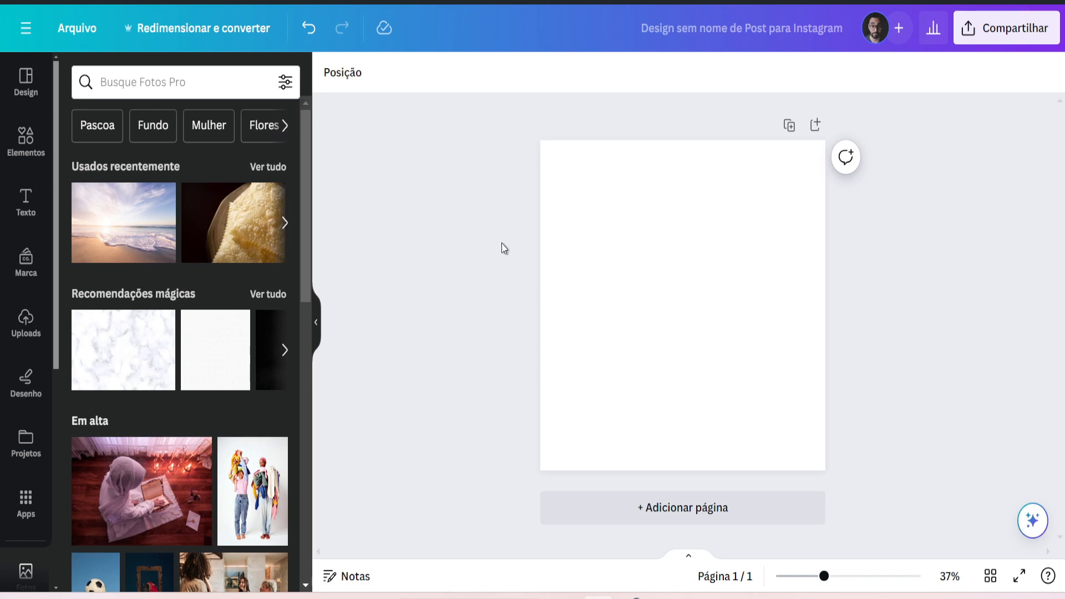
# Add the recently used beach photo to the page and enlarge it to cover the whole page.
pyautogui.click(114, 221)
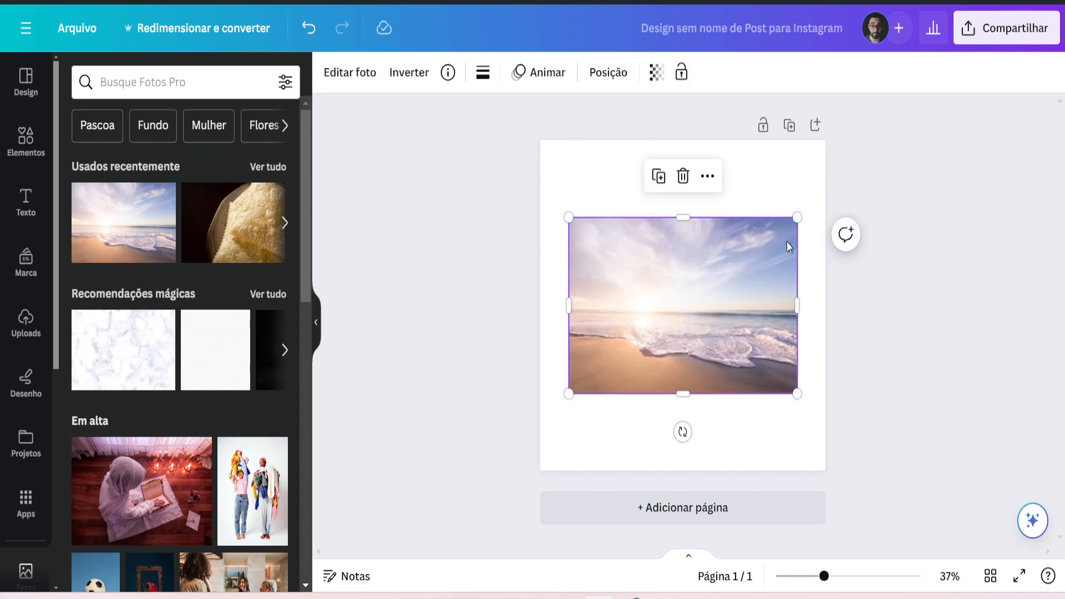
pyautogui.moveTo(799, 218); pyautogui.dragTo(905, 135)
# Add a text box reading "Praia" over the photo and enlarge it to font size 210.
pyautogui.write('to do seu parágrafo')
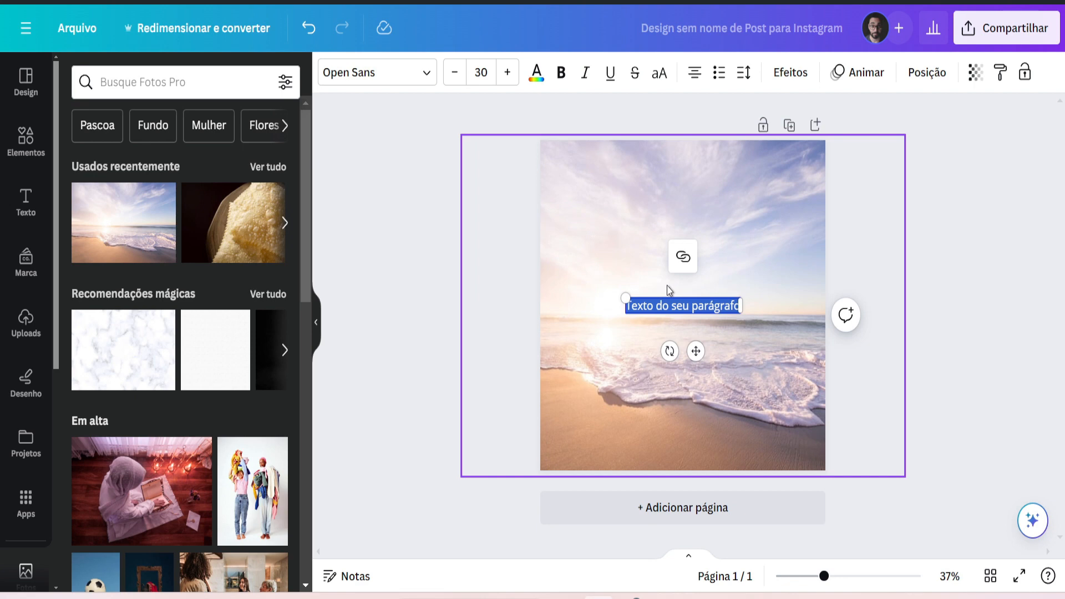
pyautogui.write('Praia')
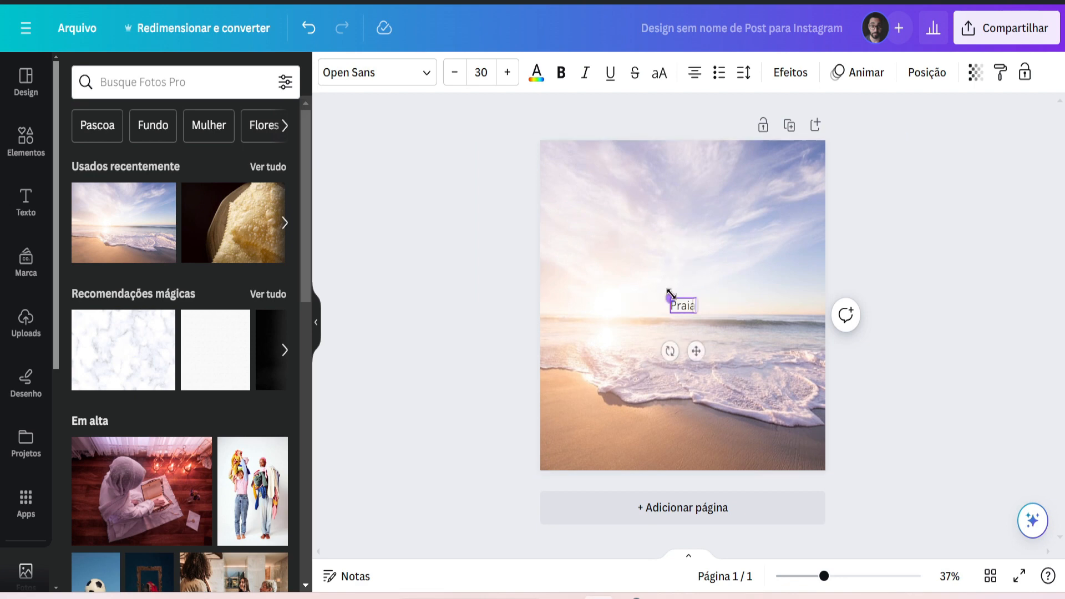
pyautogui.moveTo(670, 296); pyautogui.dragTo(600, 220)
# Recolour the "Praia" text white and move it up into the sky above the horizon.
pyautogui.click(536, 74)
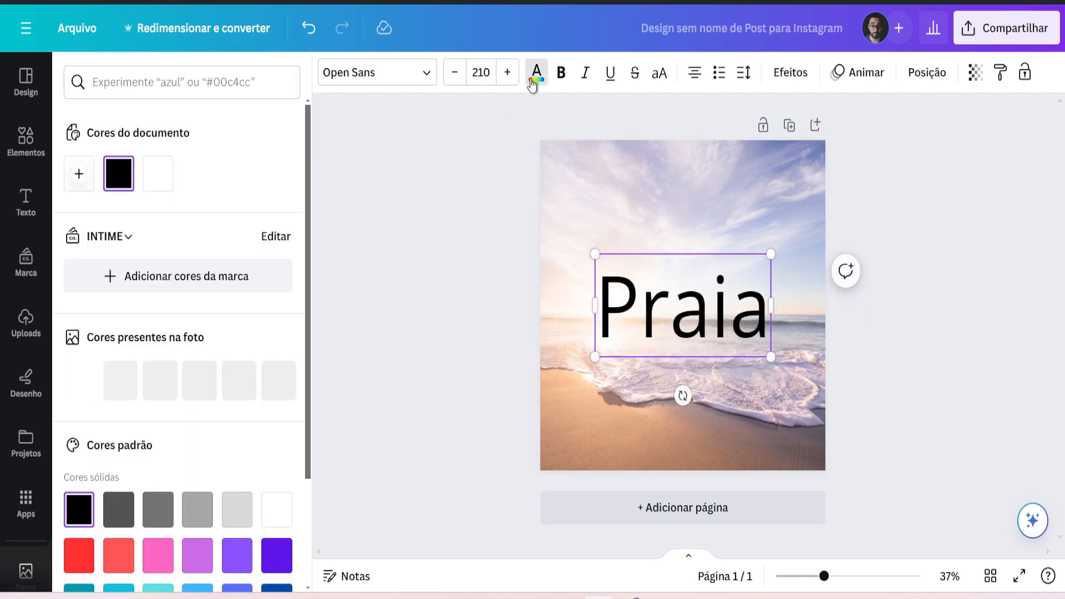
pyautogui.click(159, 179)
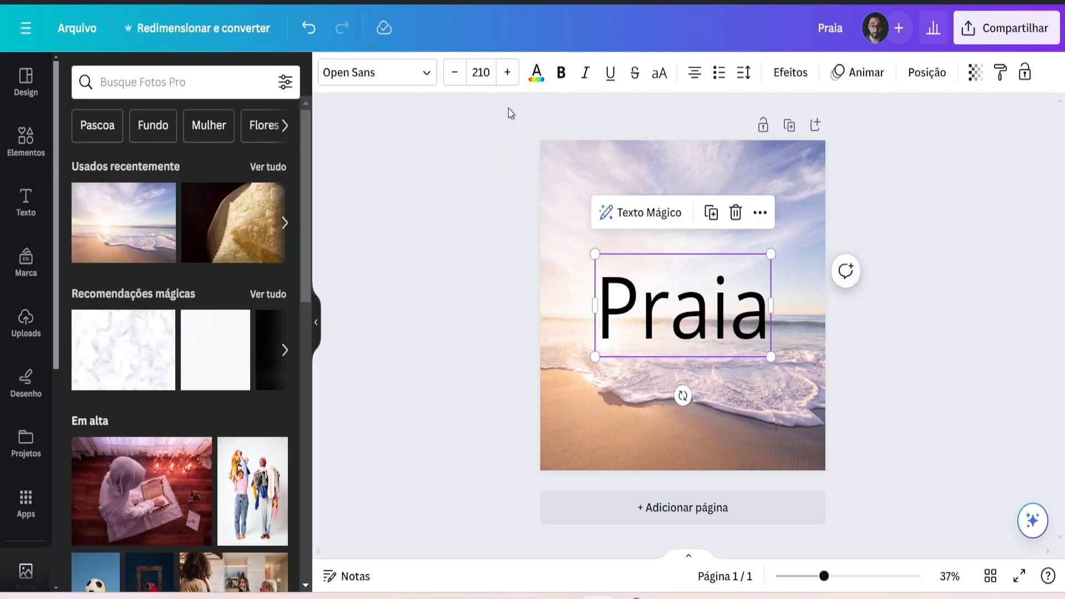
pyautogui.click(536, 73)
pyautogui.click(168, 182)
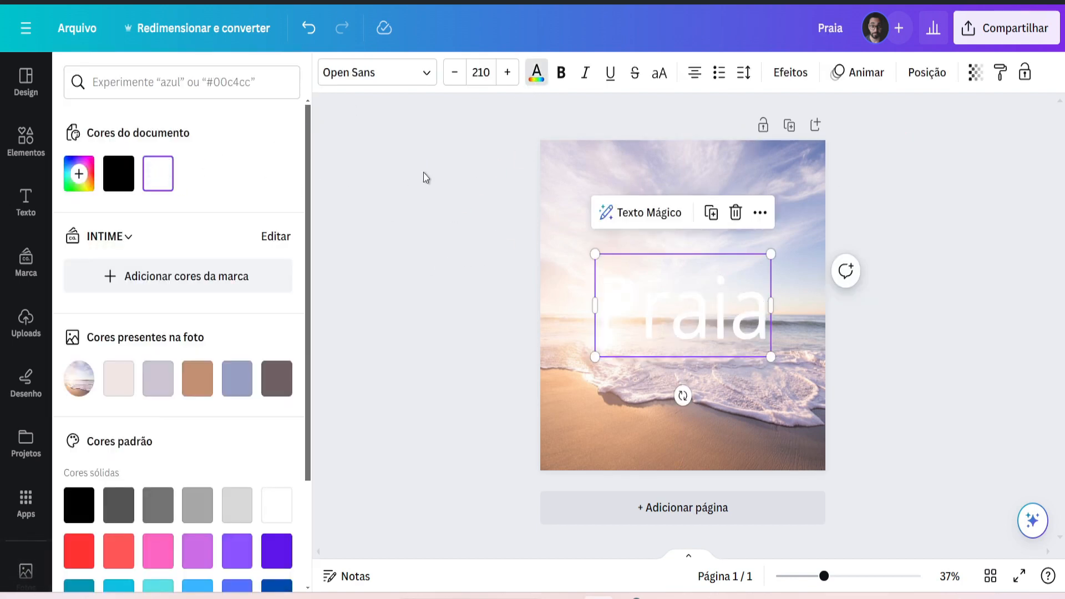
pyautogui.moveTo(733, 300); pyautogui.dragTo(726, 257)
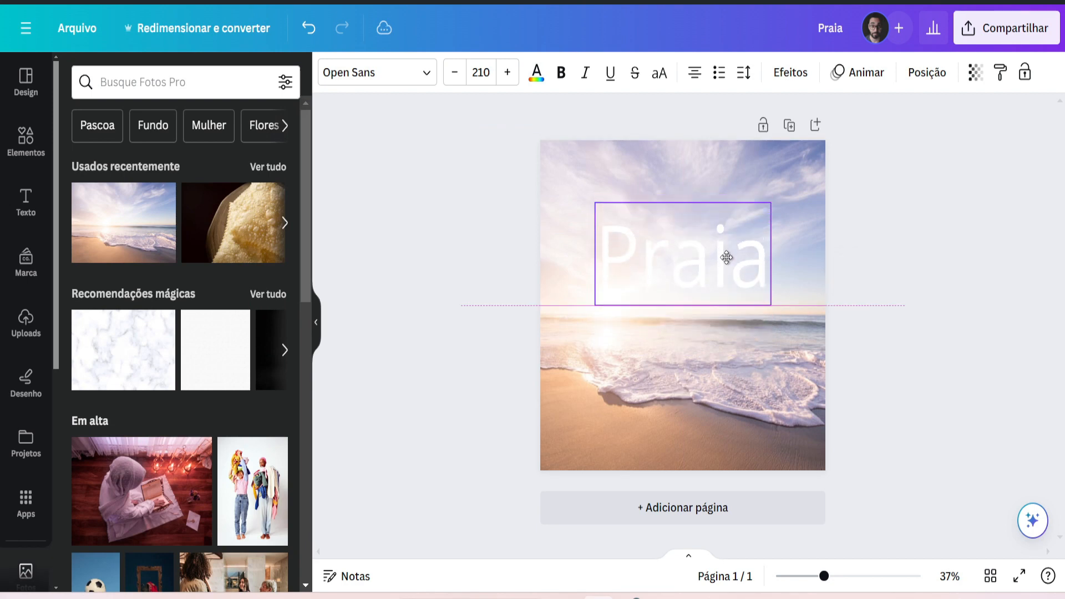
pyautogui.click(963, 229)
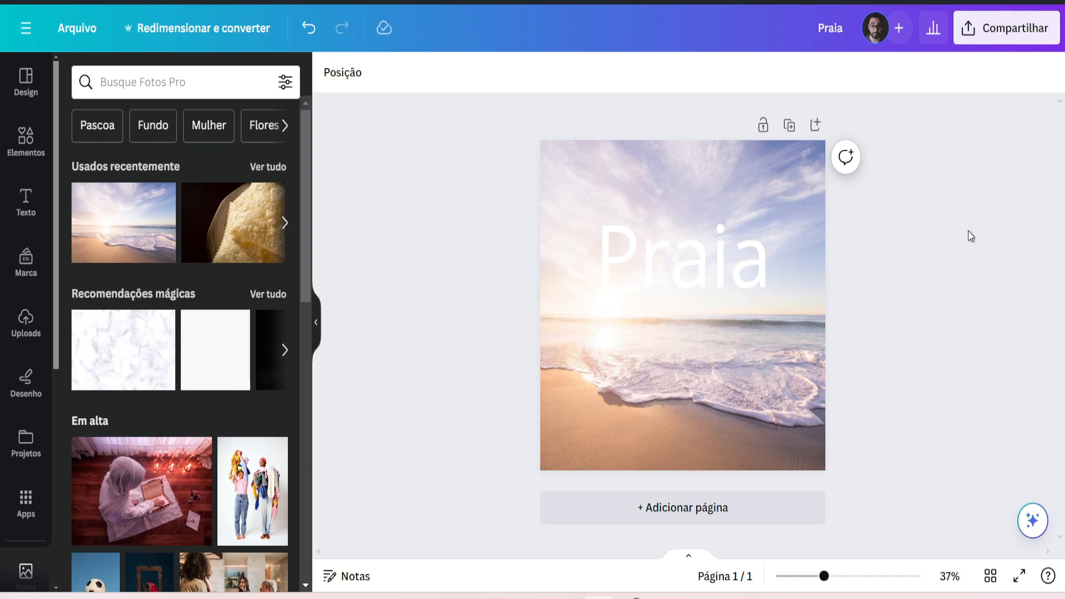
# Recolour the white "Praia" text black.
pyautogui.click(721, 280)
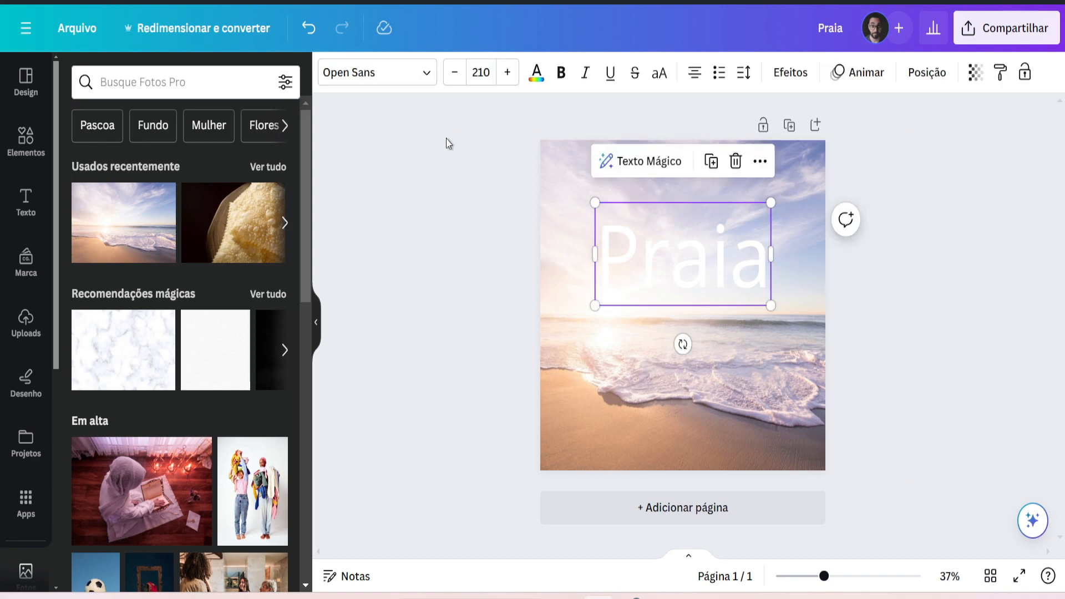
pyautogui.click(537, 73)
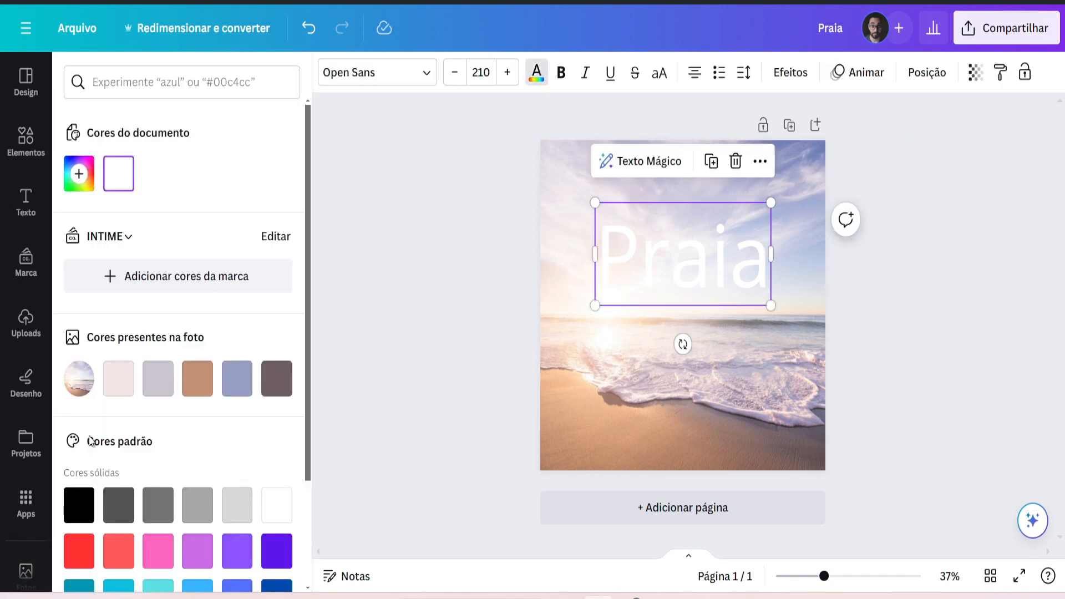
pyautogui.click(78, 508)
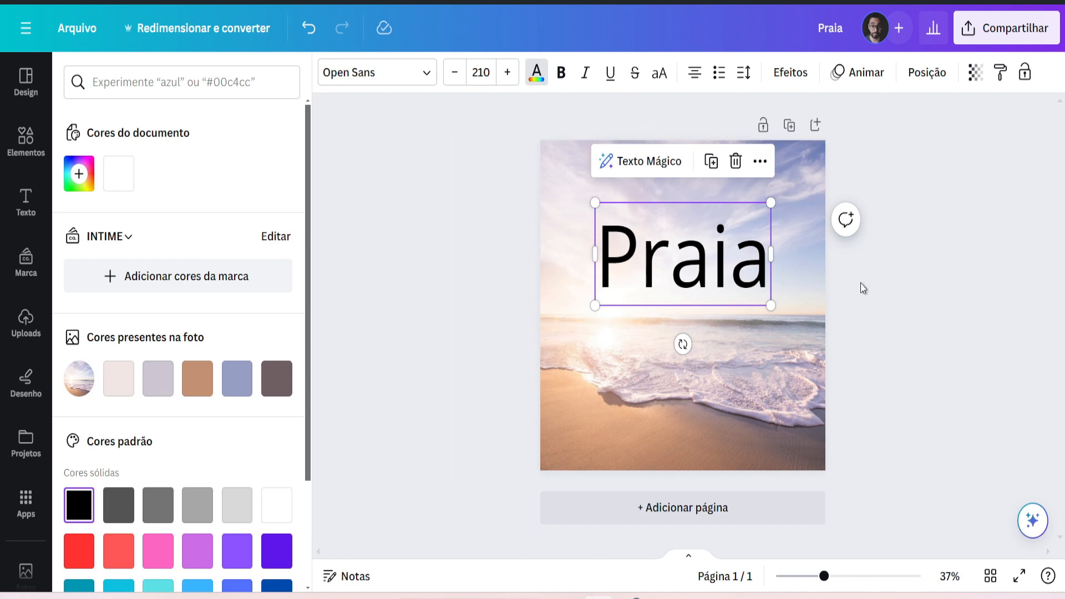
pyautogui.press('Escape')
# Try moving the "Praia" text down to the middle of the page and narrowing its text box.
pyautogui.moveTo(735, 263); pyautogui.dragTo(730, 307)
pyautogui.moveTo(772, 249); pyautogui.dragTo(754, 265)
pyautogui.hotkey('ctrl', 'z')
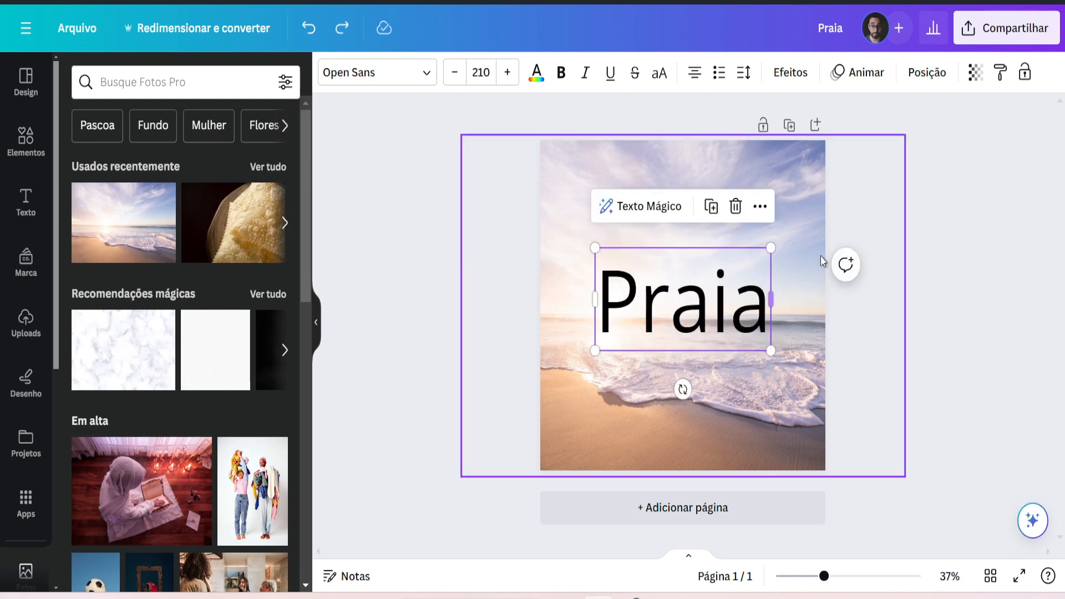
# Undo the downward move and the black colour change of the "Praia" text.
pyautogui.click(971, 222)
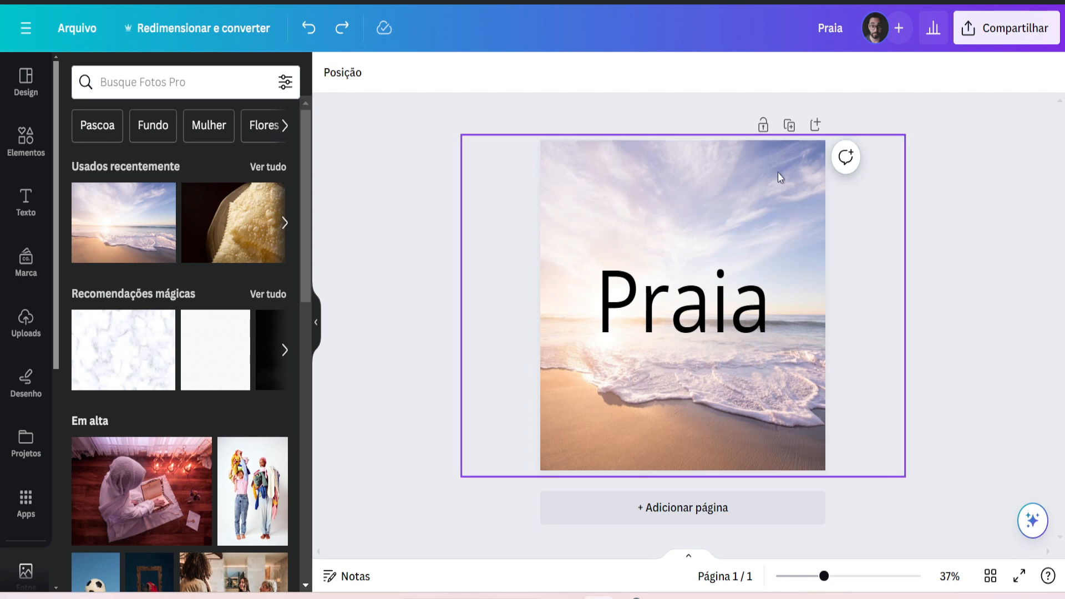
pyautogui.hotkey('ctrl', 'z')
pyautogui.hotkey('ctrl', 'z')
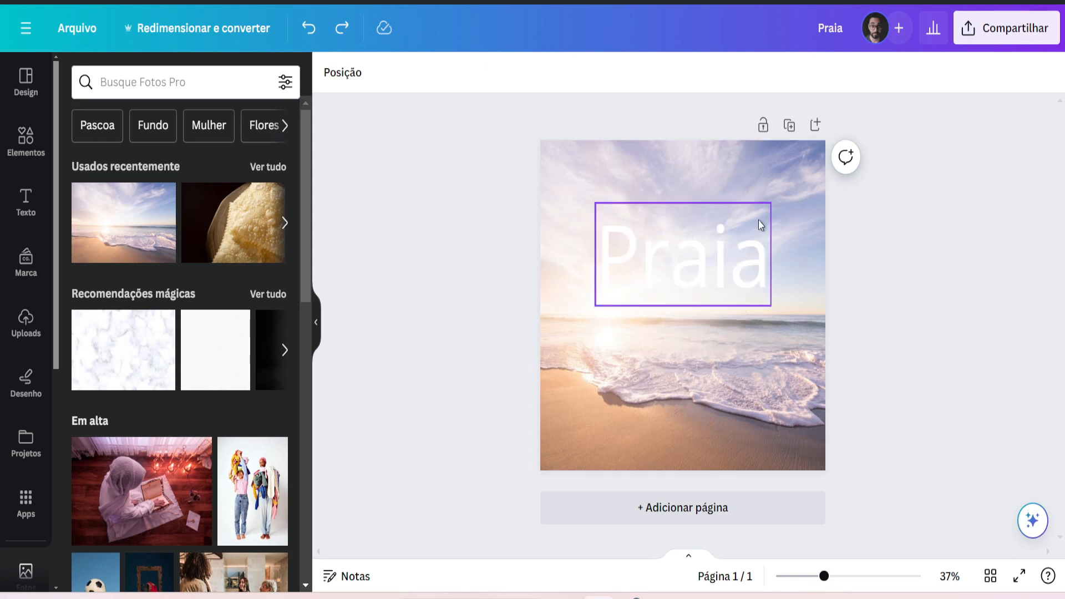
# Move the "Praia" text slightly down and add a square shape stretched over the whole page behind it.
pyautogui.click(732, 167)
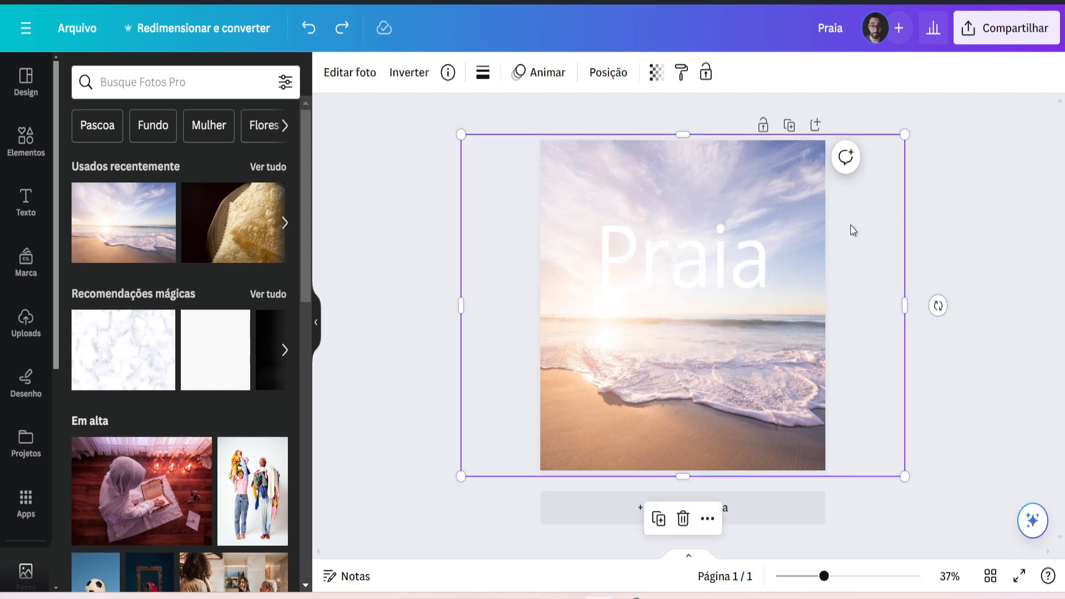
pyautogui.click(747, 272)
pyautogui.click(25, 139)
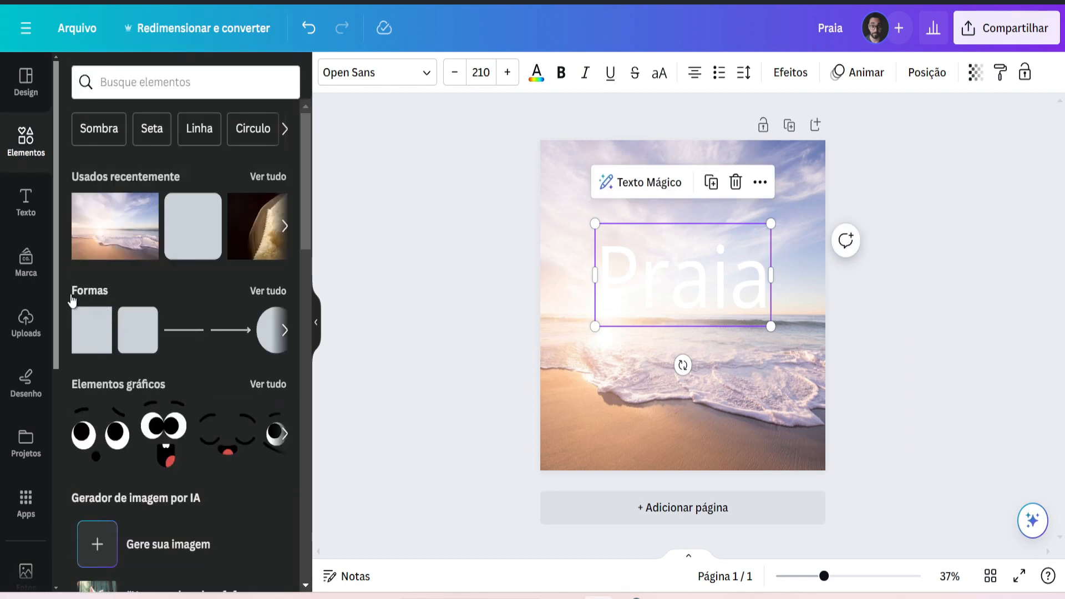
pyautogui.click(87, 333)
pyautogui.moveTo(660, 327); pyautogui.dragTo(547, 214)
pyautogui.moveTo(612, 236); pyautogui.dragTo(836, 471)
# Fill the page-covering square with black and make it semi-transparent so the photo shows through.
pyautogui.click(400, 72)
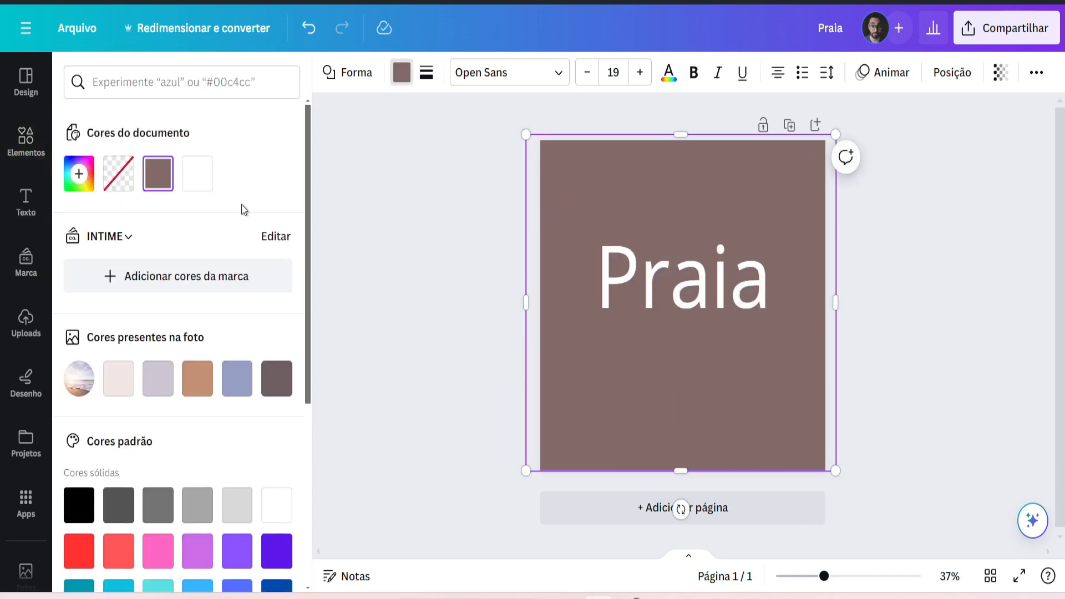
pyautogui.click(78, 505)
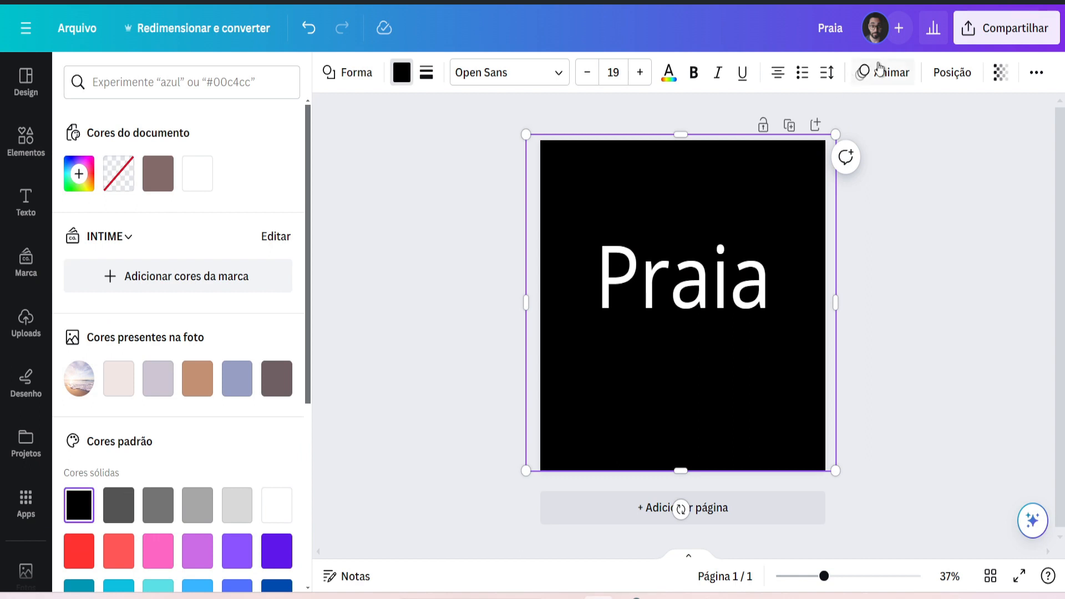
pyautogui.click(1000, 73)
pyautogui.moveTo(953, 140); pyautogui.dragTo(919, 148)
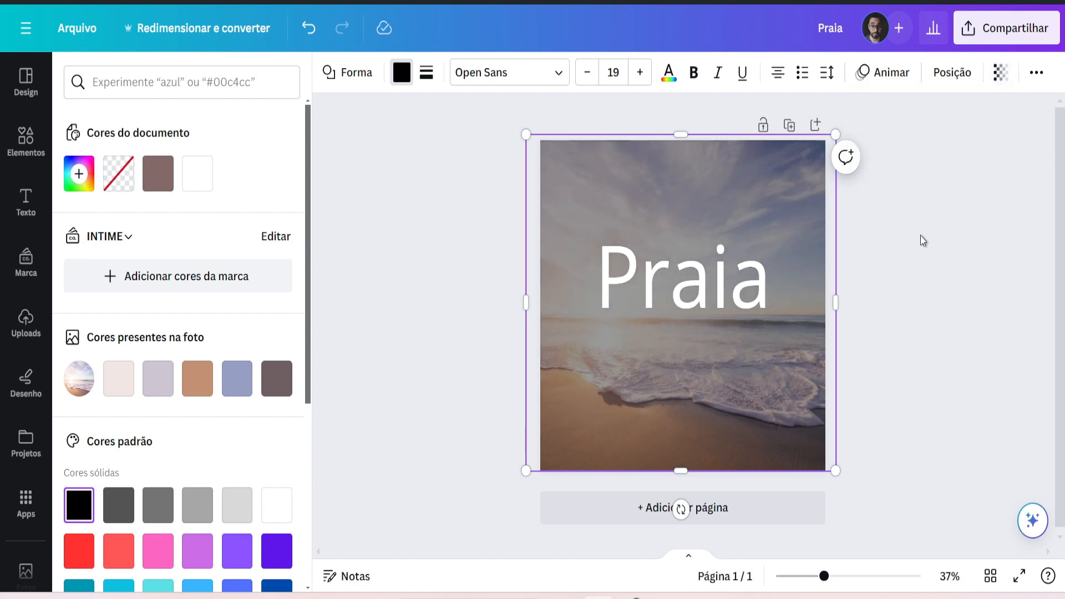
# Reposition the "Praia" text horizontally centred on the page, just above the horizon.
pyautogui.click(723, 286)
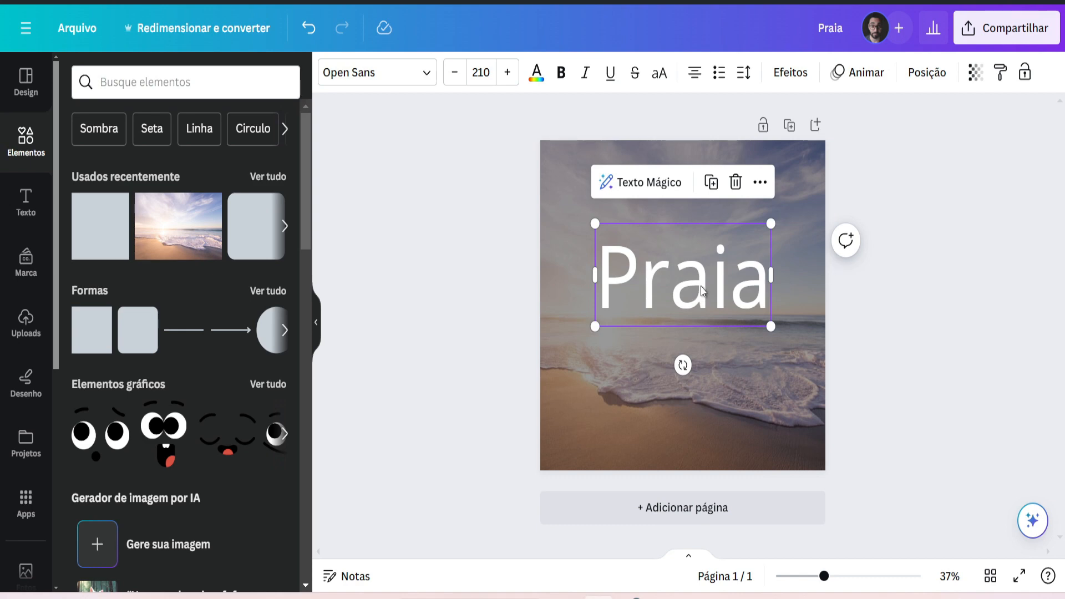
pyautogui.moveTo(750, 294); pyautogui.dragTo(747, 306)
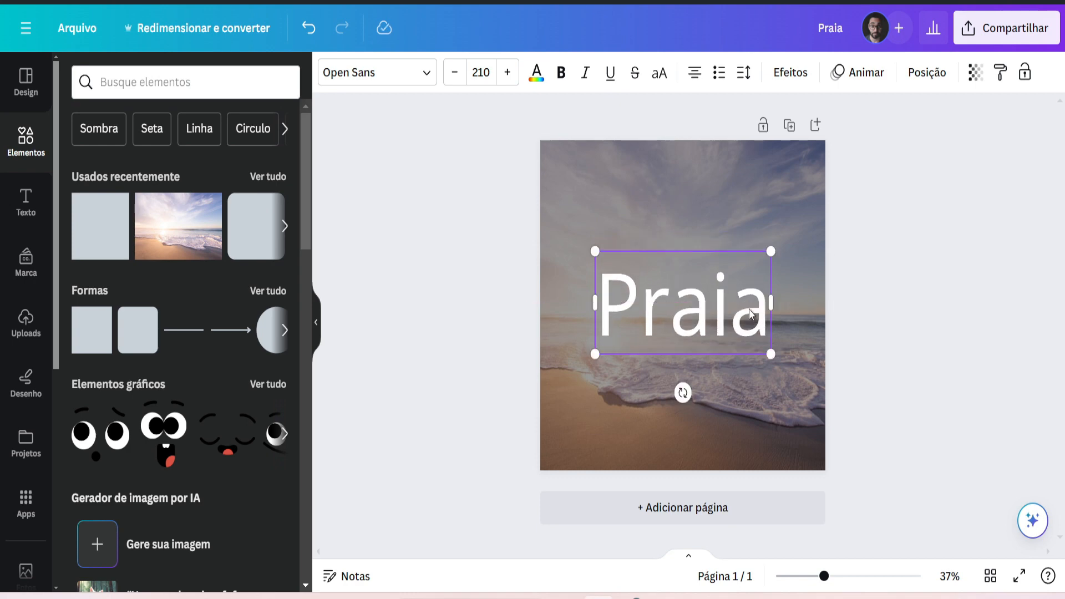
pyautogui.click(899, 256)
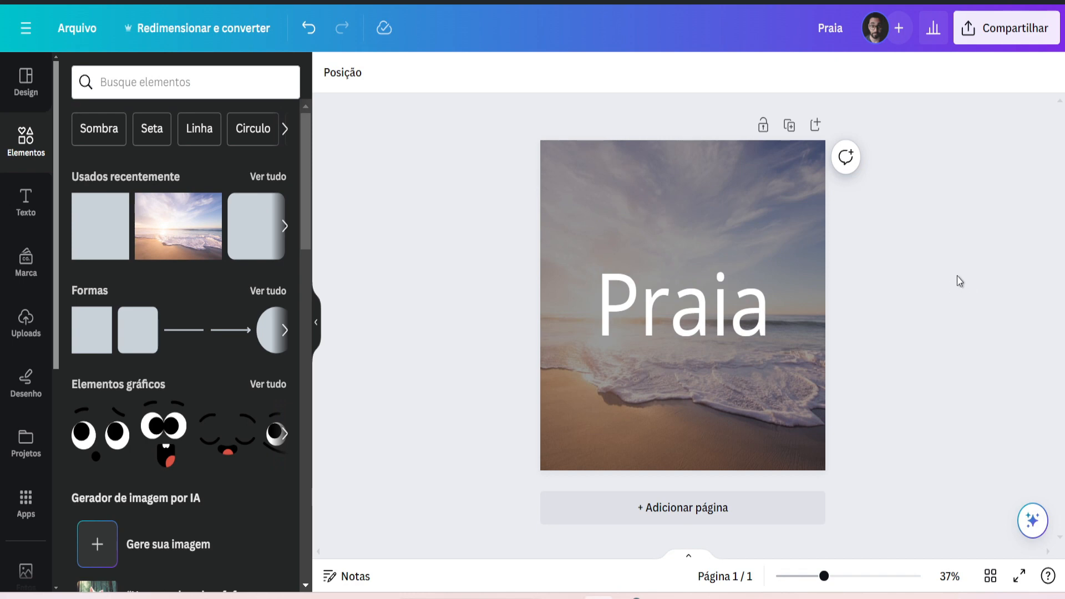
pyautogui.click(698, 340)
pyautogui.moveTo(708, 330); pyautogui.dragTo(708, 290)
# Recolour the "Praia" text black and delete the dark semi-transparent square covering the photo.
pyautogui.click(536, 73)
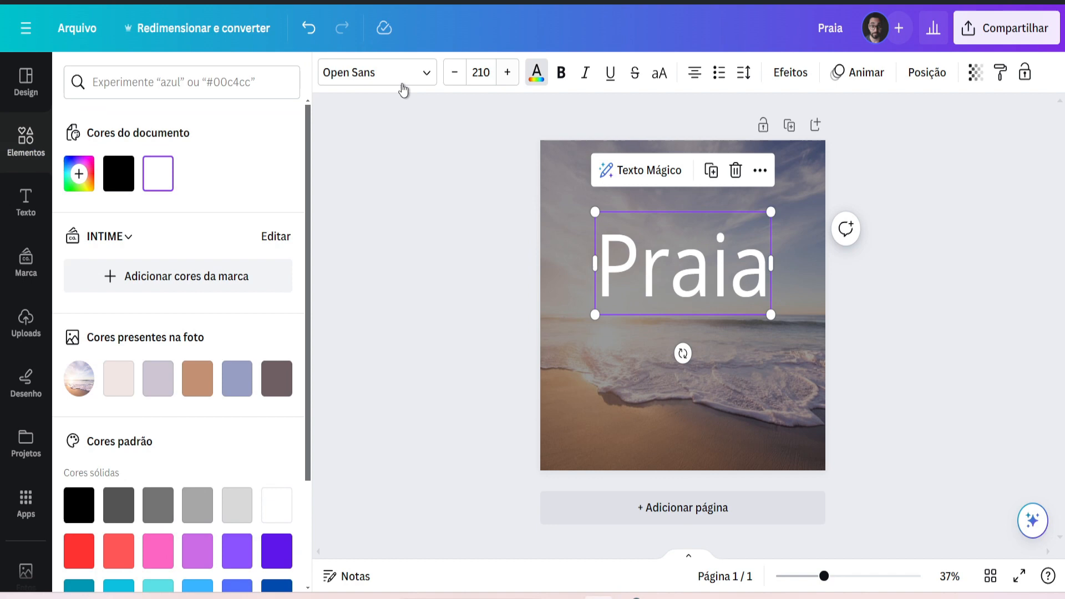
pyautogui.click(118, 174)
pyautogui.click(603, 357)
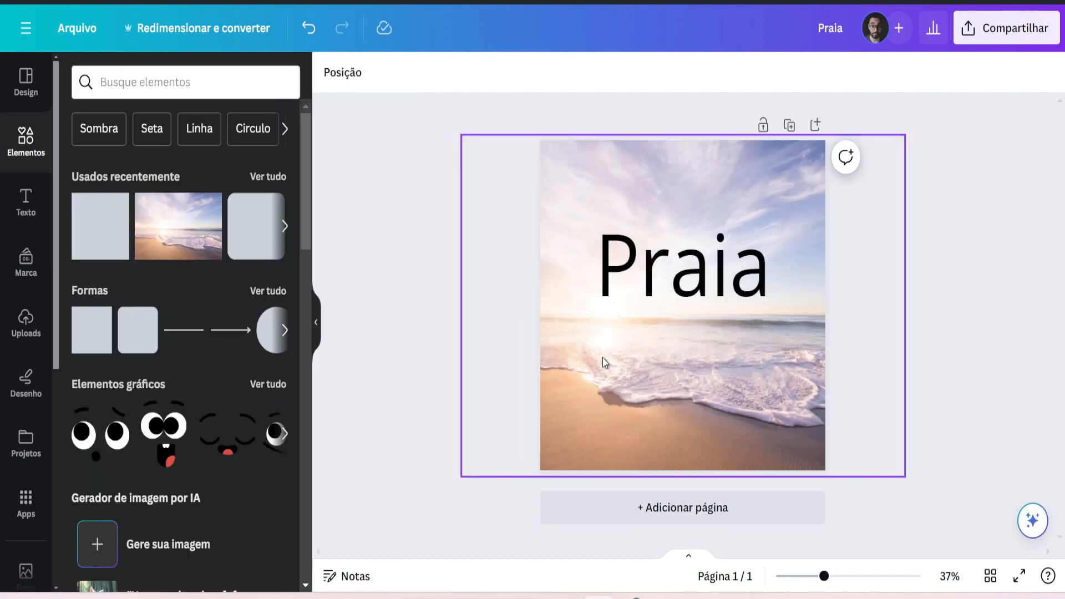
# Search the elements for "logo" and add the shooting-star outline from the graphics results to the page.
pyautogui.click(174, 83)
pyautogui.write('logo')
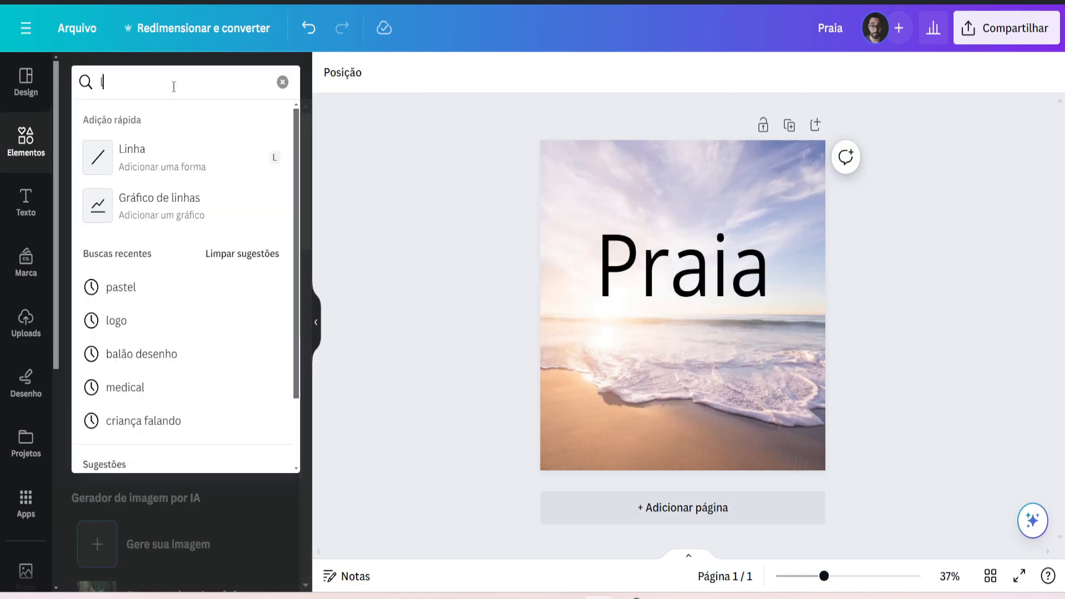
pyautogui.click(145, 155)
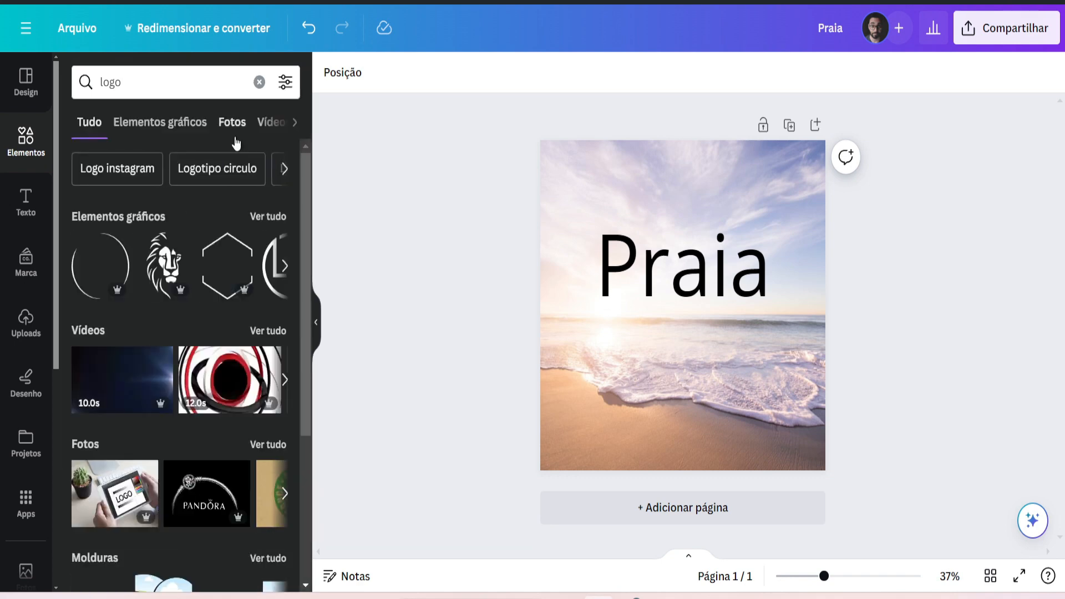
pyautogui.scroll(-2, 213, 238)
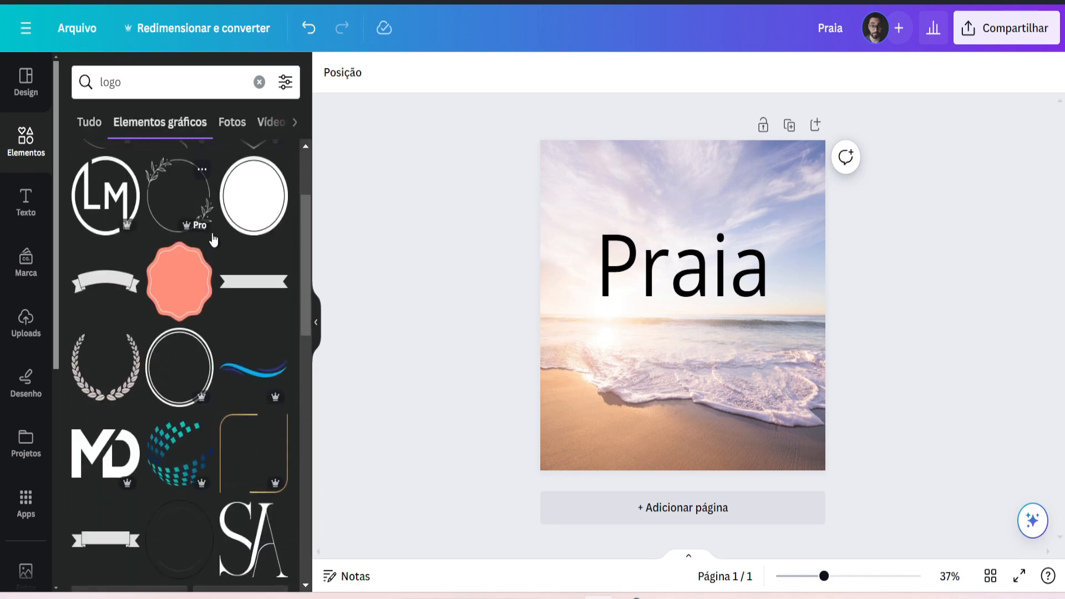
pyautogui.scroll(-3, 213, 238)
pyautogui.scroll(-4, 213, 238)
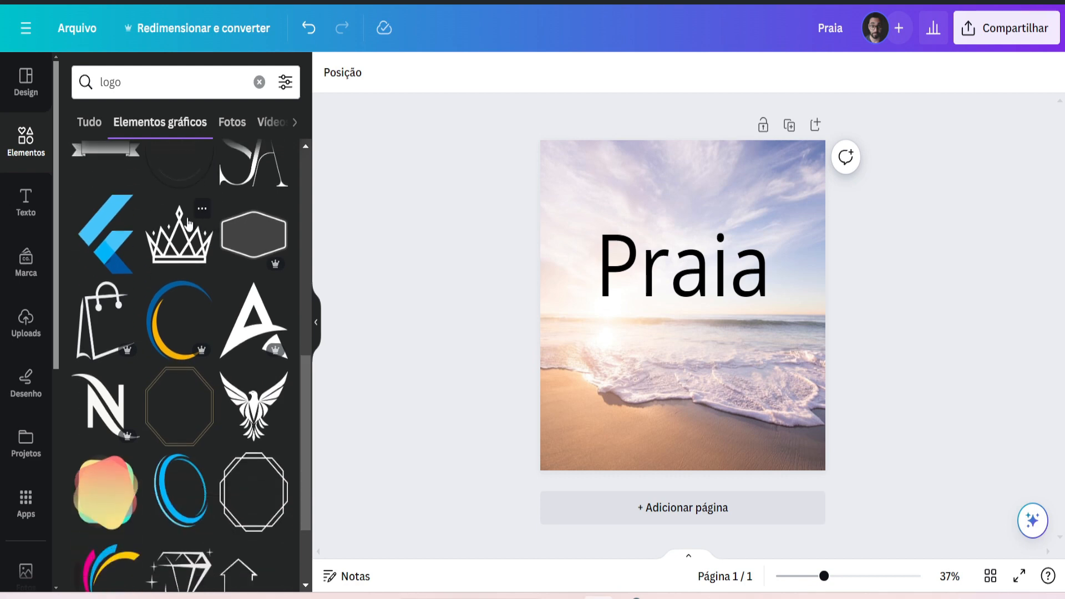
pyautogui.scroll(-3, 170, 230)
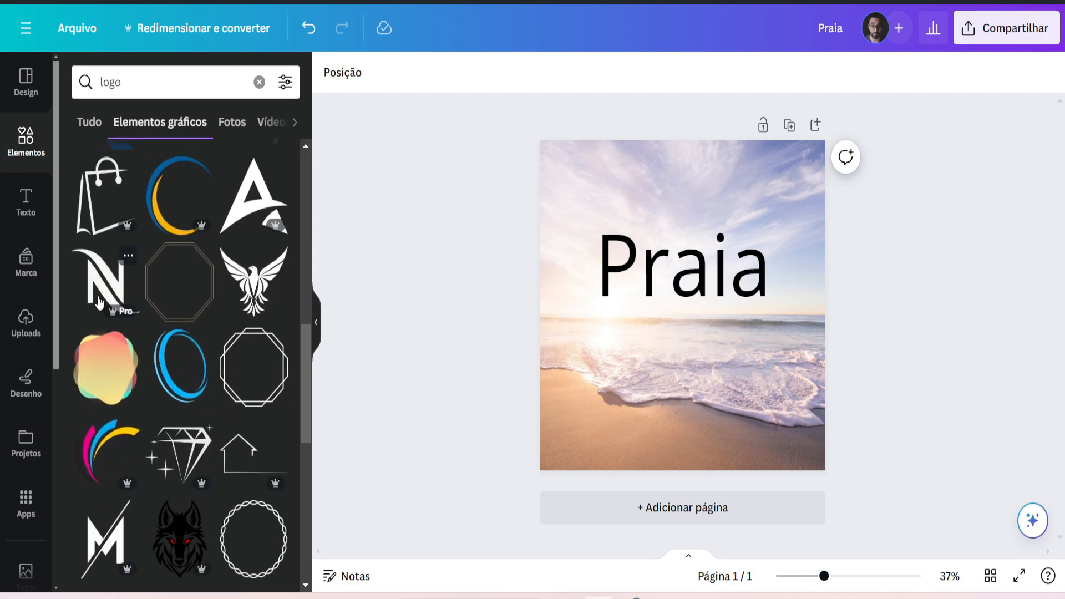
pyautogui.scroll(-3, 111, 333)
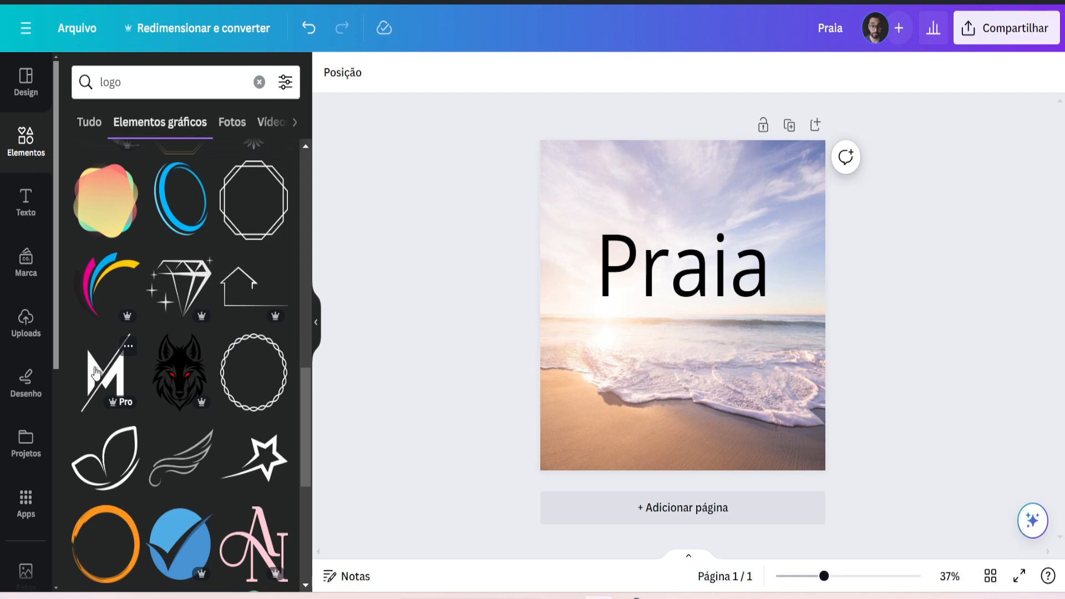
pyautogui.click(254, 458)
# Shrink the star graphic and place it on the sand at the bottom centre of the page.
pyautogui.moveTo(727, 322); pyautogui.dragTo(722, 415)
pyautogui.moveTo(739, 355); pyautogui.dragTo(697, 447)
pyautogui.click(873, 430)
pyautogui.scroll(5, 721, 477)
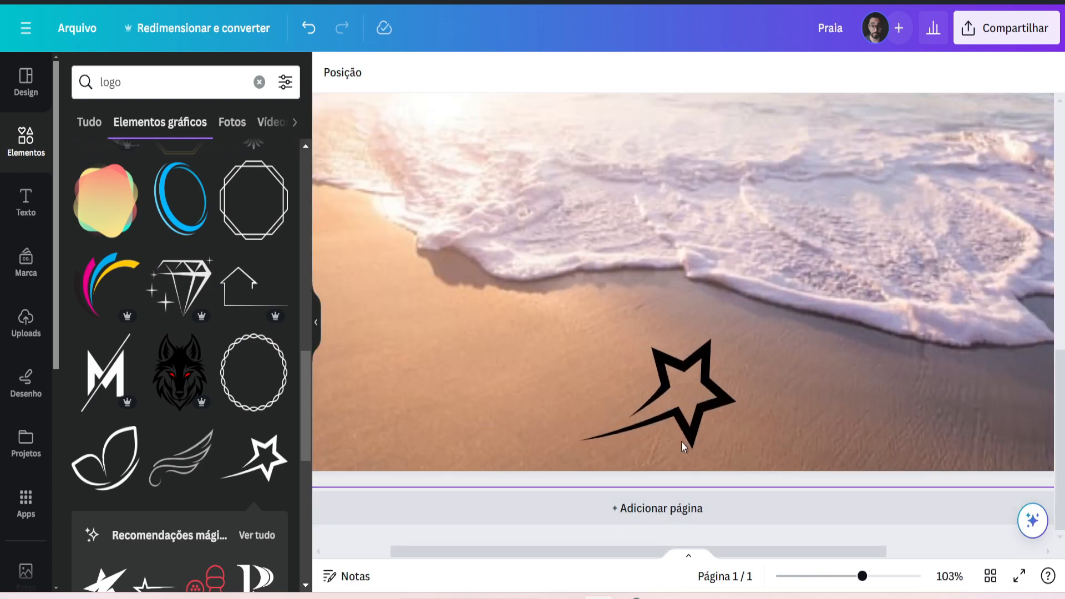
pyautogui.scroll(-5, 715, 472)
# Duplicate the "Praia" text, shrink the copy to font size 71.7 and place it centred above the original.
pyautogui.click(728, 278)
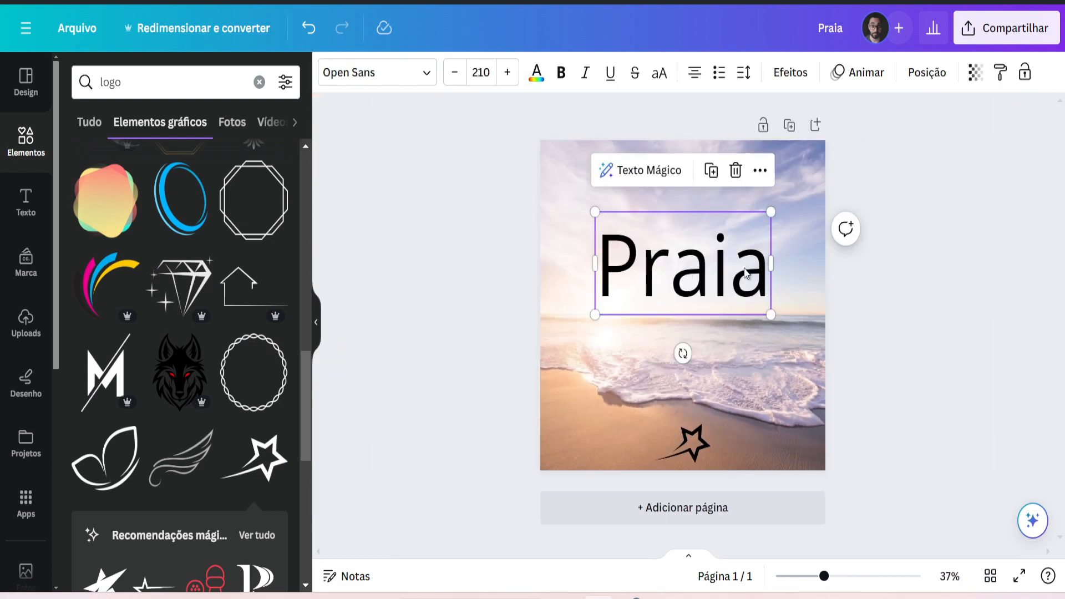
pyautogui.keyDown('alt'); pyautogui.moveTo(726, 256); pyautogui.dragTo(786, 348); pyautogui.keyUp('alt')
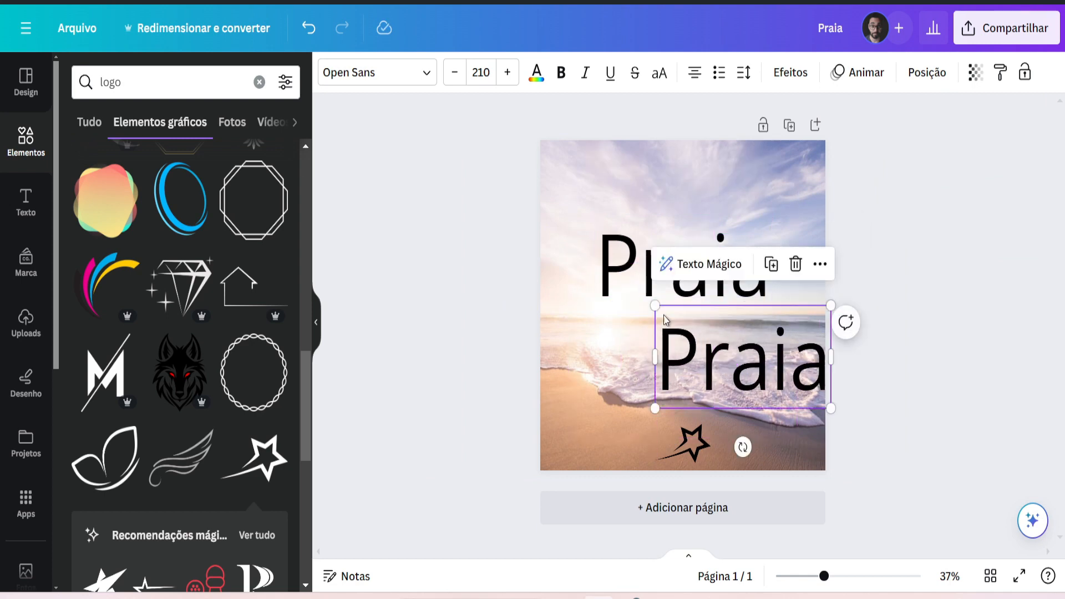
pyautogui.moveTo(657, 306); pyautogui.dragTo(707, 192)
pyautogui.click(906, 344)
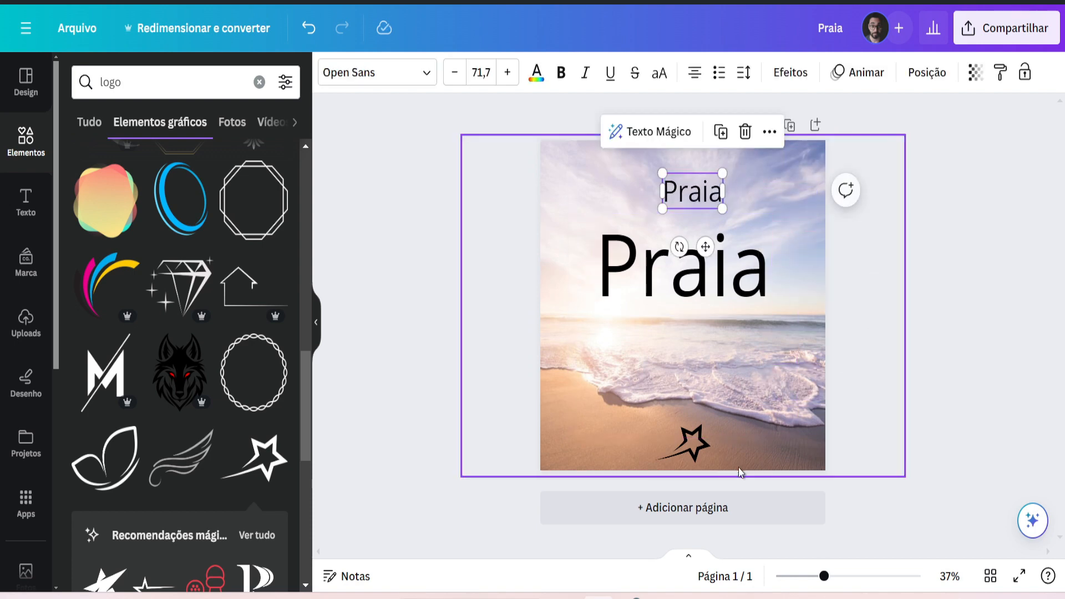
# Move the star graphic slightly up on the sand, keeping it horizontally centred on the page.
pyautogui.click(701, 451)
pyautogui.keyDown('ctrl'); pyautogui.scroll(3, 774, 394); pyautogui.keyUp('ctrl')
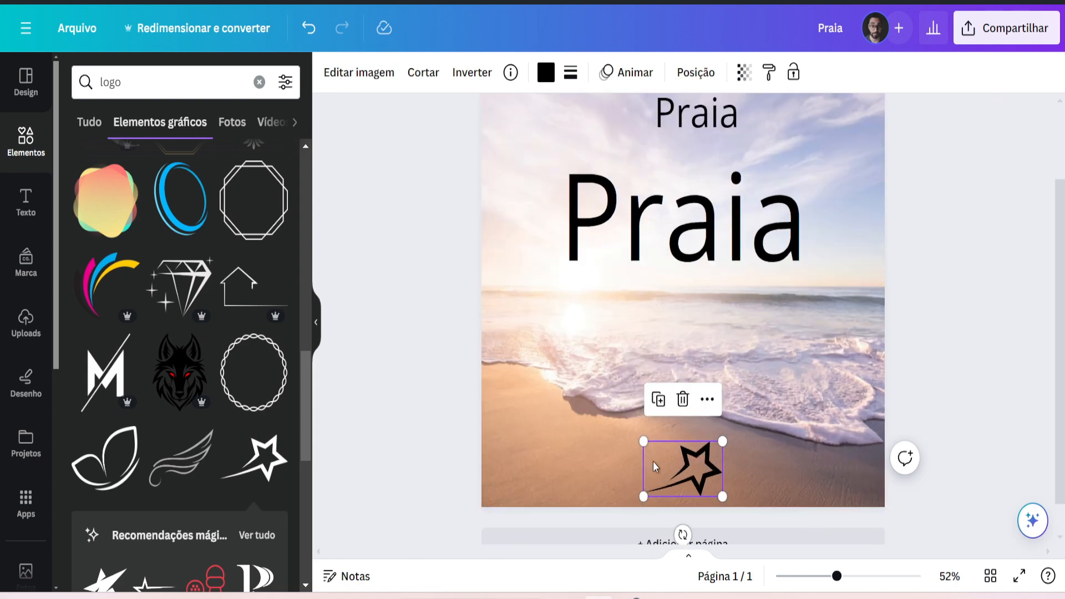
pyautogui.moveTo(654, 466); pyautogui.dragTo(685, 444)
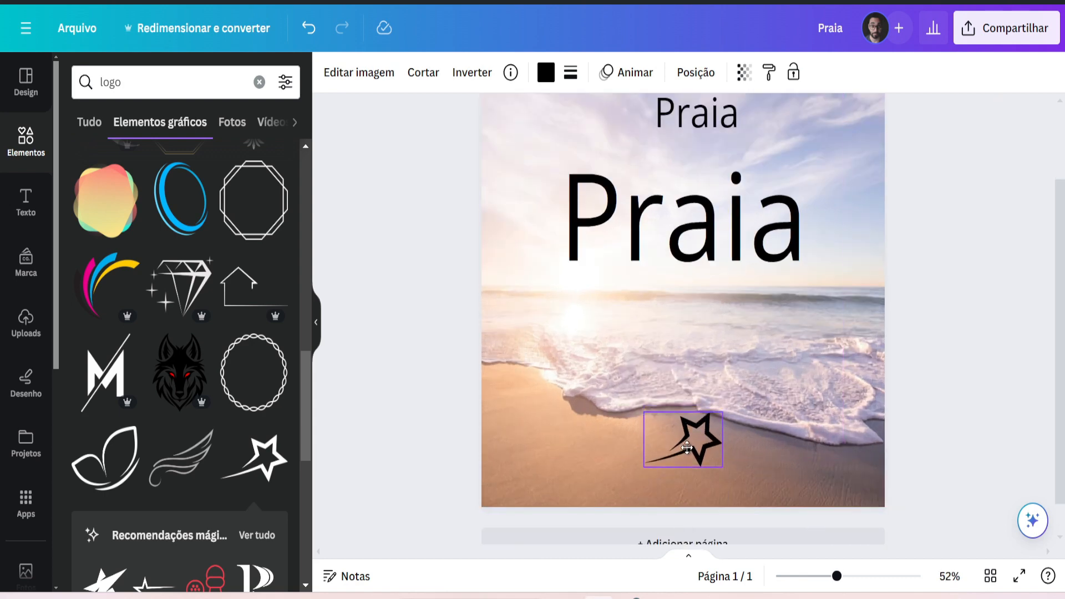
pyautogui.keyDown('ctrl'); pyautogui.scroll(-3, 703, 441); pyautogui.keyUp('ctrl')
pyautogui.click(891, 342)
pyautogui.keyDown('ctrl'); pyautogui.scroll(3, 665, 234); pyautogui.keyUp('ctrl')
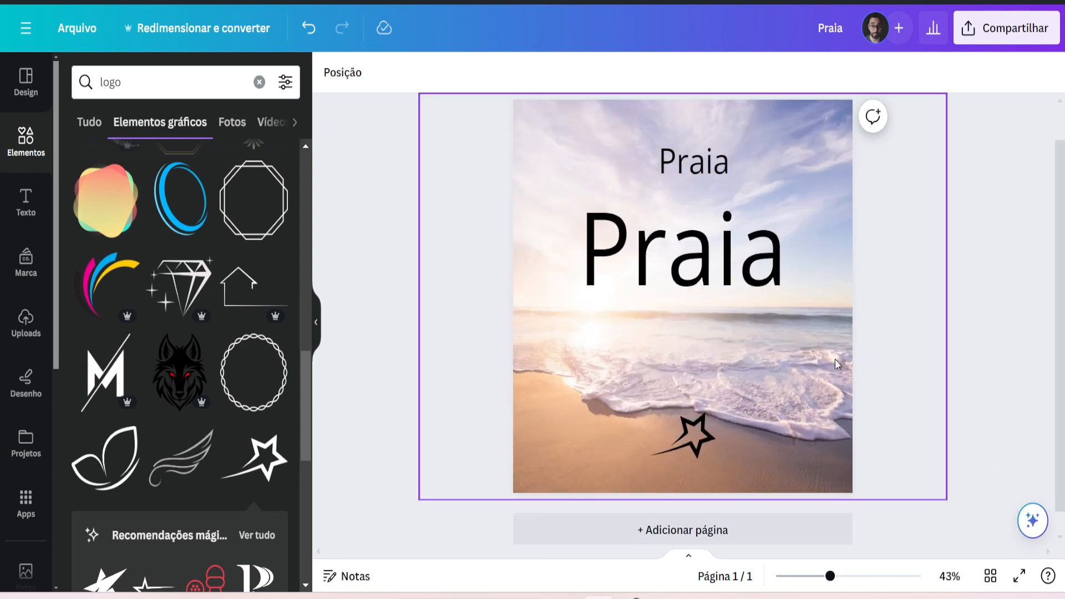
# Delete the smaller "Praia" text above the main one.
pyautogui.keyDown('ctrl'); pyautogui.scroll(-2, 663, 183); pyautogui.keyUp('ctrl')
pyautogui.click(681, 232)
pyautogui.press('Delete')
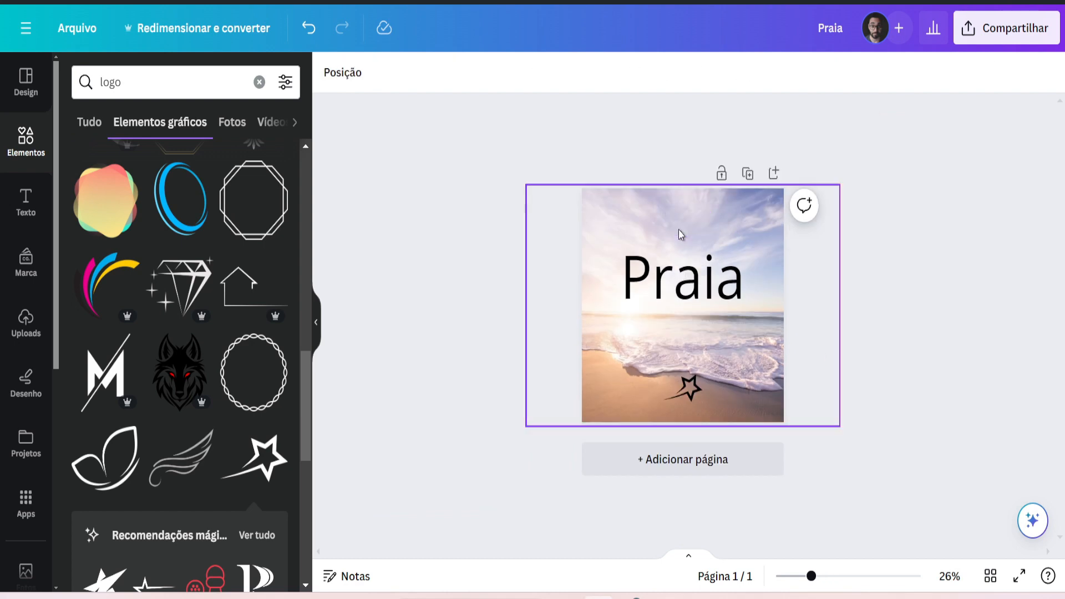
pyautogui.keyDown('ctrl'); pyautogui.scroll(3, 827, 311); pyautogui.keyUp('ctrl')
pyautogui.keyDown('ctrl'); pyautogui.scroll(-2, 827, 310); pyautogui.keyUp('ctrl')
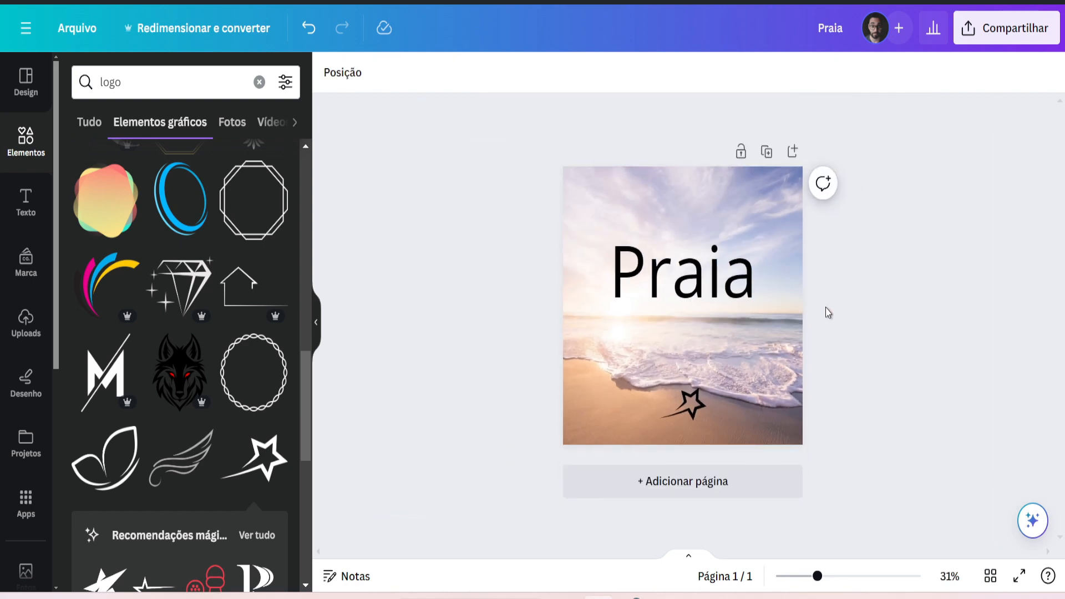
pyautogui.keyDown('ctrl'); pyautogui.scroll(1, 824, 293); pyautogui.keyUp('ctrl')
pyautogui.keyDown('ctrl'); pyautogui.scroll(1, 824, 292); pyautogui.keyUp('ctrl')
pyautogui.keyDown('ctrl'); pyautogui.scroll(-2, 821, 291); pyautogui.keyUp('ctrl')
pyautogui.keyDown('ctrl'); pyautogui.scroll(2, 821, 290); pyautogui.keyUp('ctrl')
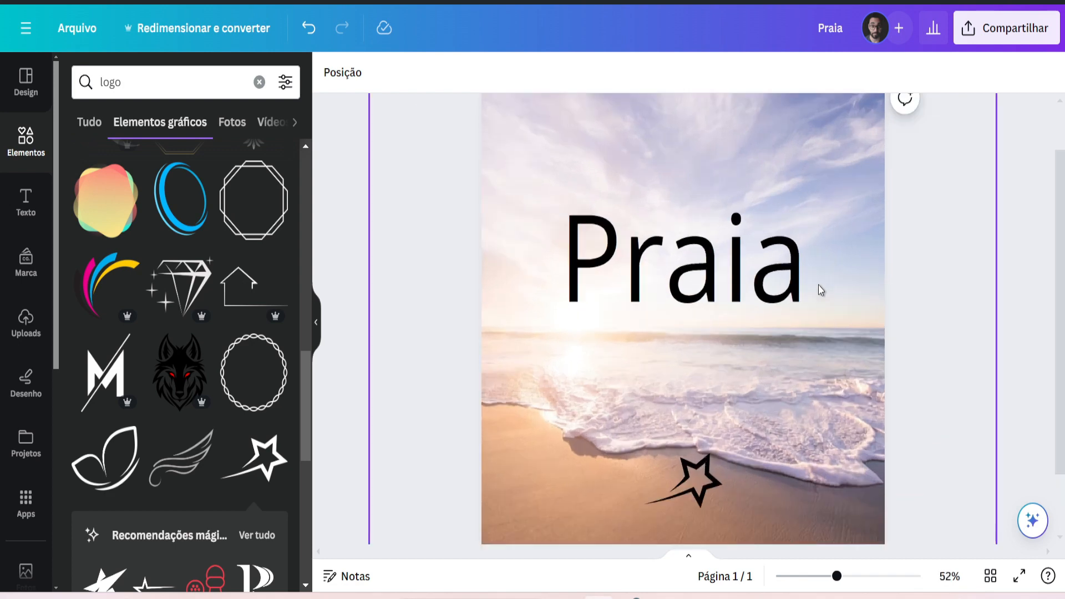
pyautogui.keyDown('ctrl'); pyautogui.scroll(-1, 821, 289); pyautogui.keyUp('ctrl')
# Move the star graphic straight down until it almost touches the page's bottom edge.
pyautogui.moveTo(702, 453)
pyautogui.mouseDown()
pyautogui.moveTo(704, 487)
pyautogui.moveTo(700, 458)
pyautogui.mouseUp()
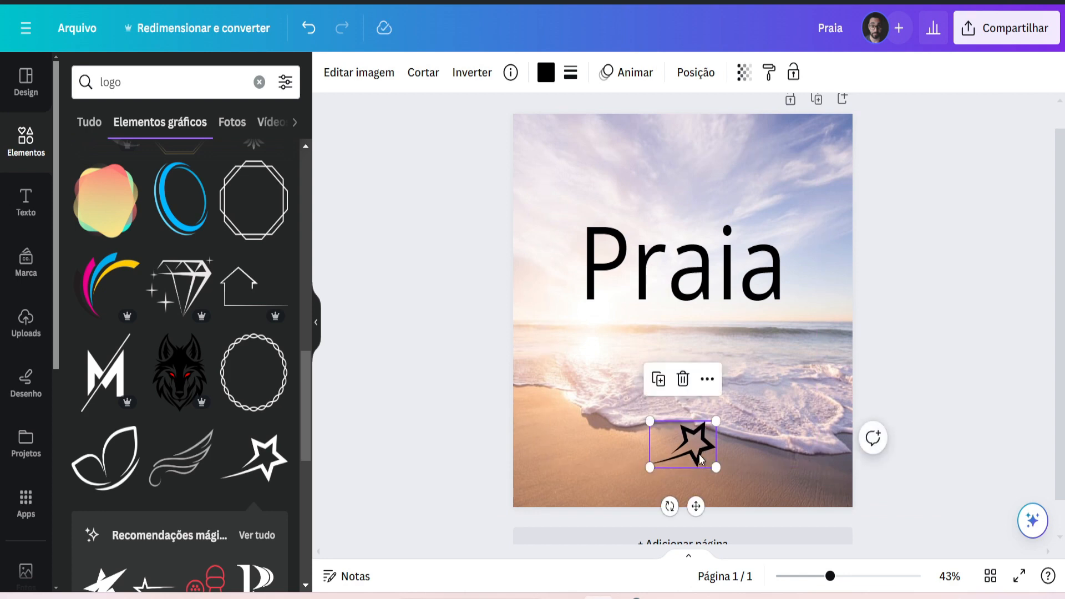
pyautogui.click(959, 300)
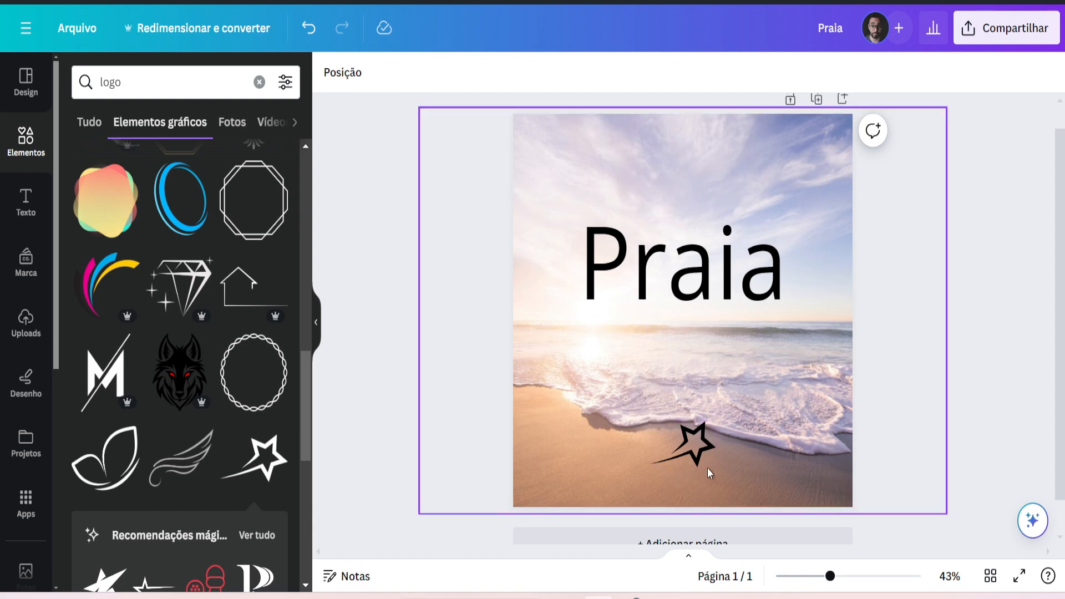
pyautogui.scroll(1, 646, 342)
pyautogui.scroll(-2, 709, 305)
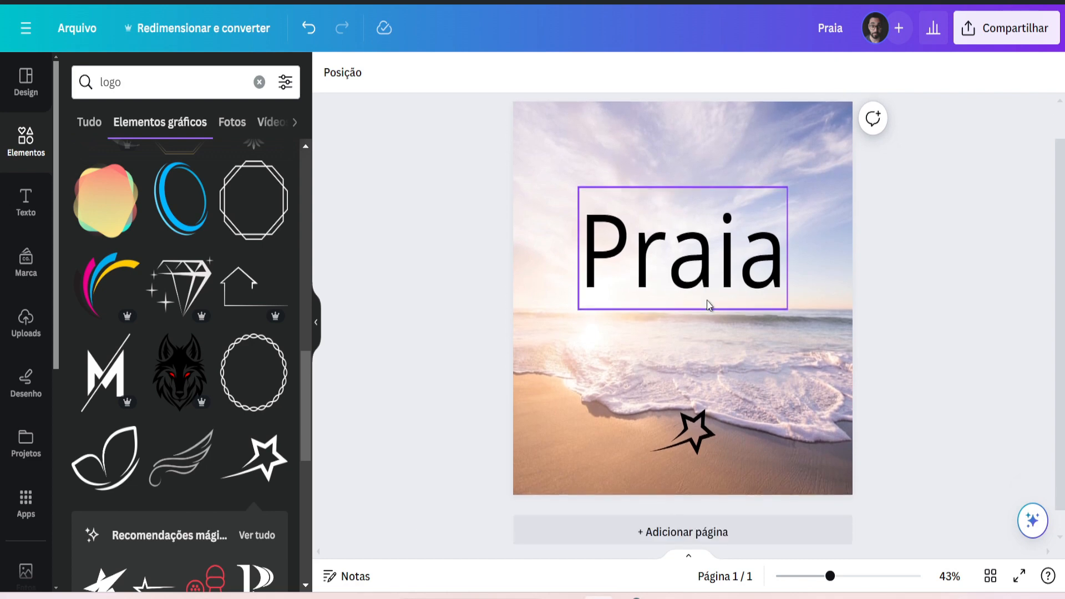
pyautogui.scroll(2, 672, 321)
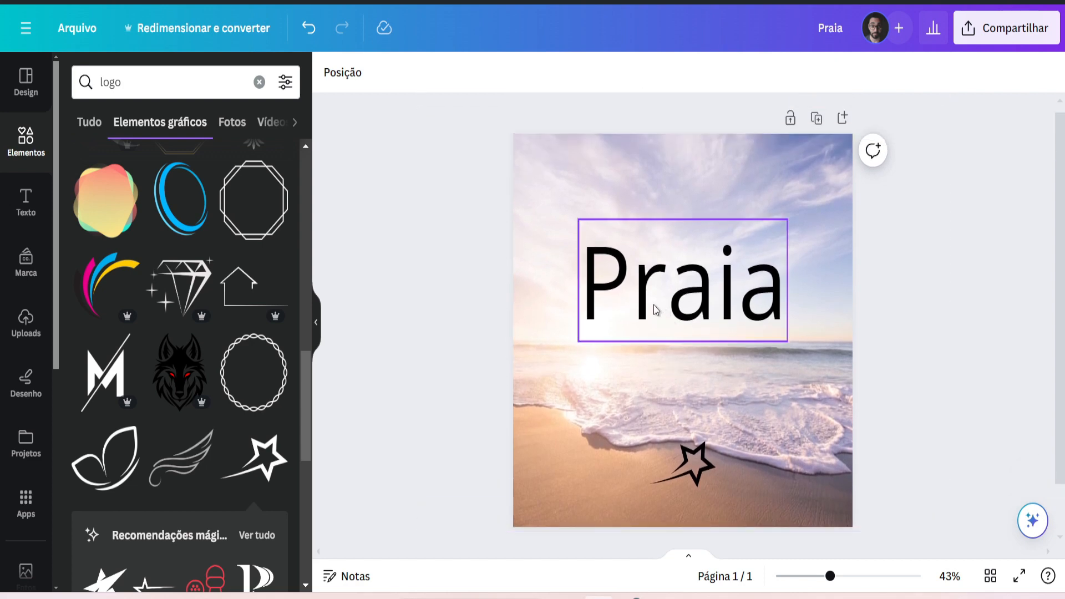
pyautogui.moveTo(706, 471); pyautogui.dragTo(705, 504)
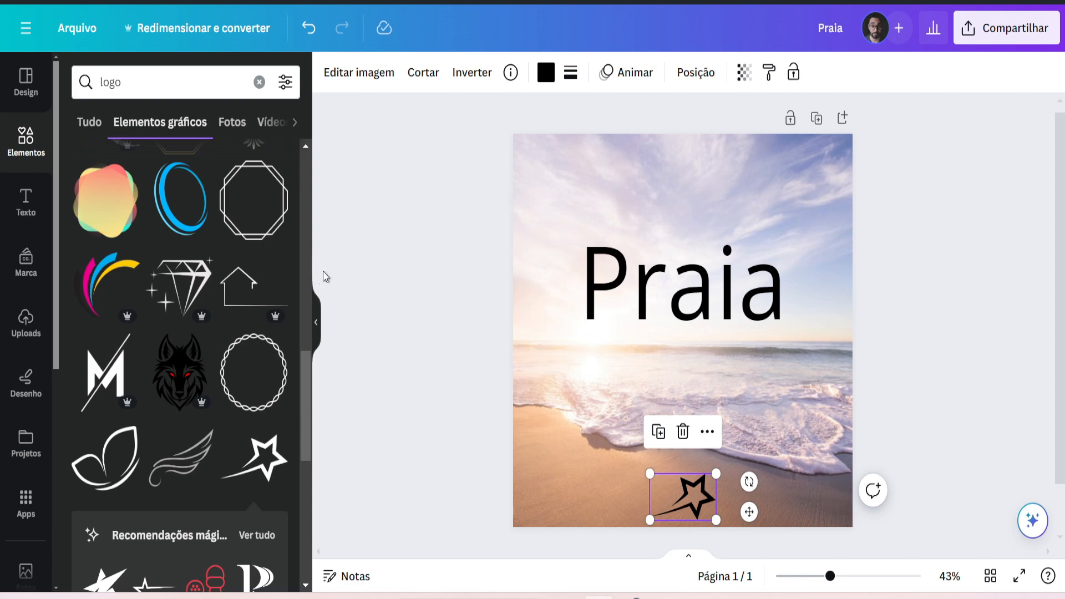
# Reload the editor and turn on the rulers and guides for the design.
pyautogui.press('F5')
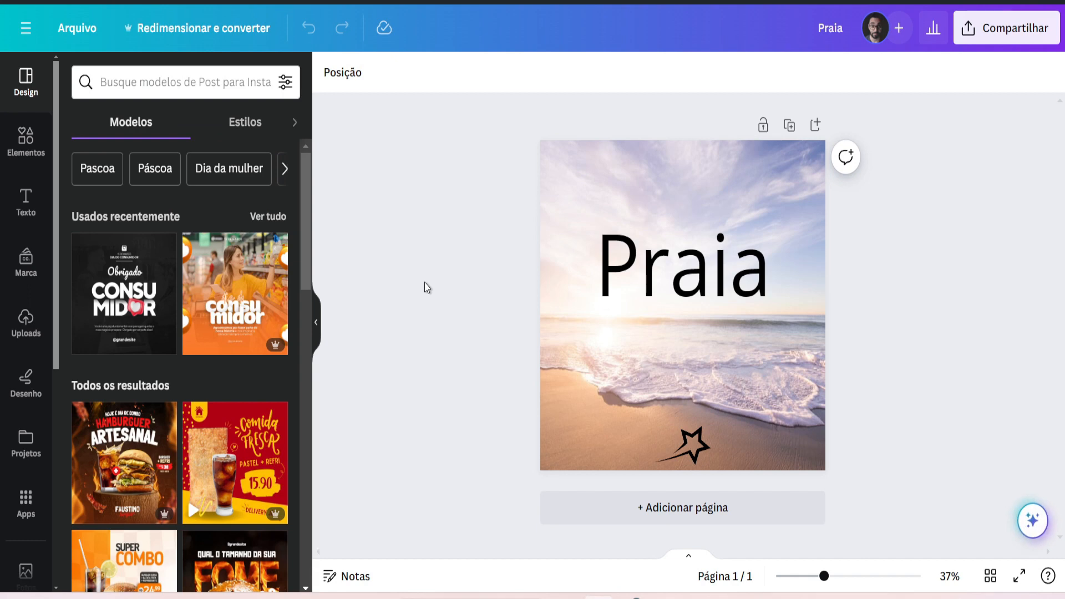
pyautogui.click(77, 33)
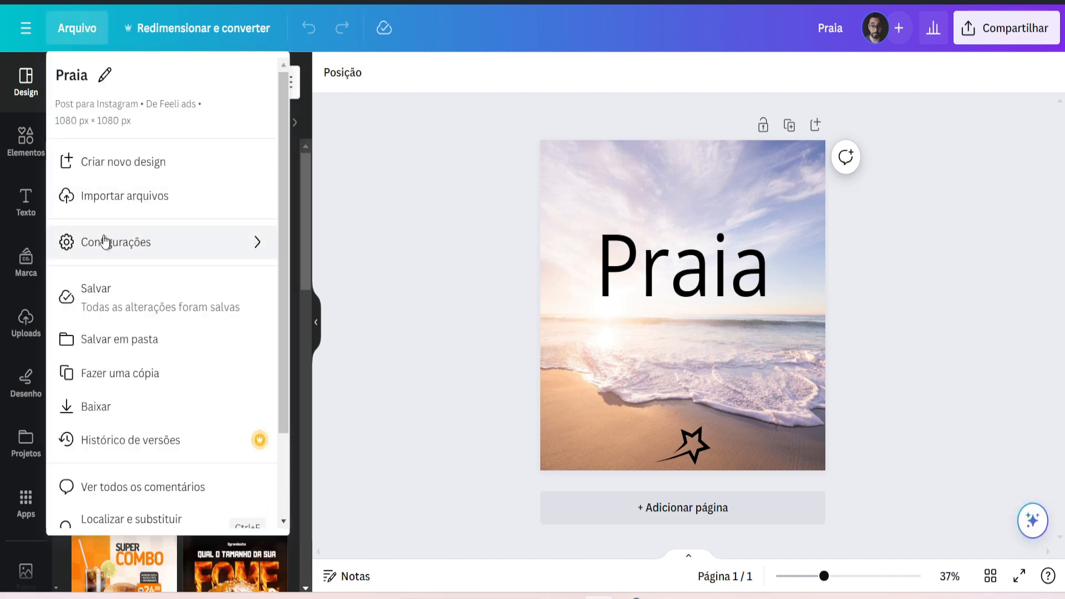
pyautogui.moveTo(138, 244)
pyautogui.click(395, 257)
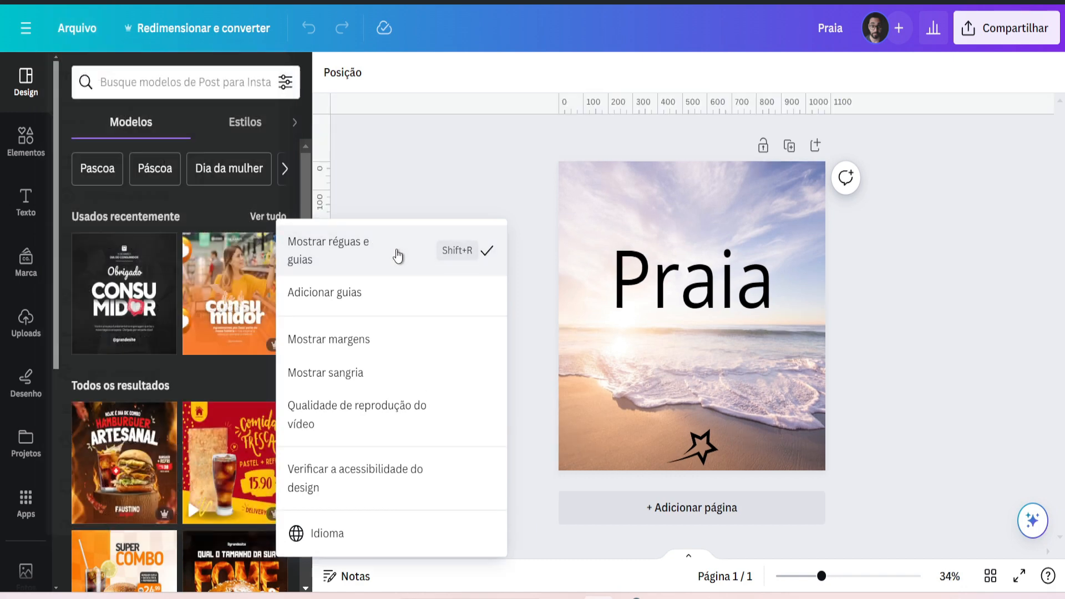
pyautogui.scroll(3, 471, 280)
pyautogui.scroll(-3, 458, 284)
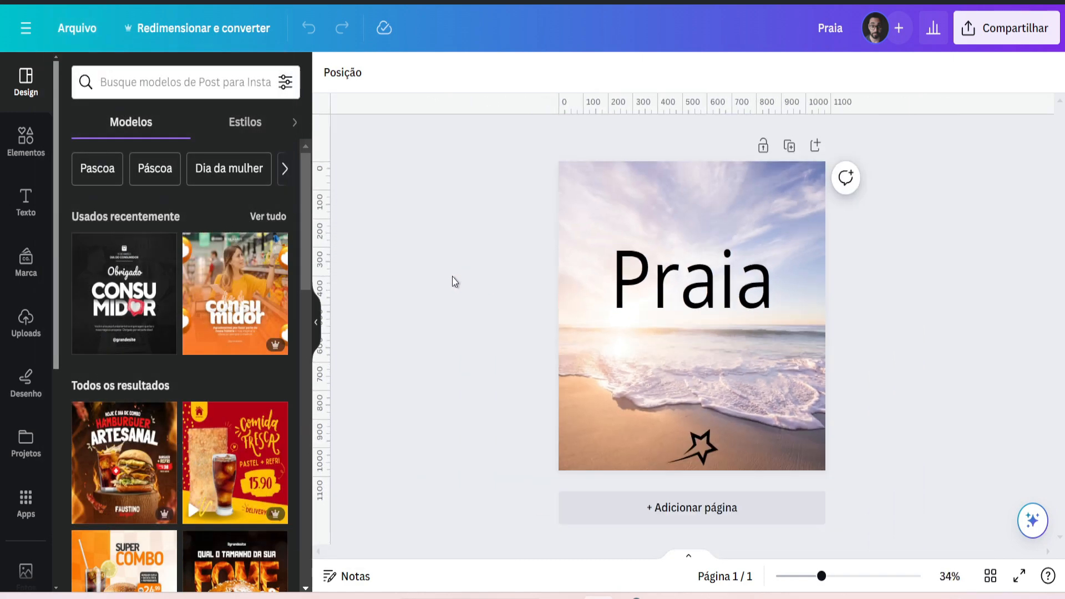
pyautogui.scroll(1, 452, 281)
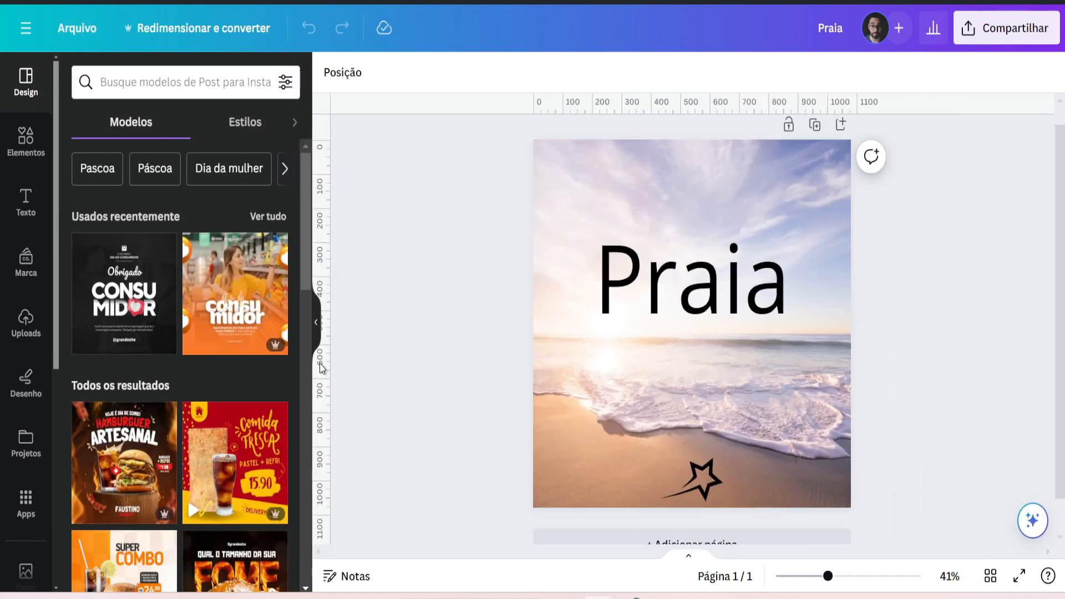
# Add two vertical and two horizontal guides framing the page, each about 40 px inside one of its four edges.
pyautogui.moveTo(329, 395); pyautogui.dragTo(545, 434)
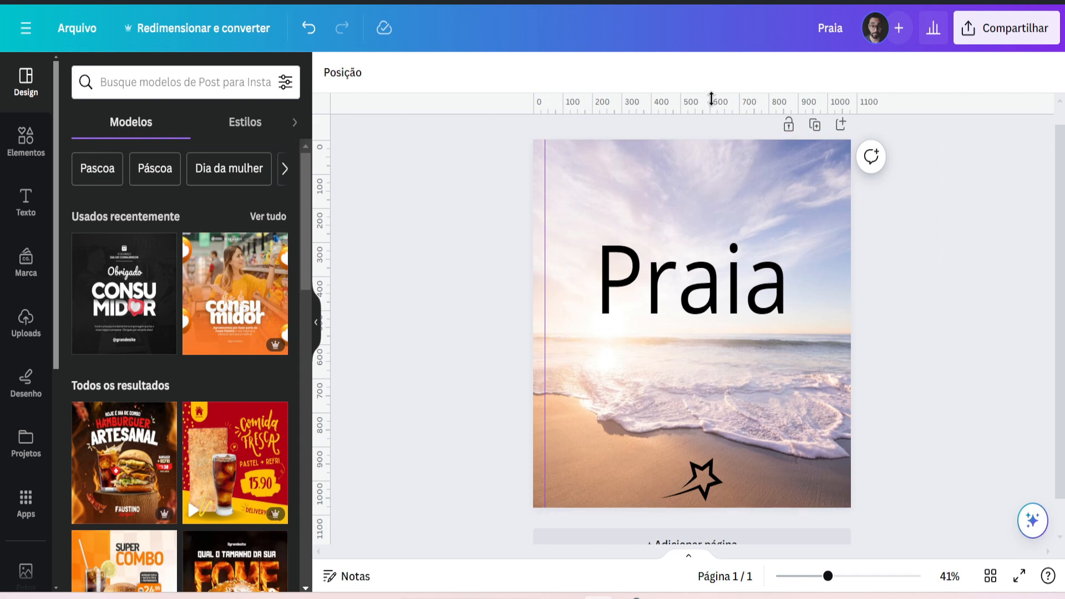
pyautogui.moveTo(714, 101); pyautogui.dragTo(697, 492)
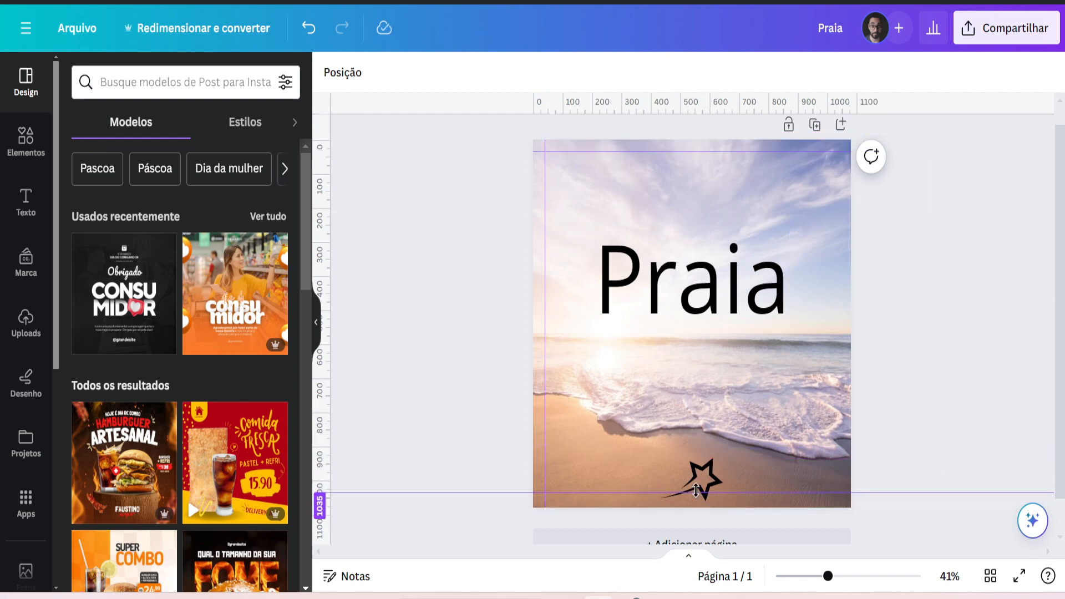
pyautogui.moveTo(315, 445); pyautogui.dragTo(840, 464)
pyautogui.moveTo(840, 463); pyautogui.dragTo(837, 463)
pyautogui.scroll(-3, 788, 319)
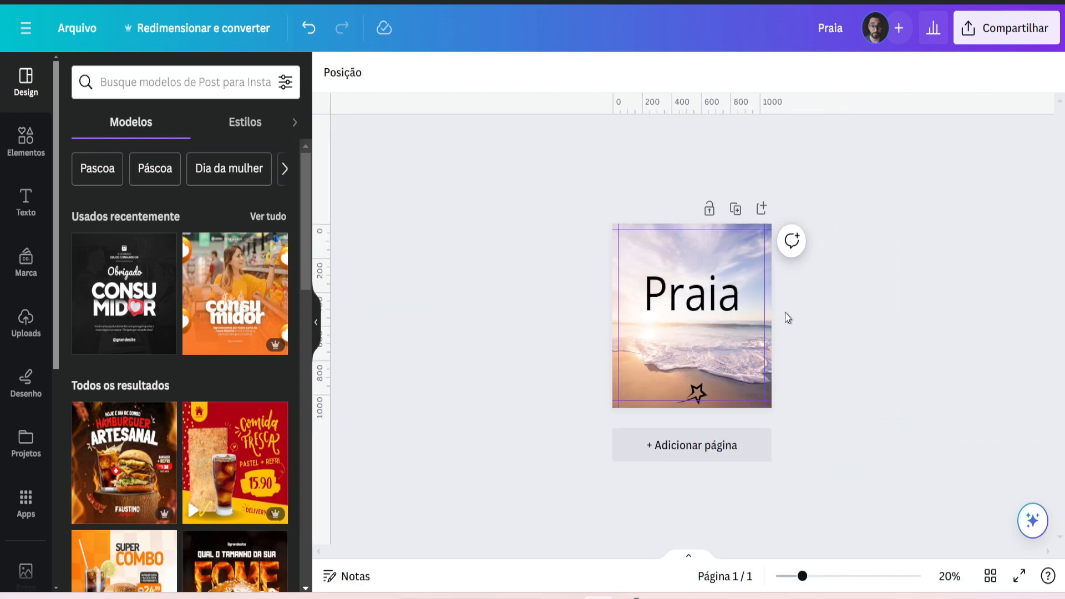
pyautogui.scroll(5, 788, 316)
pyautogui.scroll(-3, 790, 309)
pyautogui.scroll(2, 790, 309)
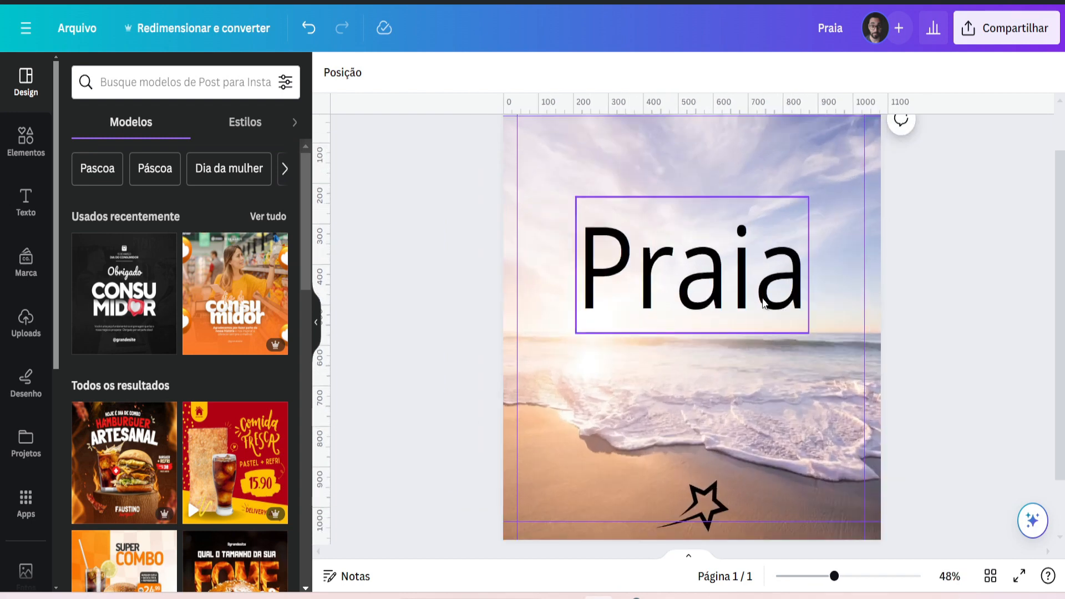
pyautogui.scroll(-2, 790, 309)
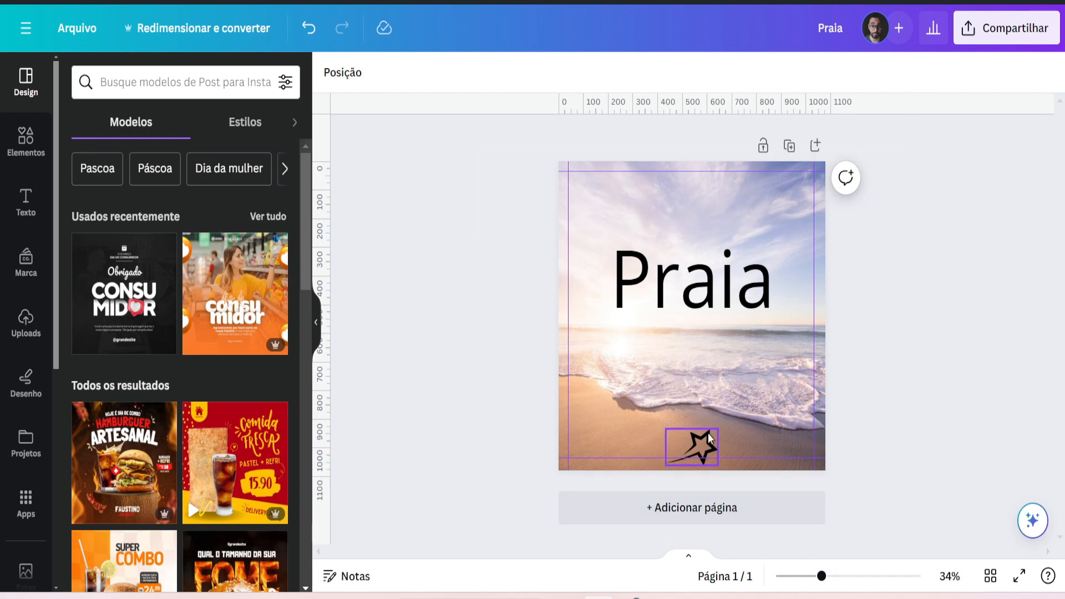
# Move the star graphic up so its lower edge sits on the bottom guide, centred horizontally.
pyautogui.moveTo(703, 442); pyautogui.dragTo(699, 433)
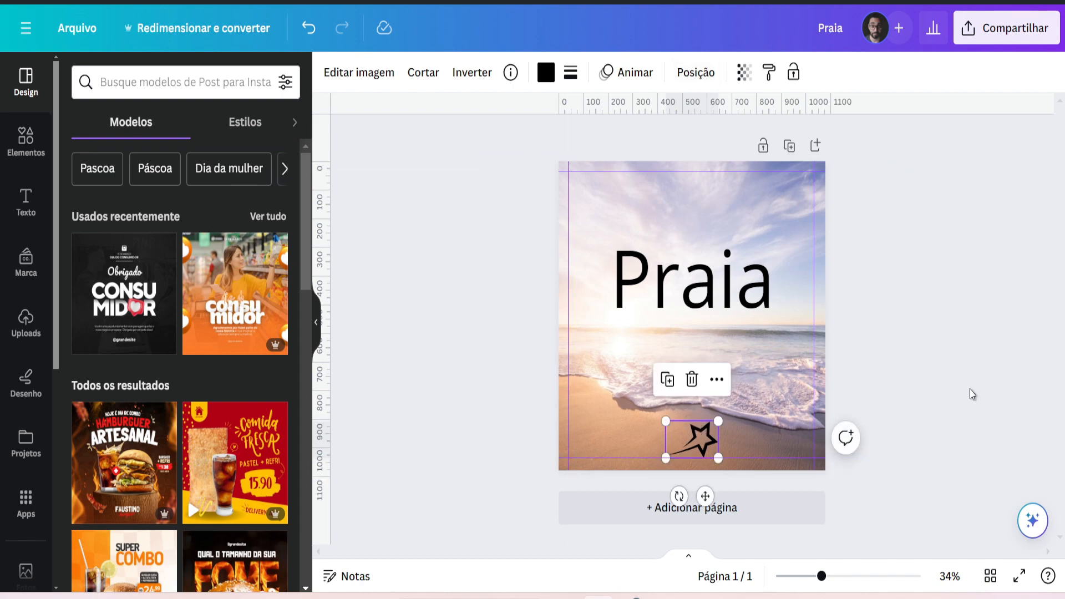
pyautogui.scroll(5, 581, 425)
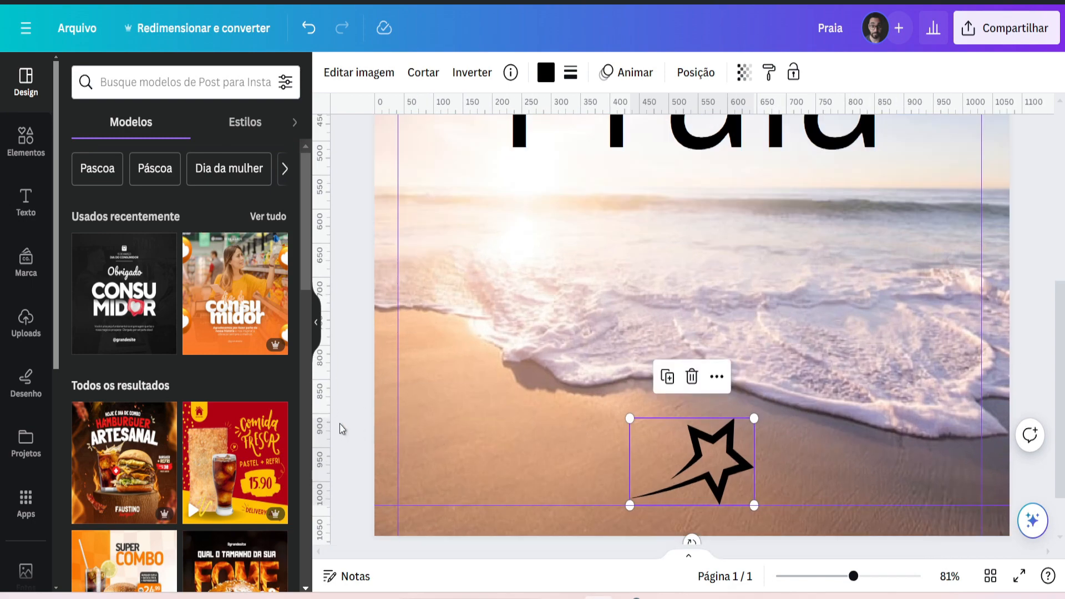
pyautogui.click(447, 367)
# Reduce the browser zoom to 75% and deselect the beach photo.
pyautogui.hotkey('ctrl', '-')
pyautogui.hotkey('ctrl', '-')
pyautogui.hotkey('ctrl', '-')
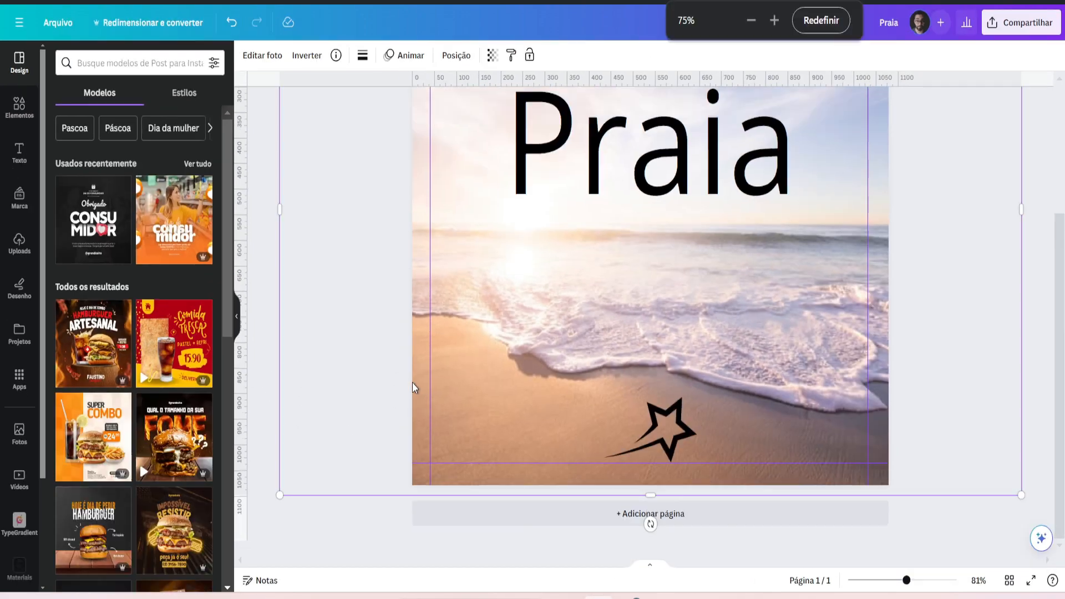
pyautogui.scroll(2, 630, 286)
pyautogui.click(1033, 202)
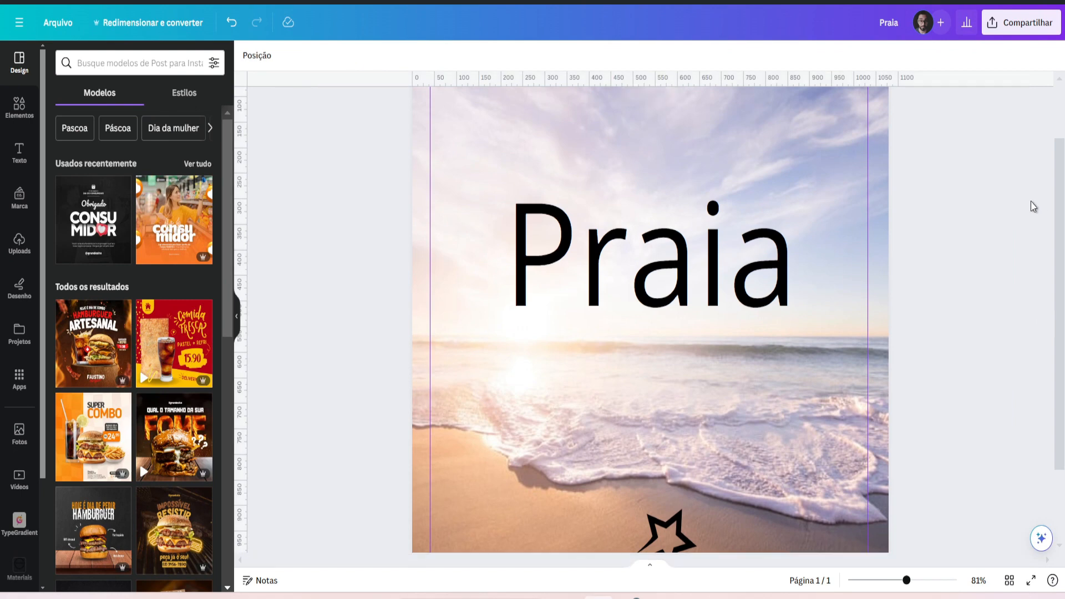
pyautogui.scroll(-4, 995, 242)
pyautogui.scroll(1, 936, 258)
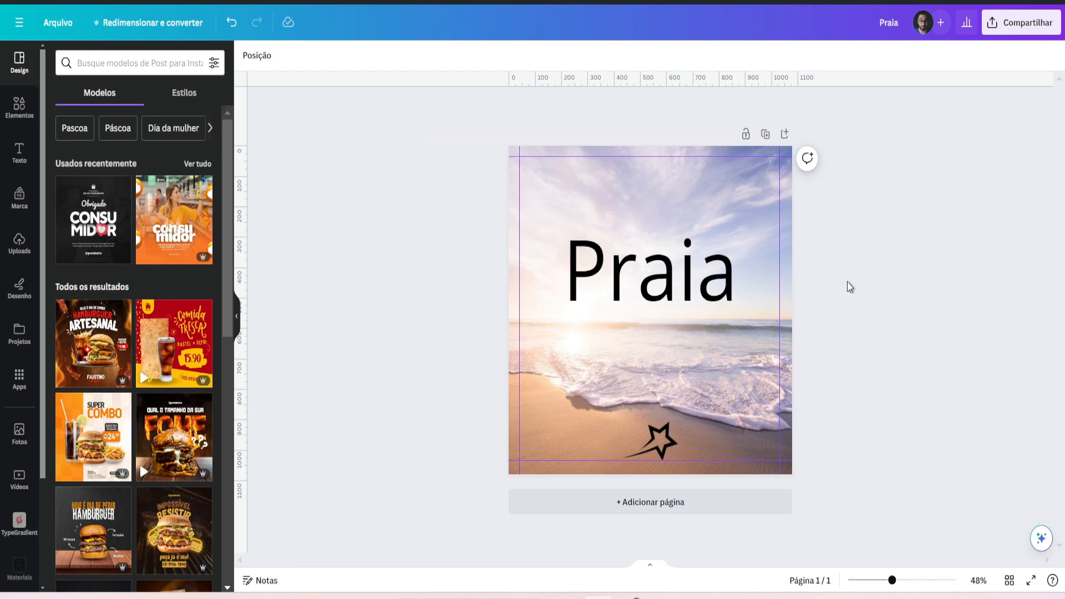
pyautogui.scroll(5, 798, 363)
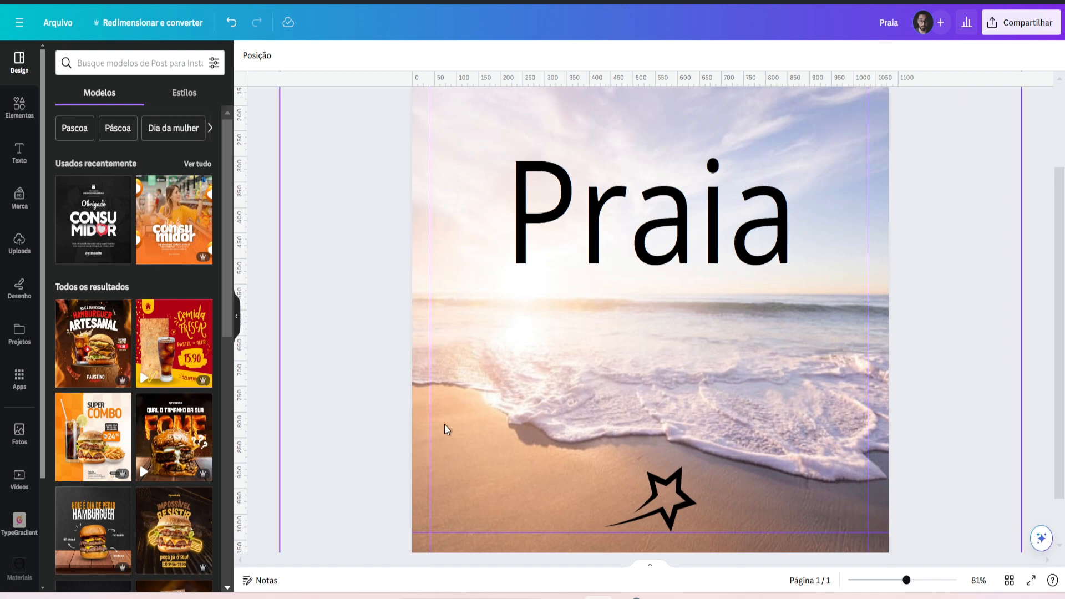
# Try placing the "Praia" text against the page's left edge, across the left guide, and undo the move.
pyautogui.moveTo(623, 226); pyautogui.dragTo(559, 228)
pyautogui.click(340, 214)
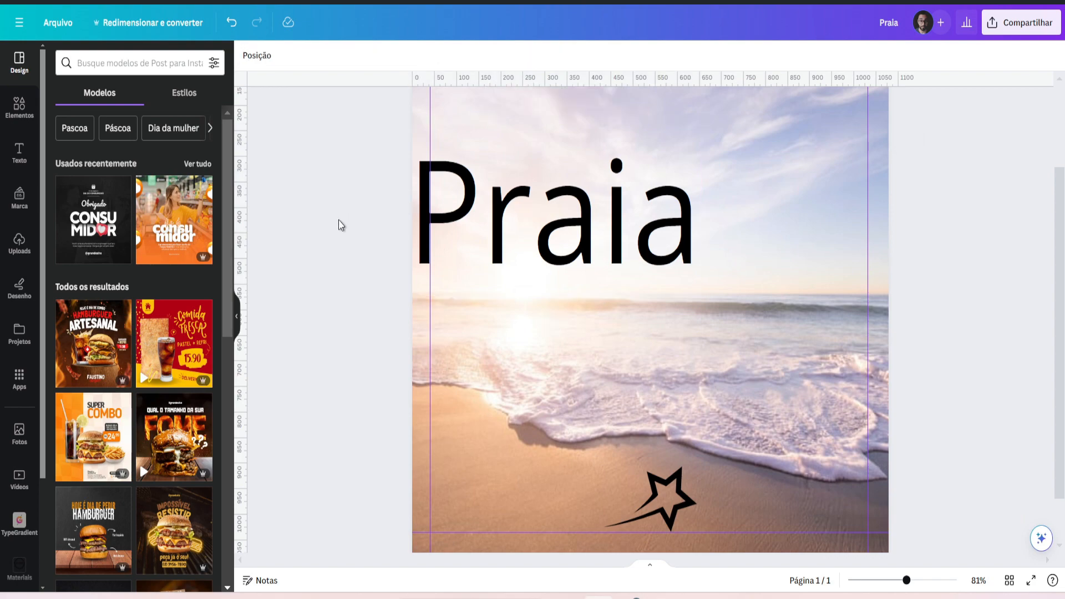
pyautogui.scroll(-5, 447, 314)
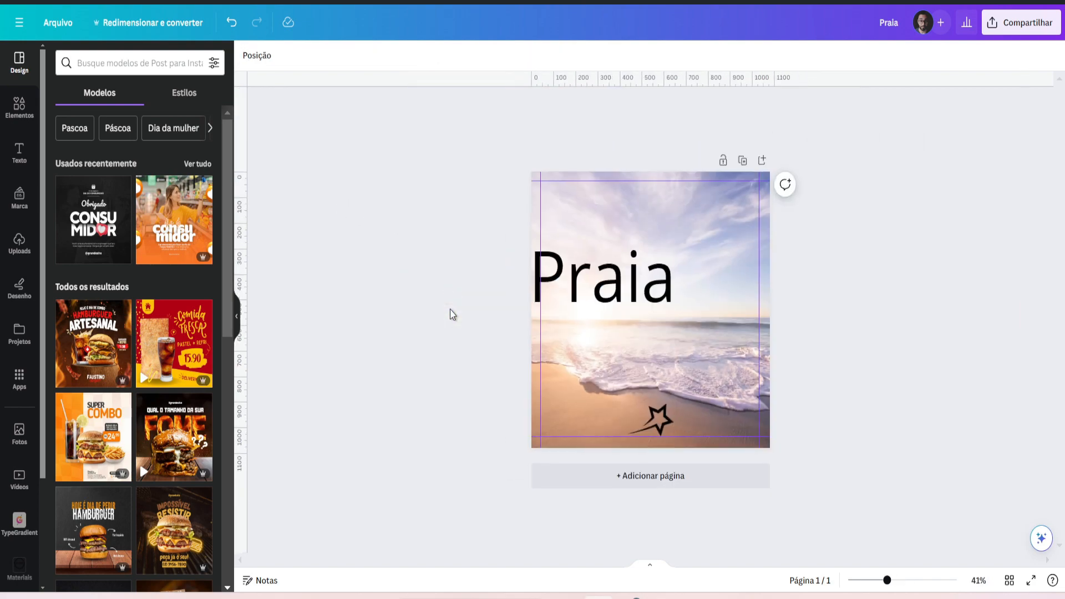
pyautogui.scroll(6, 450, 314)
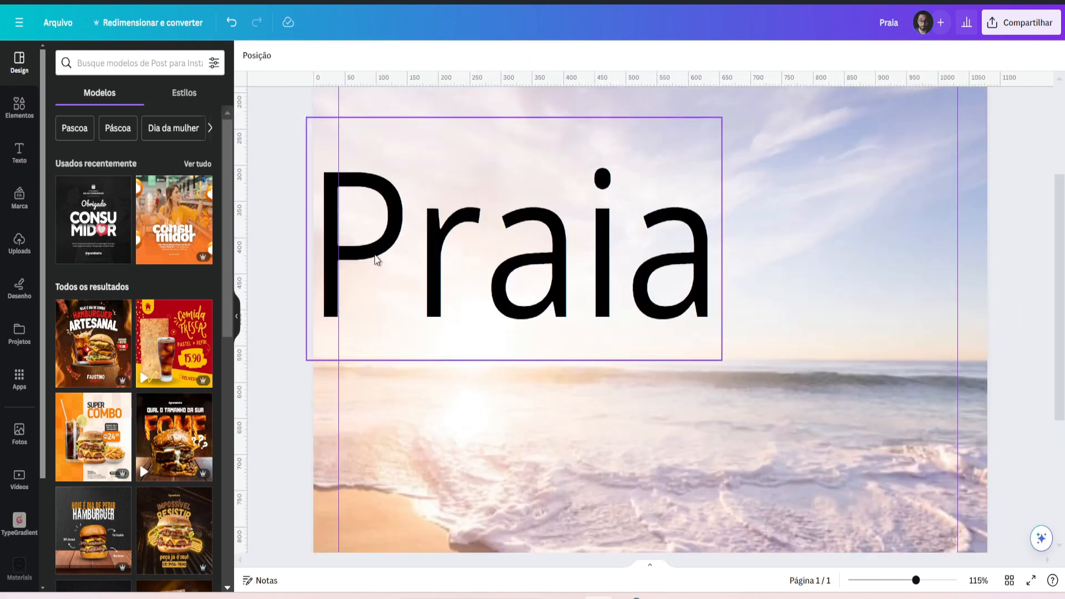
pyautogui.scroll(-5, 376, 260)
pyautogui.hotkey('ctrl', 'z')
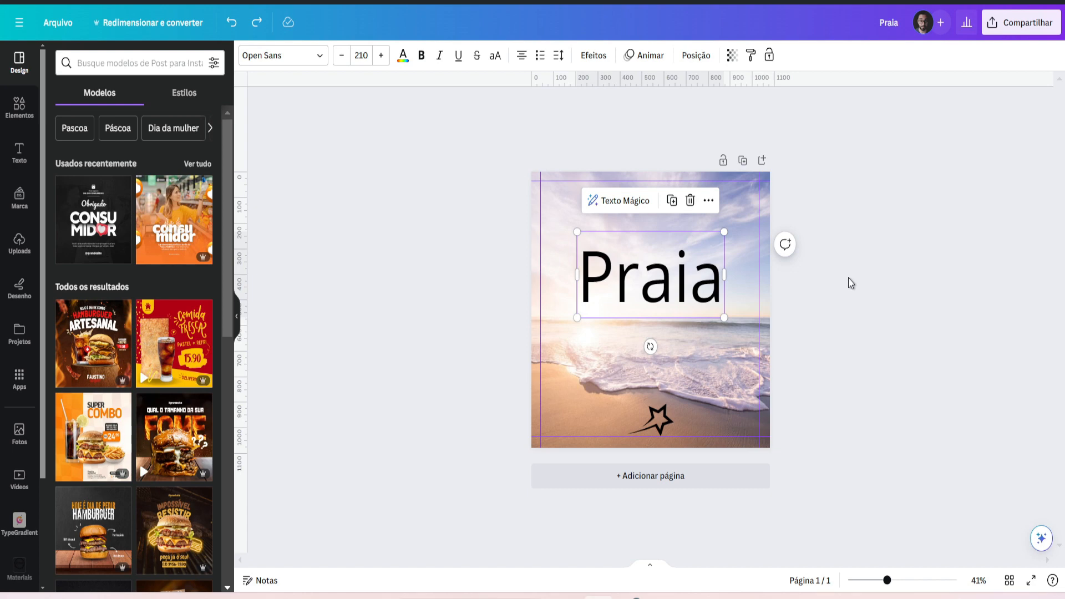
# Add the recently used photo of the woman with the yellow cloth to the page and undo its trial enlargement.
pyautogui.click(236, 316)
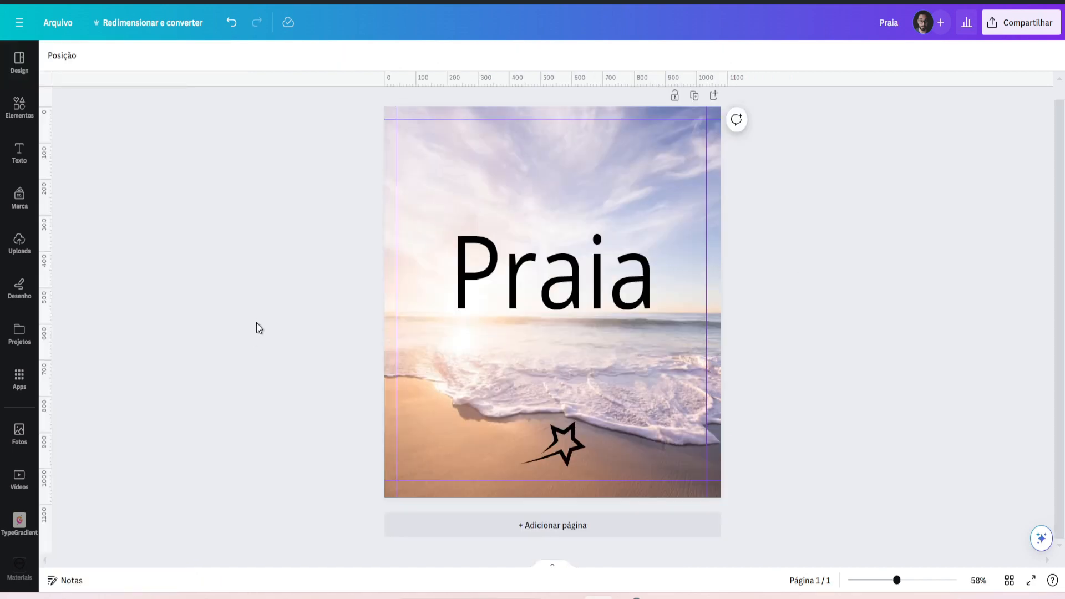
pyautogui.click(24, 444)
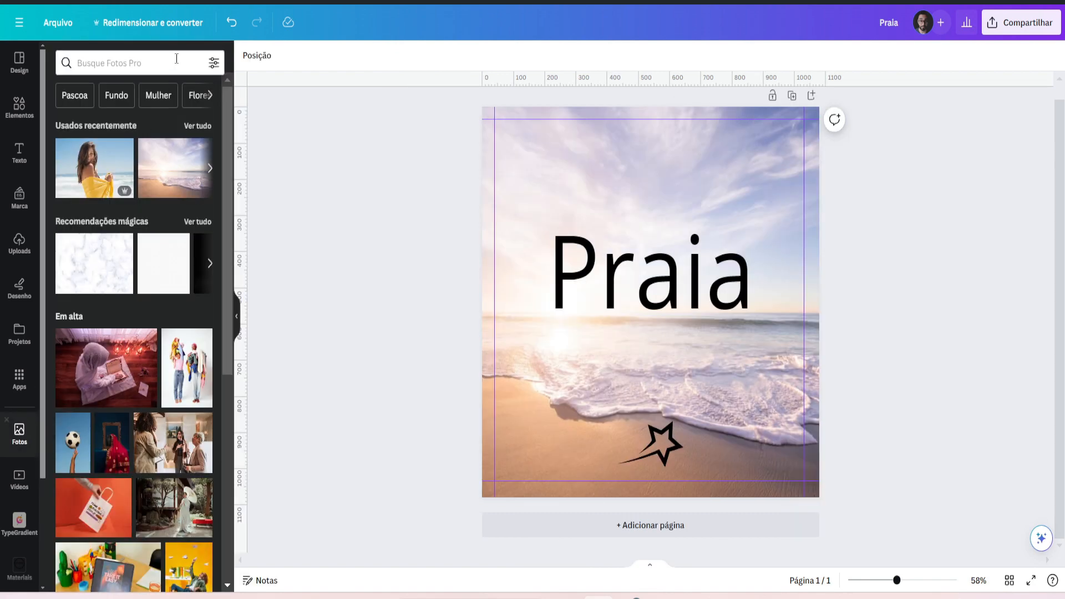
pyautogui.click(94, 168)
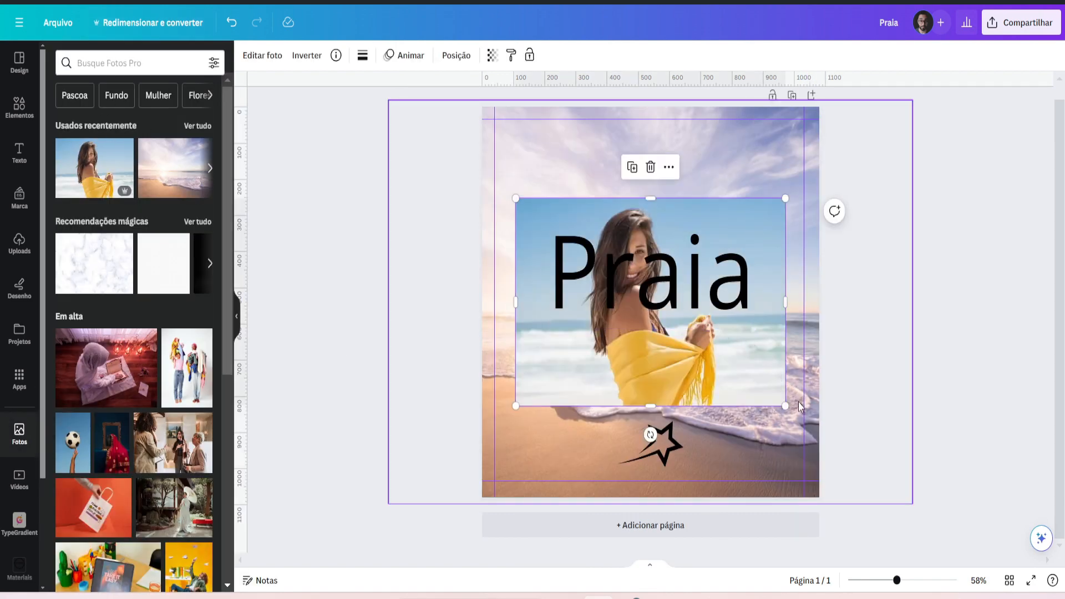
pyautogui.moveTo(785, 406); pyautogui.dragTo(975, 580)
pyautogui.hotkey('ctrl', 'z')
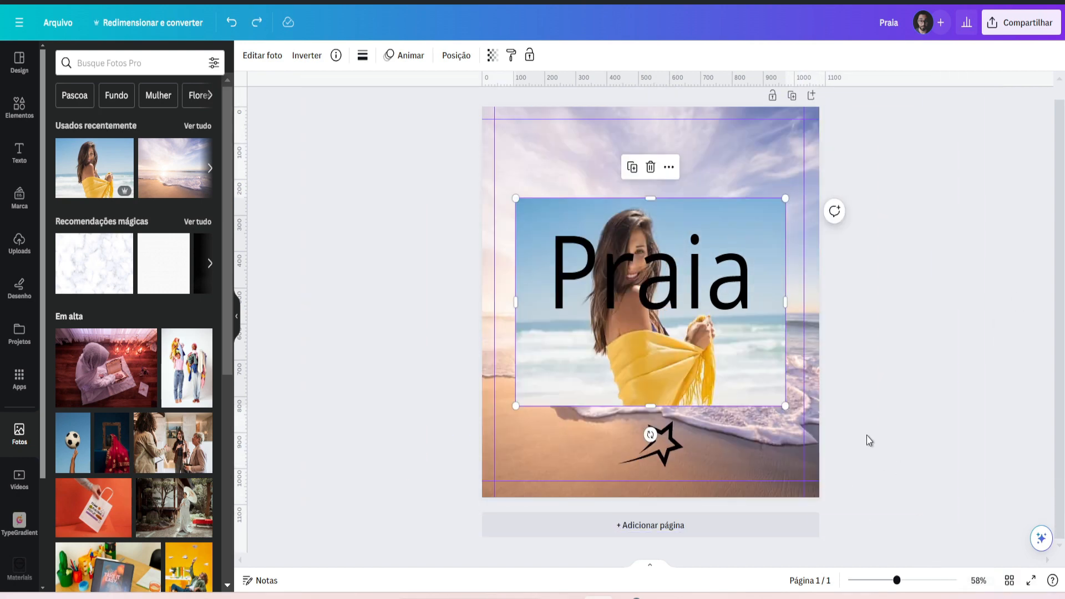
# Move the photo of the woman lower on the page, centred horizontally over the upper part of the star.
pyautogui.moveTo(738, 352)
pyautogui.mouseDown()
pyautogui.moveTo(780, 423)
pyautogui.moveTo(709, 454)
pyautogui.moveTo(697, 440)
pyautogui.moveTo(747, 344)
pyautogui.mouseUp()
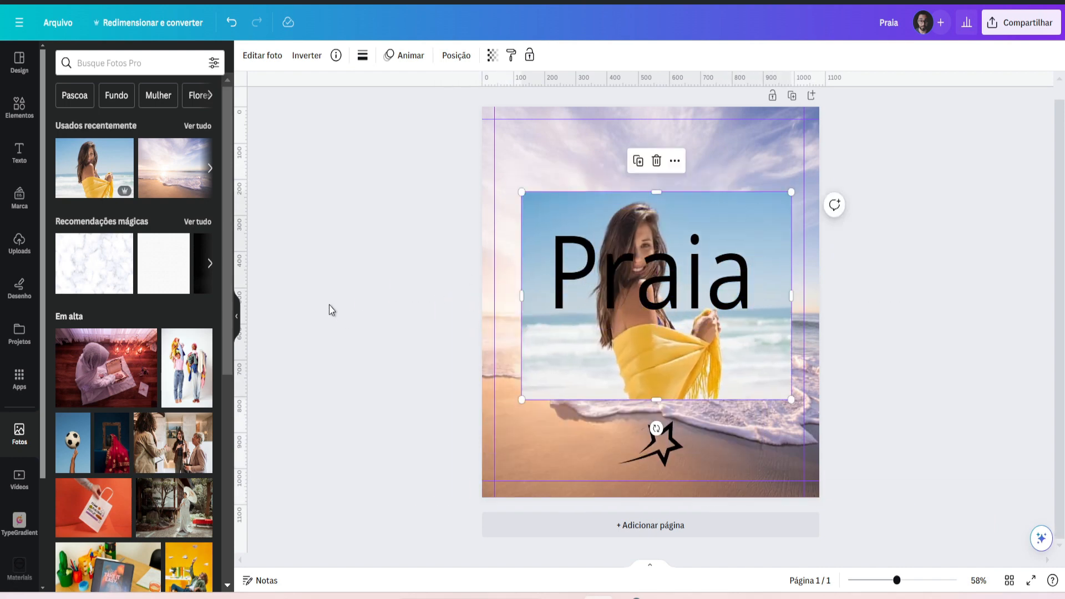
pyautogui.moveTo(656, 342); pyautogui.dragTo(640, 419)
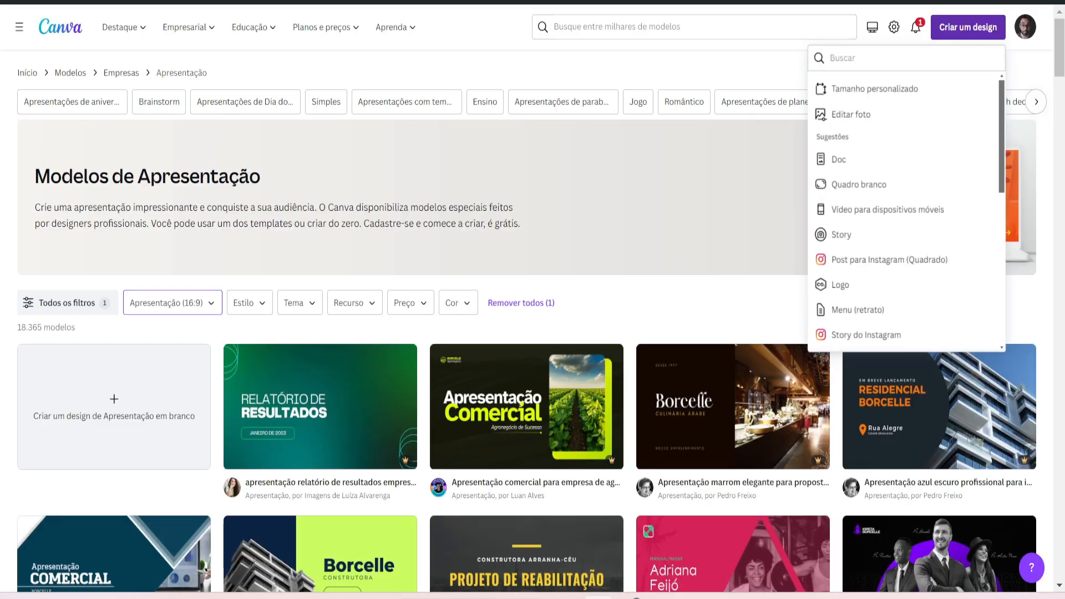
# Switch to the Canva home page and create a custom-size design of 4000 × 4000 px.
pyautogui.click(968, 34)
pyautogui.click(969, 35)
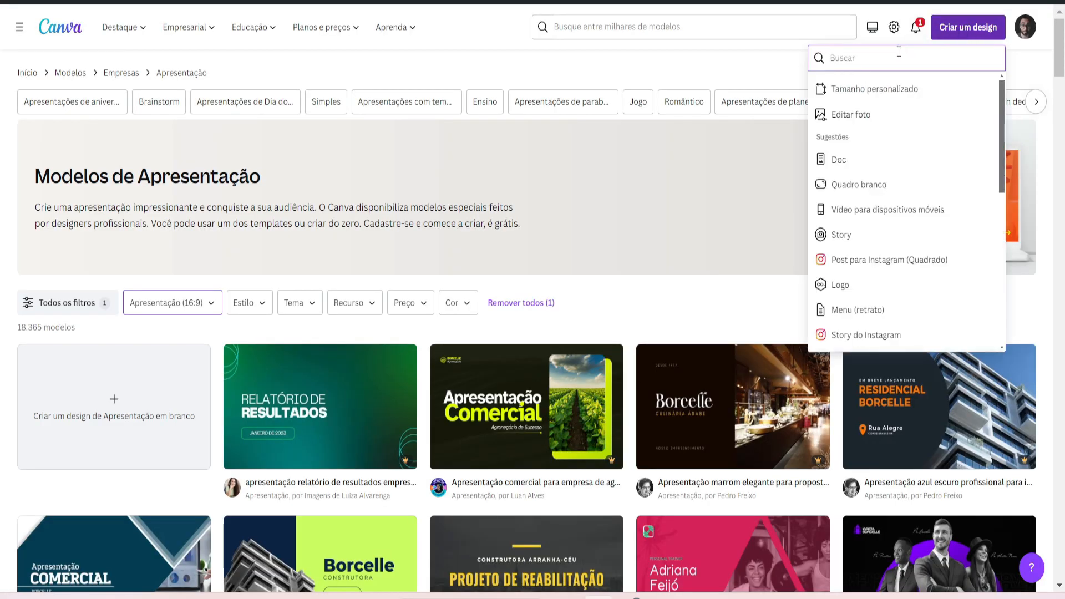
pyautogui.click(881, 89)
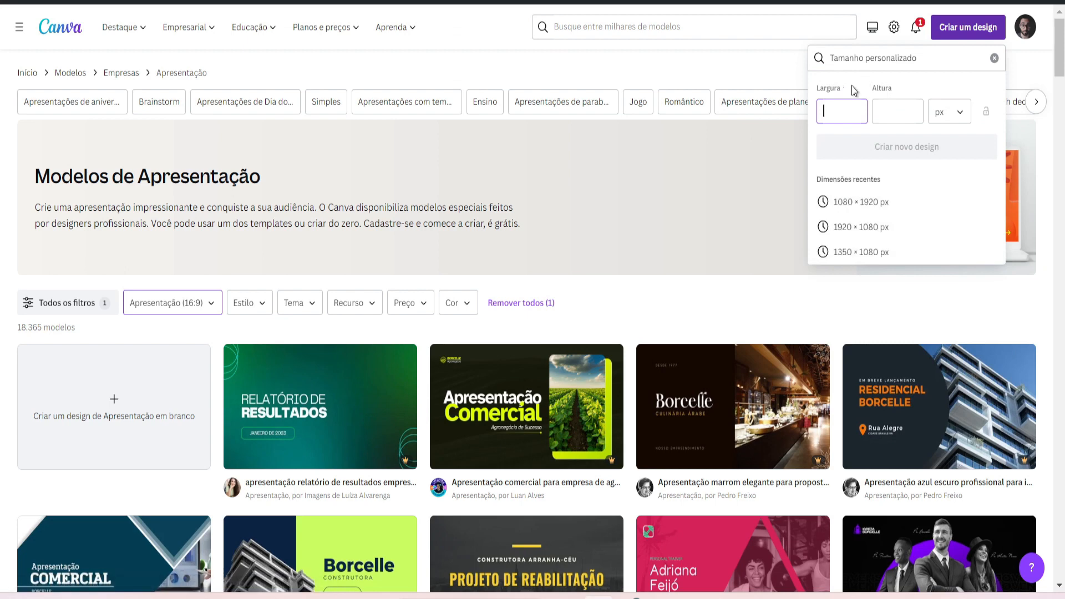
pyautogui.write('4000')
pyautogui.press('Tab')
pyautogui.write('4000')
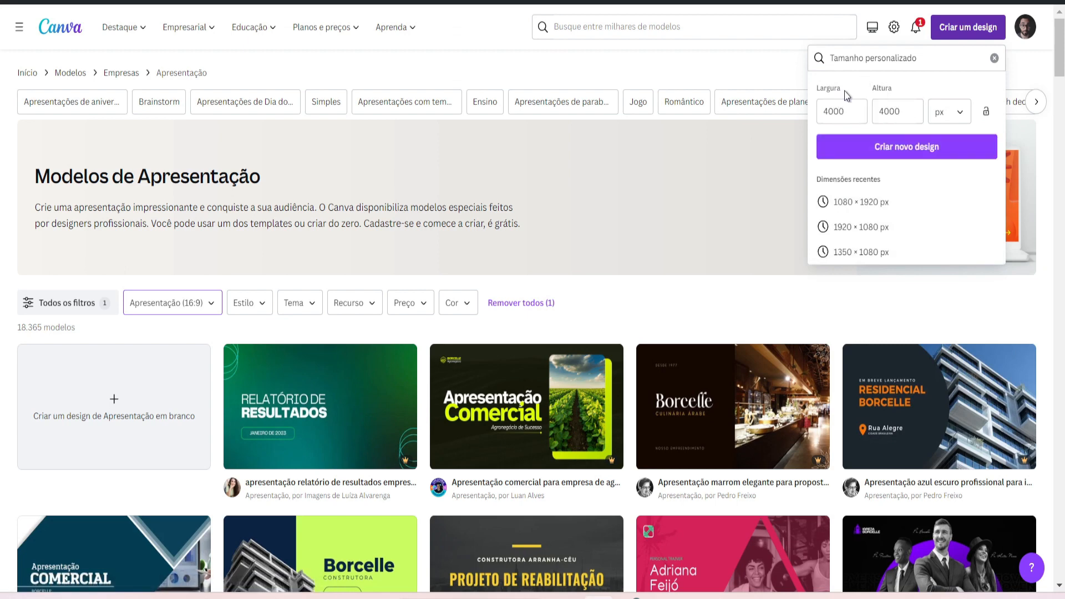
pyautogui.press('Return')
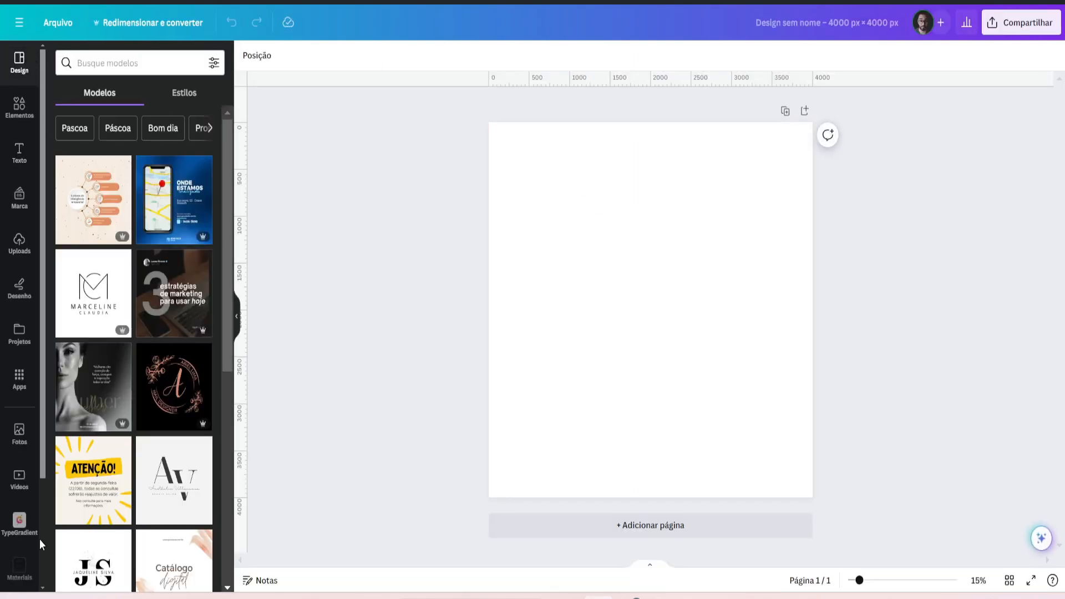
# Add the recently used photo of the woman with the yellow cloth and enlarge it to cover the whole page.
pyautogui.click(19, 432)
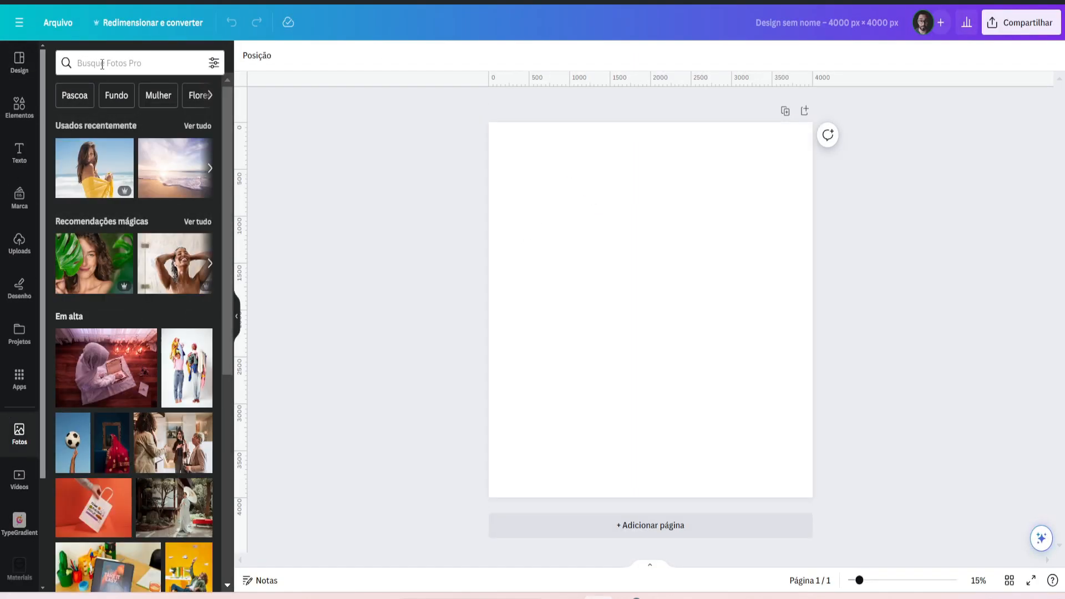
pyautogui.click(94, 168)
pyautogui.moveTo(772, 413); pyautogui.dragTo(894, 519)
# Download the design as a PNG and save it in the Downloads folder as Design sem nome.png.
pyautogui.click(1015, 25)
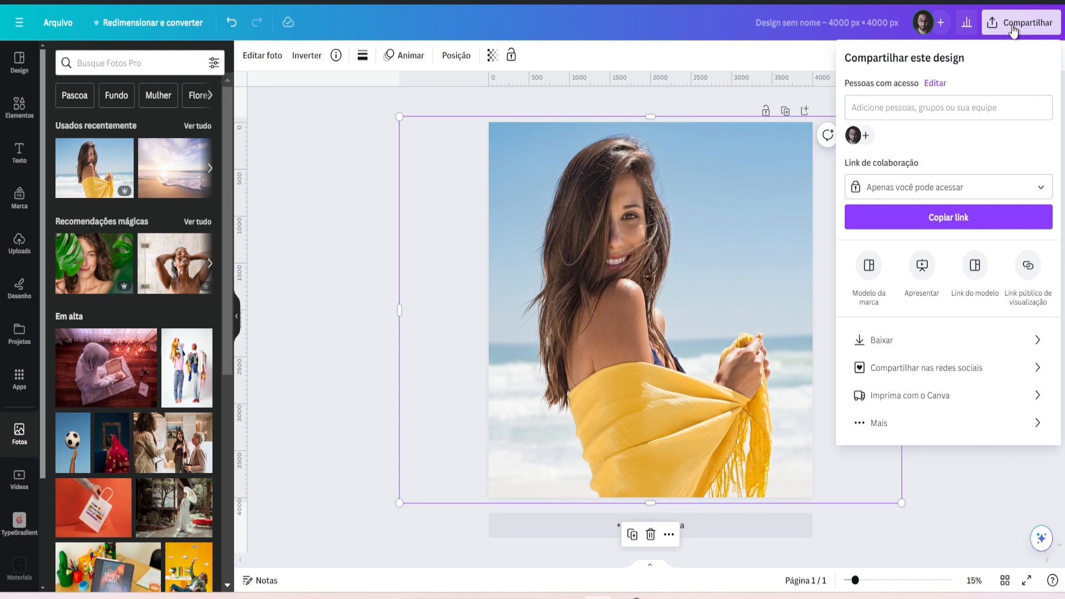
pyautogui.click(890, 344)
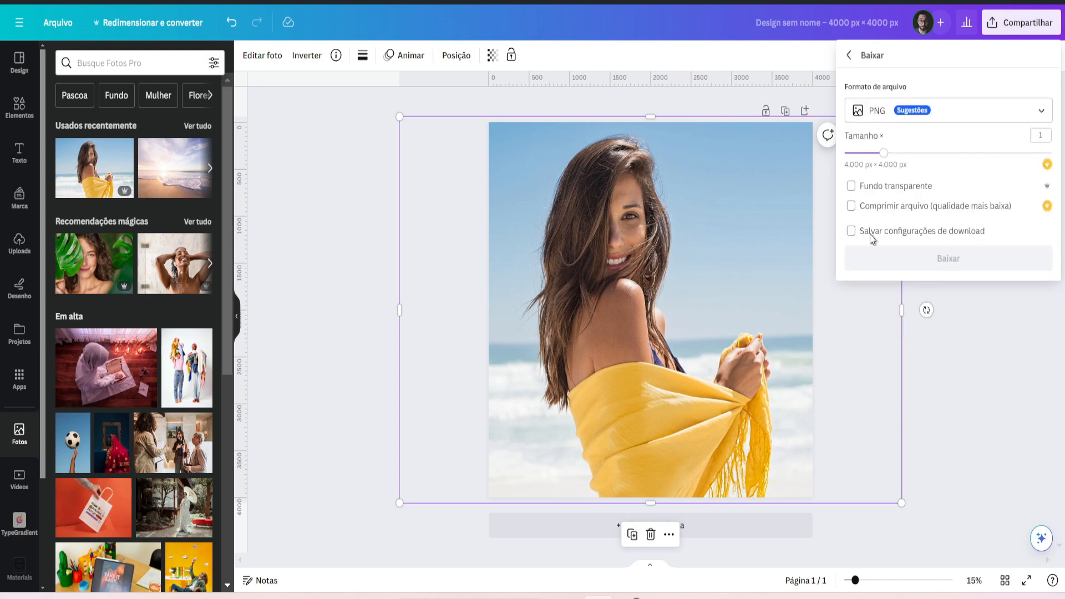
pyautogui.click(957, 267)
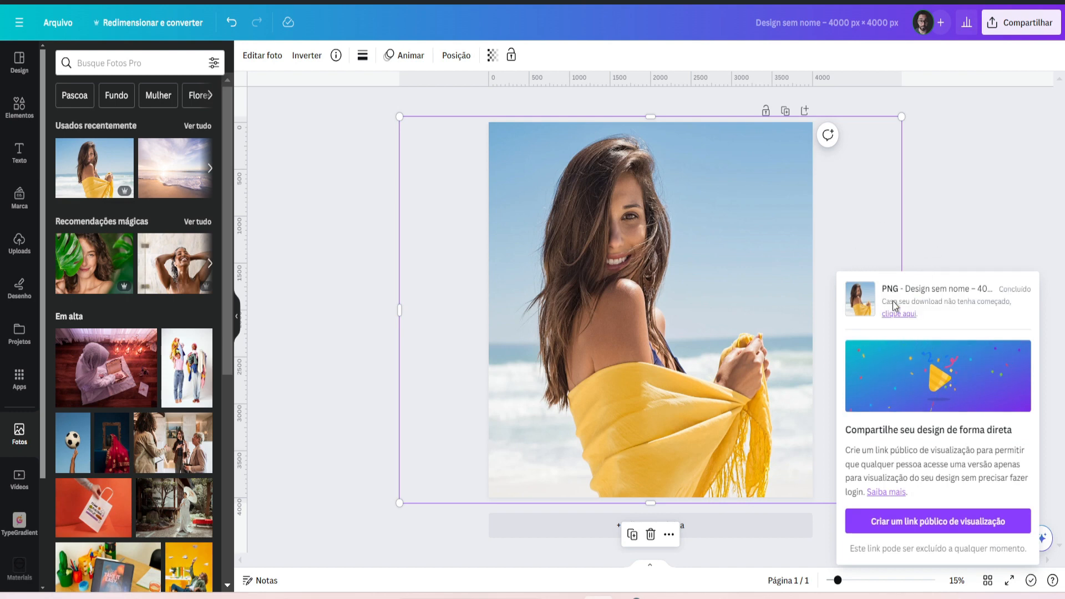
pyautogui.click(19, 157)
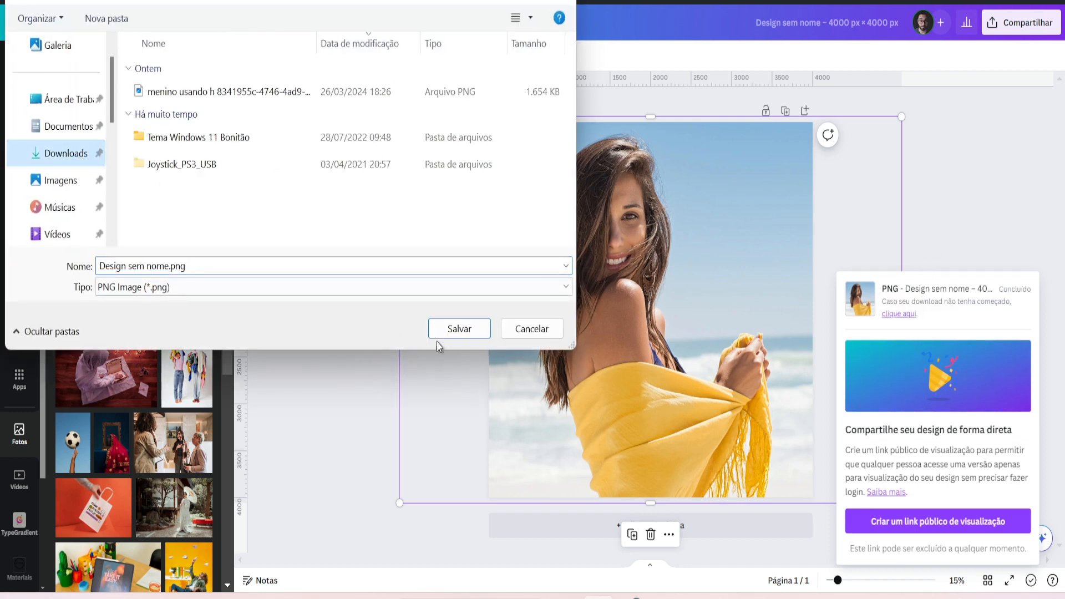
pyautogui.click(459, 329)
# Open the PicWish website in a new browser tab and go to its Remove Background tool.
pyautogui.hotkey('ctrl', 't')
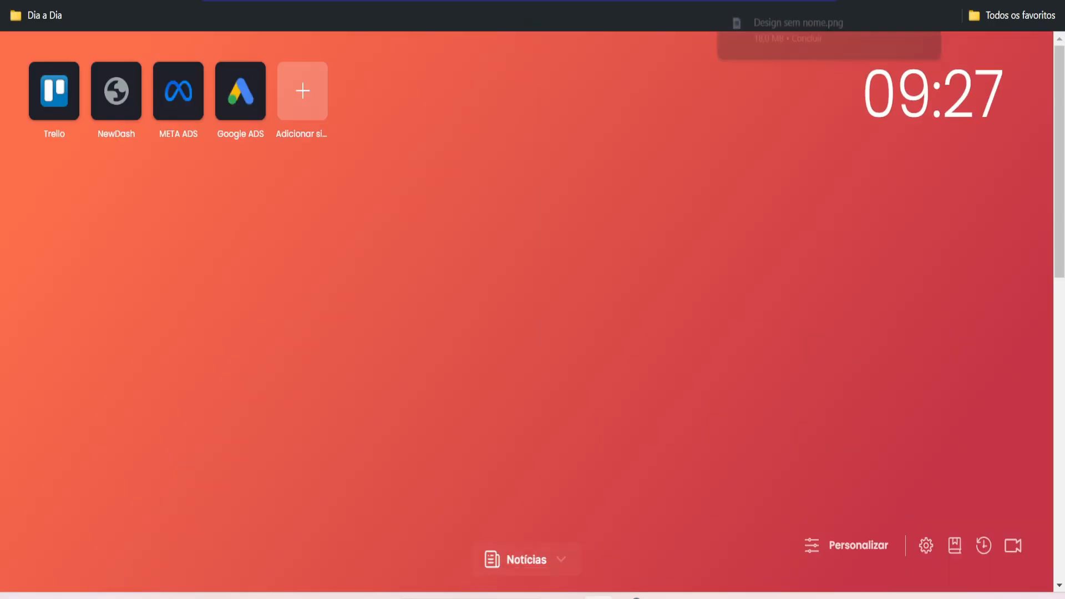
pyautogui.write('picw')
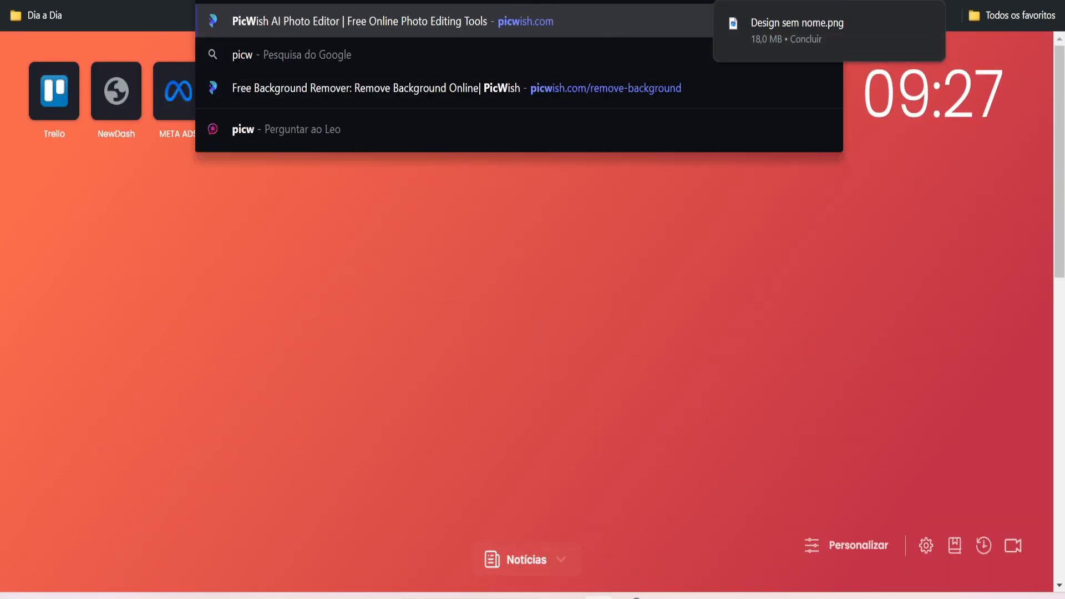
pyautogui.press('Return')
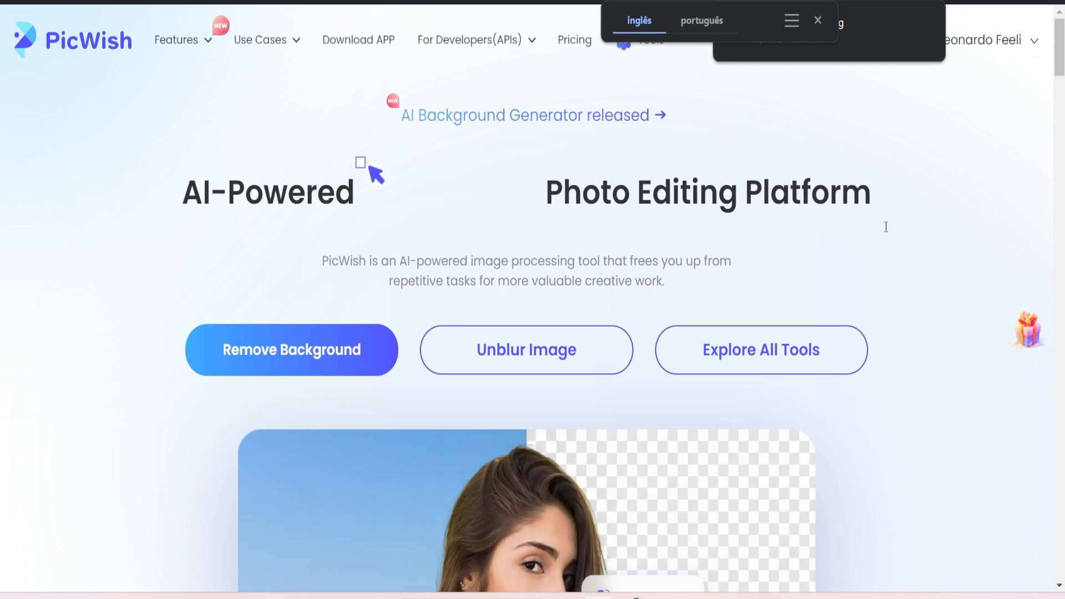
pyautogui.scroll(-2, 925, 153)
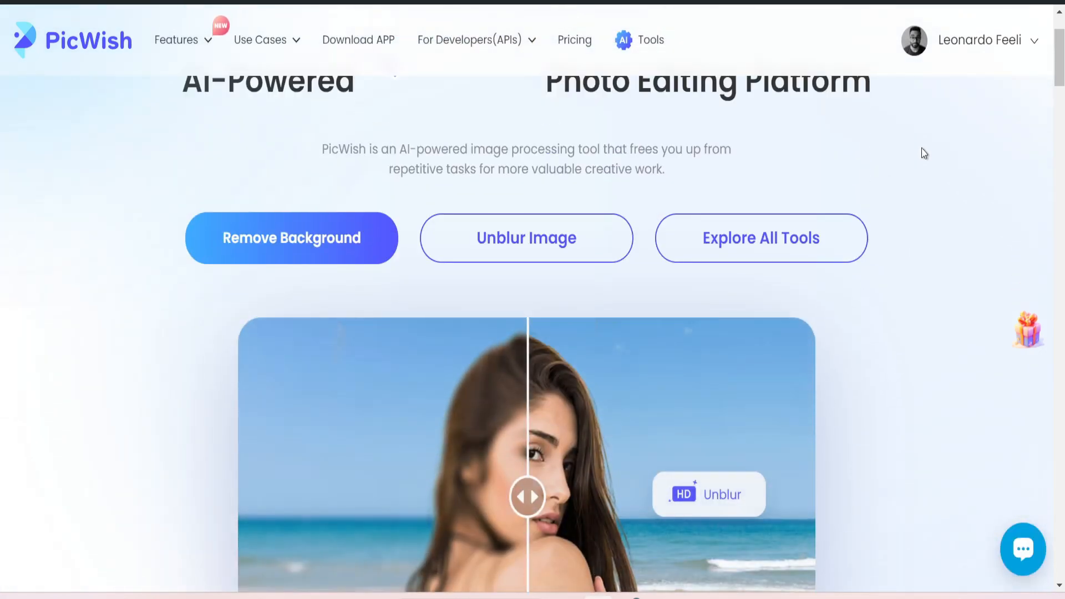
pyautogui.scroll(1, 924, 153)
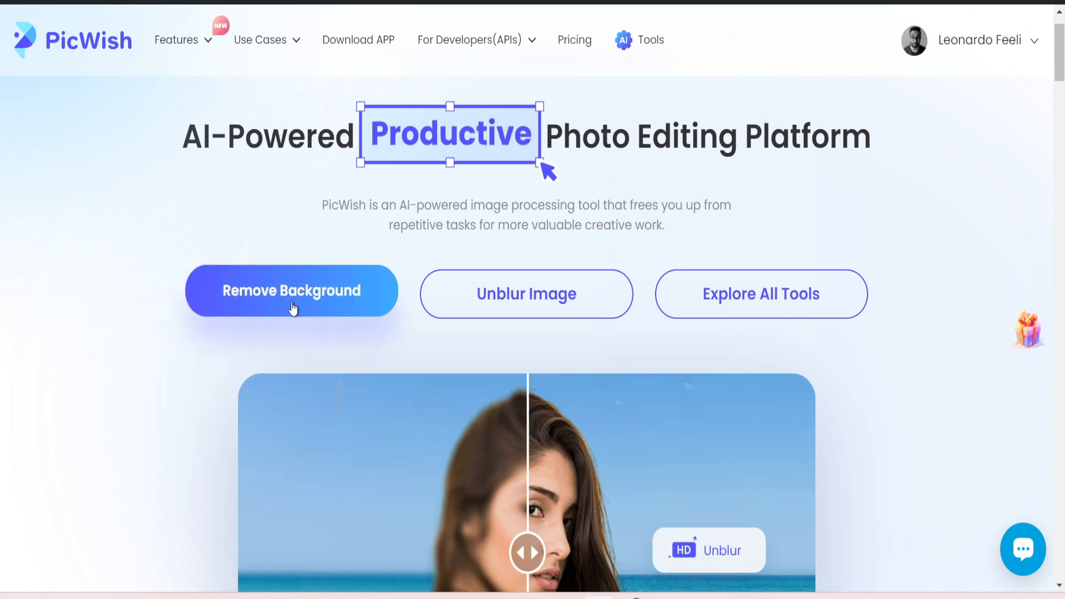
pyautogui.click(278, 304)
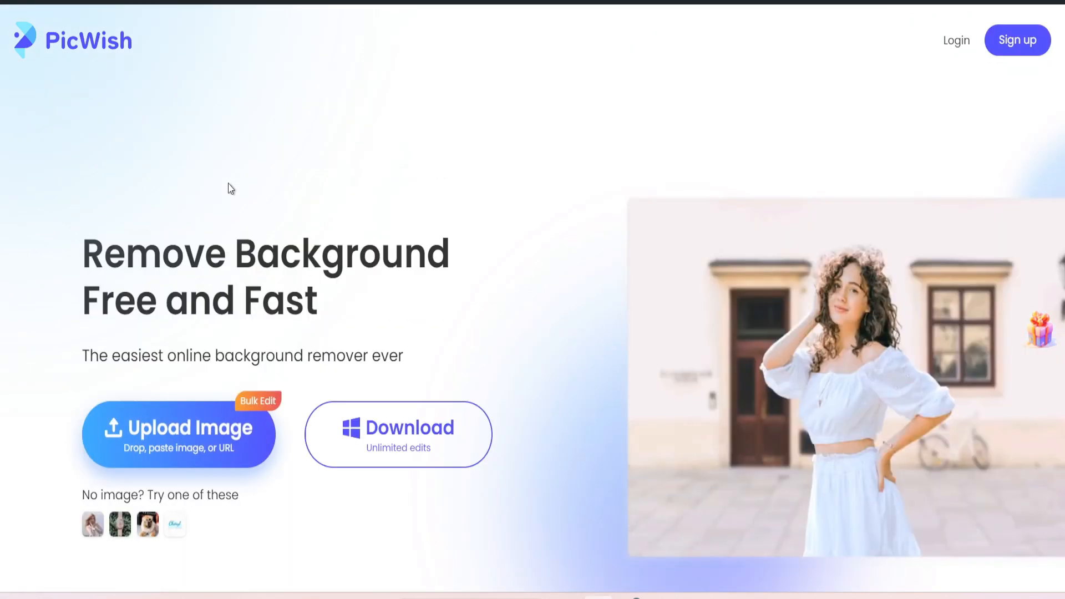
pyautogui.scroll(-3, 498, 247)
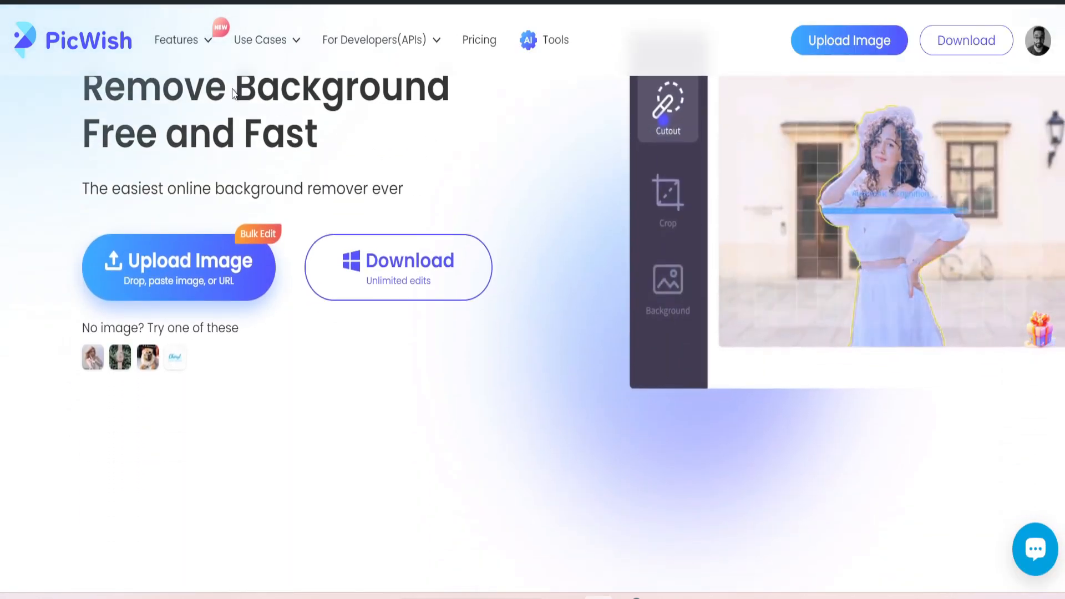
# Upload Design sem nome.png from the Downloads folder for background removal.
pyautogui.click(199, 260)
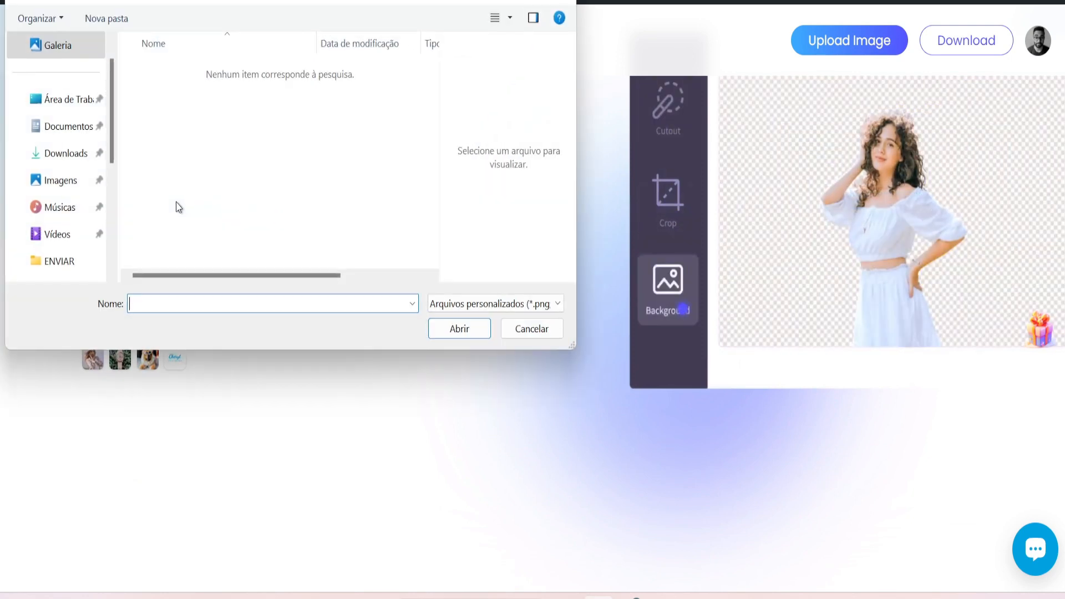
pyautogui.click(66, 153)
pyautogui.click(190, 92)
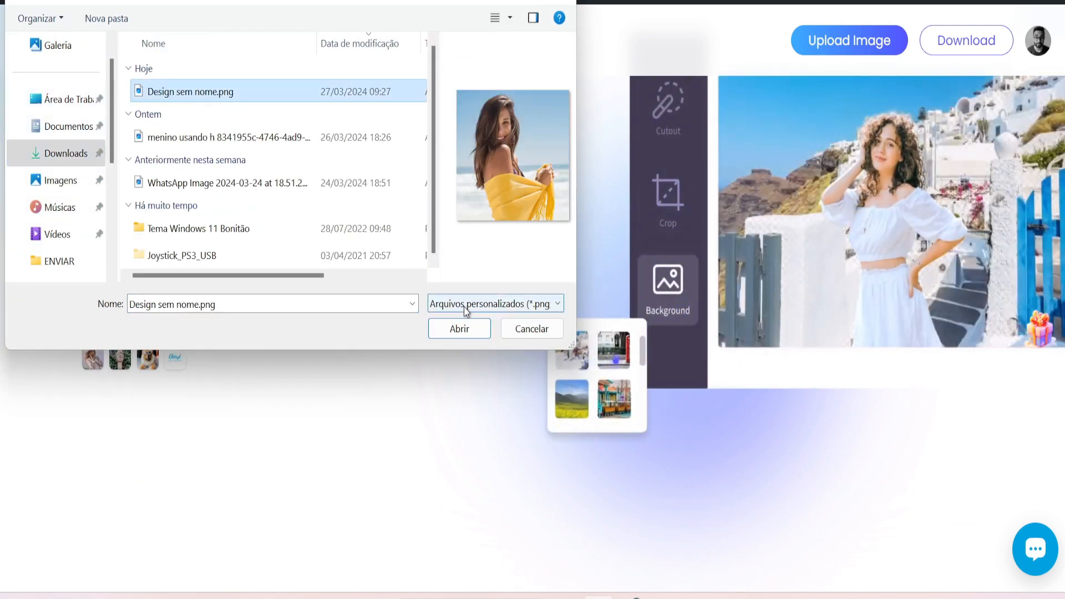
pyautogui.click(469, 327)
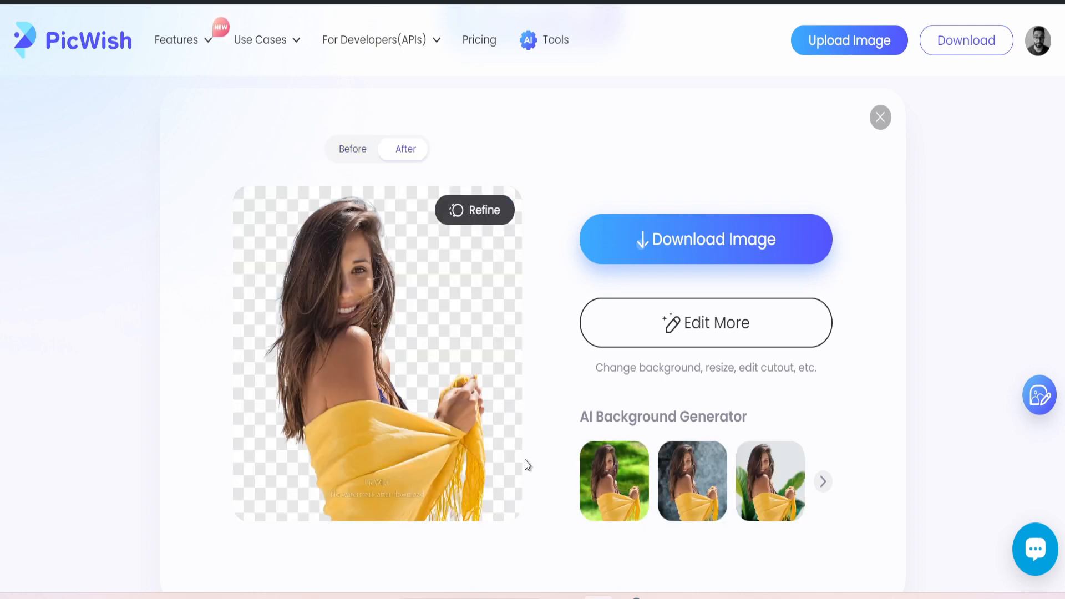
# Download the free 1280 x 1280 px PNG cutout and save it in Downloads as Design sem nome (1).png.
pyautogui.moveTo(741, 228)
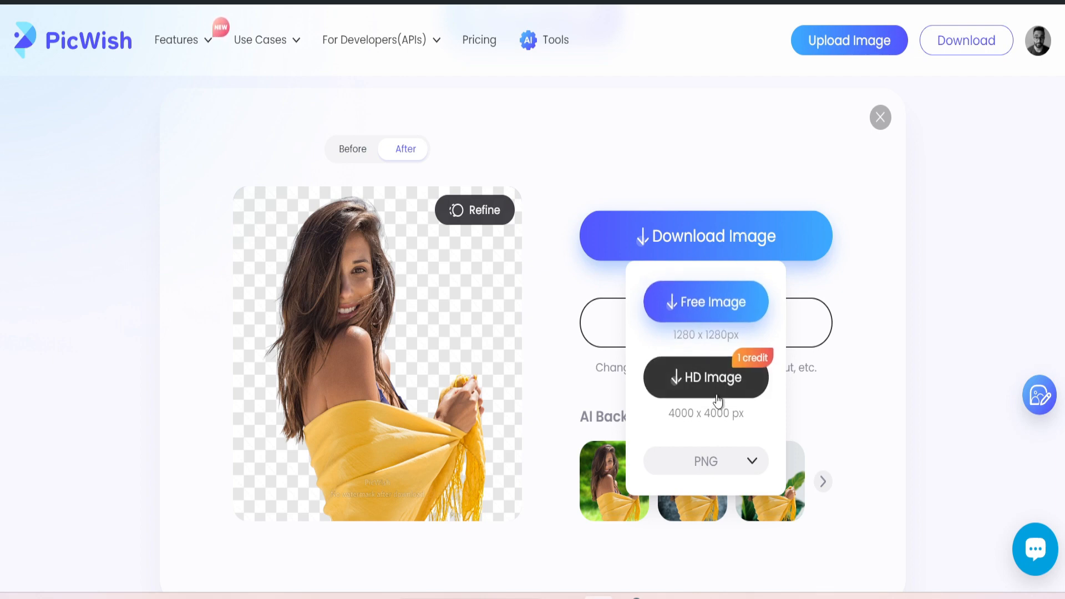
pyautogui.click(704, 292)
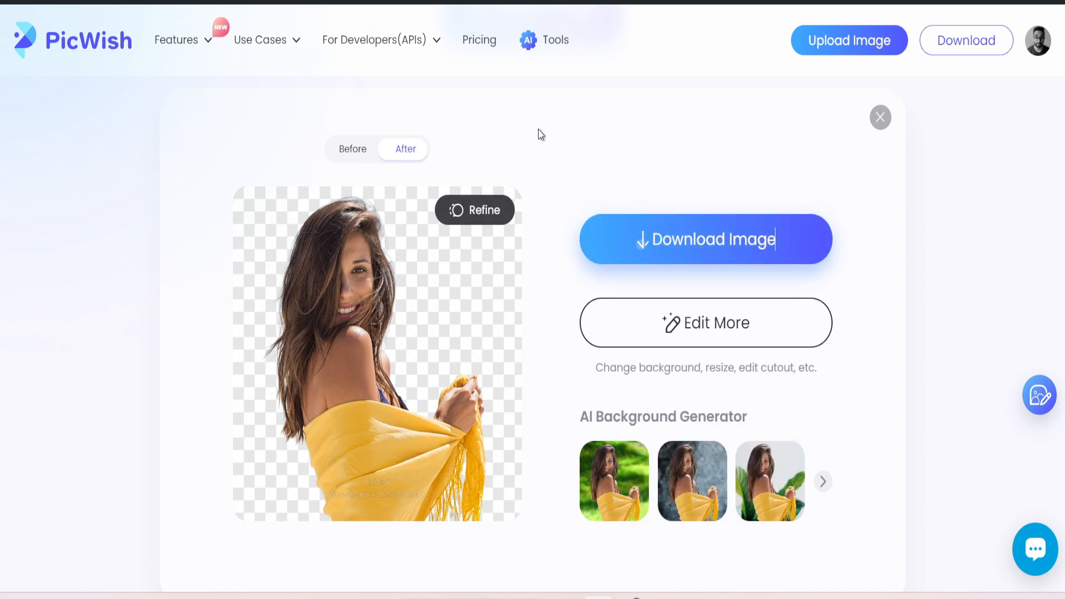
pyautogui.moveTo(722, 244)
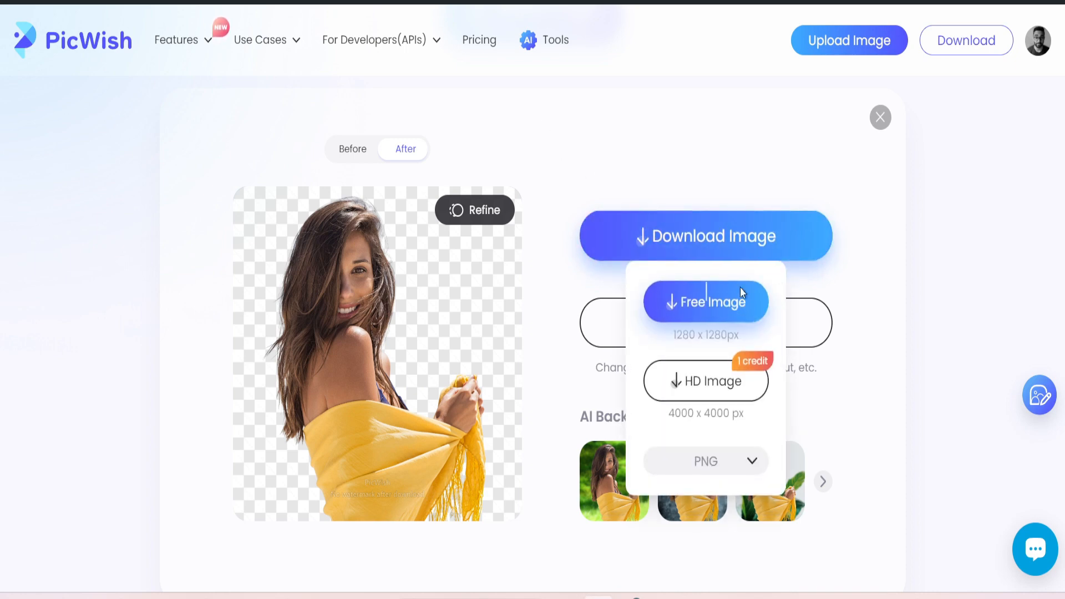
pyautogui.click(668, 312)
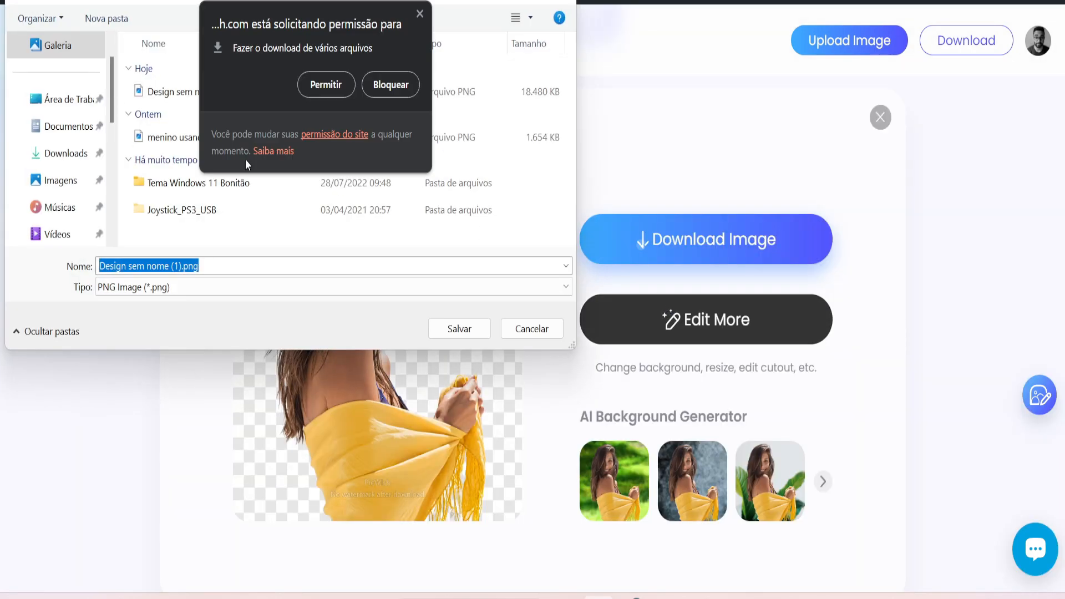
pyautogui.click(420, 14)
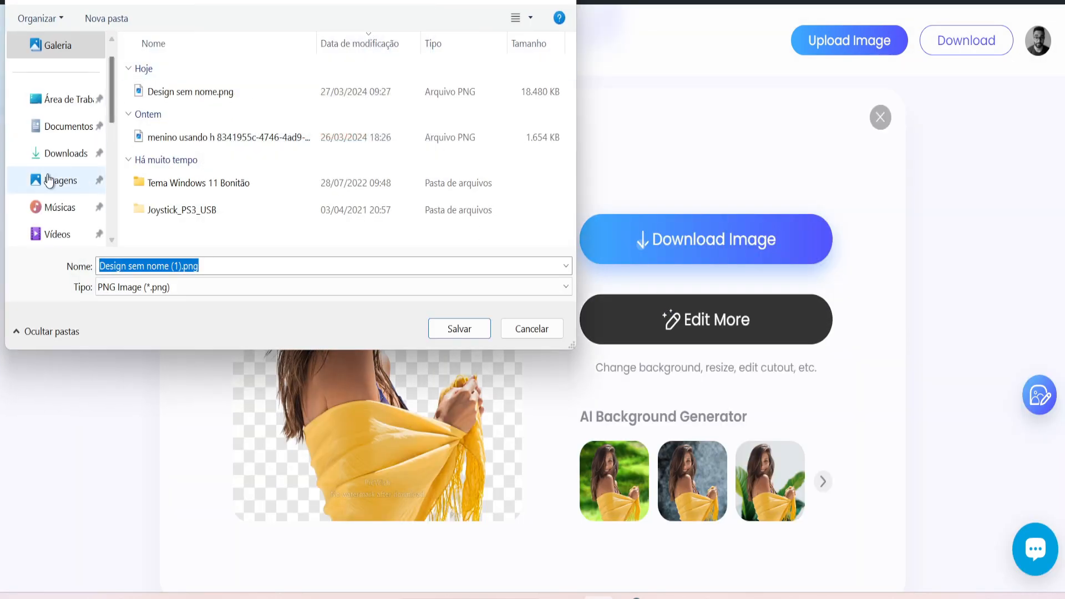
pyautogui.click(65, 153)
pyautogui.click(459, 328)
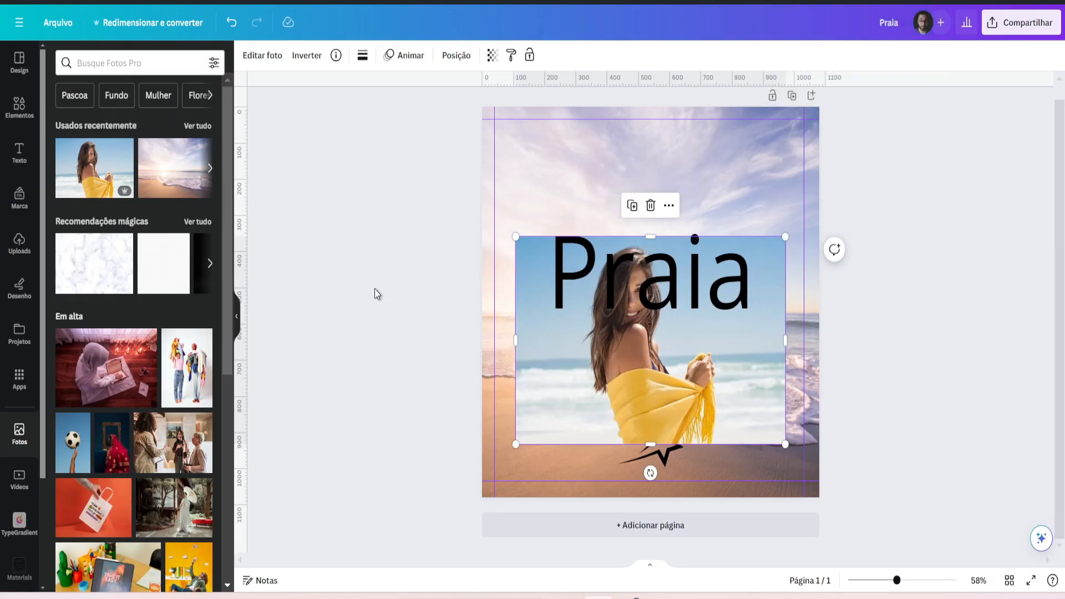
# Return to the Praia design in Canva, delete the woman's original photo and upload Design sem nome (1).png from Downloads.
pyautogui.scroll(1, 376, 294)
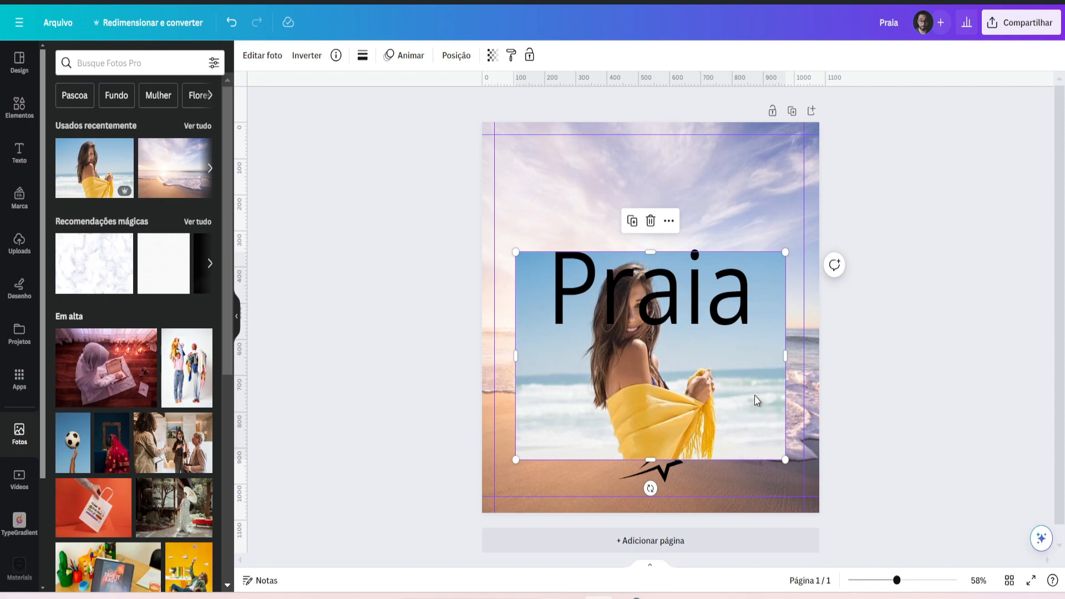
pyautogui.press('Delete')
pyautogui.click(566, 596)
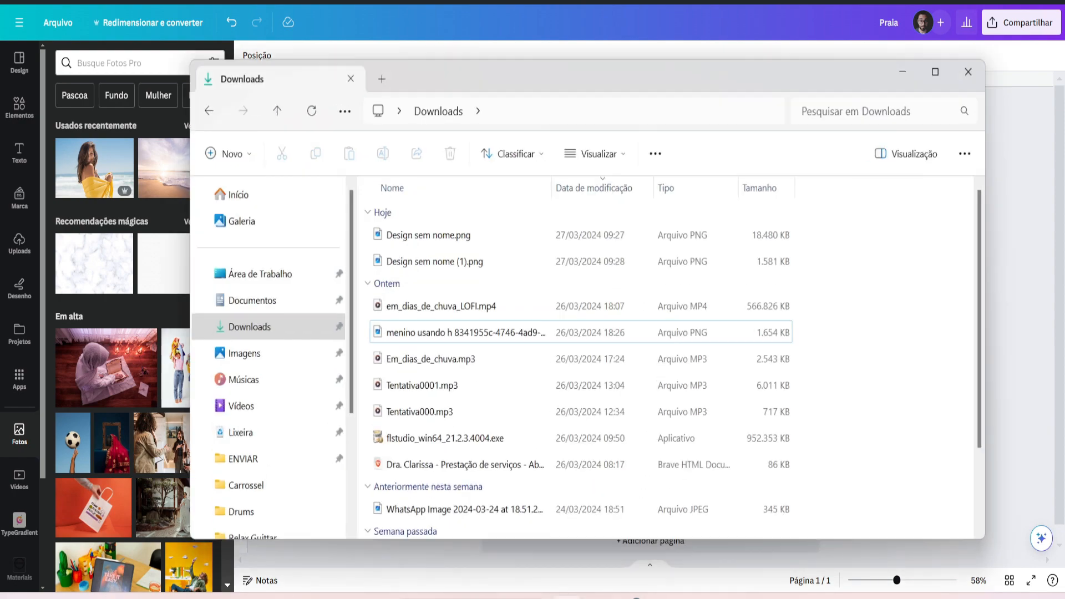
pyautogui.click(269, 319)
pyautogui.click(430, 230)
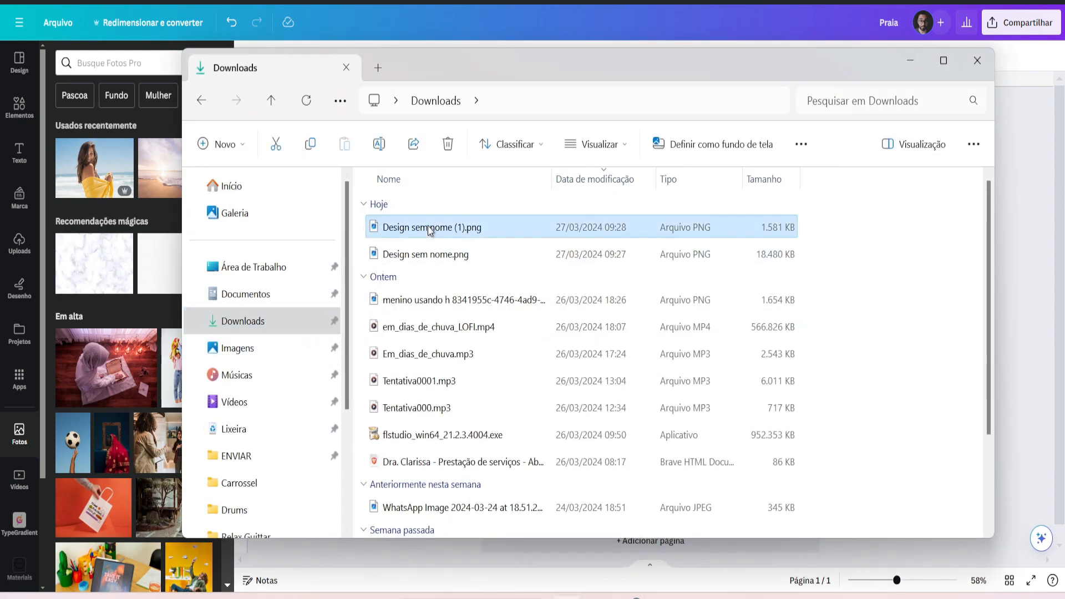
pyautogui.moveTo(482, 236); pyautogui.dragTo(140, 248)
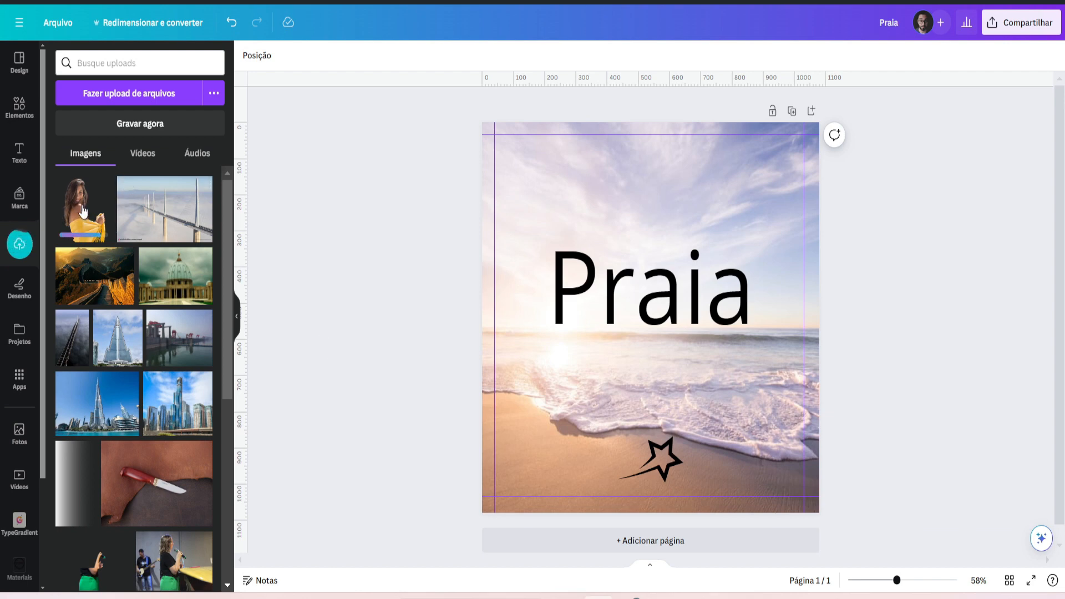
# Add the uploaded cutout of the woman to the page, resize it and place it in the page's lower-left area.
pyautogui.click(83, 214)
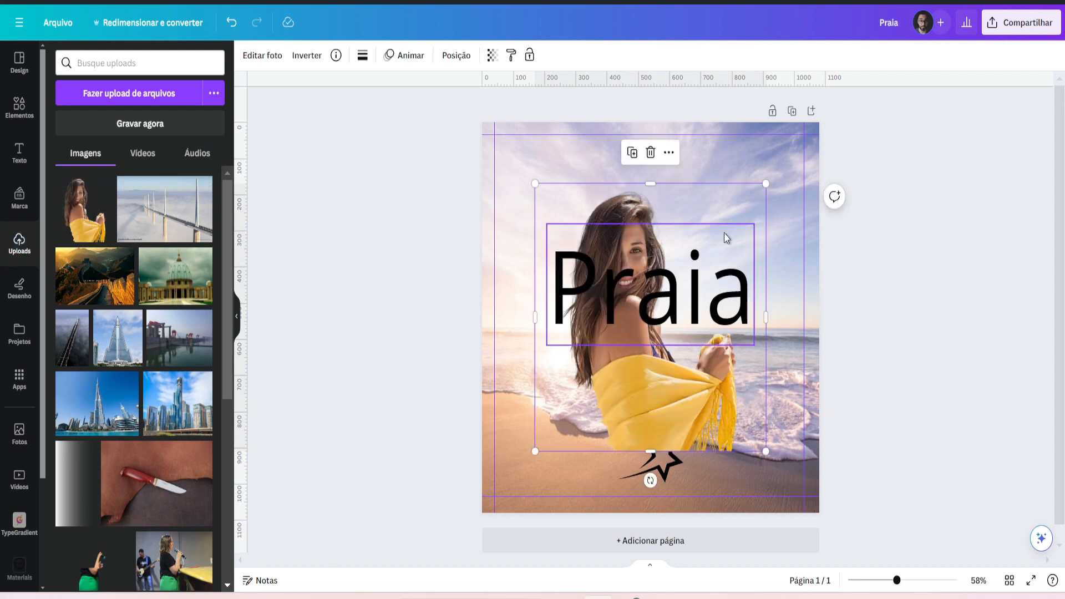
pyautogui.moveTo(766, 184); pyautogui.dragTo(810, 165)
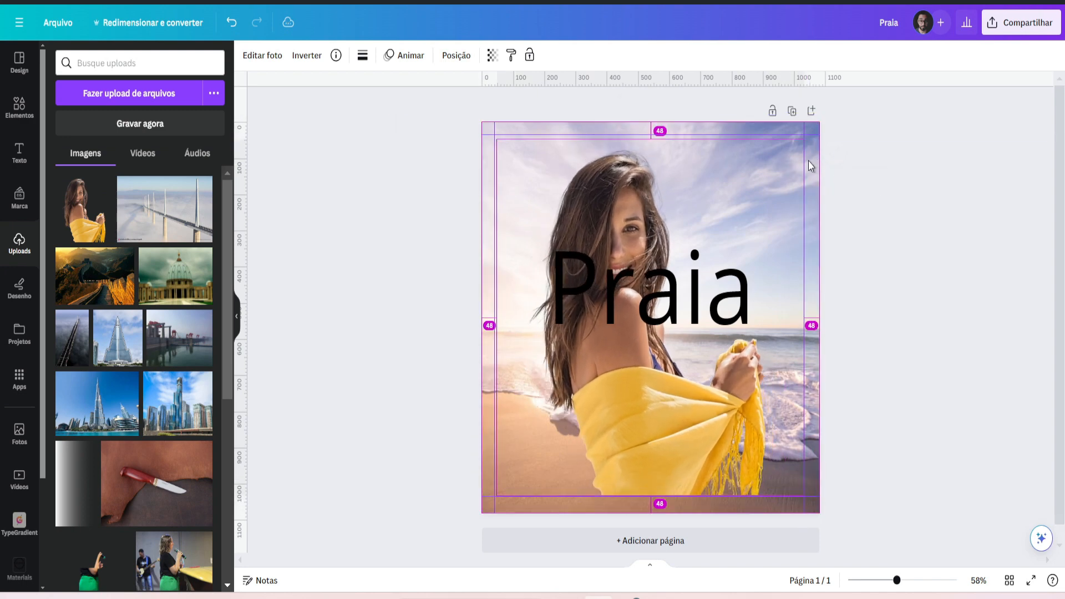
pyautogui.moveTo(673, 174); pyautogui.dragTo(639, 211)
pyautogui.moveTo(766, 177); pyautogui.dragTo(710, 232)
# Delete the "Praia" text and select the cutout of the woman.
pyautogui.click(742, 304)
pyautogui.press('Delete')
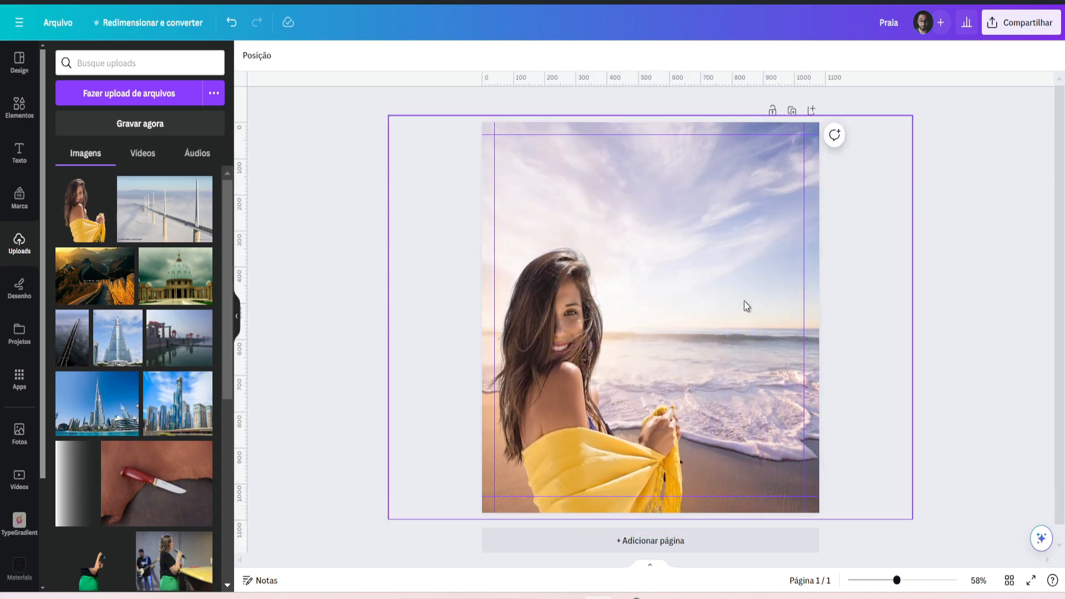
pyautogui.click(646, 314)
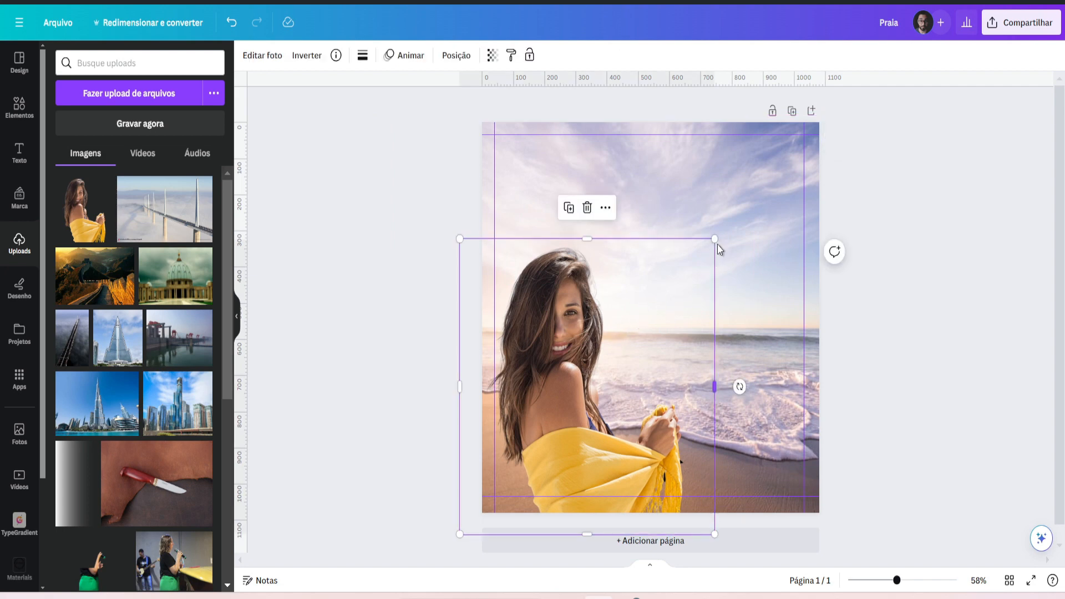
# Enlarge the cutout of the woman and place it centrally so she fills most of the page.
pyautogui.moveTo(718, 247); pyautogui.dragTo(787, 186)
pyautogui.click(960, 301)
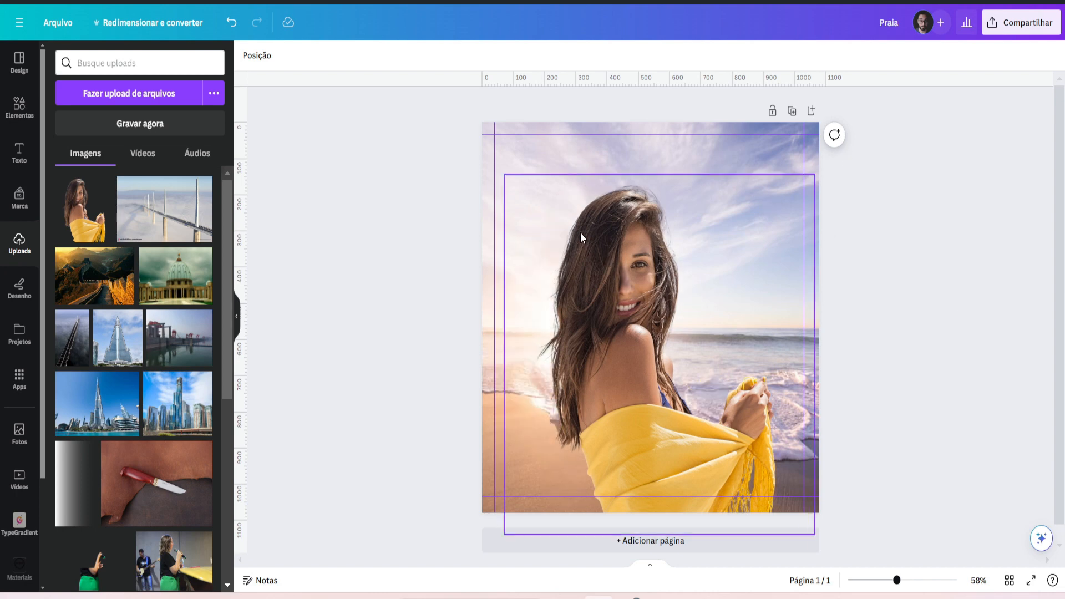
# Add the text "PRAIA" and enlarge it to a font size of about 245 across the page.
pyautogui.write('t')
pyautogui.write('PRAIA')
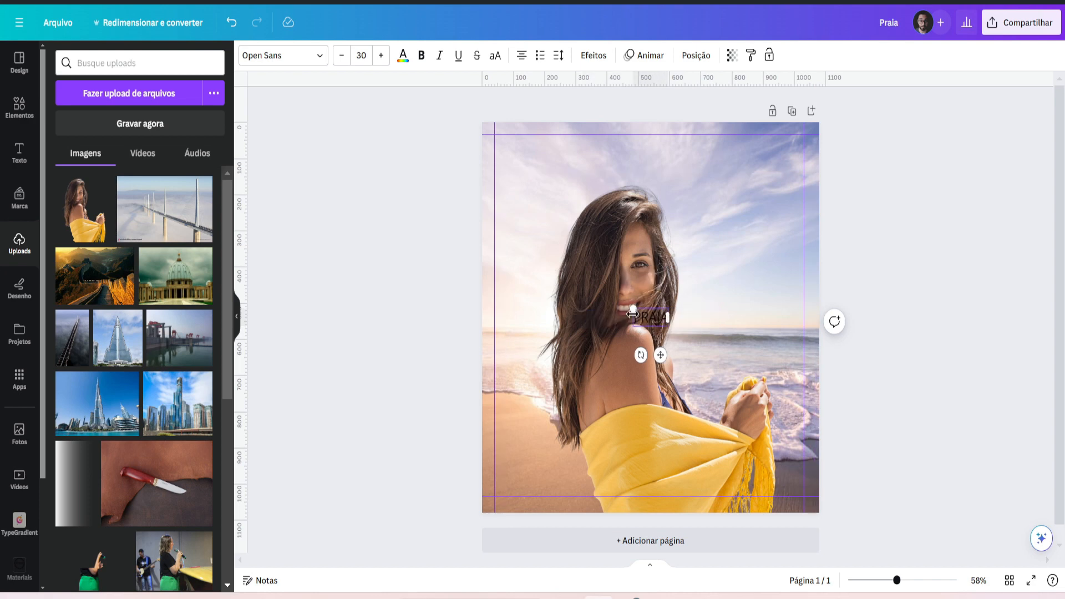
pyautogui.moveTo(633, 308); pyautogui.dragTo(510, 246)
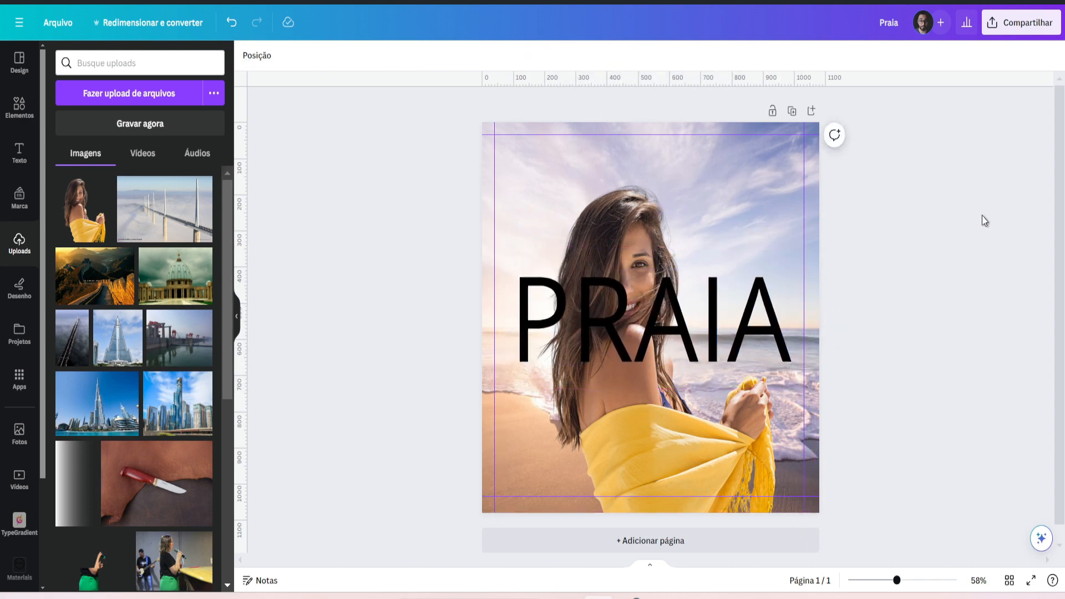
# Find the Montserrat font and apply its Black weight to the "PRAIA" text.
pyautogui.click(305, 61)
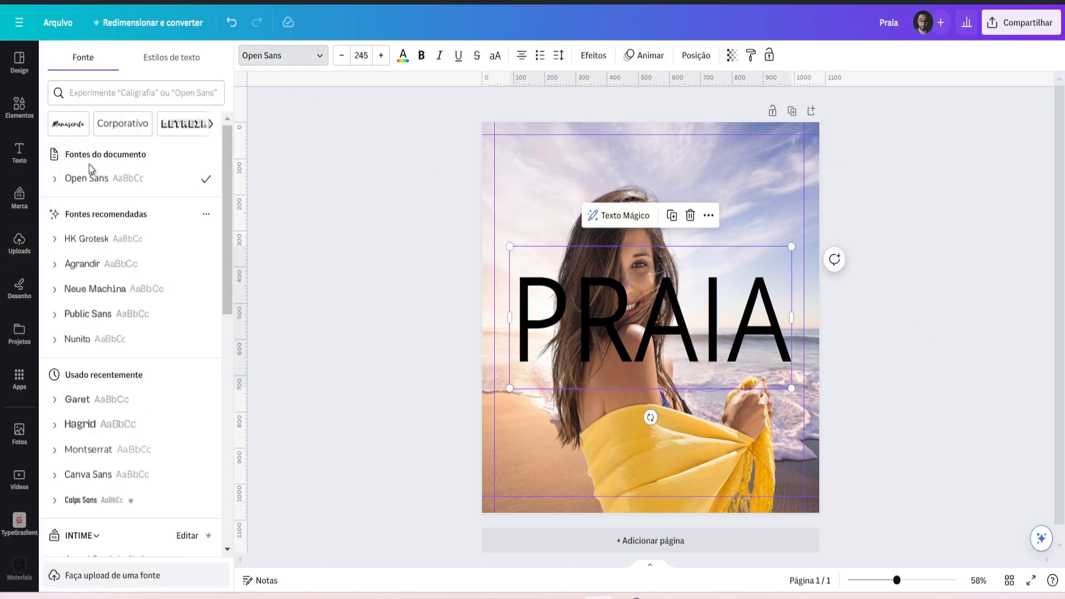
pyautogui.click(90, 93)
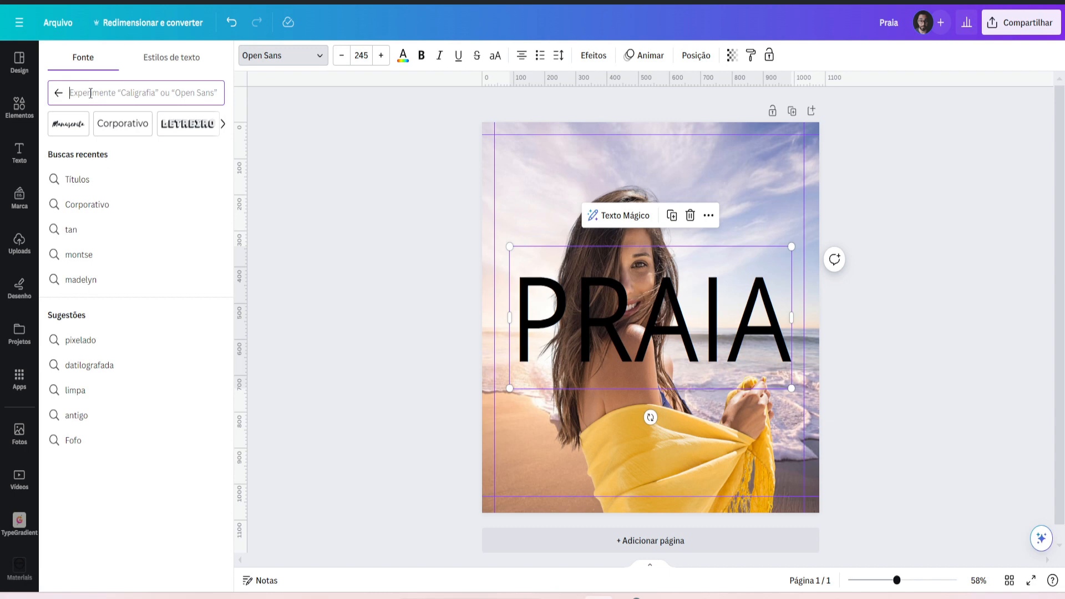
pyautogui.write('MONT')
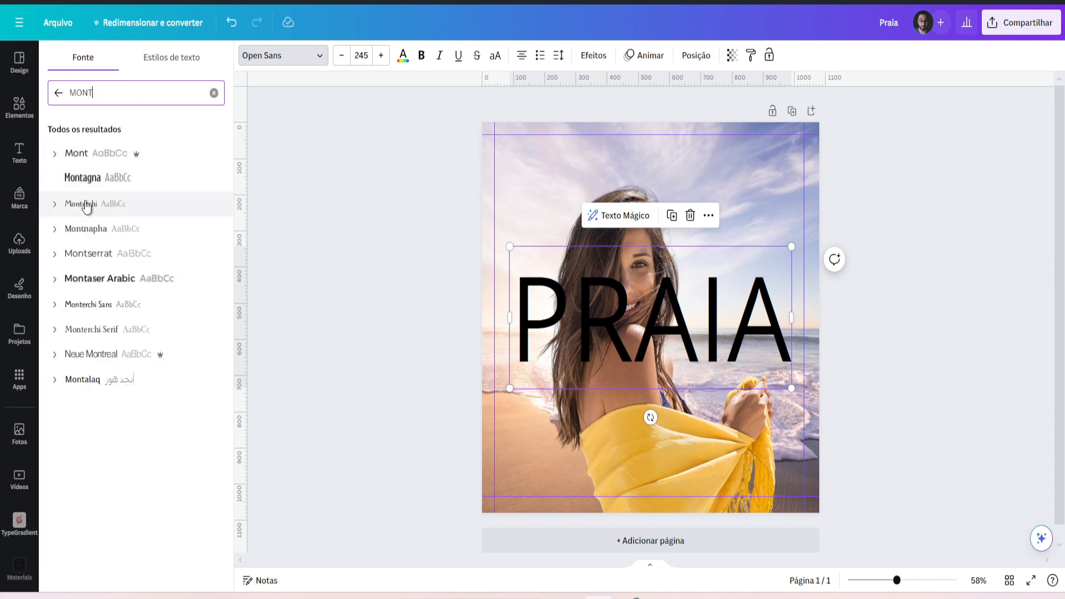
pyautogui.write('SE')
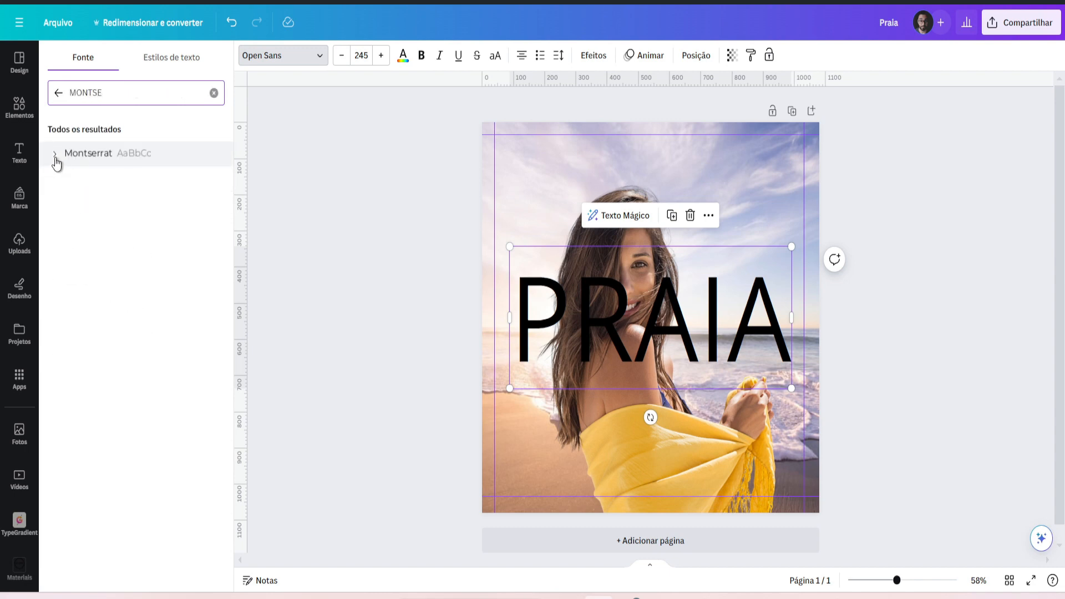
pyautogui.click(54, 154)
pyautogui.click(114, 388)
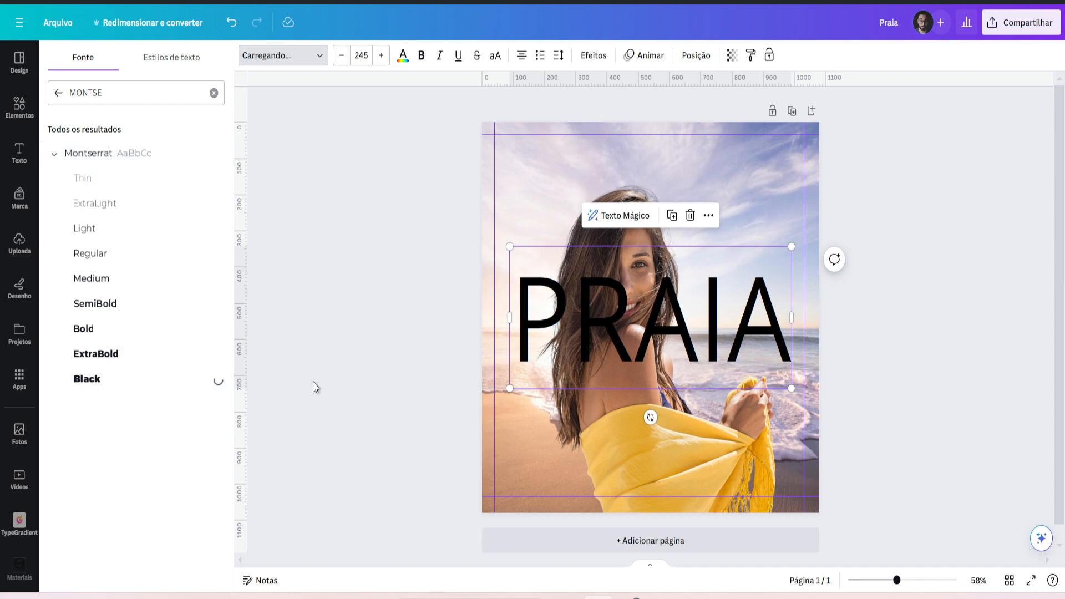
# Reduce the "PRAIA" text's font size to 223 and move the text slightly down the page.
pyautogui.click(340, 55)
pyautogui.click(341, 55)
pyautogui.click(341, 55)
pyautogui.click(341, 55)
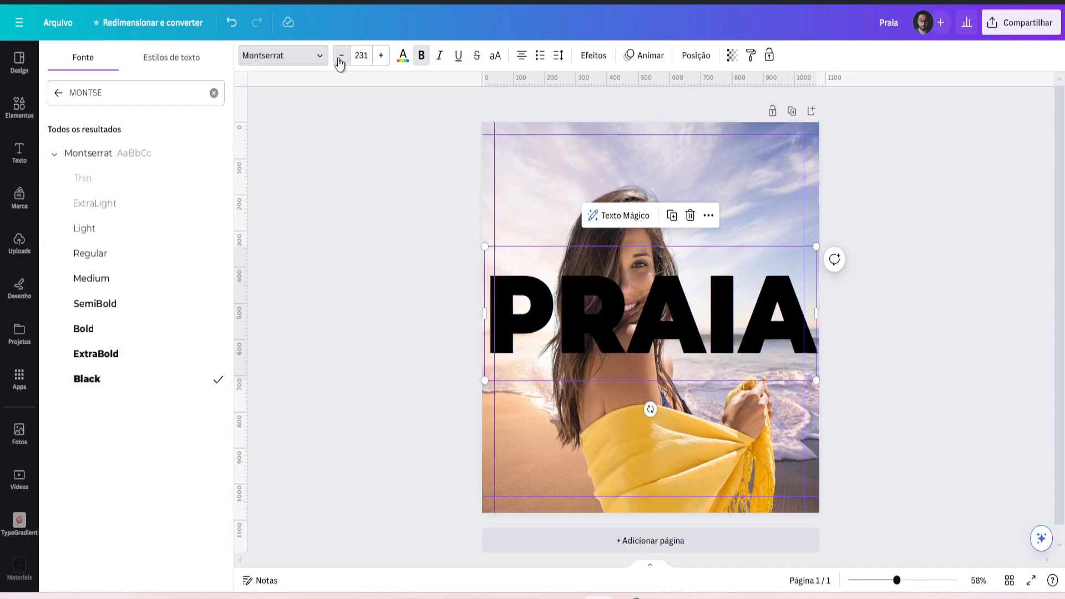
pyautogui.click(340, 56)
pyautogui.click(340, 56)
pyautogui.click(980, 331)
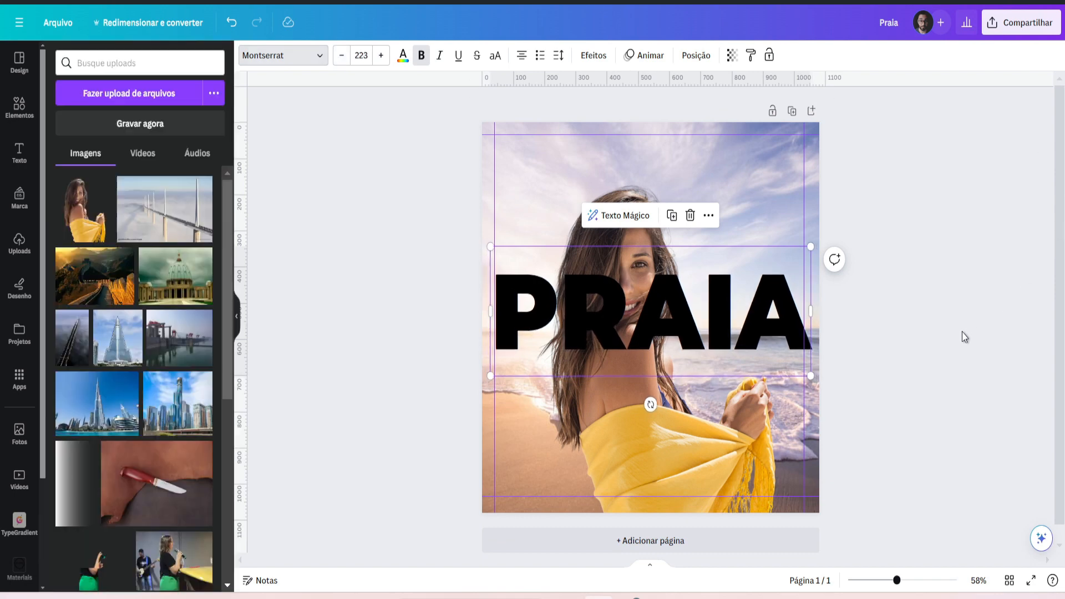
pyautogui.moveTo(686, 328); pyautogui.dragTo(681, 323)
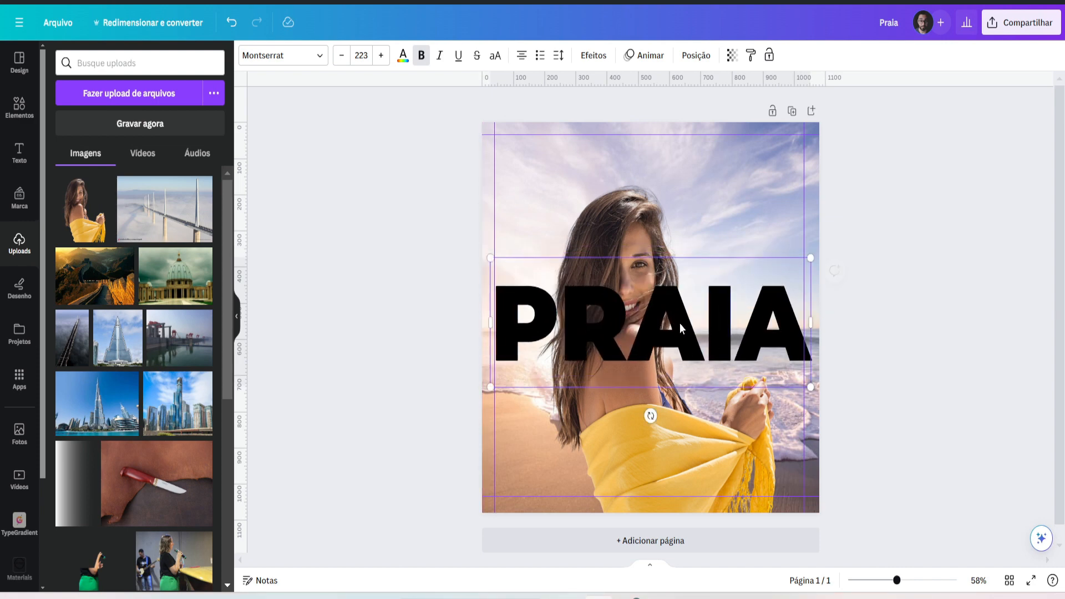
# Apply the Vazado effect with a thickness of 6 to the "PRAIA" text and nudge the text up and left.
pyautogui.click(595, 57)
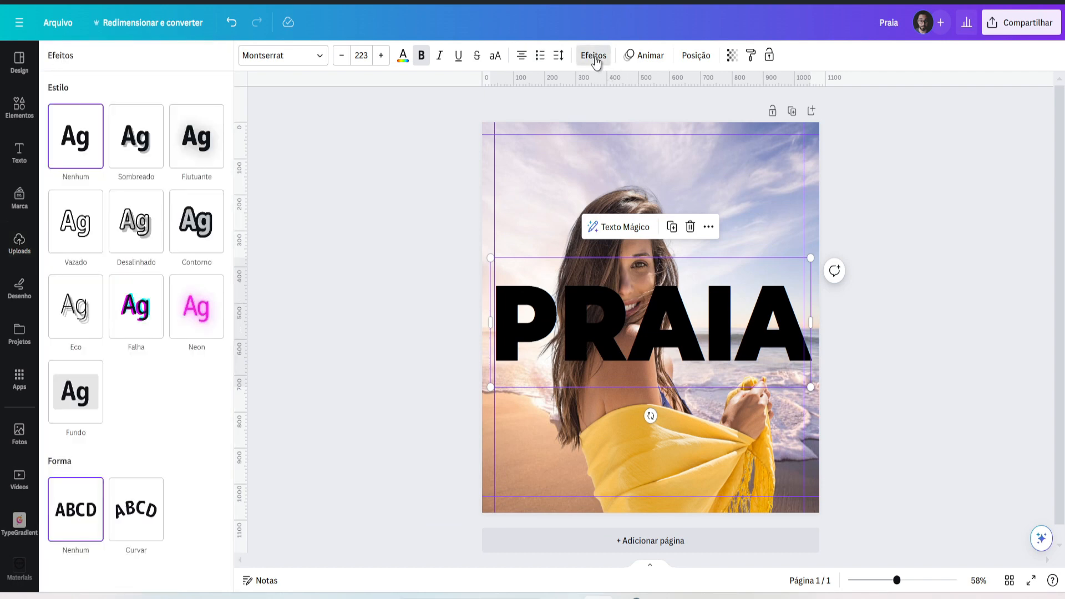
pyautogui.click(82, 239)
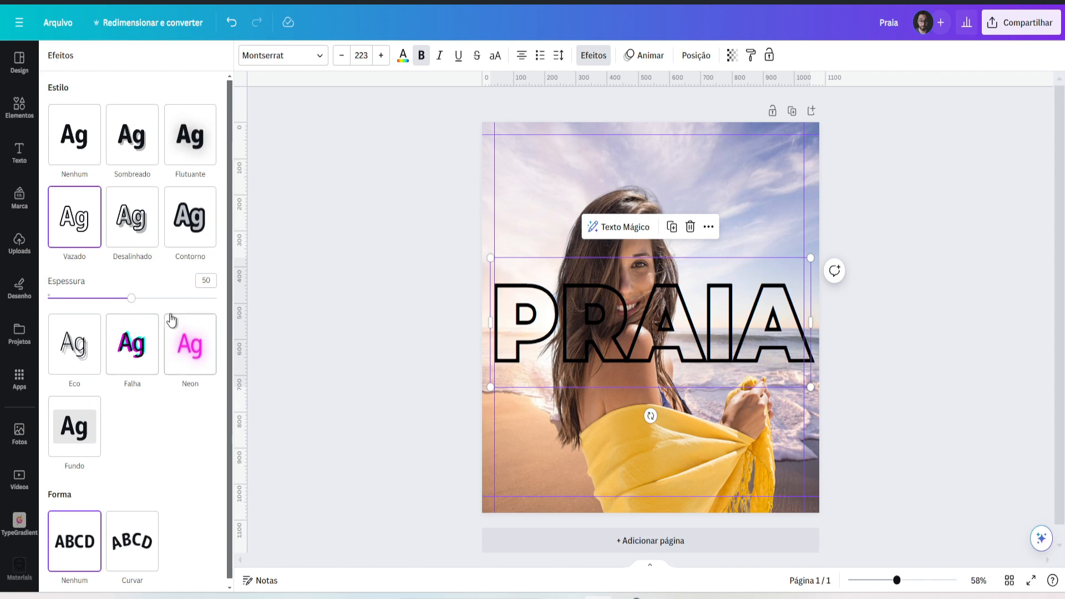
pyautogui.moveTo(131, 298); pyautogui.dragTo(57, 292)
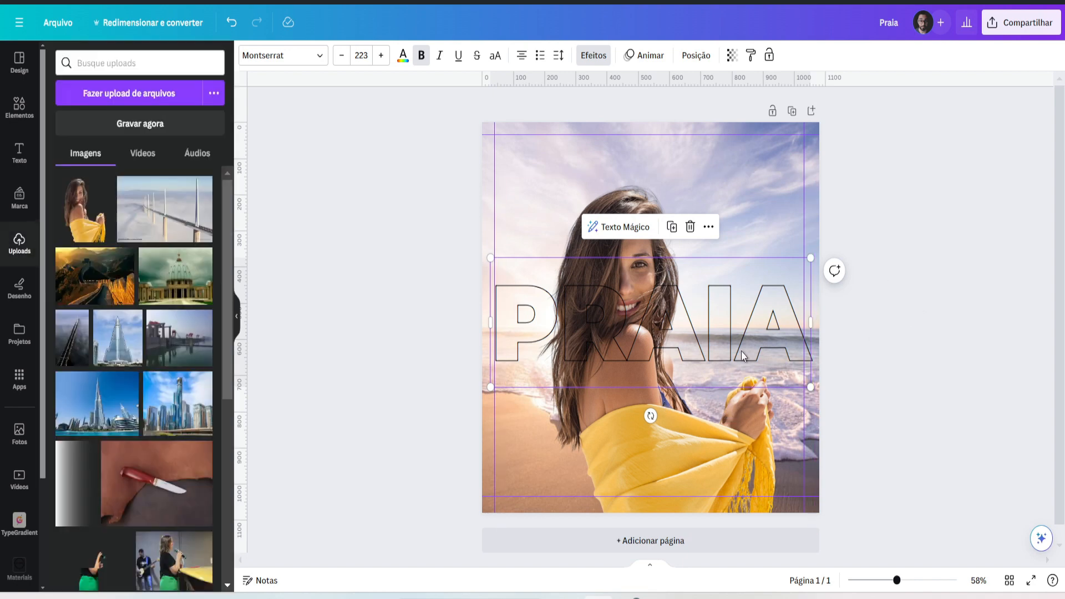
pyautogui.moveTo(743, 355); pyautogui.dragTo(737, 351)
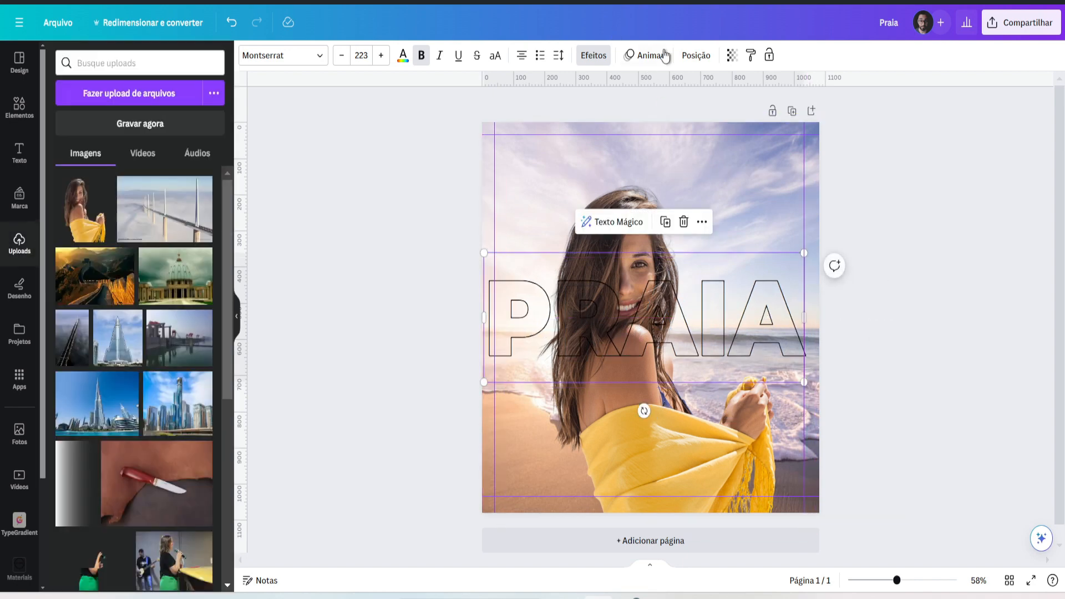
pyautogui.click(592, 55)
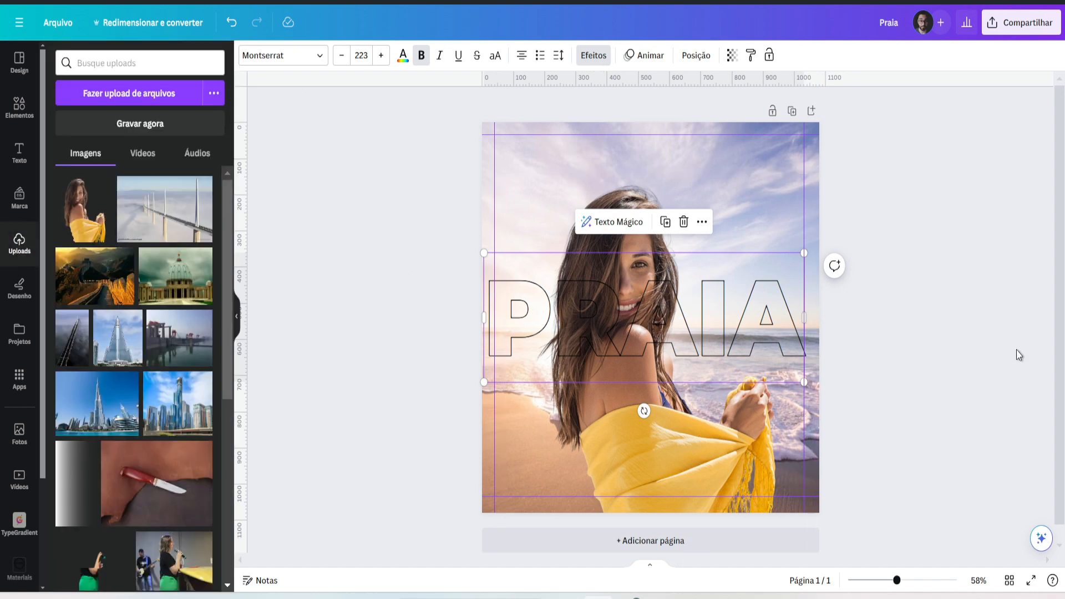
pyautogui.click(943, 340)
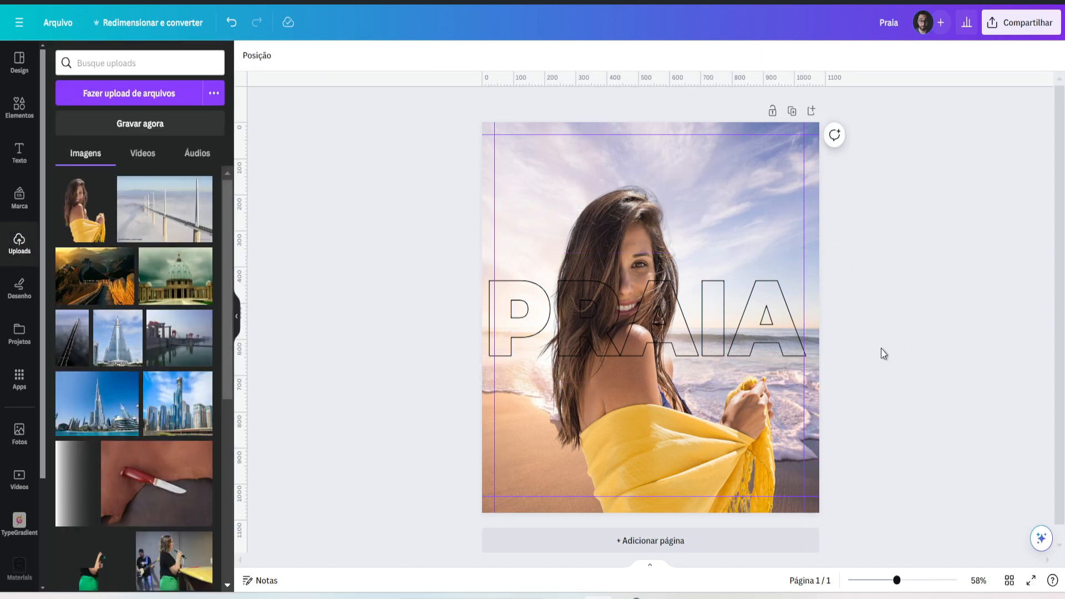
# Duplicate the outlined "PRAIA" text and align the copy exactly over the original.
pyautogui.click(708, 331)
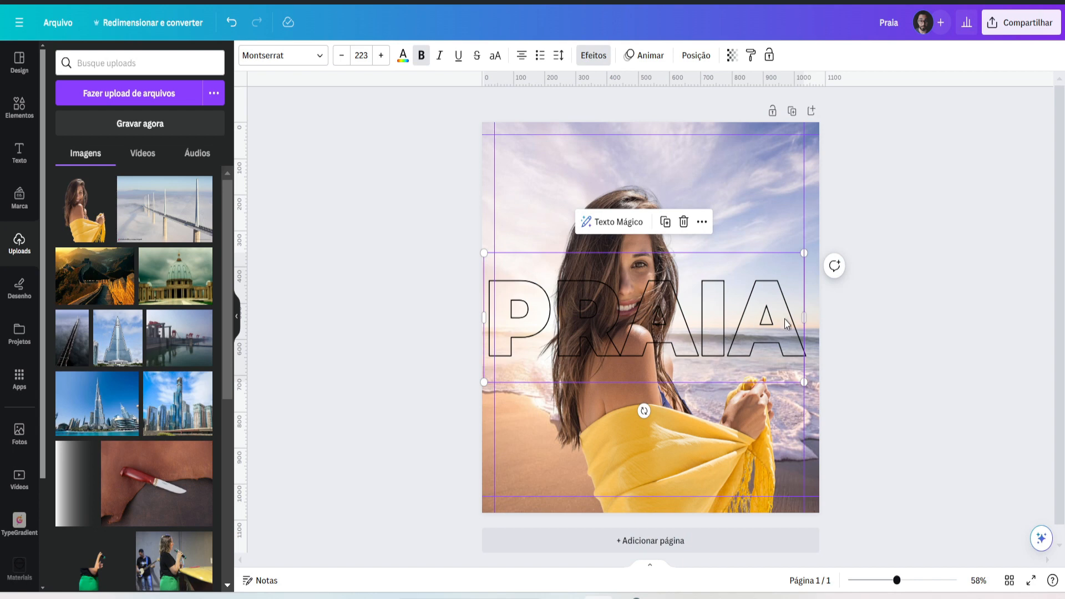
pyautogui.click(666, 223)
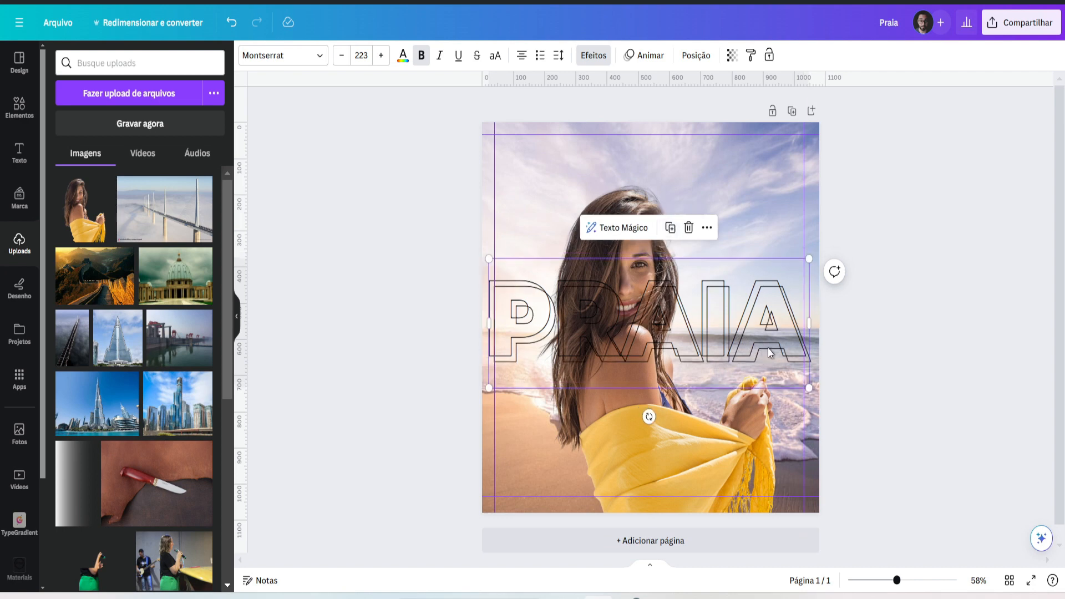
pyautogui.moveTo(771, 353); pyautogui.dragTo(775, 351)
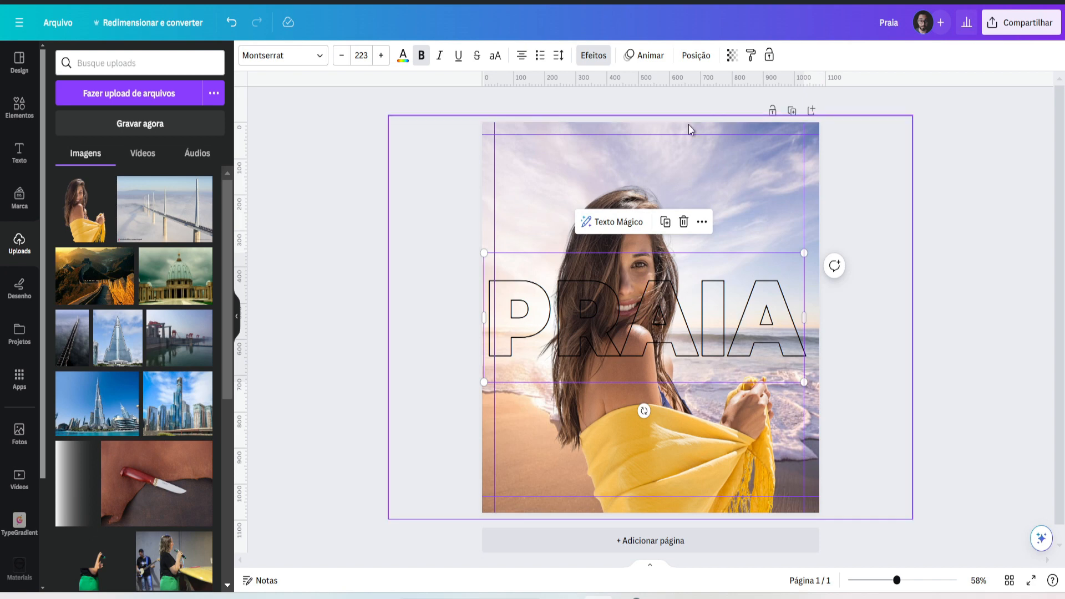
# Reorder the layers so that one "PRAIA" text sits directly behind the cutout of the woman.
pyautogui.click(696, 56)
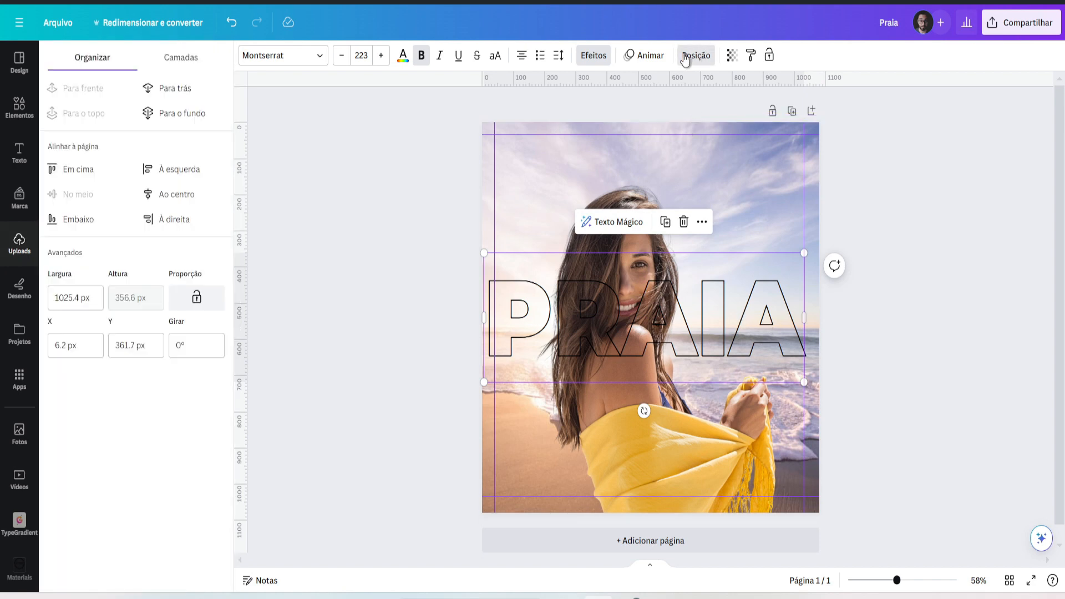
pyautogui.click(182, 58)
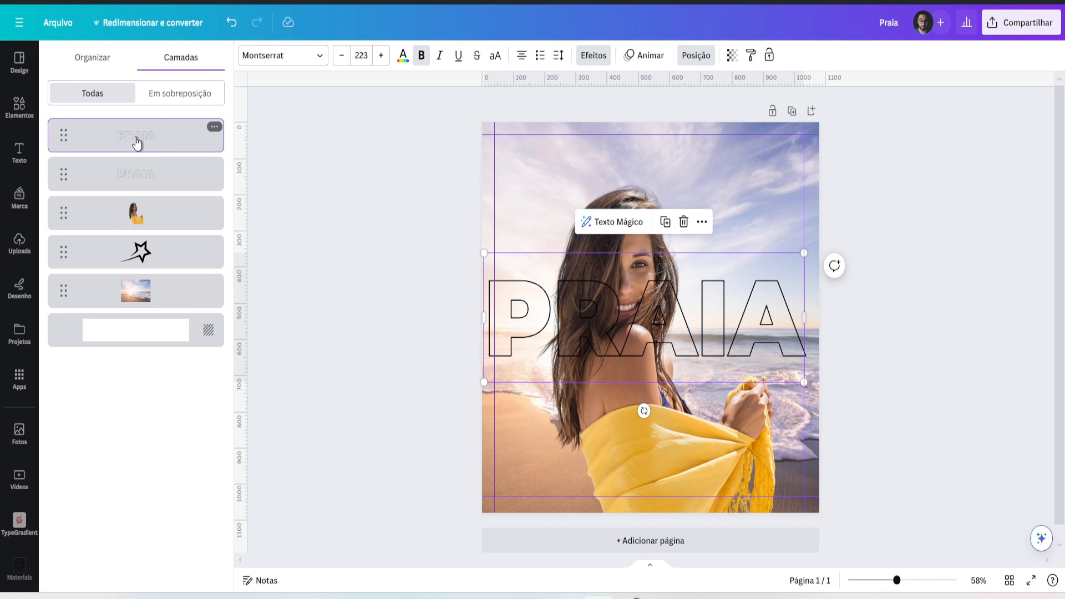
pyautogui.moveTo(161, 140); pyautogui.dragTo(167, 232)
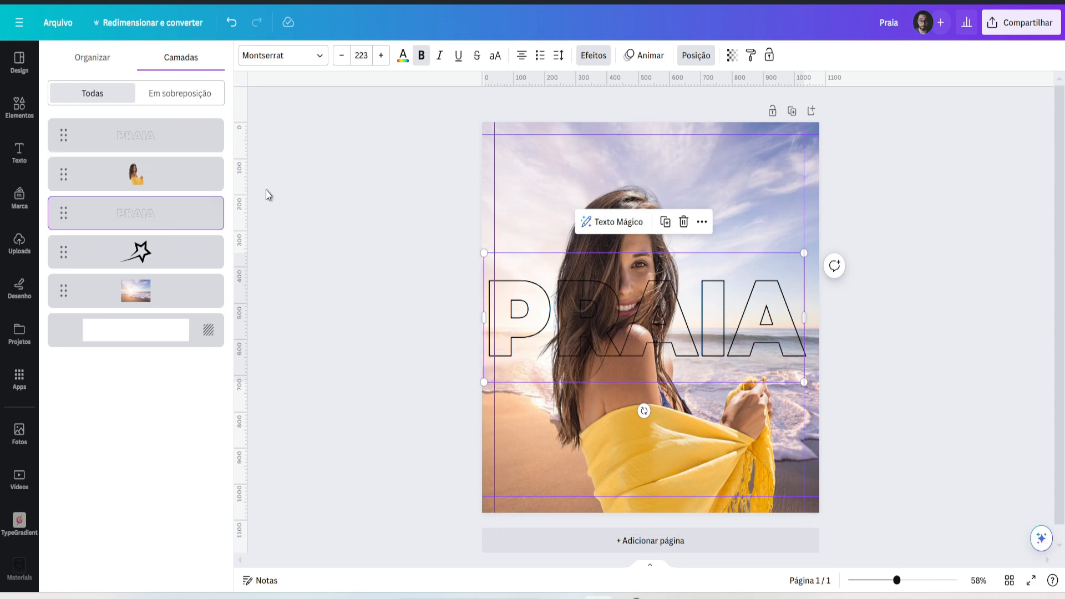
# Remove the Vazado effect from the "PRAIA" text behind the woman by setting its style to Nenhum.
pyautogui.click(594, 54)
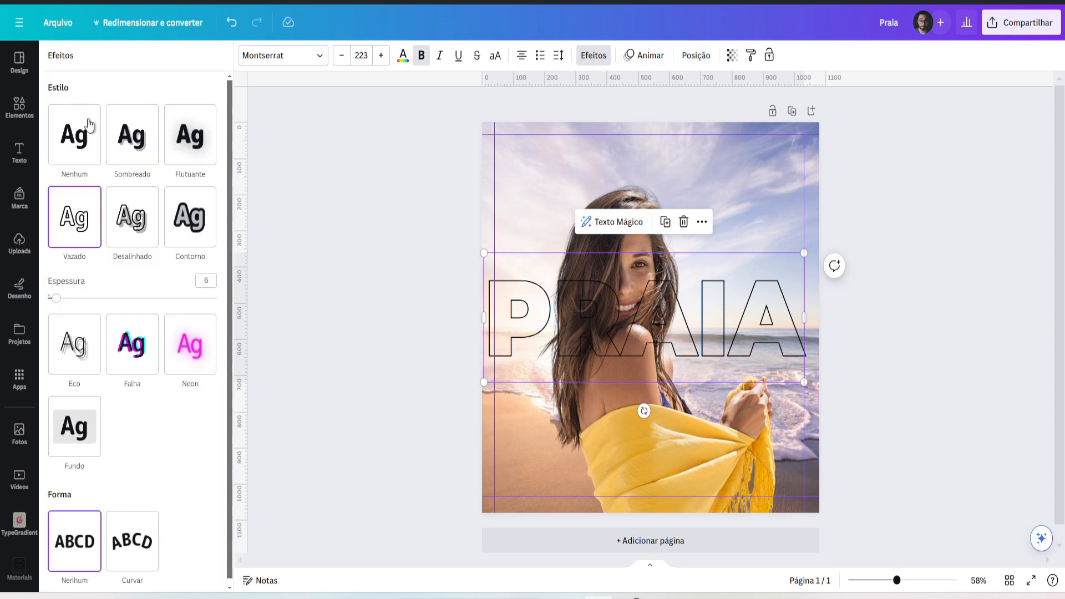
pyautogui.click(80, 145)
pyautogui.press('Escape')
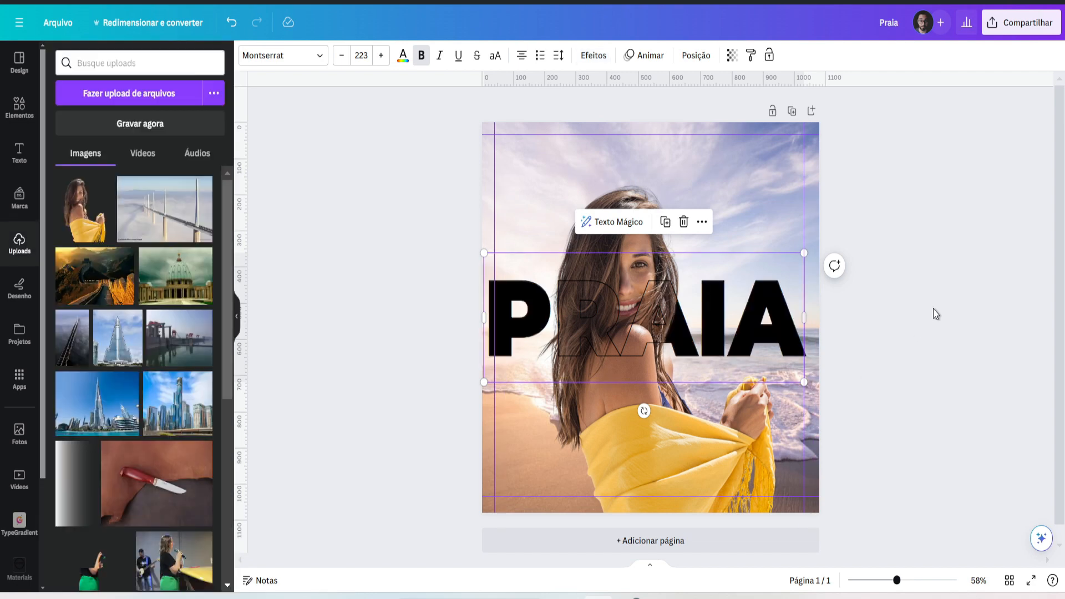
# Select both the outlined and the solid "PRAIA" layers and move them together down to the woman's shoulder and shawl.
pyautogui.scroll(3, 768, 391)
pyautogui.scroll(-2, 933, 288)
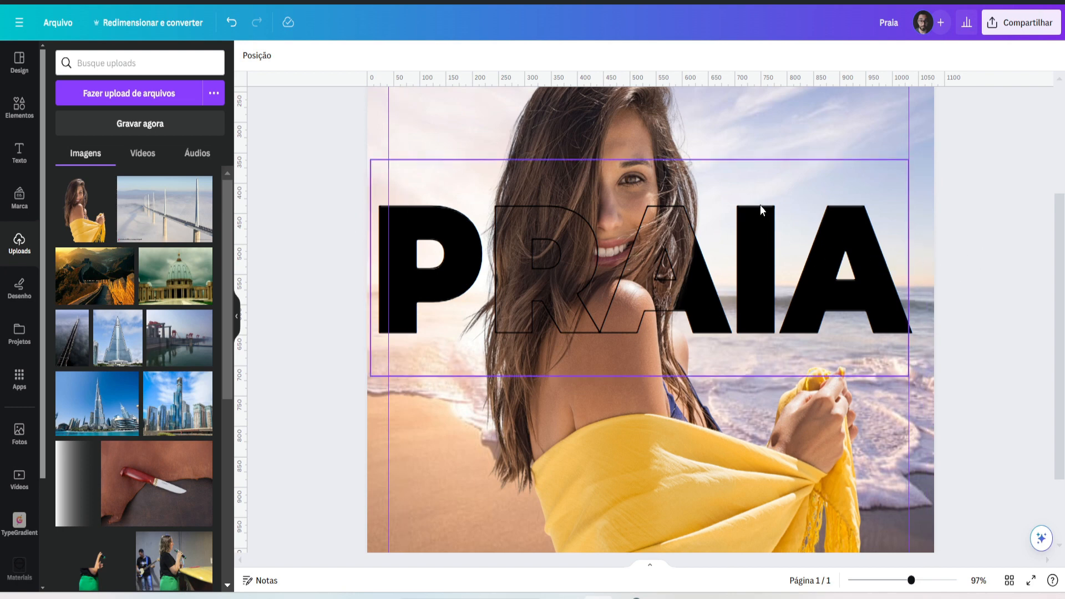
pyautogui.click(255, 55)
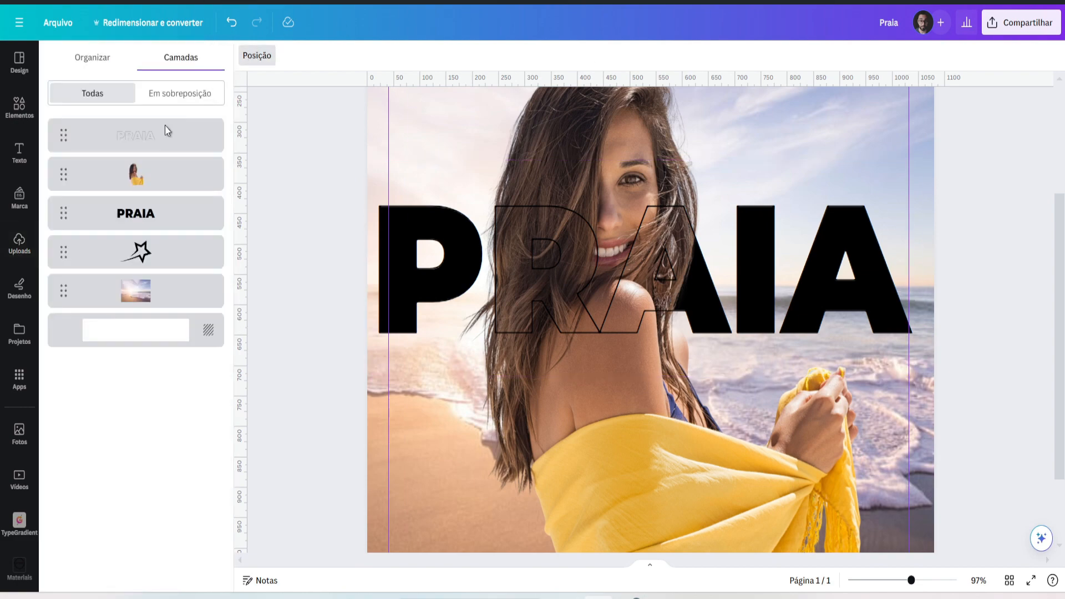
pyautogui.click(165, 131)
pyautogui.keyDown('shift'); pyautogui.click(162, 211); pyautogui.keyUp('shift')
pyautogui.scroll(-5, 890, 400)
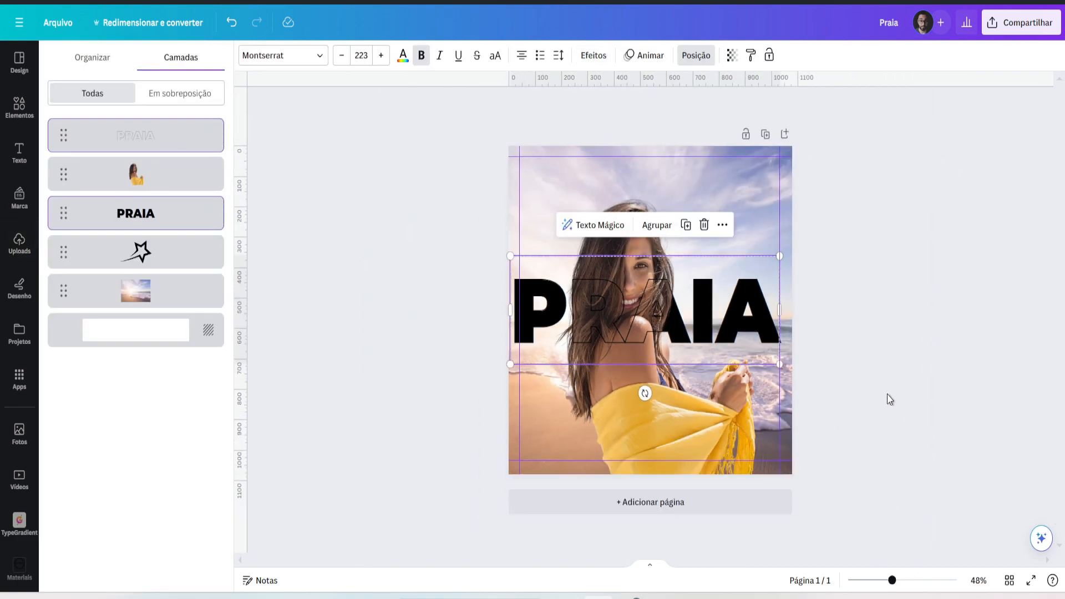
pyautogui.moveTo(738, 320); pyautogui.dragTo(737, 374)
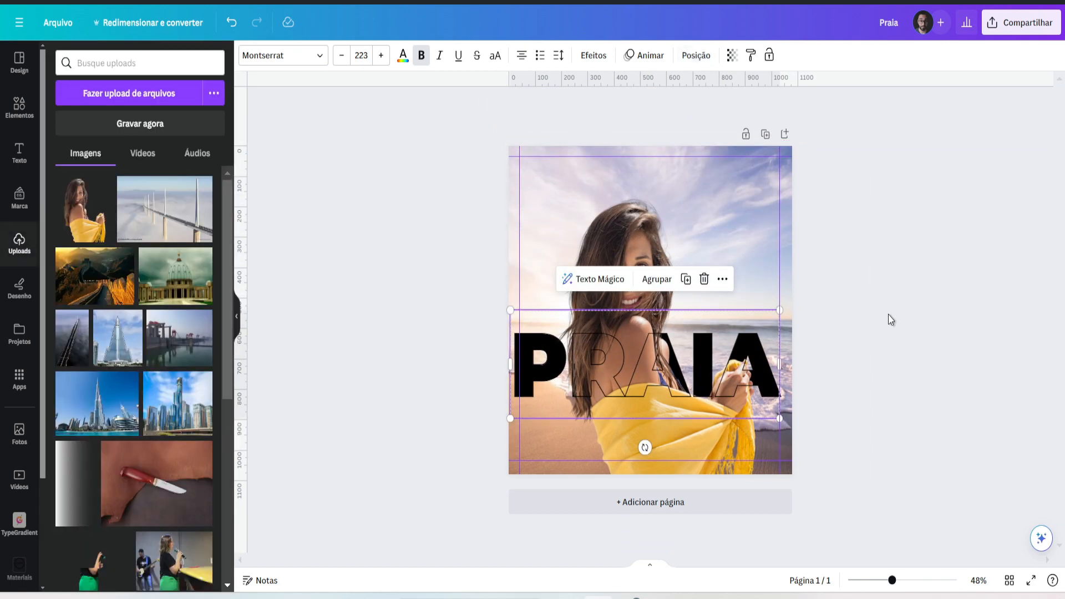
# Examine how the solid and outlined "PRAIA" texts overlap the cutout of the woman and sit against the margin guides.
pyautogui.click(888, 315)
pyautogui.scroll(5, 822, 364)
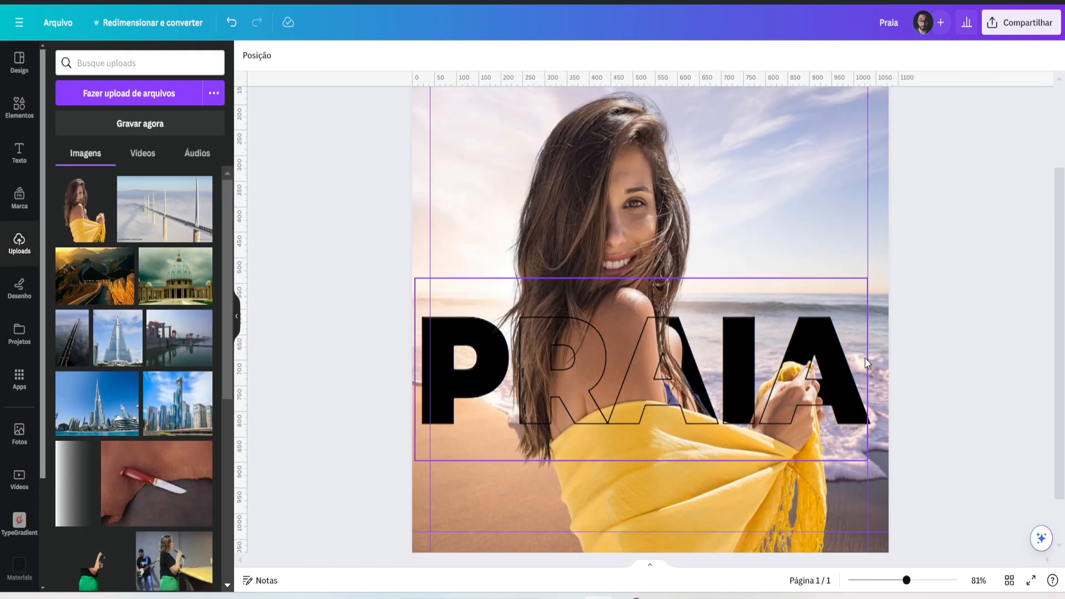
pyautogui.scroll(-1, 865, 363)
pyautogui.scroll(2, 865, 363)
pyautogui.scroll(-1, 865, 363)
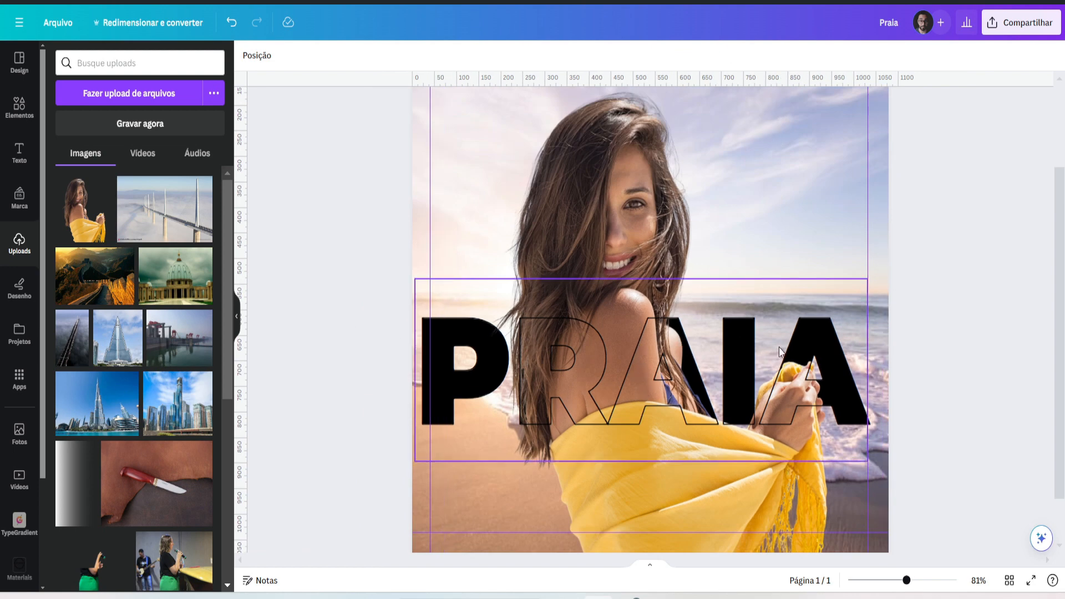
pyautogui.scroll(-2, 782, 353)
pyautogui.scroll(-1, 802, 344)
pyautogui.scroll(1, 802, 341)
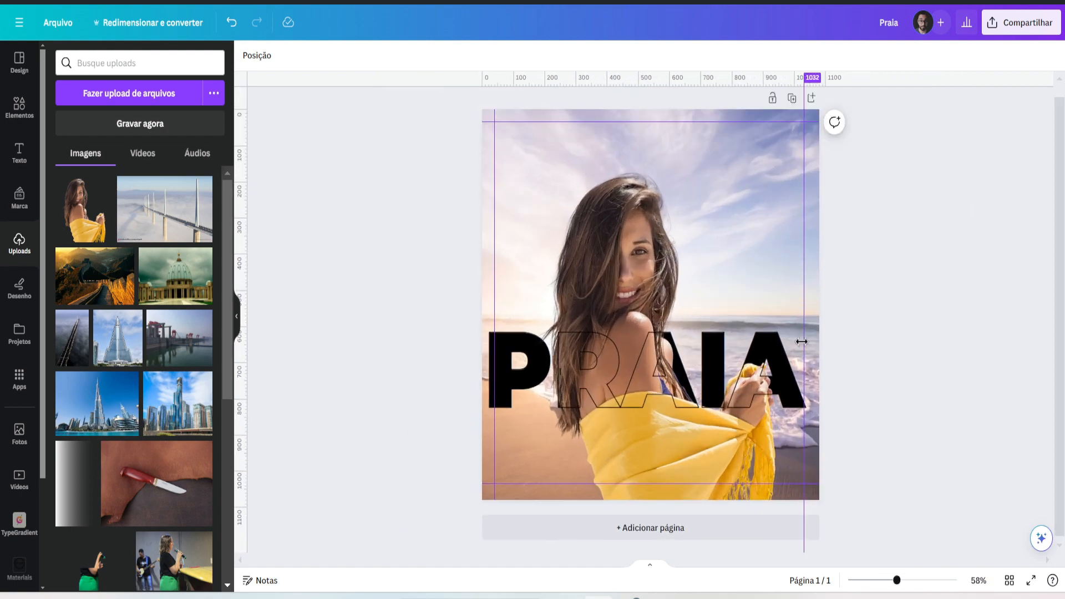
pyautogui.scroll(-1, 803, 344)
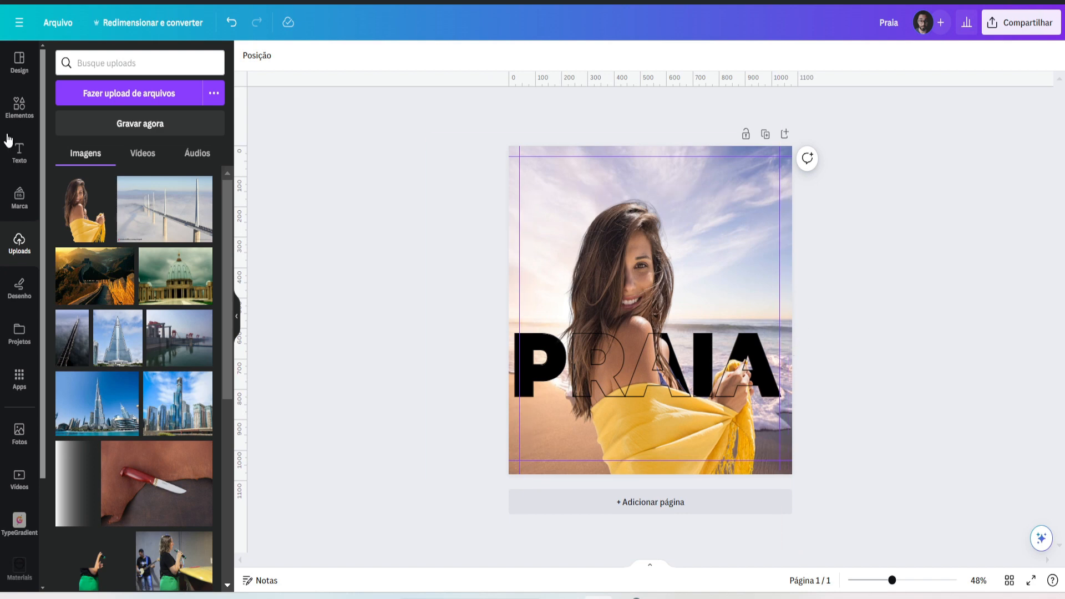
# Duplicate the cutout of the woman and align the copy exactly over the original.
pyautogui.click(594, 259)
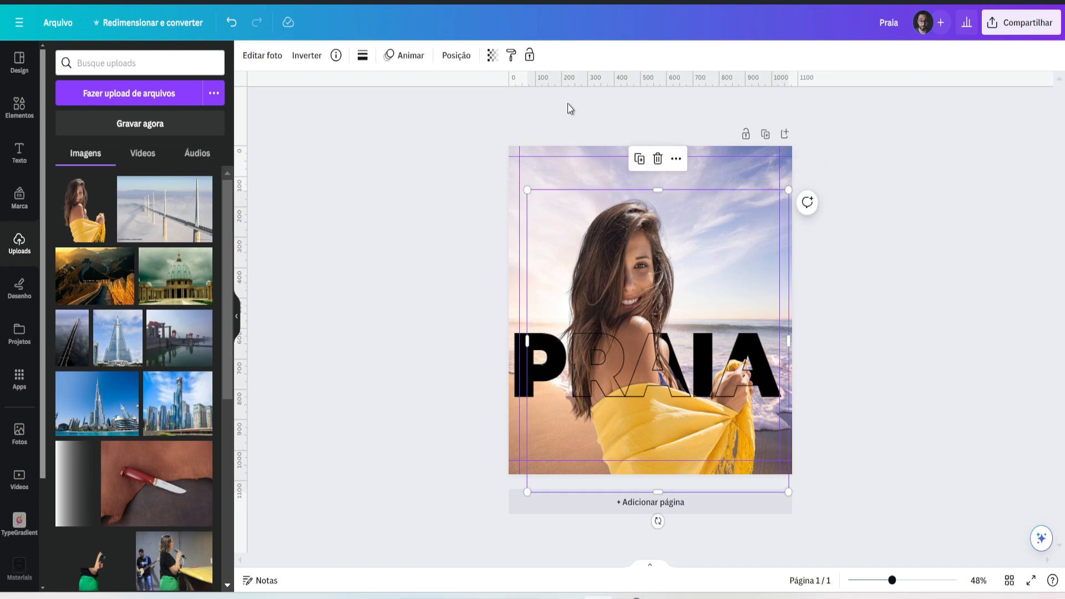
pyautogui.scroll(4, 356, 286)
pyautogui.scroll(-3, 356, 287)
pyautogui.scroll(2, 356, 286)
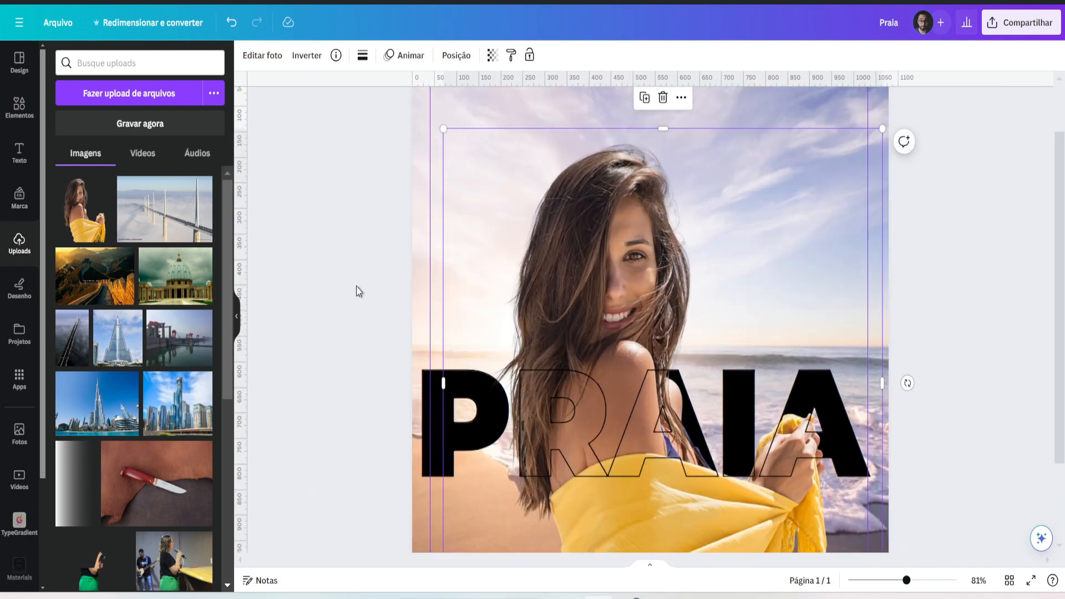
pyautogui.scroll(-1, 356, 286)
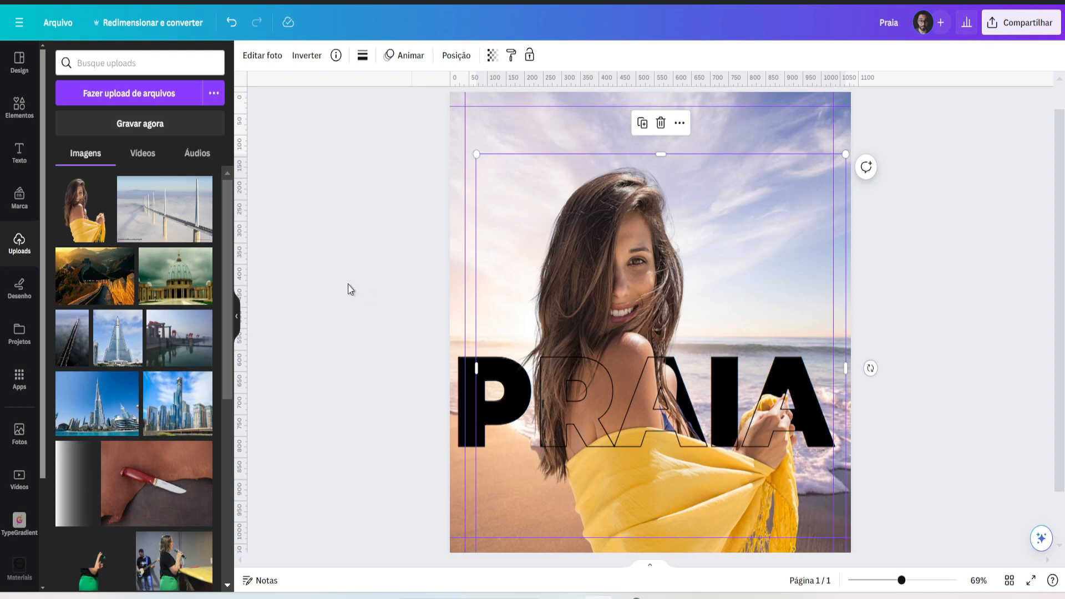
pyautogui.scroll(-2, 349, 288)
pyautogui.scroll(1, 349, 288)
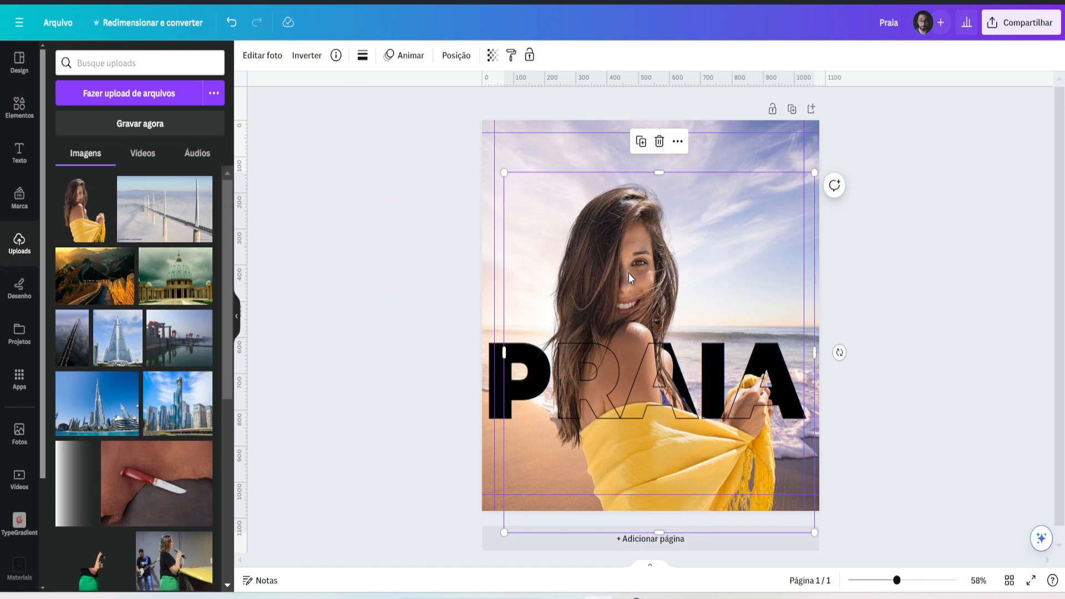
pyautogui.click(359, 204)
pyautogui.click(618, 229)
pyautogui.hotkey('ctrl', 'd')
pyautogui.moveTo(702, 300); pyautogui.dragTo(679, 277)
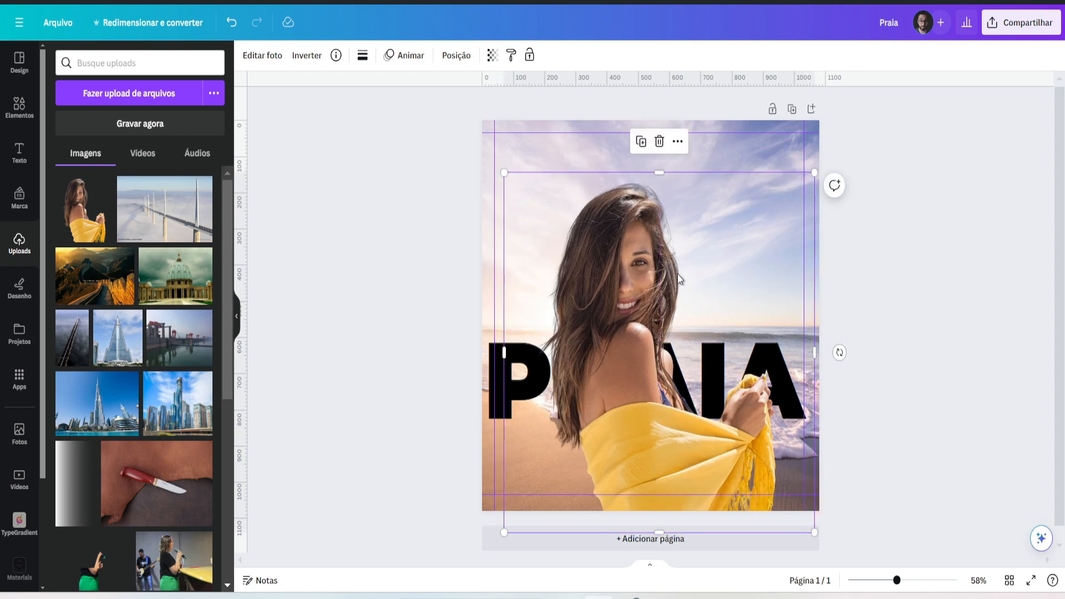
# Open the Duotone effect presets for the duplicated cutout.
pyautogui.click(270, 61)
pyautogui.scroll(-2, 136, 266)
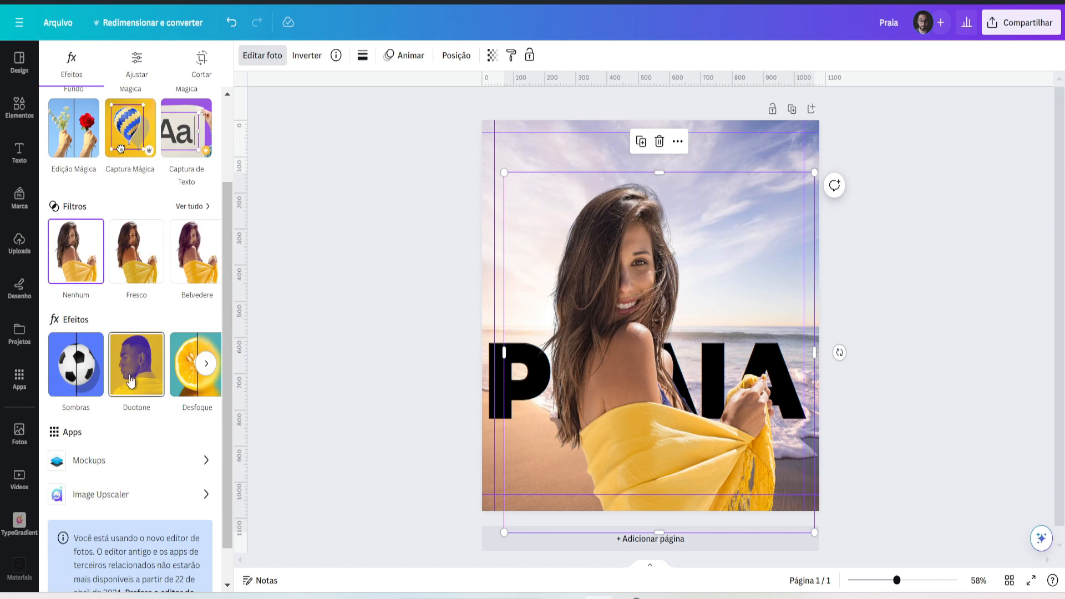
pyautogui.click(132, 376)
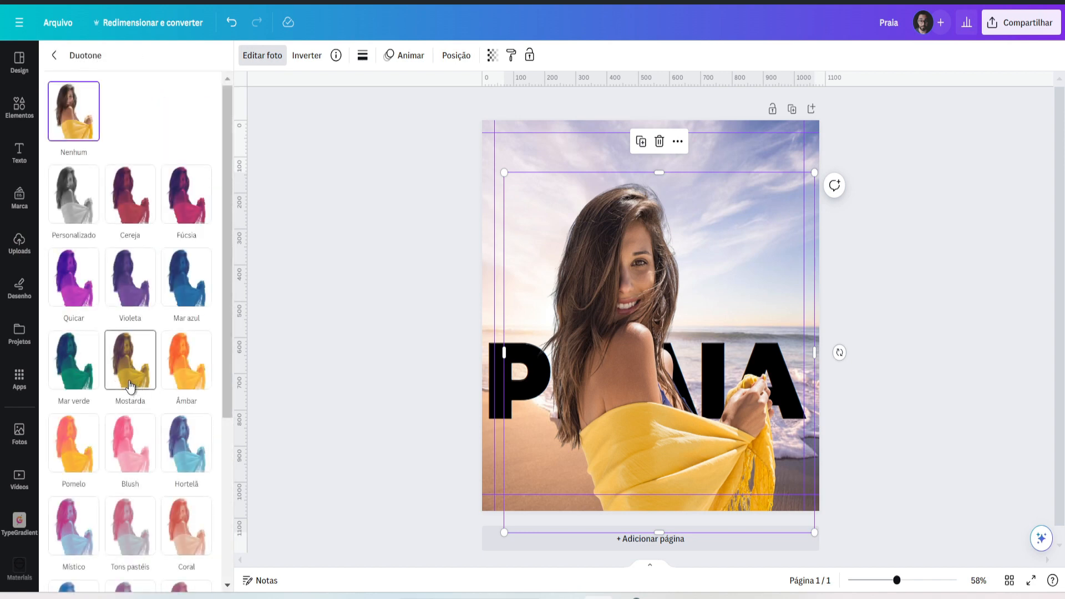
pyautogui.scroll(-2, 190, 421)
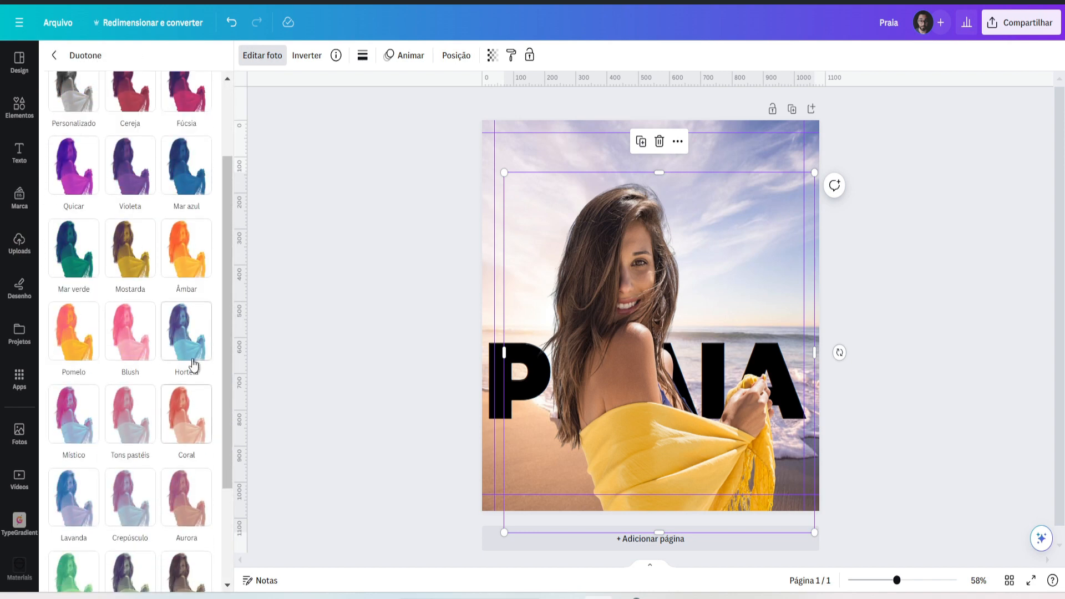
# Try several duotone presets on the duplicated cutout, including Hortelã, Coral, Tons pastéis and Mar verde.
pyautogui.click(192, 355)
pyautogui.scroll(-4, 131, 451)
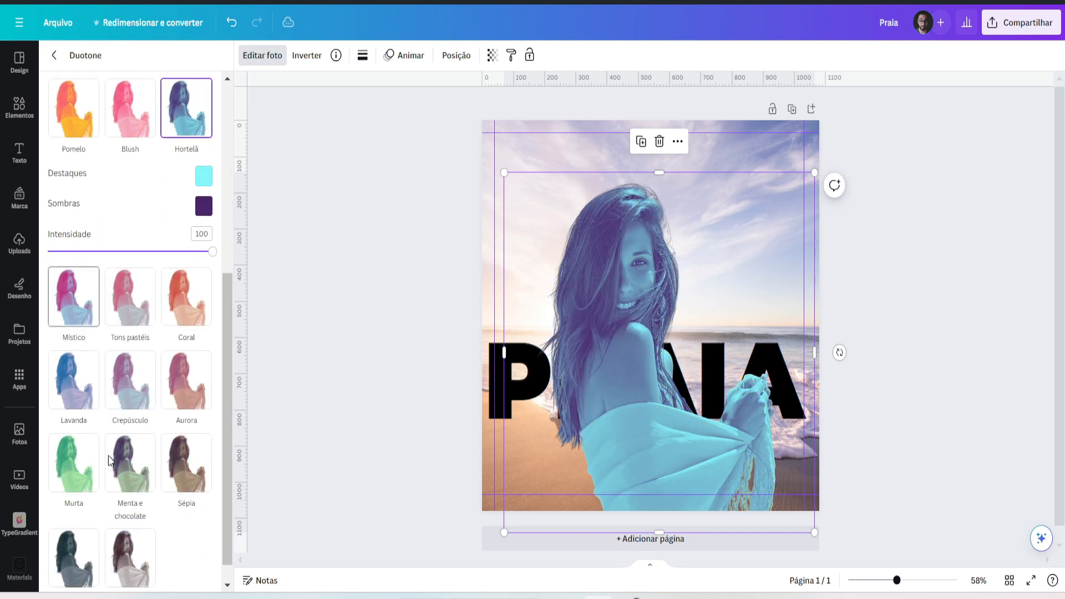
pyautogui.click(187, 318)
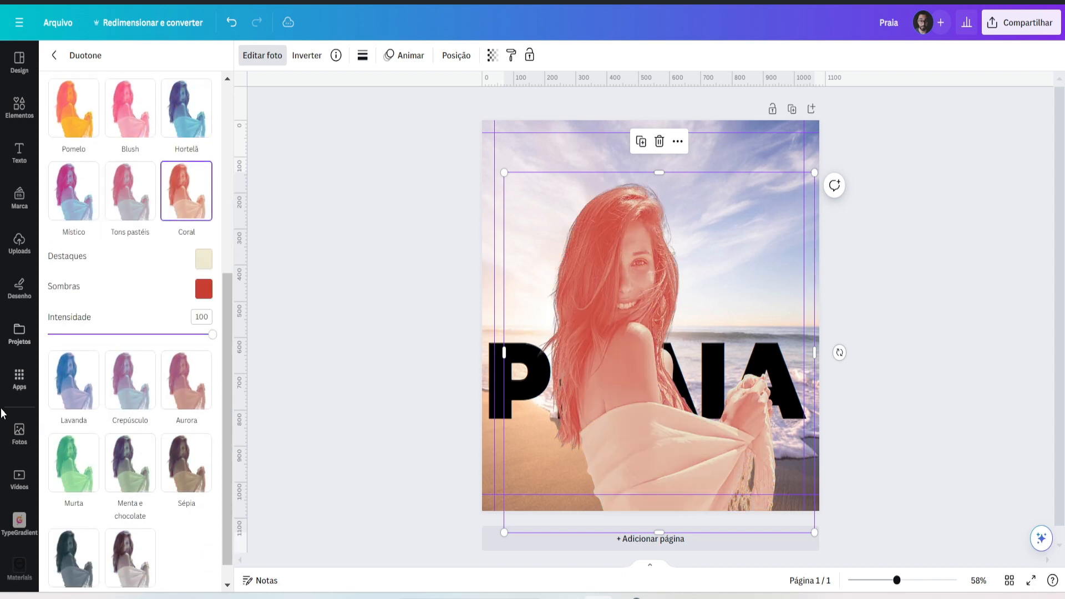
pyautogui.scroll(-1, 111, 439)
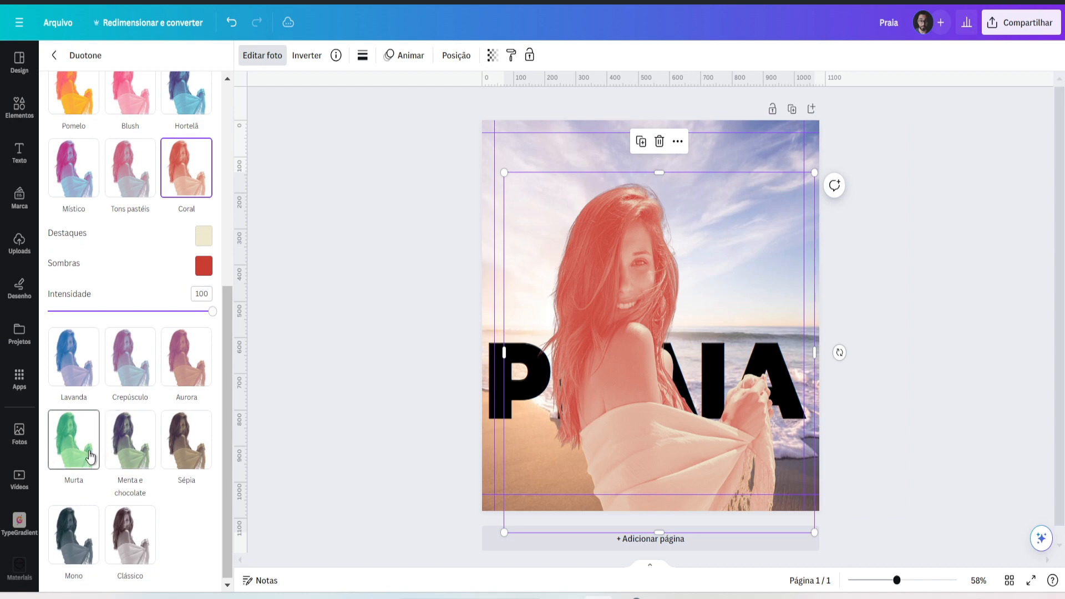
pyautogui.click(66, 441)
pyautogui.click(75, 256)
pyautogui.click(86, 177)
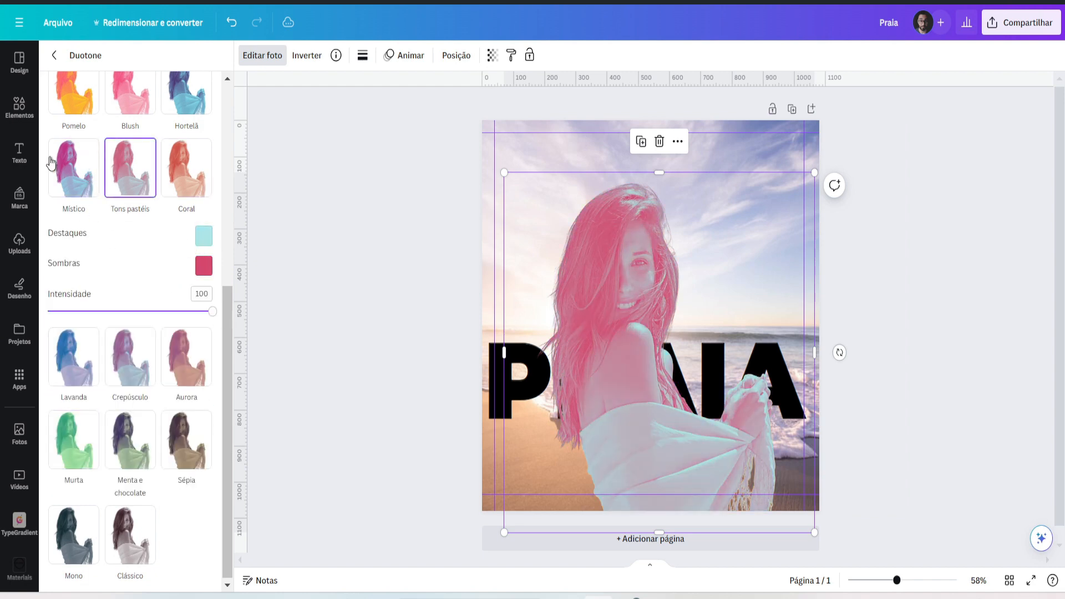
pyautogui.click(187, 167)
pyautogui.click(186, 103)
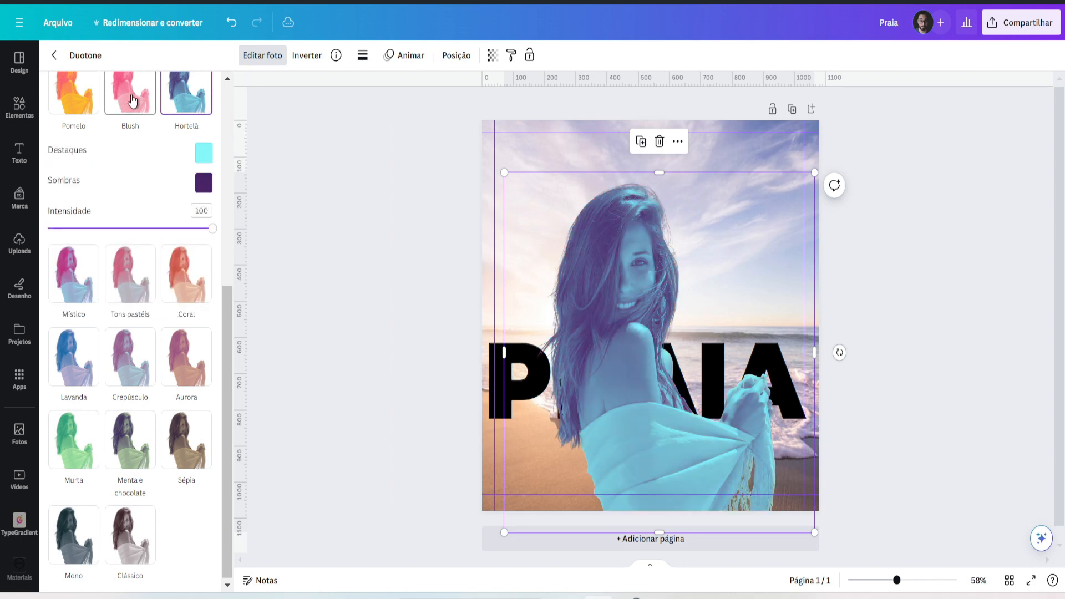
pyautogui.scroll(3, 133, 189)
pyautogui.click(130, 247)
pyautogui.click(71, 171)
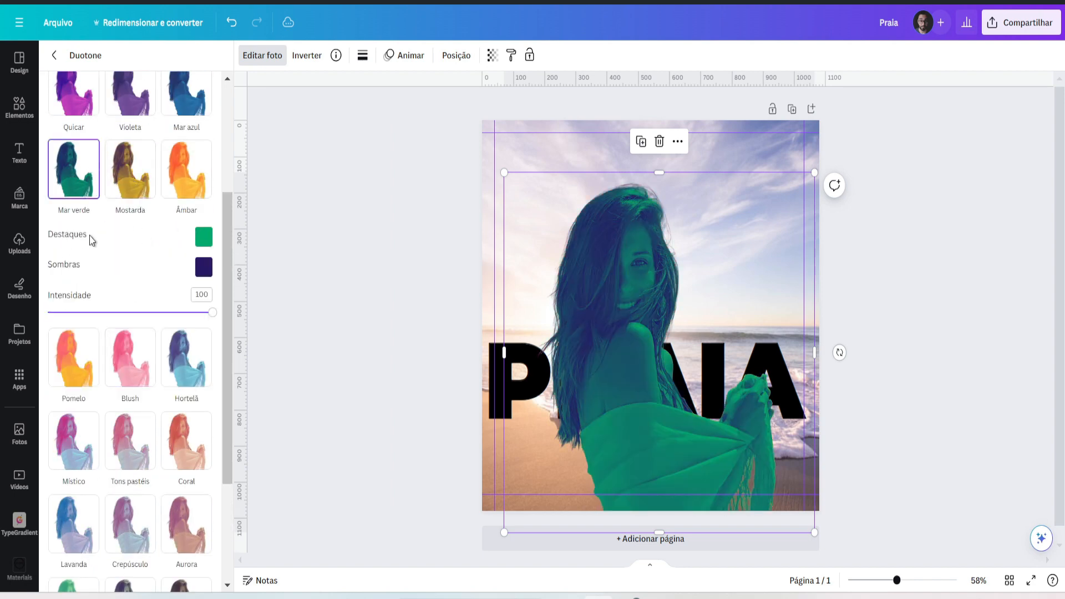
# Change the Mar verde duotone's highlight colour to bright pink and its shadow colour to black #000000.
pyautogui.click(202, 238)
pyautogui.moveTo(253, 293); pyautogui.dragTo(338, 342)
pyautogui.moveTo(333, 300); pyautogui.dragTo(337, 267)
pyautogui.click(143, 228)
pyautogui.click(204, 267)
pyautogui.moveTo(324, 348); pyautogui.dragTo(392, 388)
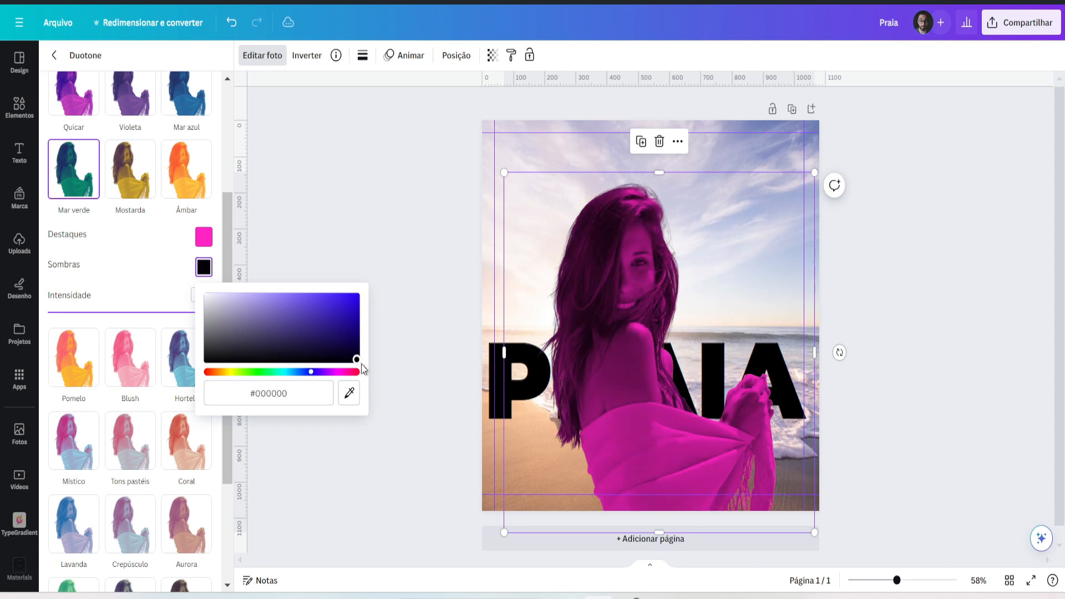
pyautogui.click(164, 266)
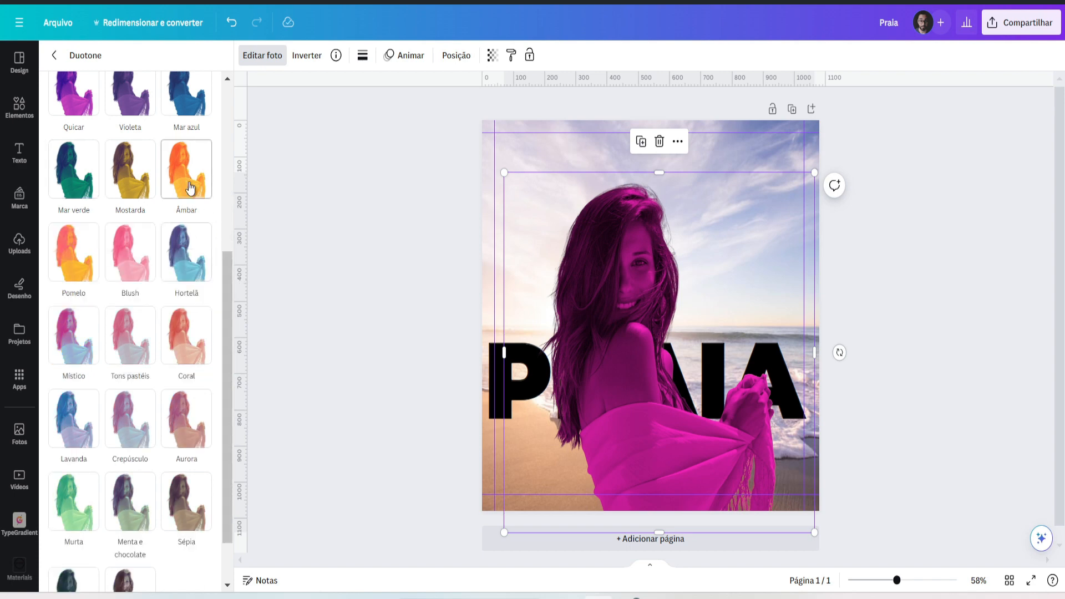
# Compare other duotone presets such as Mostarda and apply Quicar to the duplicated cutout.
pyautogui.click(97, 257)
pyautogui.click(123, 191)
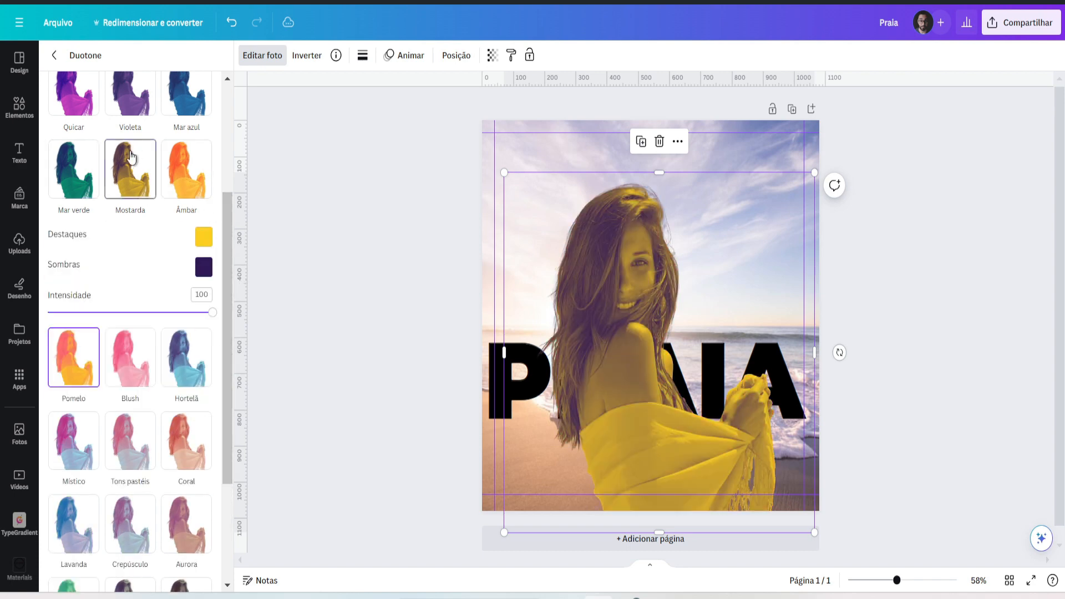
pyautogui.click(63, 98)
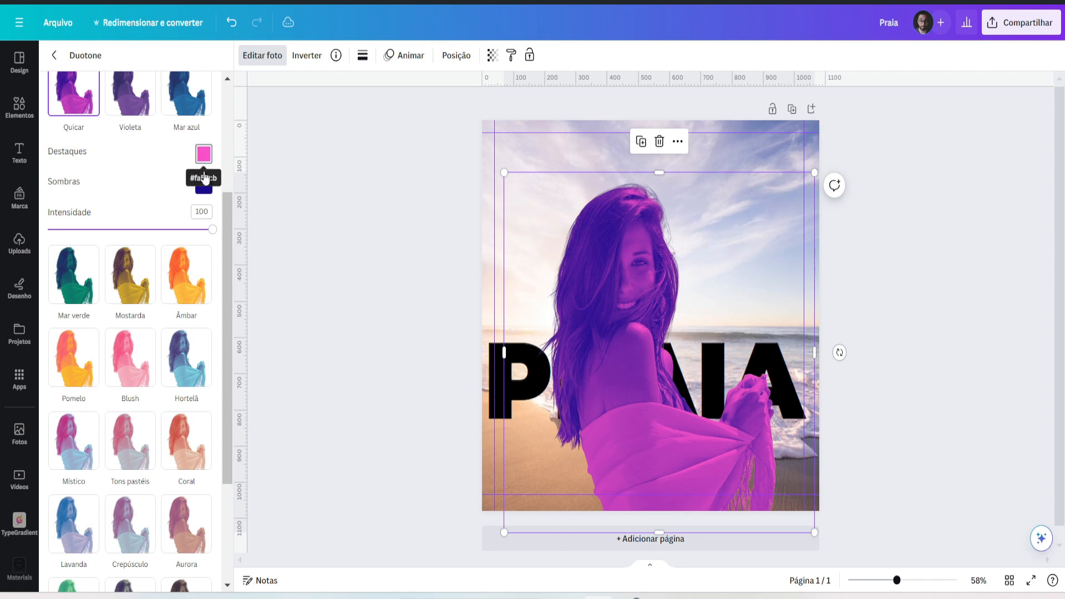
# Copy the Quicar duotone's highlight colour #FA50CB into its shadow colour to make the duplicate a solid pink silhouette.
pyautogui.click(205, 188)
pyautogui.click(204, 154)
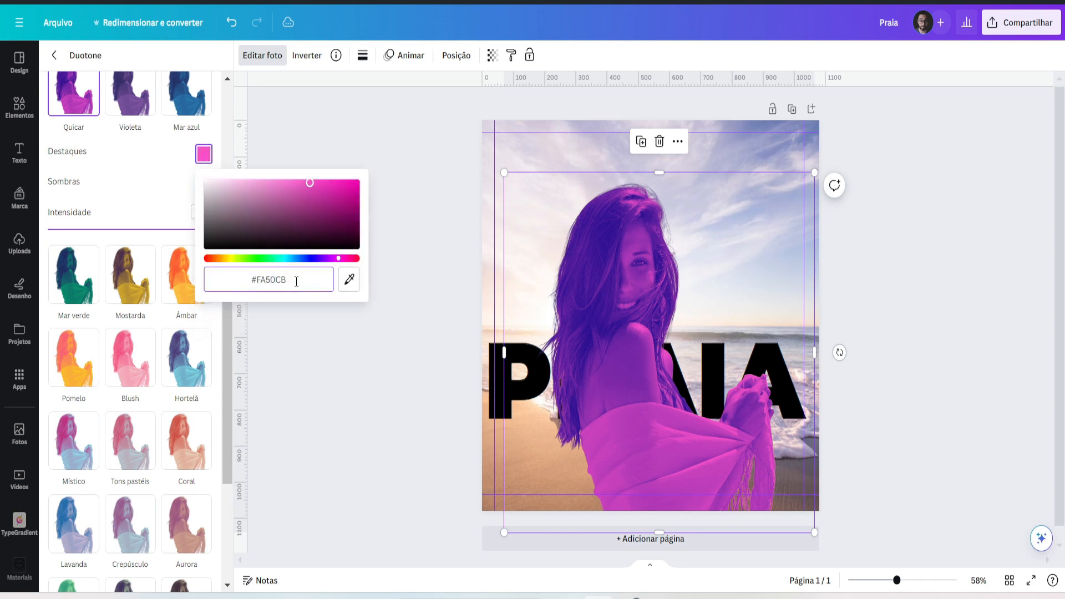
pyautogui.moveTo(296, 282); pyautogui.dragTo(242, 279)
pyautogui.hotkey('ctrl', 'c')
pyautogui.click(151, 181)
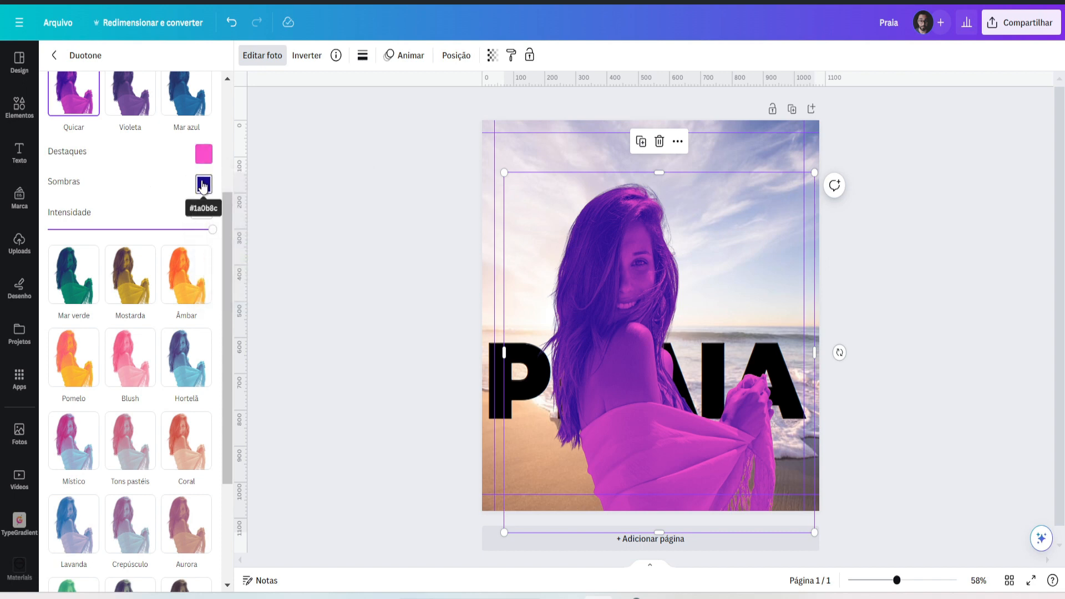
pyautogui.click(204, 184)
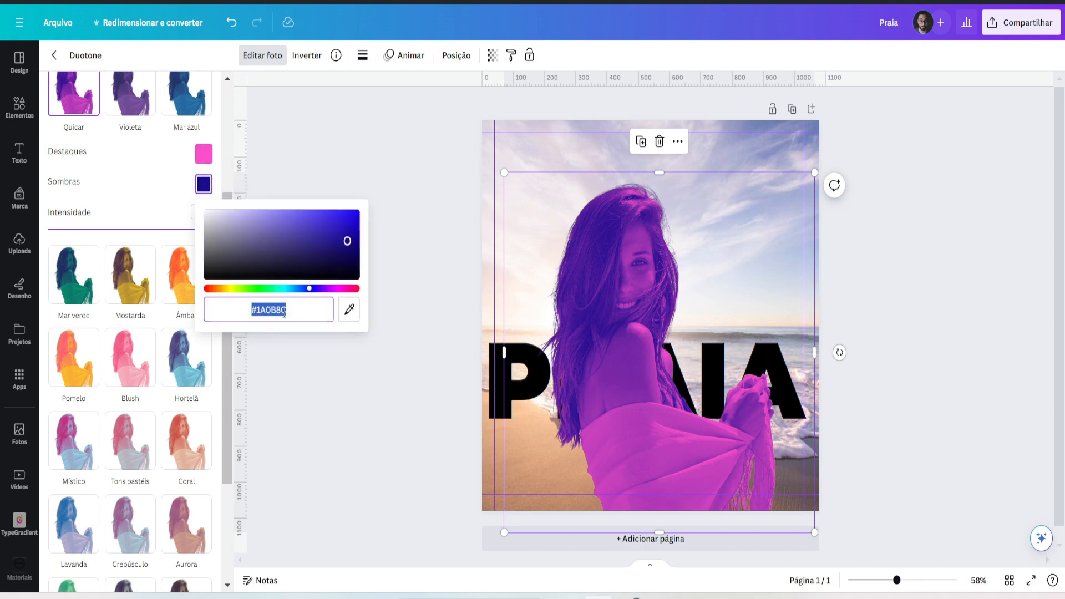
pyautogui.hotkey('ctrl', 'v')
pyautogui.click(149, 196)
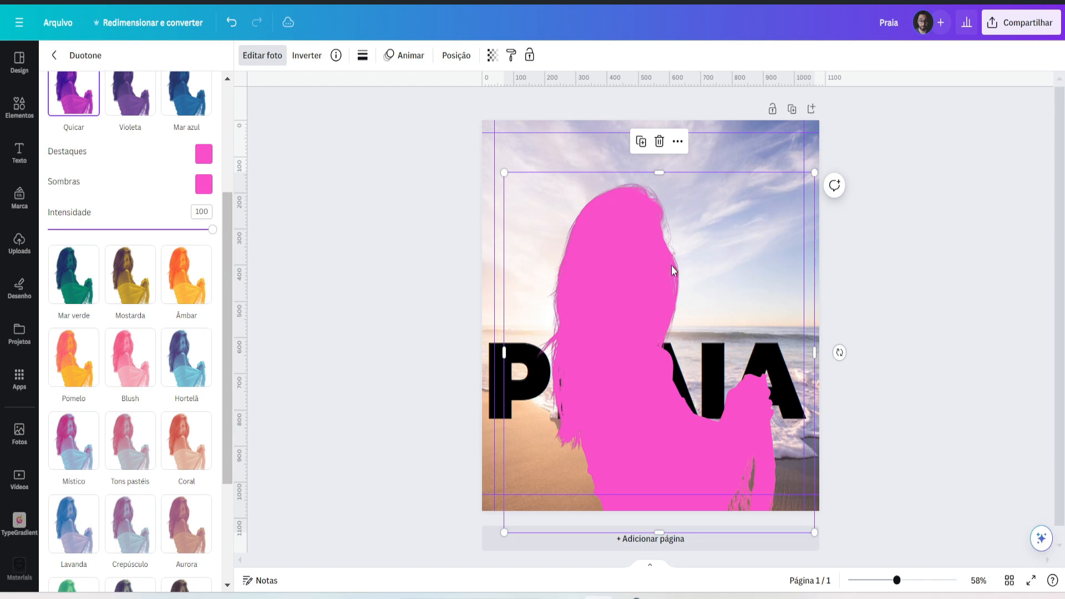
# Place the pink silhouette layer directly behind the original cutout and shift the woman slightly right and up to expose a pink edge.
pyautogui.click(454, 58)
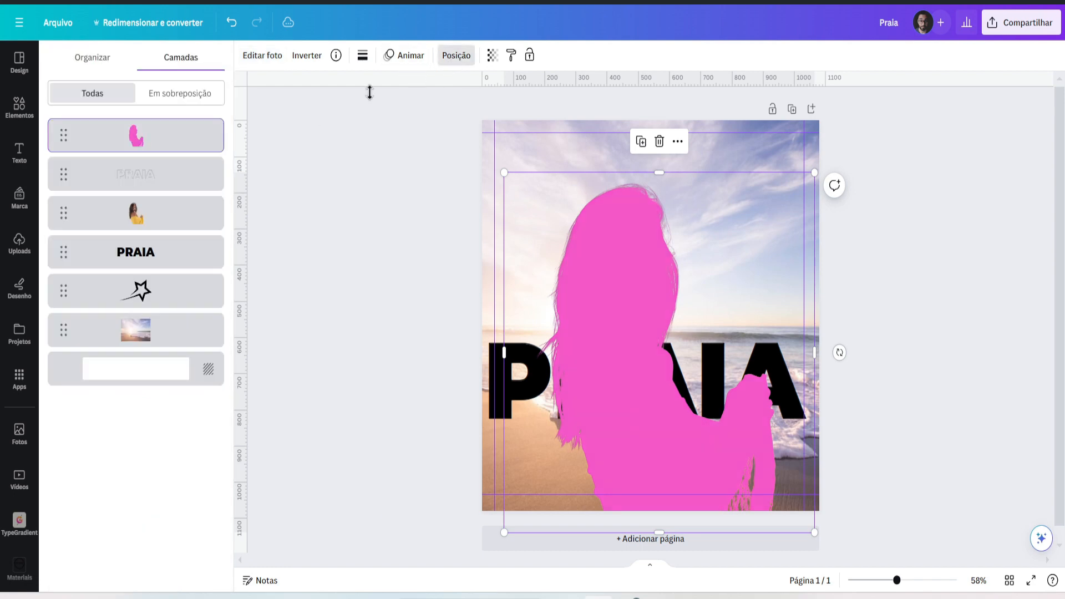
pyautogui.moveTo(147, 140); pyautogui.dragTo(136, 222)
pyautogui.moveTo(658, 303)
pyautogui.mouseDown()
pyautogui.moveTo(627, 303)
pyautogui.moveTo(643, 305)
pyautogui.mouseUp()
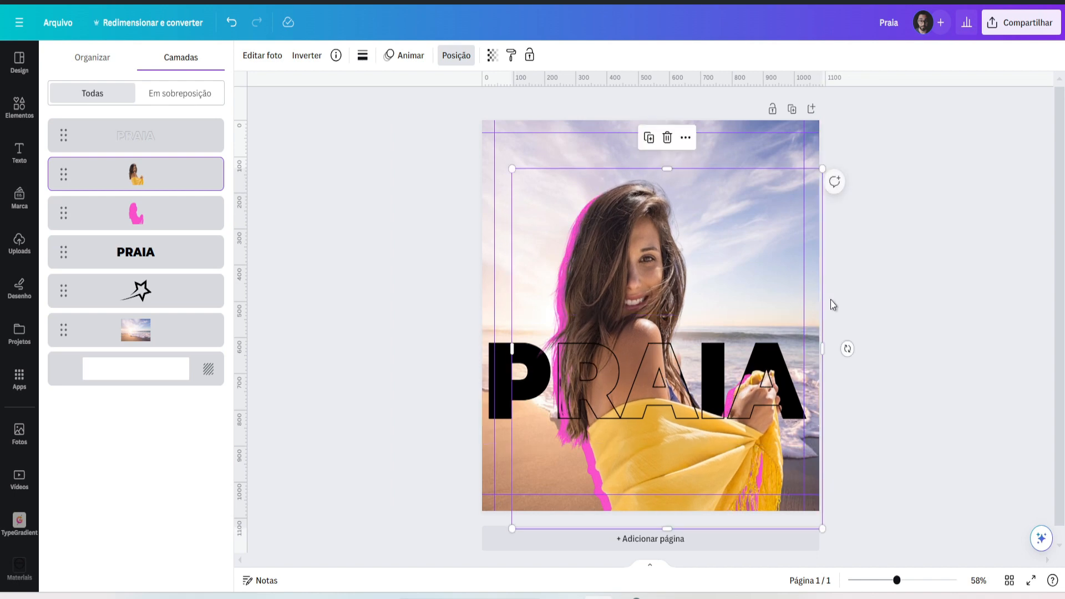
pyautogui.click(885, 276)
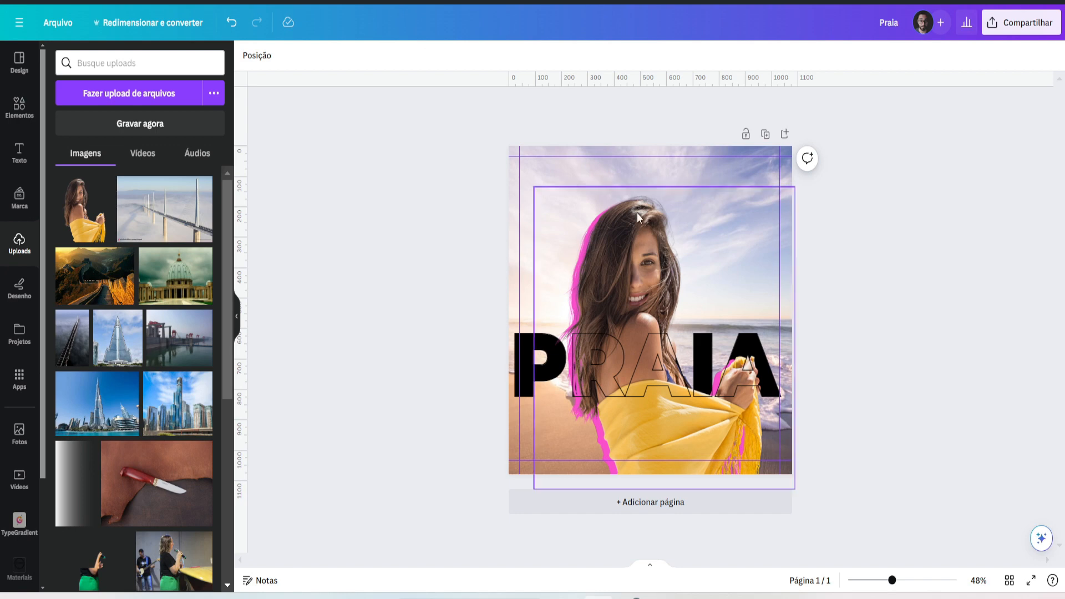
# Select the woman and pink silhouette layers together, scale them down and move them into the upper part of the page.
pyautogui.click(257, 56)
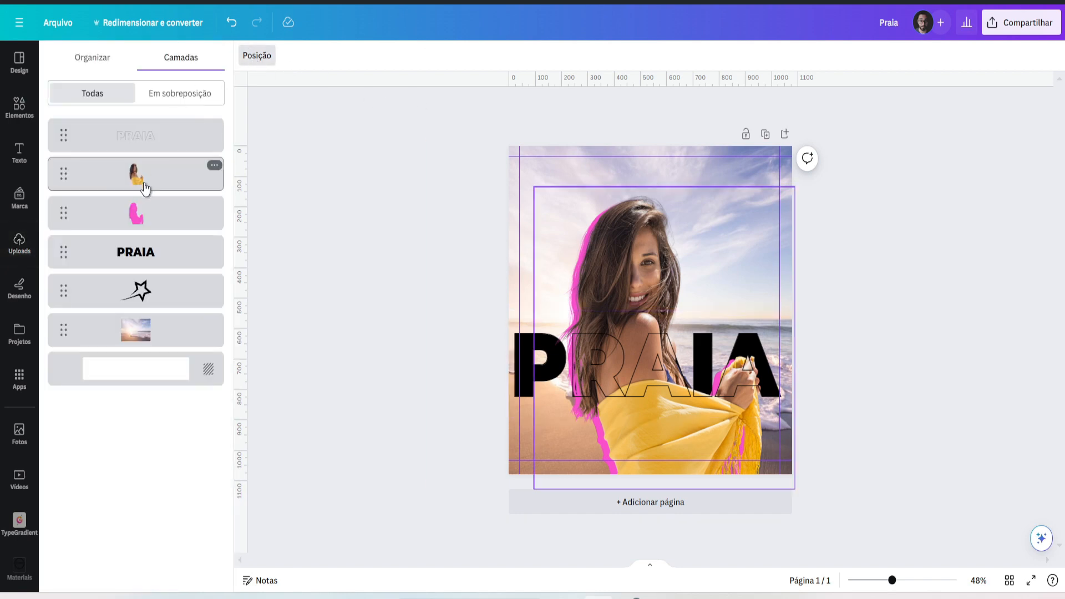
pyautogui.click(148, 219)
pyautogui.moveTo(632, 267); pyautogui.dragTo(631, 227)
pyautogui.moveTo(797, 155); pyautogui.dragTo(756, 188)
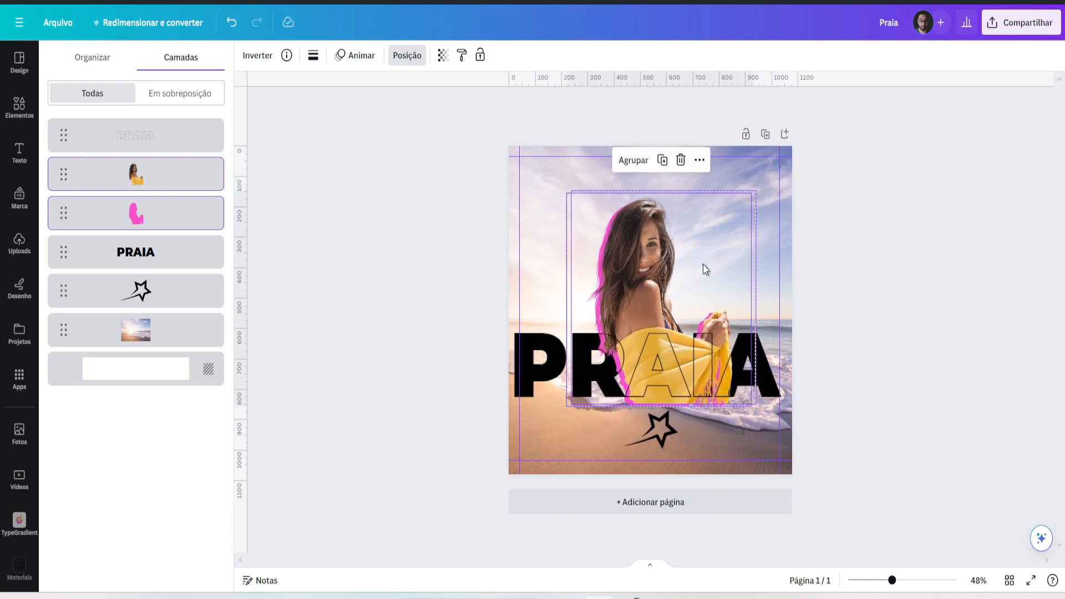
pyautogui.moveTo(700, 247); pyautogui.dragTo(686, 240)
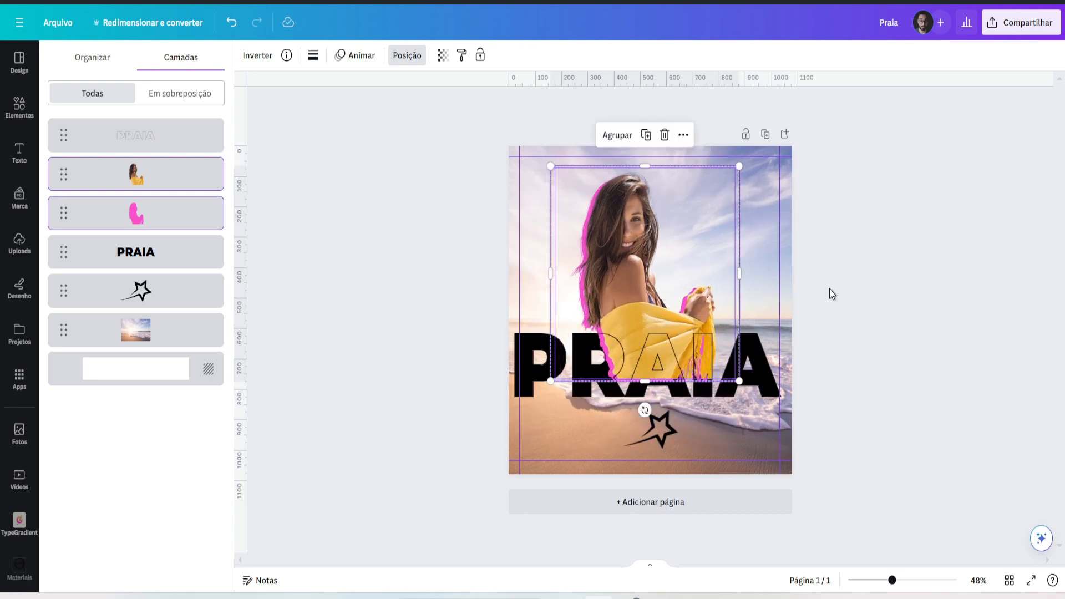
pyautogui.press('Escape')
# Delete both the outlined and the solid "PRAIA" texts from the page.
pyautogui.scroll(3, 879, 331)
pyautogui.click(899, 314)
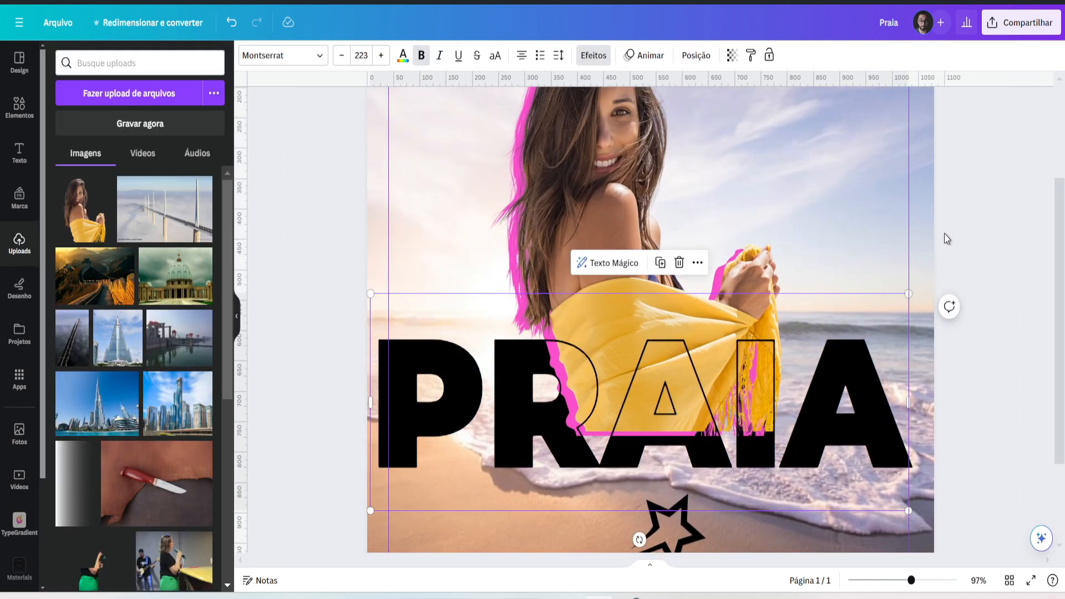
pyautogui.click(837, 405)
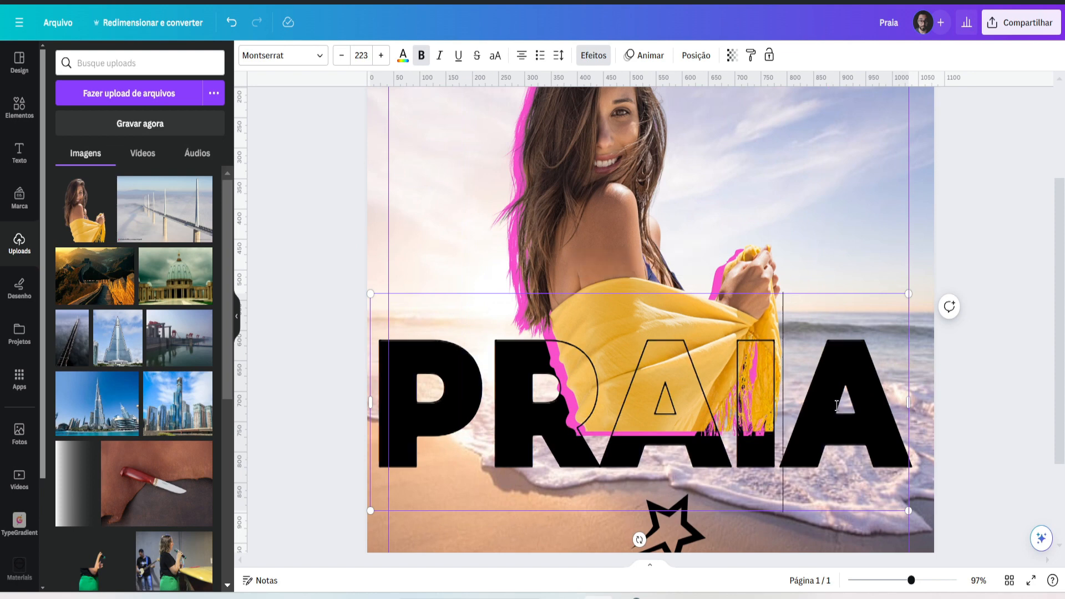
pyautogui.press('Escape')
pyautogui.press('Escape')
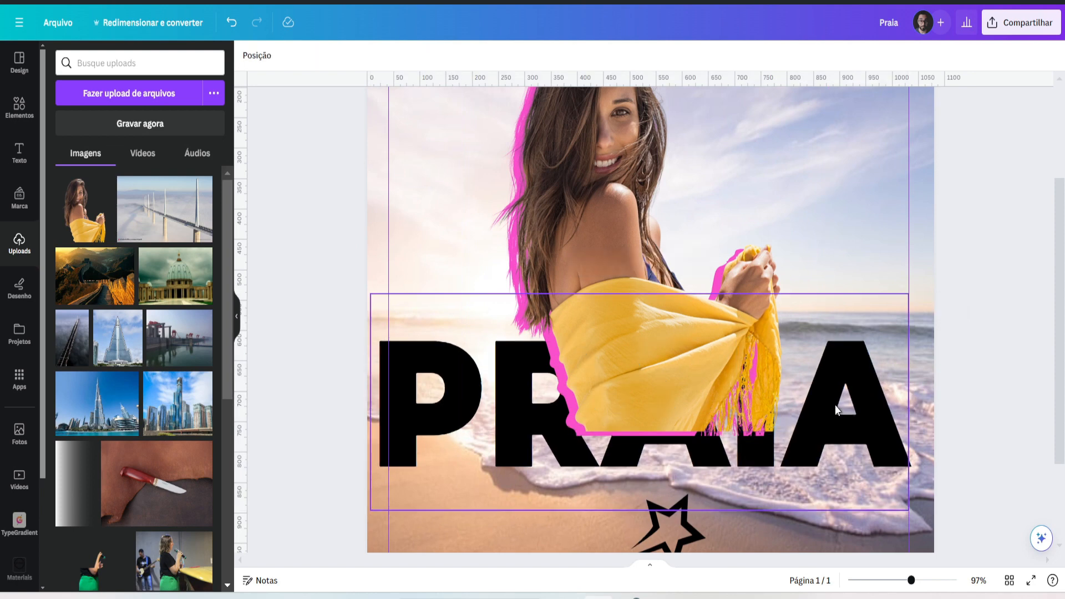
pyautogui.click(835, 405)
pyautogui.press('Delete')
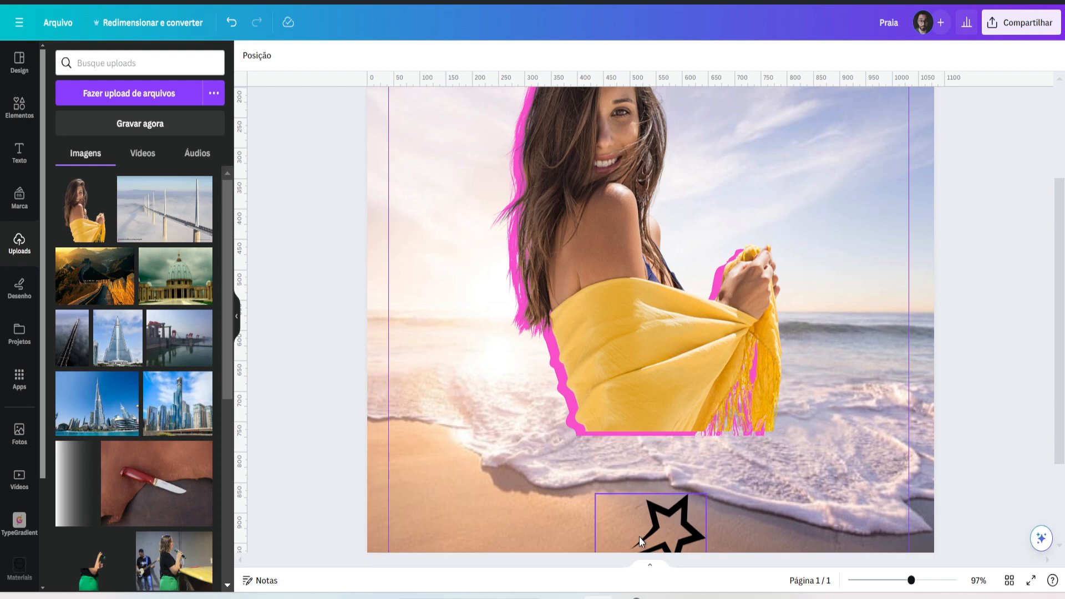
# Try deleting the beach background photo and undo the deletion.
pyautogui.scroll(-3, 491, 444)
pyautogui.click(469, 399)
pyautogui.scroll(-5, 466, 395)
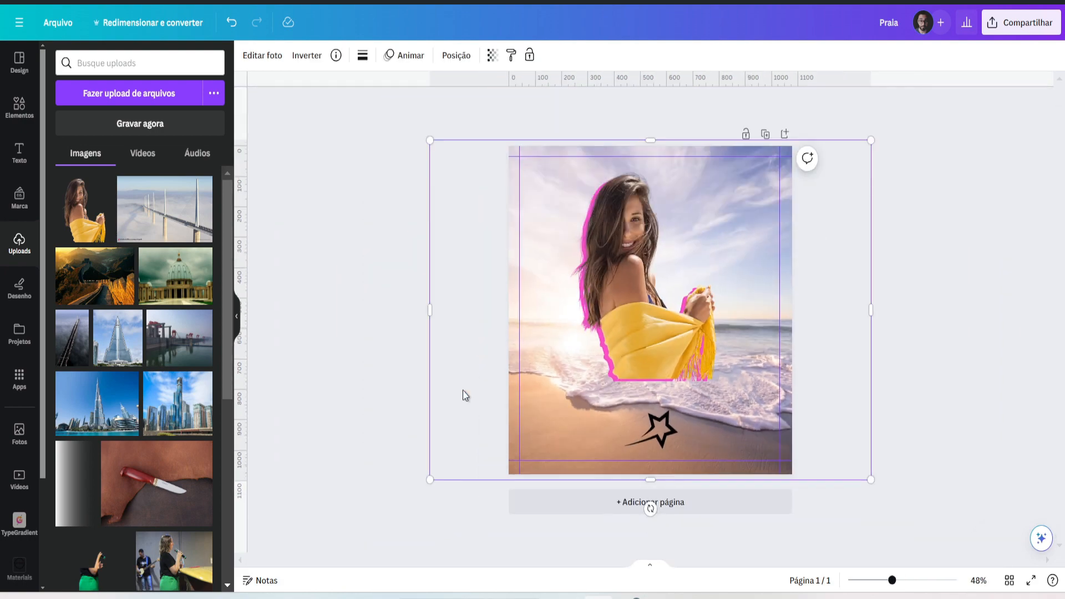
pyautogui.scroll(2, 458, 389)
pyautogui.scroll(-3, 457, 389)
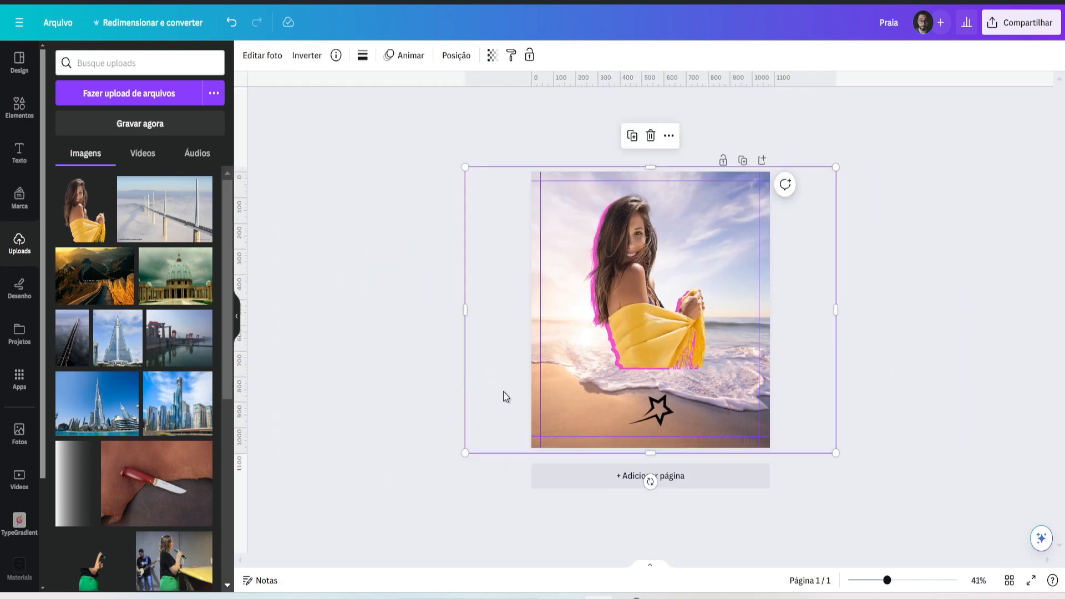
pyautogui.press('Delete')
pyautogui.hotkey('ctrl', 'z')
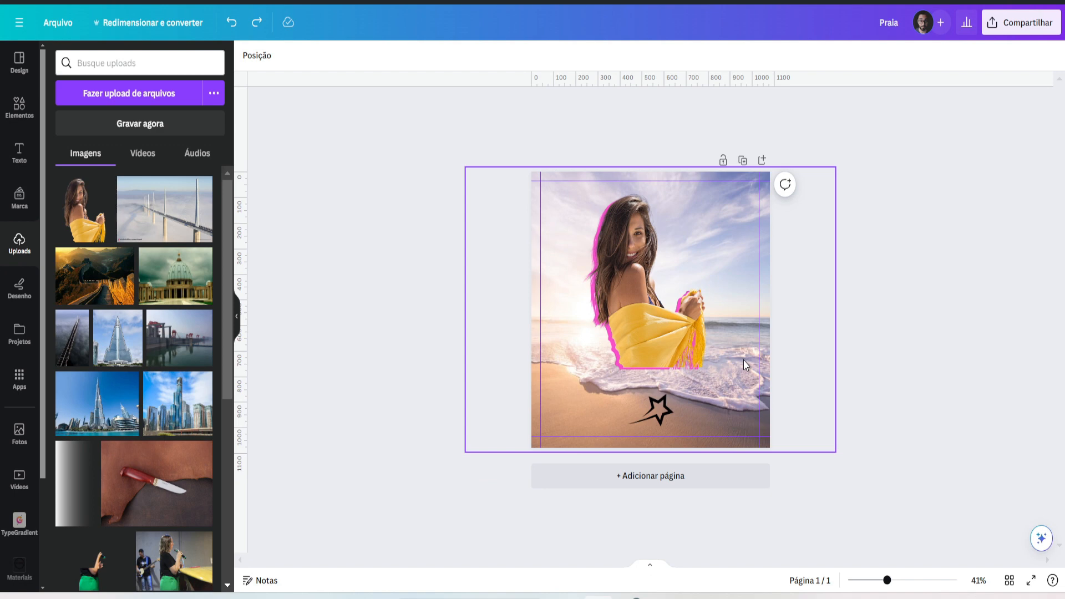
# Delete the beach background photo from the page.
pyautogui.scroll(4, 784, 350)
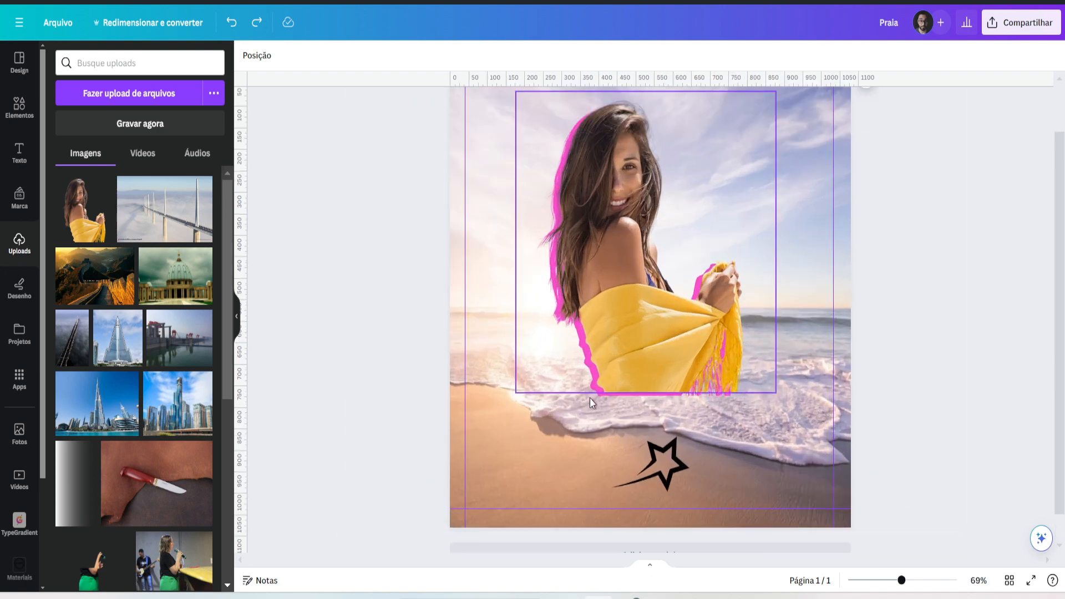
pyautogui.click(494, 466)
pyautogui.press('Delete')
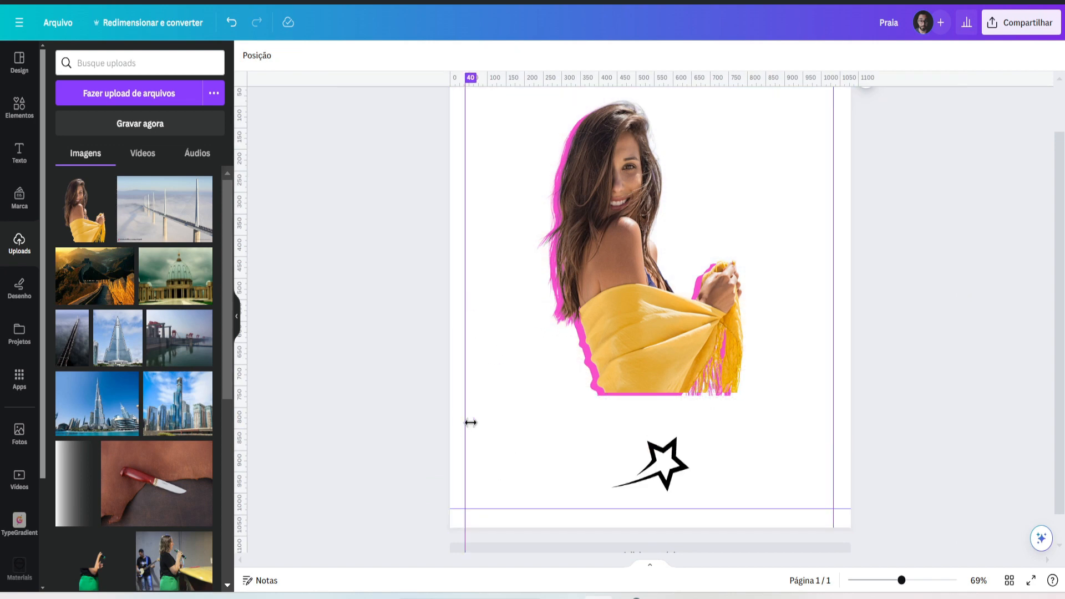
# Fill the page background with the light golden yellow from the colours found in the woman's photo.
pyautogui.click(498, 415)
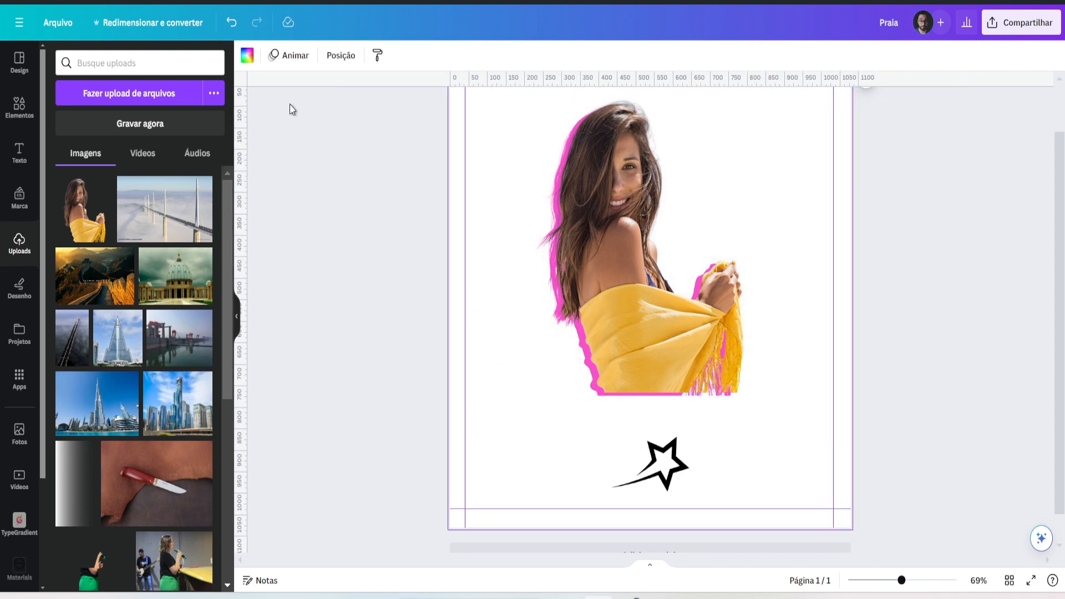
pyautogui.click(248, 55)
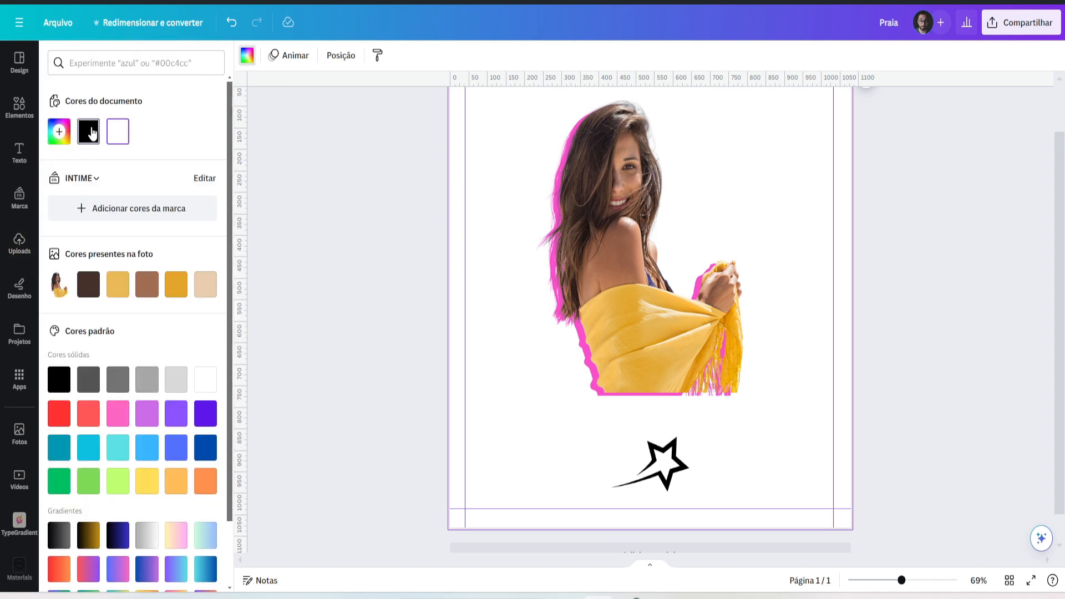
pyautogui.click(88, 131)
pyautogui.click(120, 288)
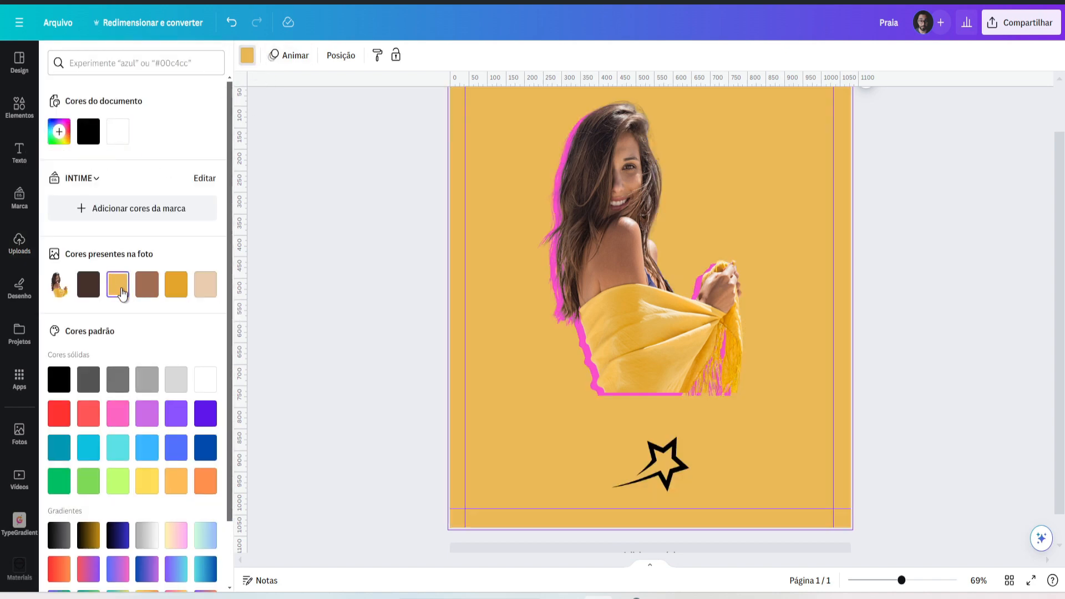
pyautogui.click(1015, 282)
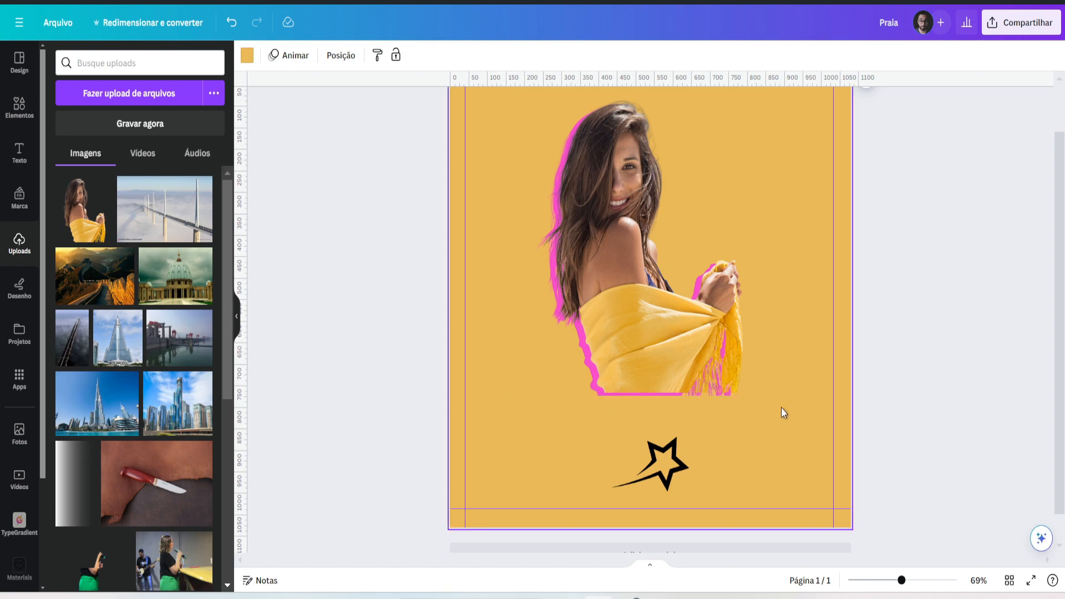
# Search the graphic elements for "gradient", add the orange radial gradient and place it over the cutout's lower-left edge.
pyautogui.click(19, 106)
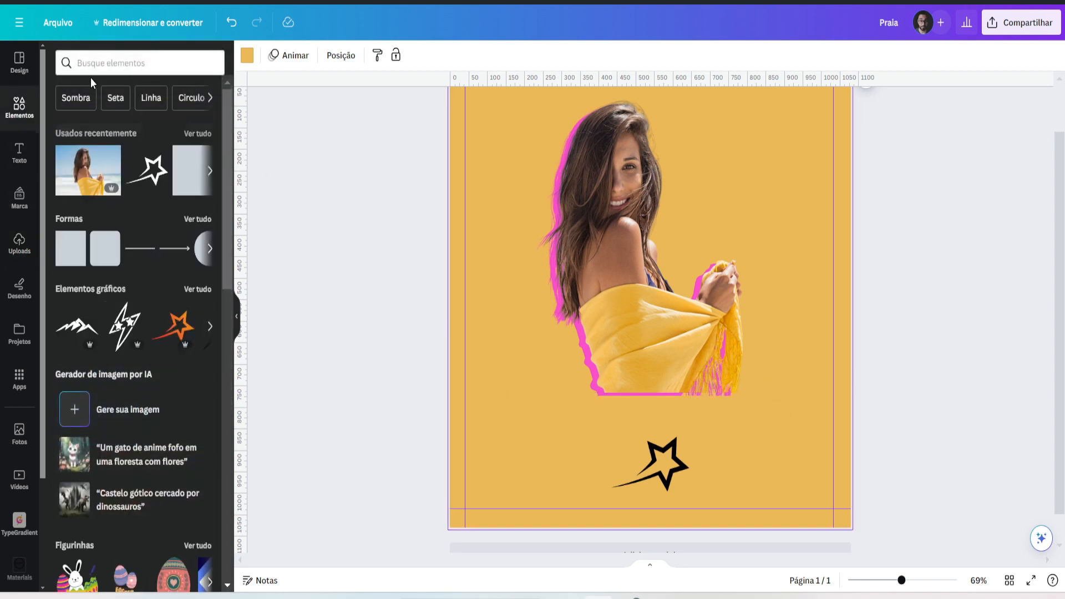
pyautogui.click(124, 63)
pyautogui.write('GRADIENT')
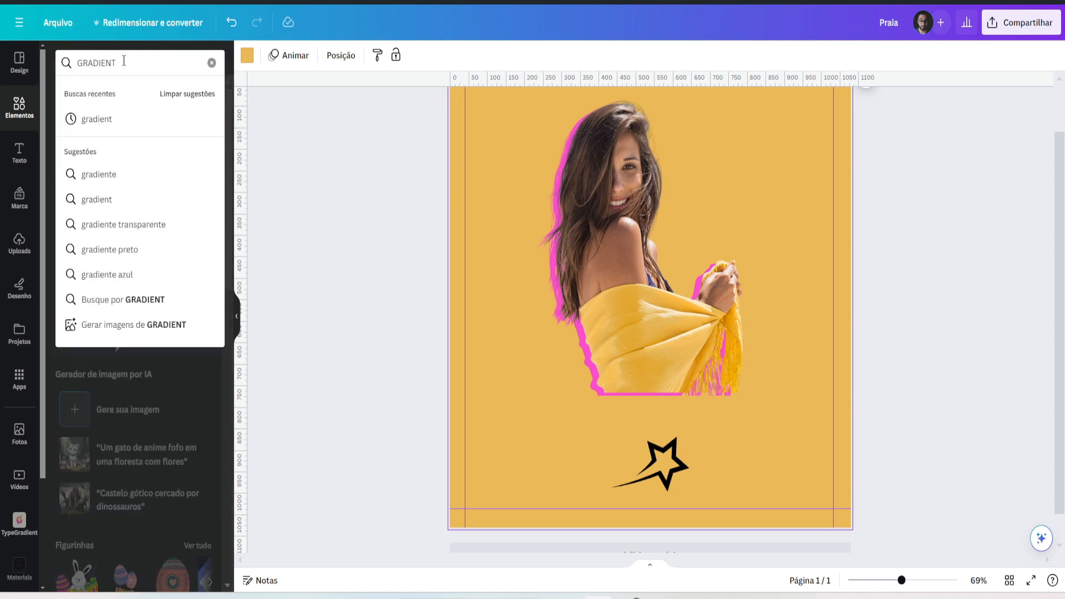
pyautogui.click(99, 118)
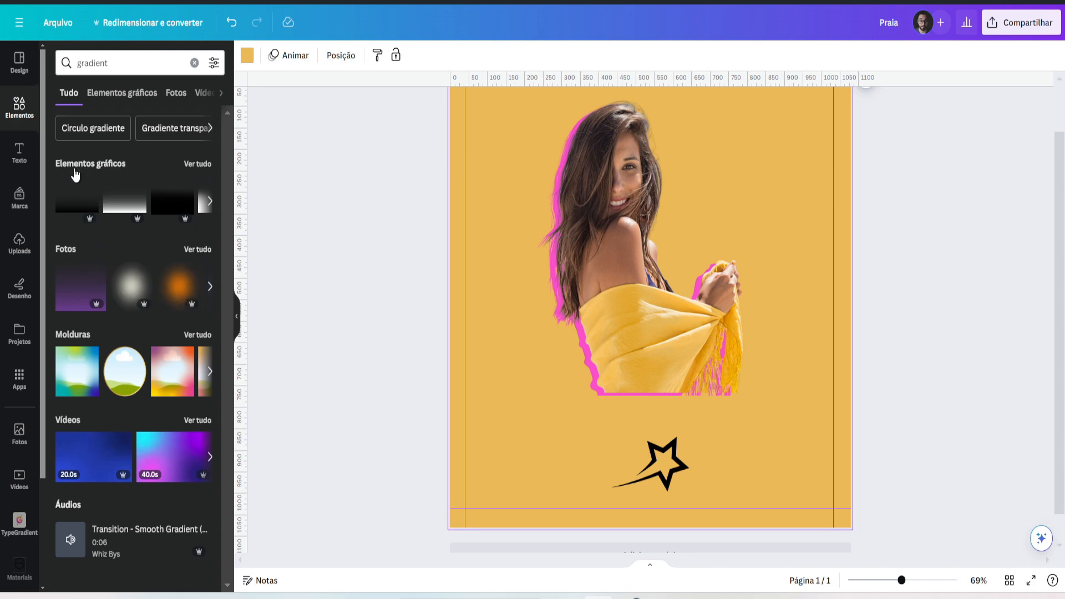
pyautogui.click(197, 164)
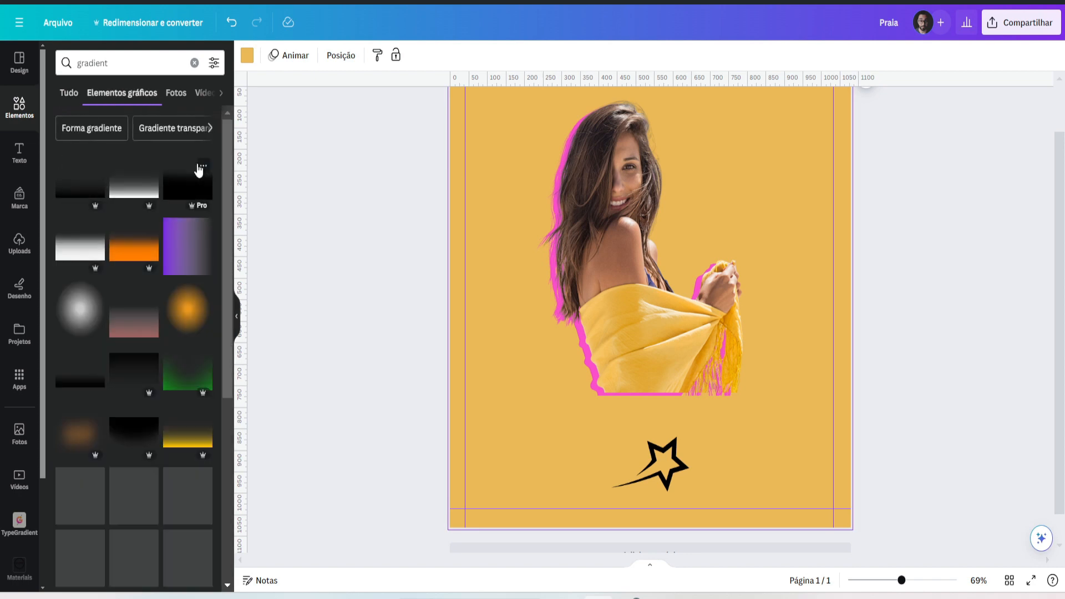
pyautogui.click(185, 320)
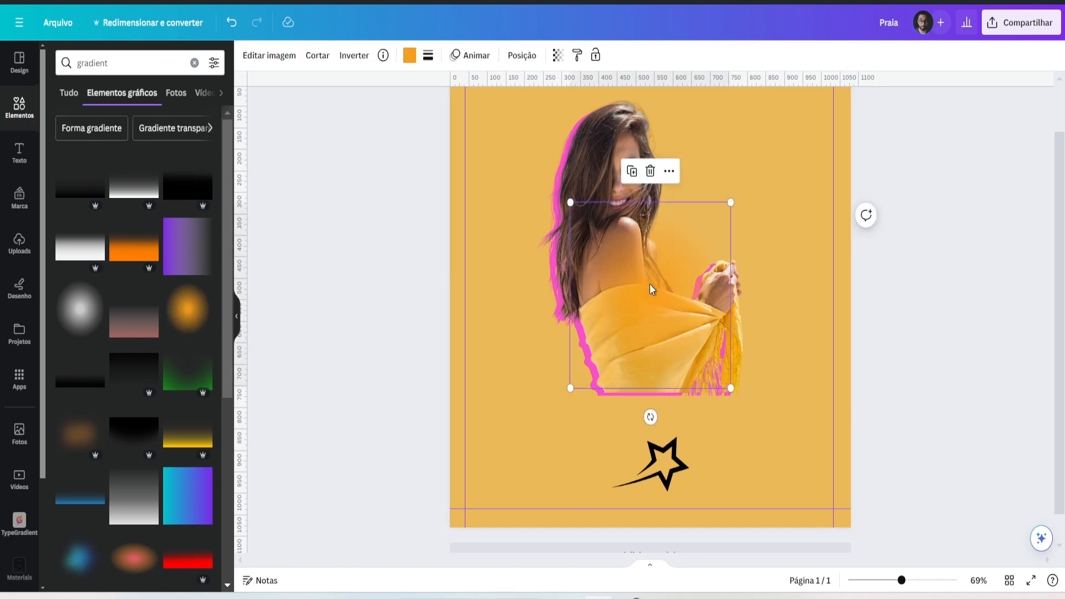
pyautogui.moveTo(667, 294); pyautogui.dragTo(605, 402)
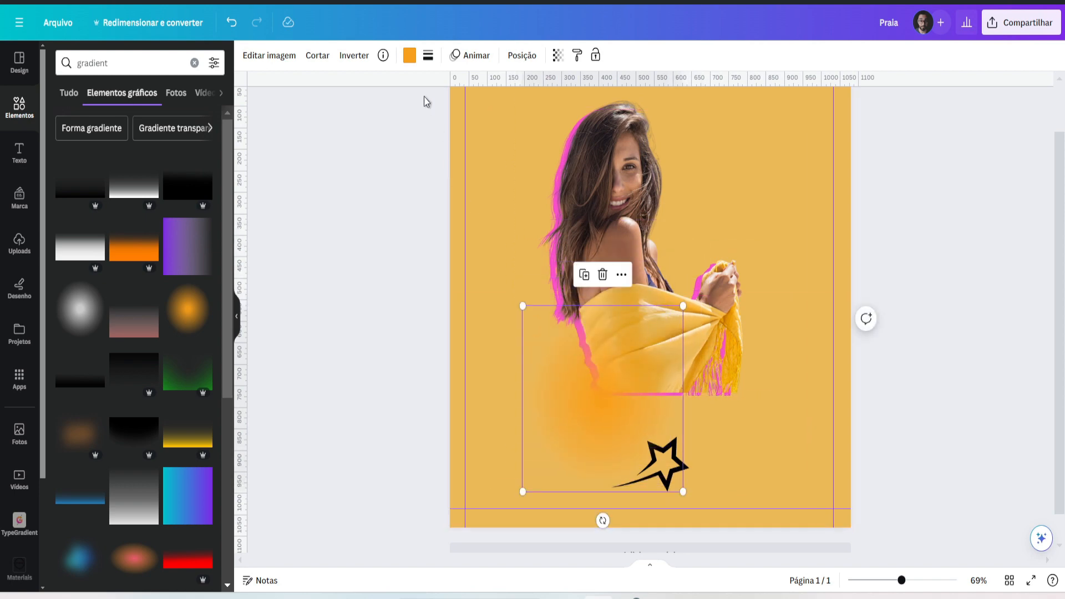
# Recolour the radial gradient with the background's golden yellow and adjust its size and position over the cutout's lower-left corner.
pyautogui.click(410, 56)
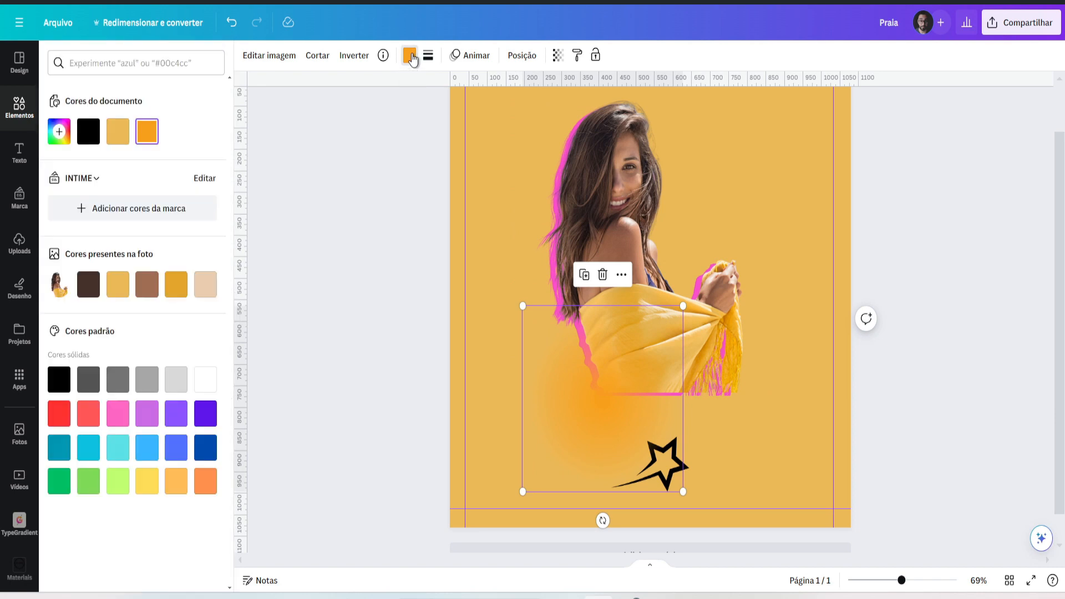
pyautogui.click(113, 140)
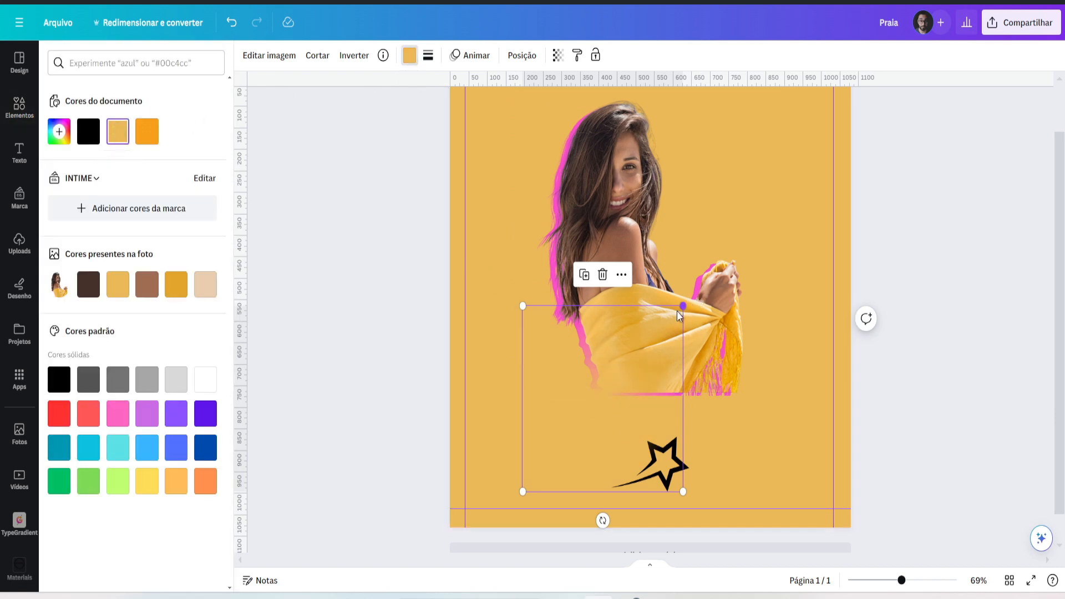
pyautogui.moveTo(681, 308); pyautogui.dragTo(704, 285)
pyautogui.moveTo(666, 360); pyautogui.dragTo(660, 359)
pyautogui.click(690, 282)
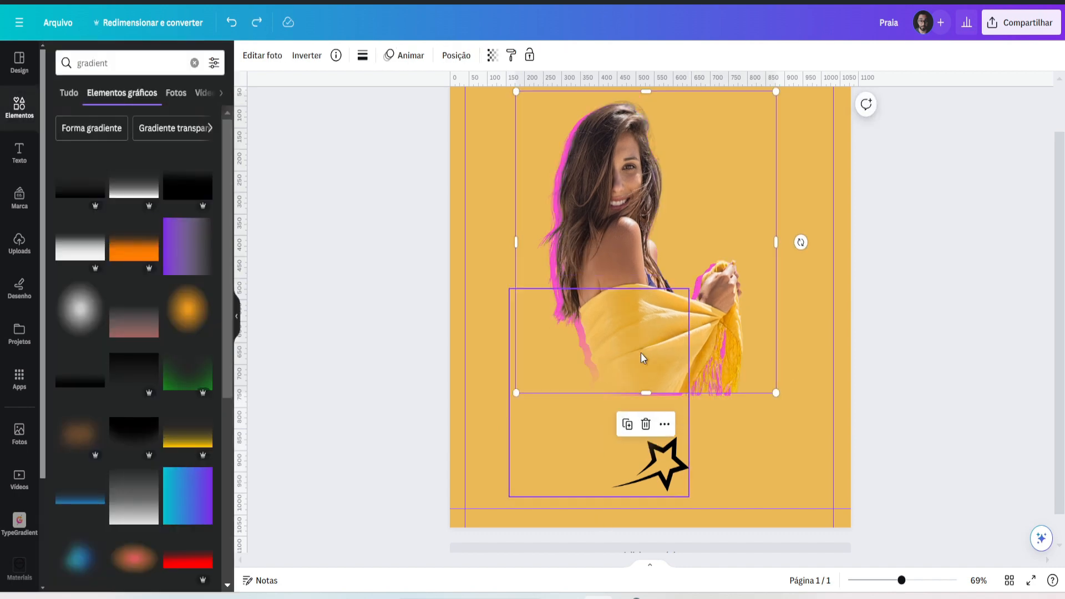
pyautogui.click(681, 376)
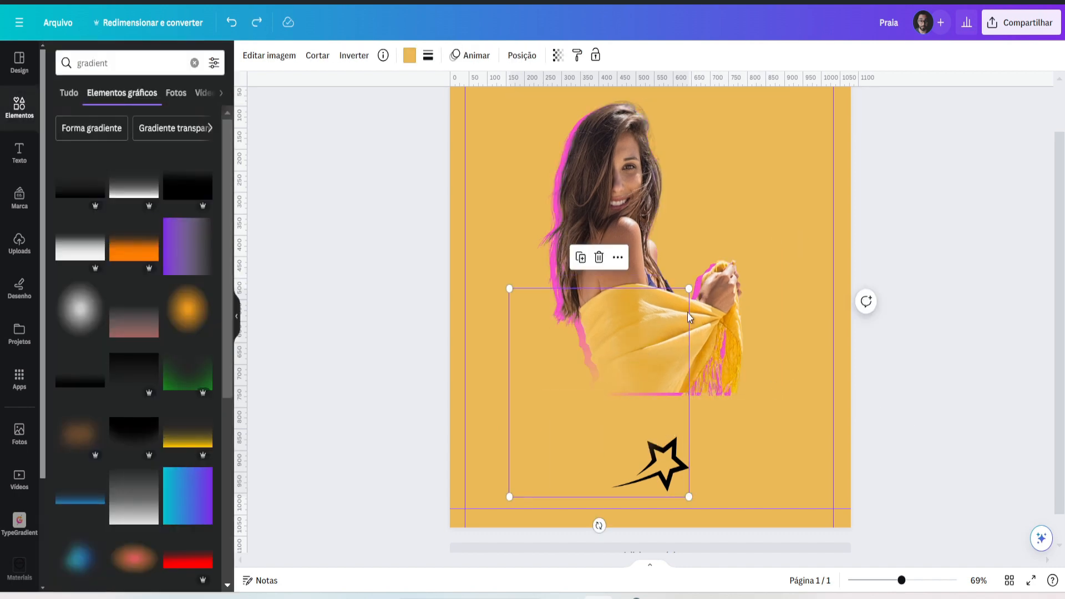
pyautogui.moveTo(688, 286); pyautogui.dragTo(671, 304)
pyautogui.moveTo(623, 388); pyautogui.dragTo(623, 391)
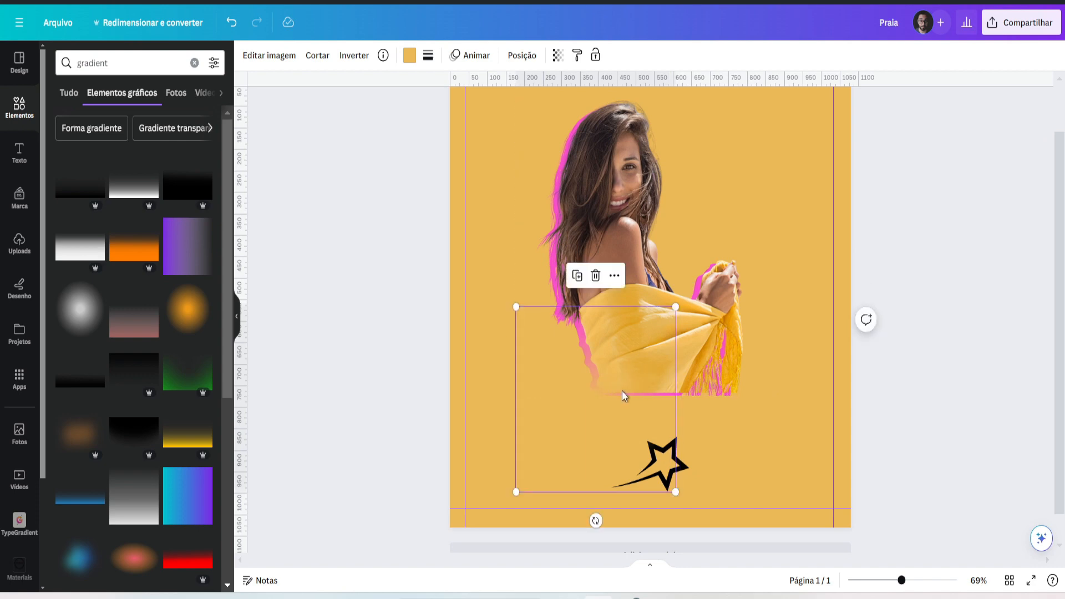
# Duplicate the yellow gradient repeatedly toward the right along the cutout's lower edge so the woman fades into the background.
pyautogui.moveTo(614, 414); pyautogui.dragTo(635, 410)
pyautogui.hotkey('shift', 'Right')
pyautogui.hotkey('shift', 'Right')
pyautogui.hotkey('shift', 'Right')
pyautogui.hotkey('shift', 'Right')
pyautogui.hotkey('shift', 'Right')
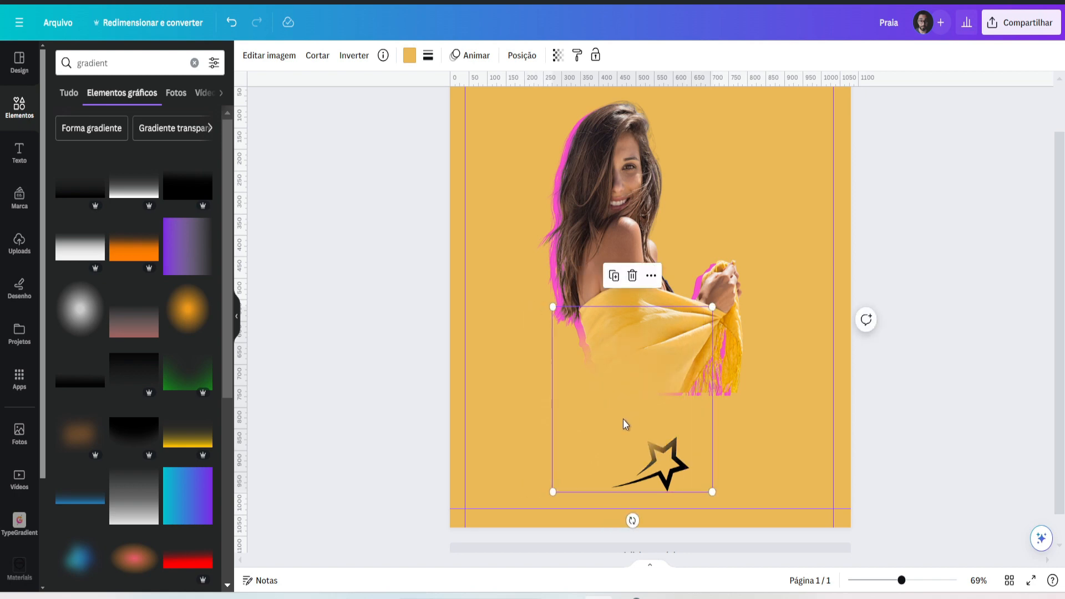
pyautogui.hotkey('shift', 'Right')
pyautogui.hotkey('shift', 'Right')
pyautogui.hotkey('shift', 'Right')
pyautogui.hotkey('shift', 'Right')
pyautogui.hotkey('shift', 'Right')
pyautogui.hotkey('shift', 'Right')
pyautogui.hotkey('shift', 'Right')
pyautogui.hotkey('shift', 'Right')
pyautogui.hotkey('shift', 'Right')
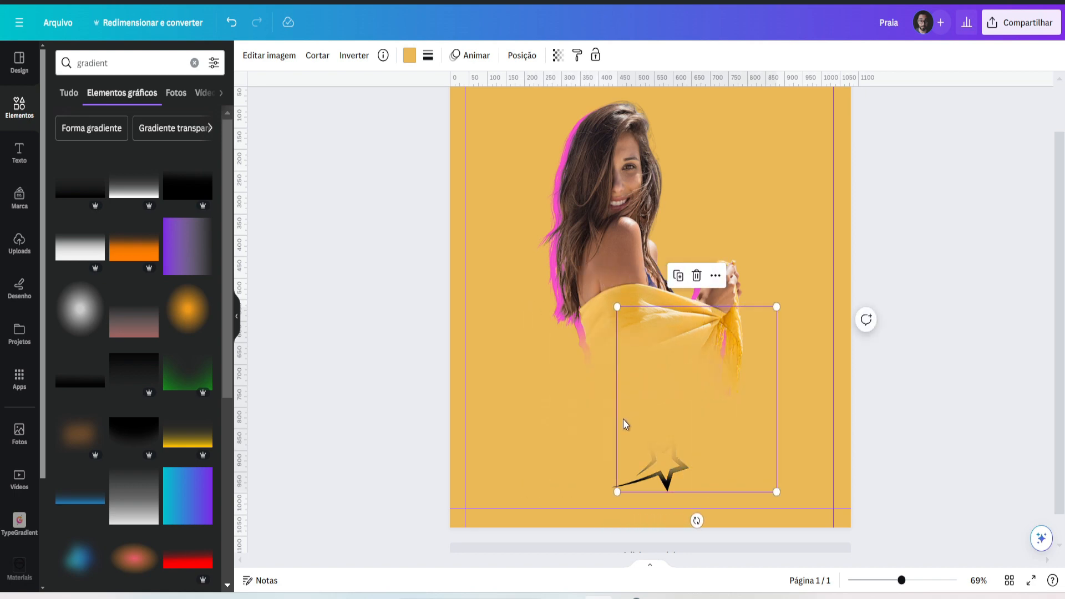
pyautogui.click(902, 215)
pyautogui.scroll(-2, 933, 253)
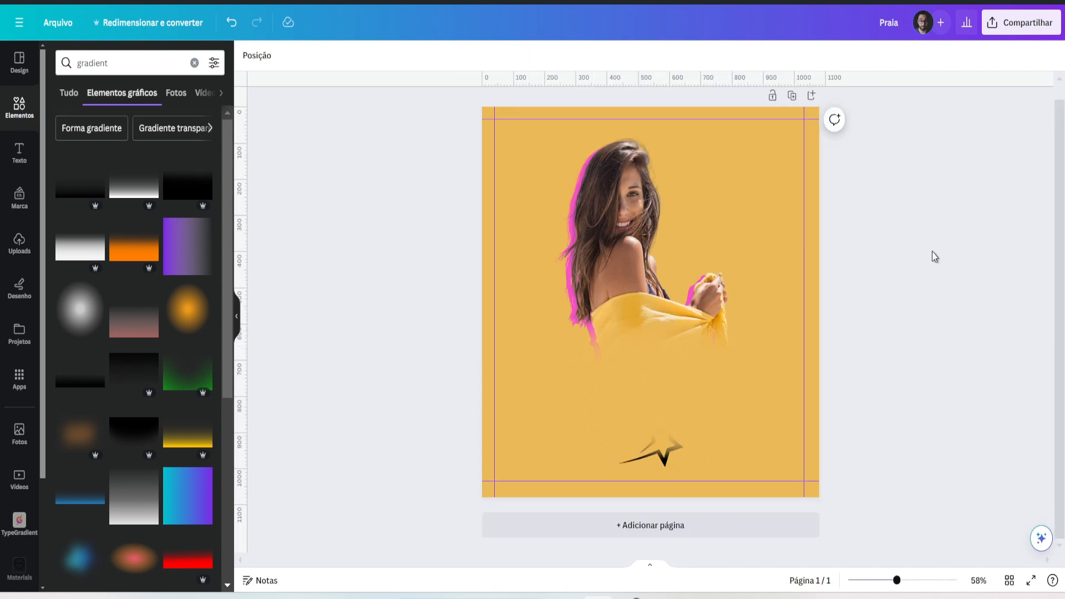
pyautogui.scroll(1, 933, 253)
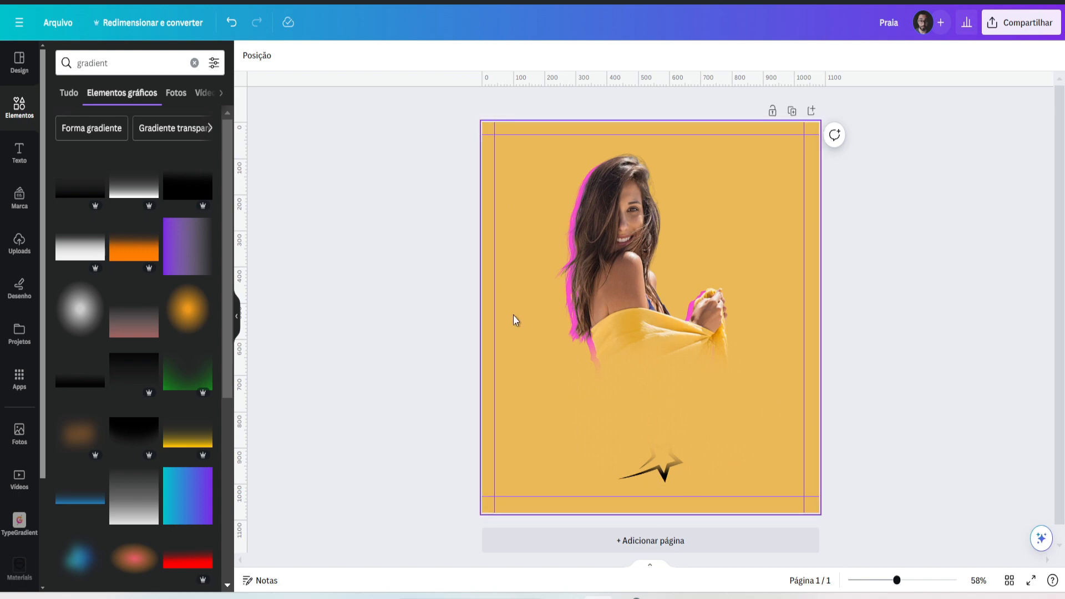
# Select all the yellow gradient copies in the layer list and group them.
pyautogui.click(269, 56)
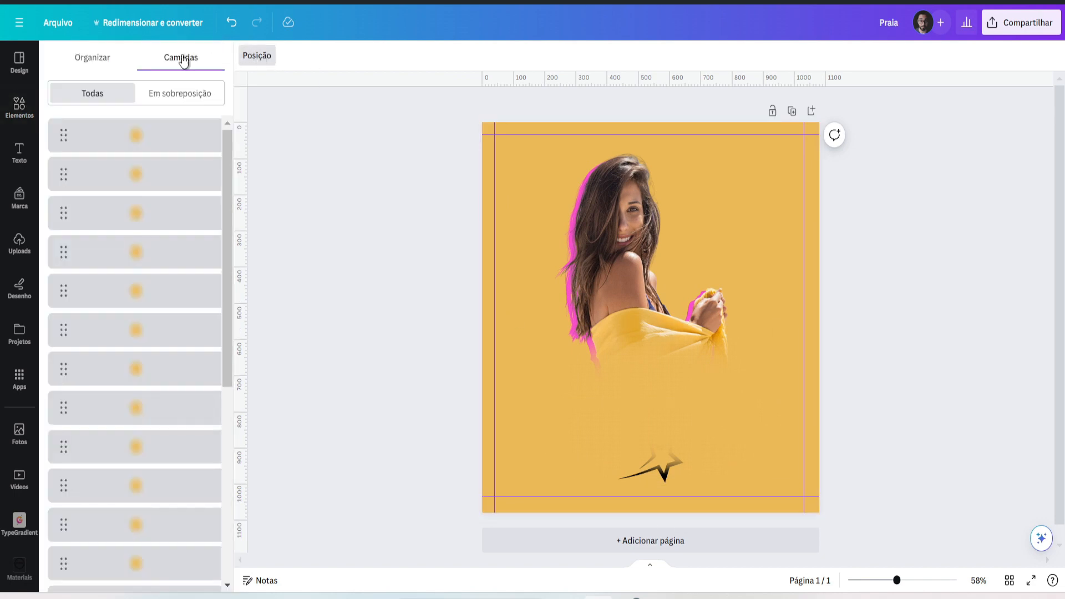
pyautogui.scroll(-6, 147, 218)
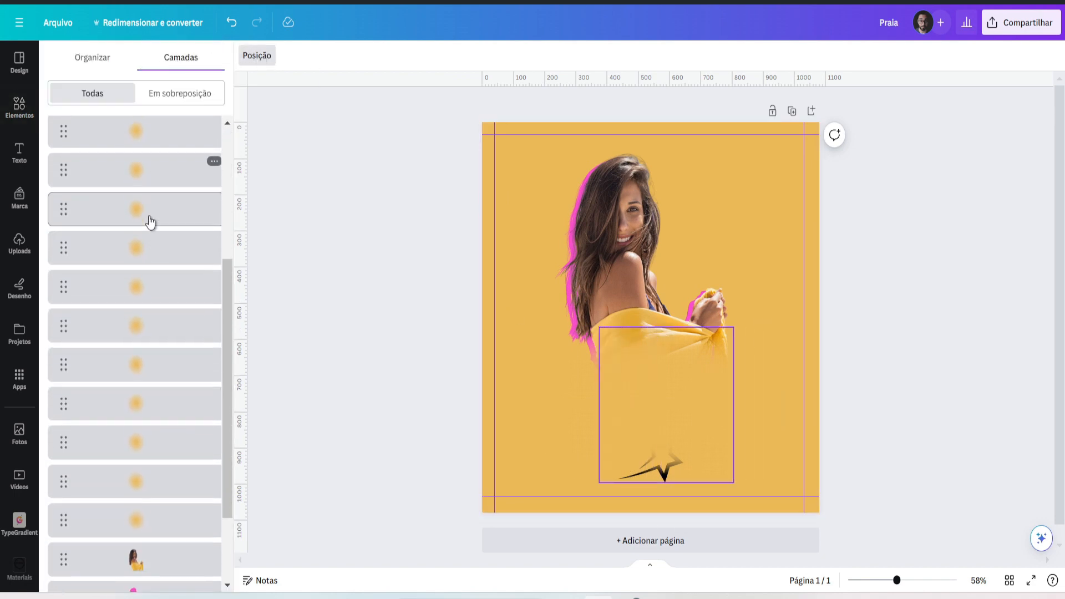
pyautogui.click(124, 424)
pyautogui.scroll(5, 135, 361)
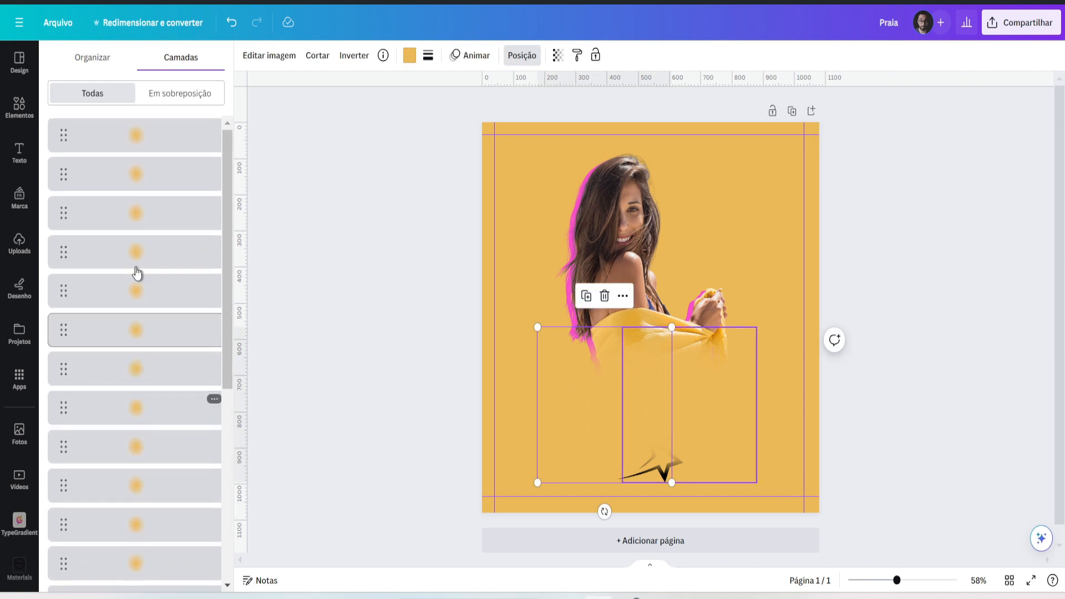
pyautogui.scroll(-3, 149, 387)
pyautogui.scroll(3, 153, 416)
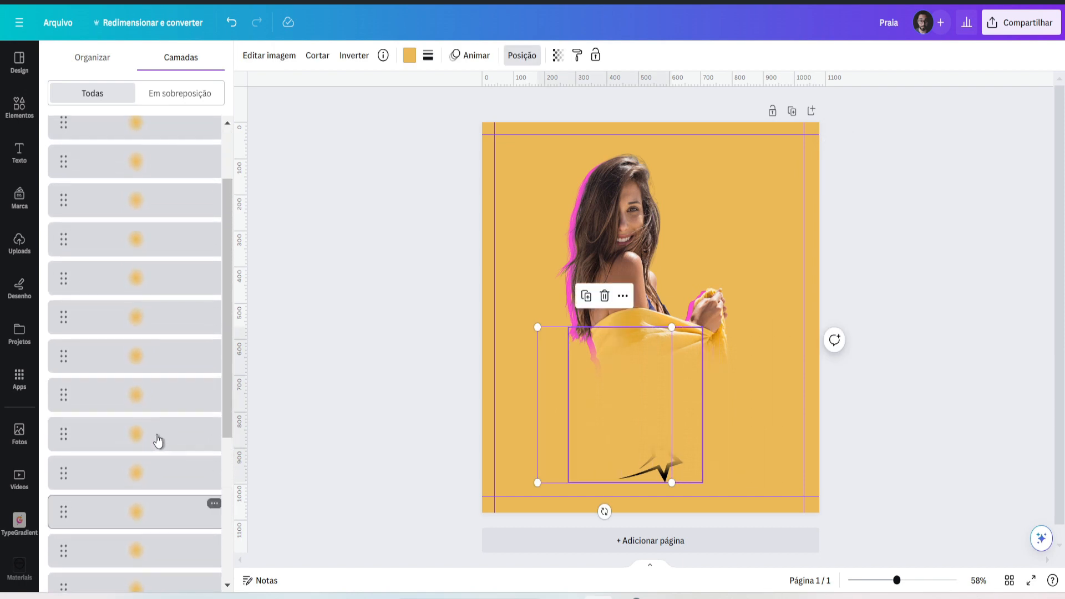
pyautogui.keyDown('shift'); pyautogui.click(145, 138); pyautogui.keyUp('shift')
pyautogui.hotkey('ctrl', 'g')
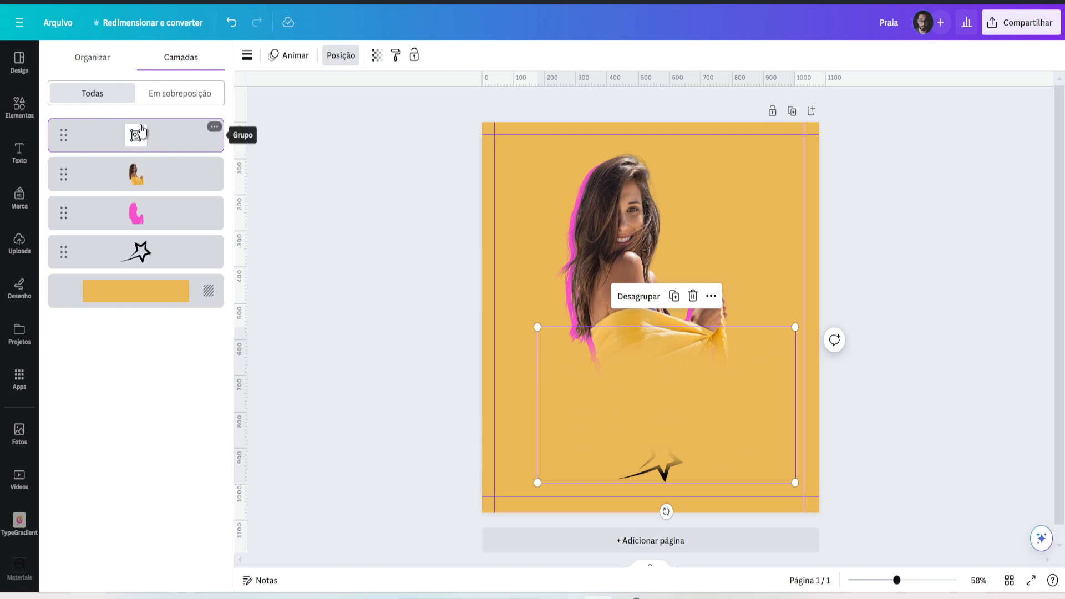
# Try moving the gradient group slightly up over the cutout and undo the move.
pyautogui.moveTo(730, 428); pyautogui.dragTo(724, 406)
pyautogui.hotkey('ctrl', 'z')
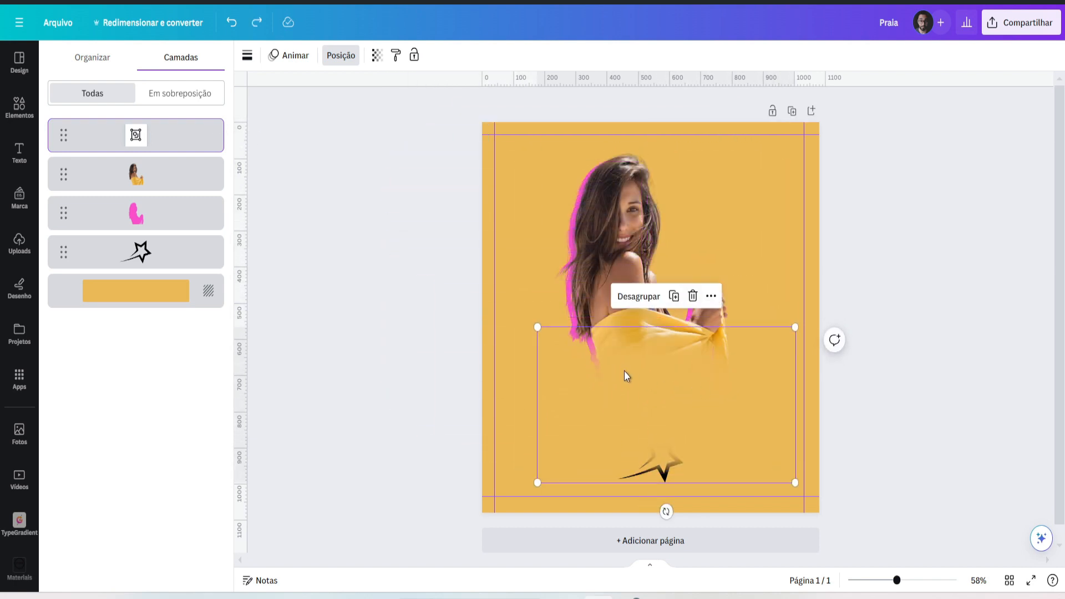
pyautogui.keyDown('shift'); pyautogui.click(166, 214); pyautogui.keyUp('shift')
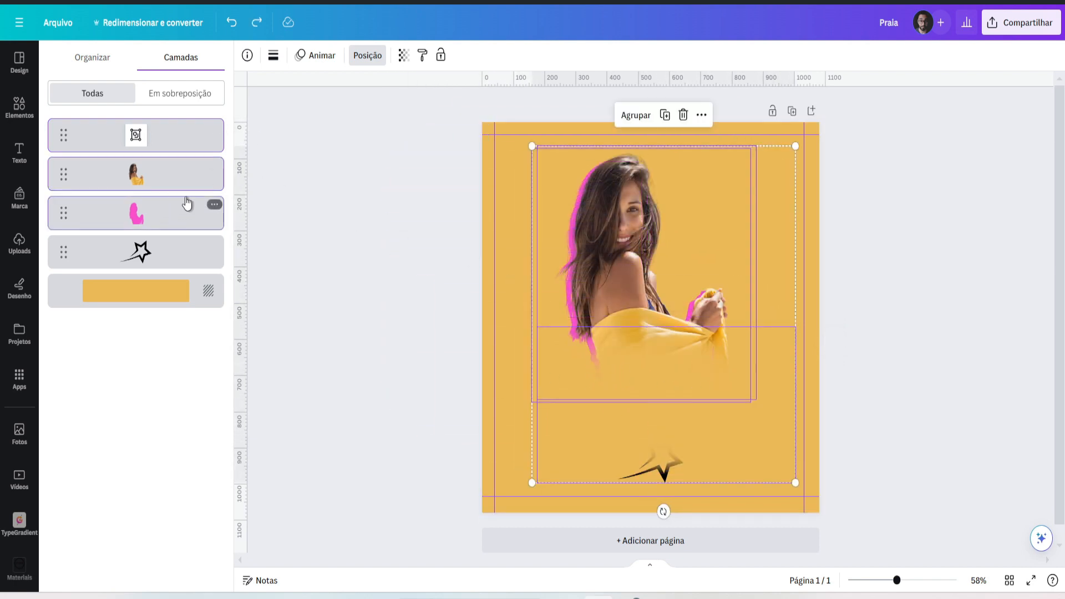
# Move the star layer to the top of the layer stack, above the gradient group.
pyautogui.click(166, 270)
pyautogui.moveTo(157, 262); pyautogui.dragTo(144, 130)
pyautogui.press('Escape')
pyautogui.click(921, 261)
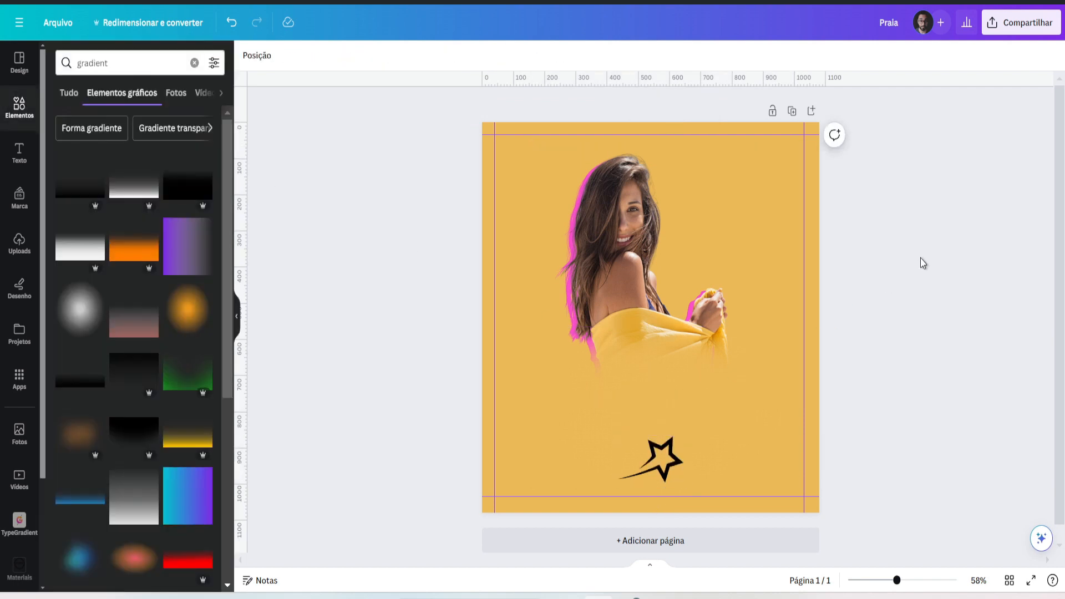
# Try moving the woman cutout upward on its own and undo the move.
pyautogui.moveTo(641, 338); pyautogui.dragTo(633, 302)
pyautogui.hotkey('ctrl', 'z')
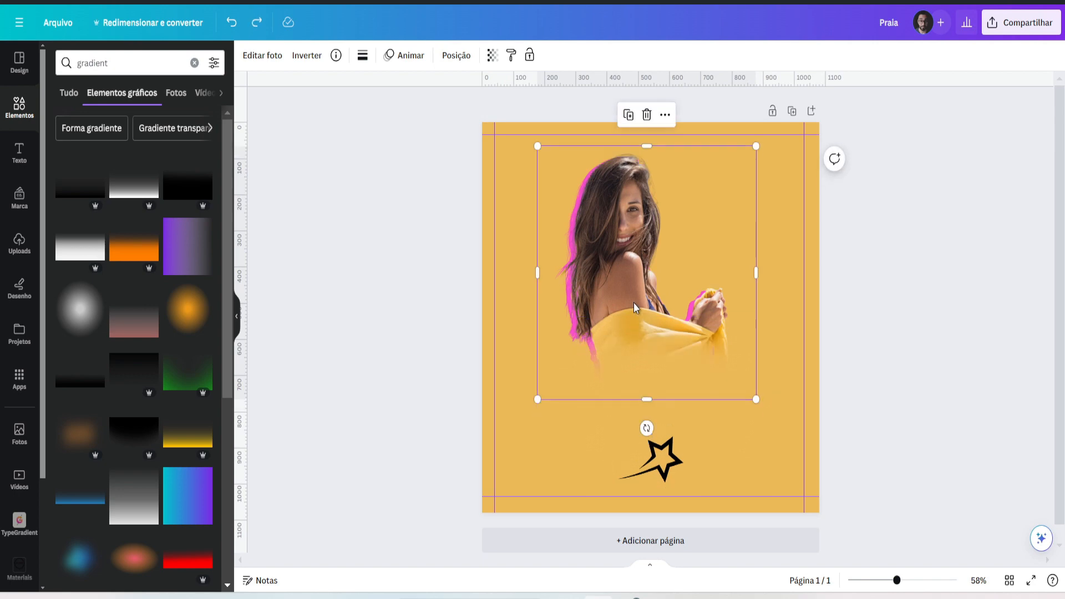
pyautogui.click(934, 335)
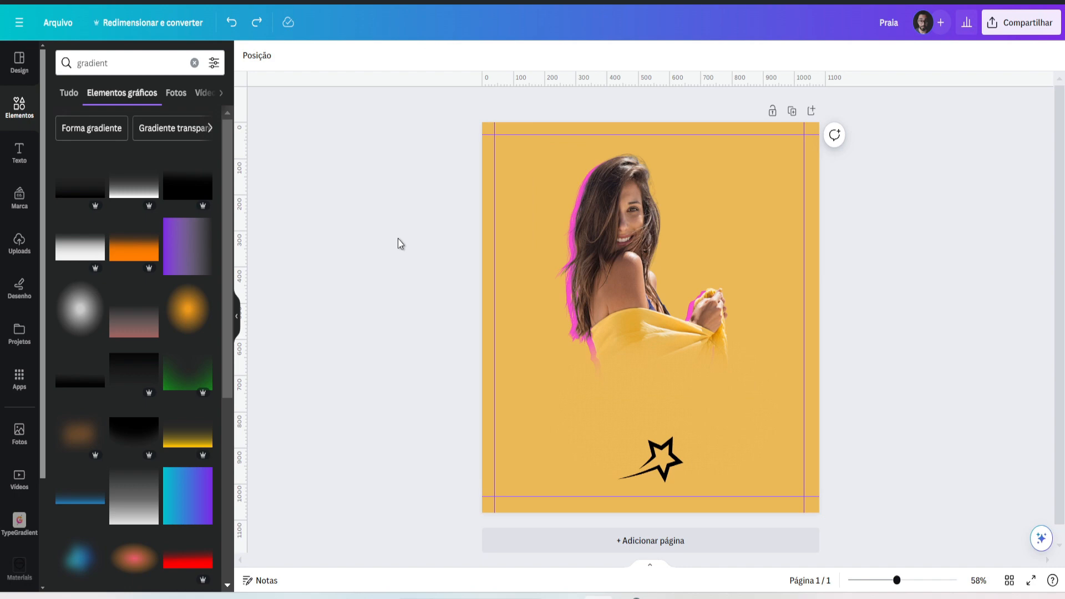
pyautogui.click(265, 56)
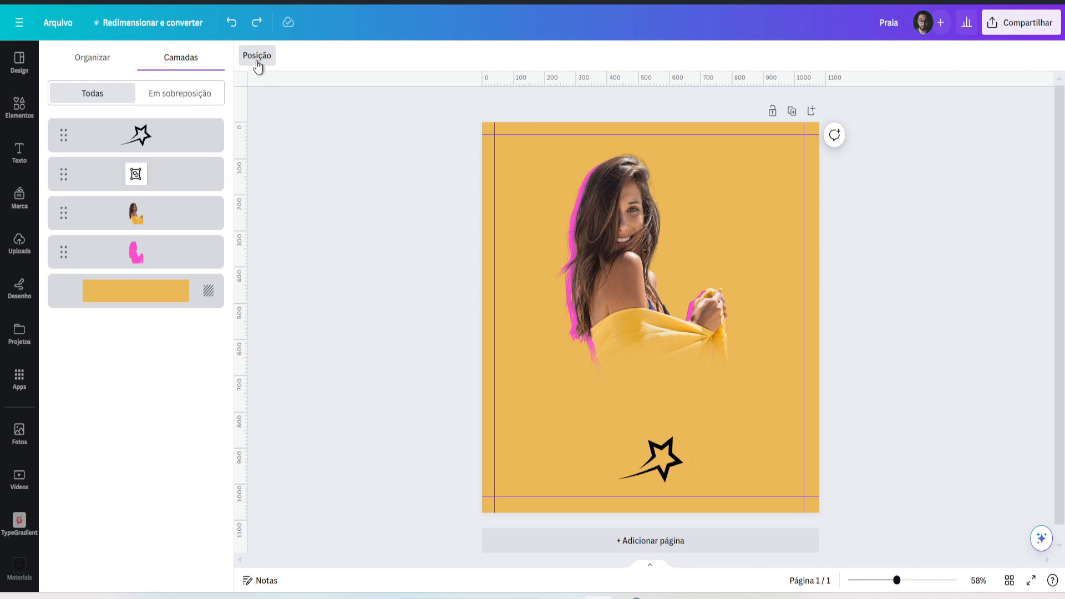
pyautogui.click(309, 169)
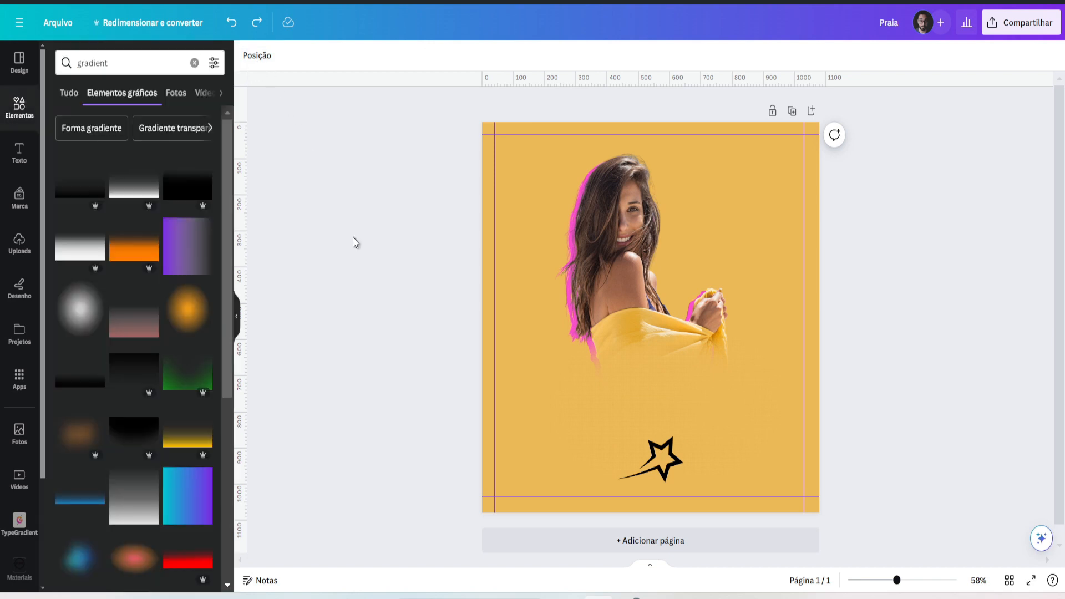
pyautogui.click(265, 56)
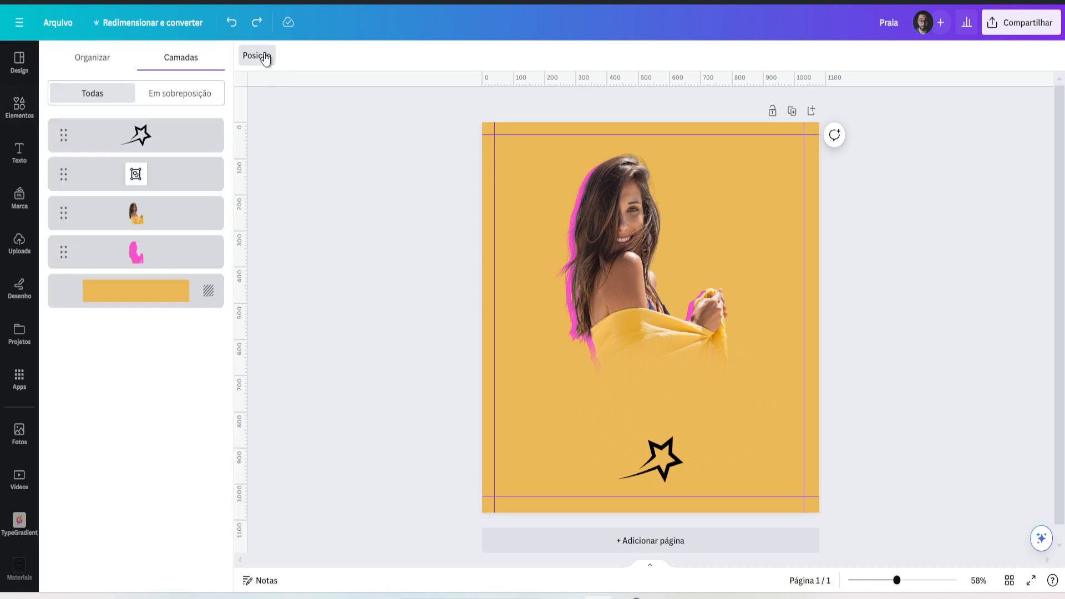
pyautogui.click(584, 248)
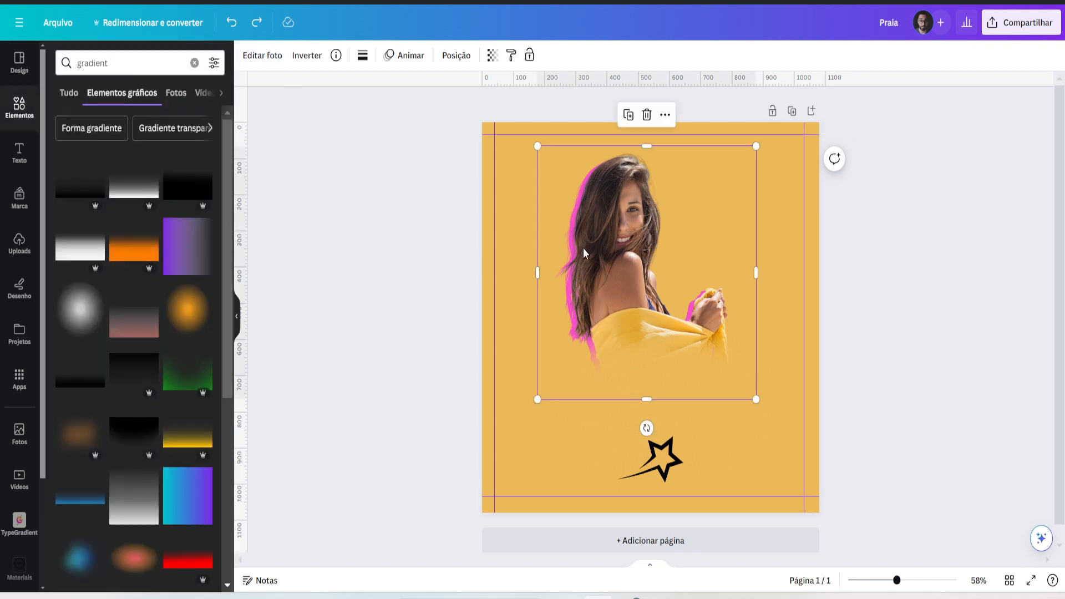
# Select the woman cutout and centre it horizontally on the page.
pyautogui.click(687, 461)
pyautogui.click(781, 256)
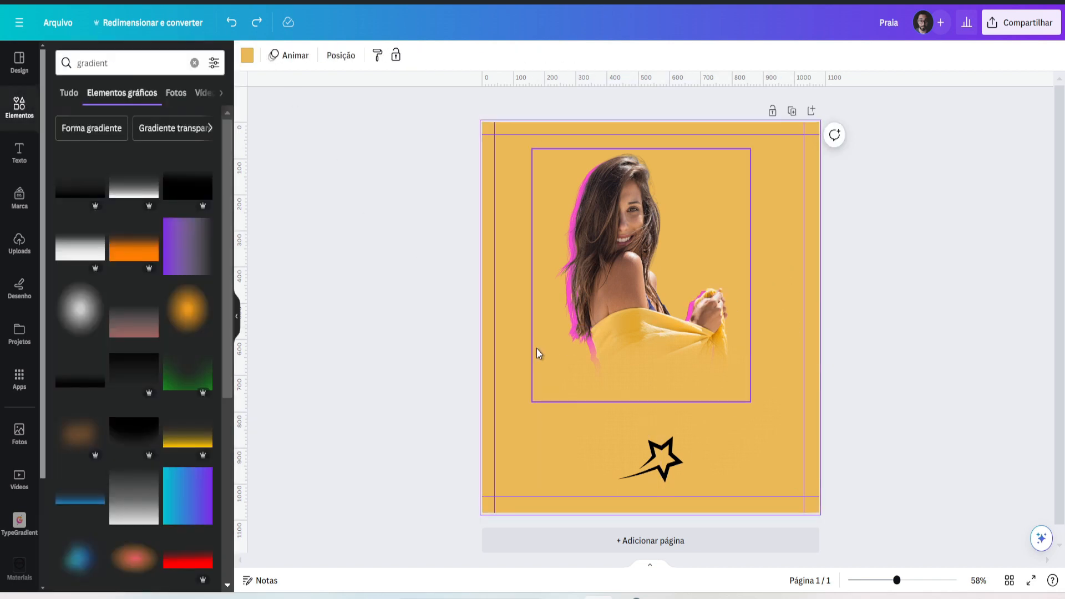
pyautogui.click(597, 325)
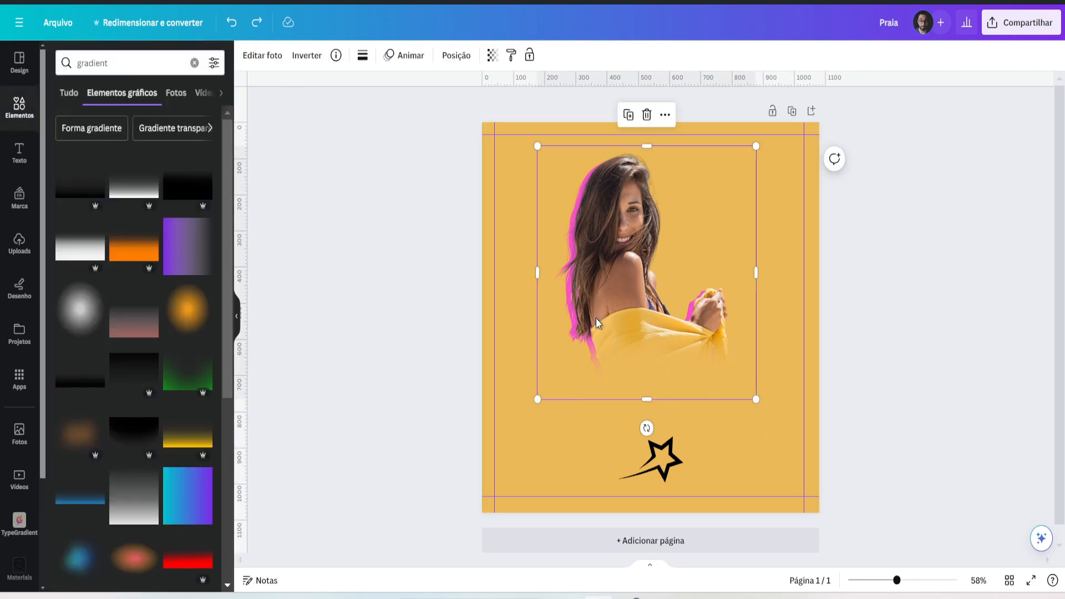
pyautogui.click(458, 56)
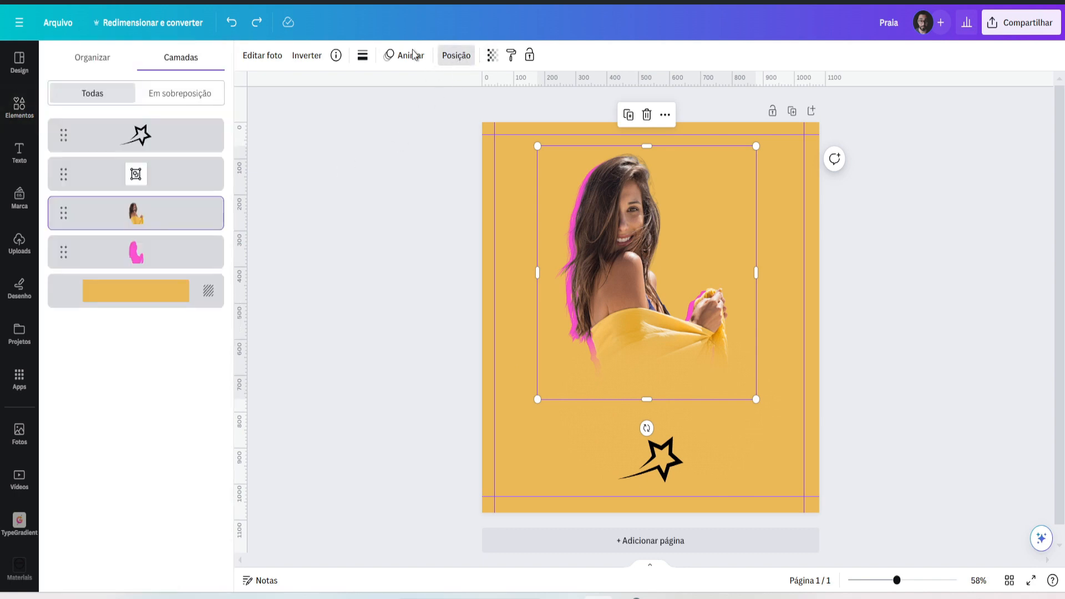
pyautogui.click(93, 58)
pyautogui.click(195, 56)
pyautogui.click(88, 60)
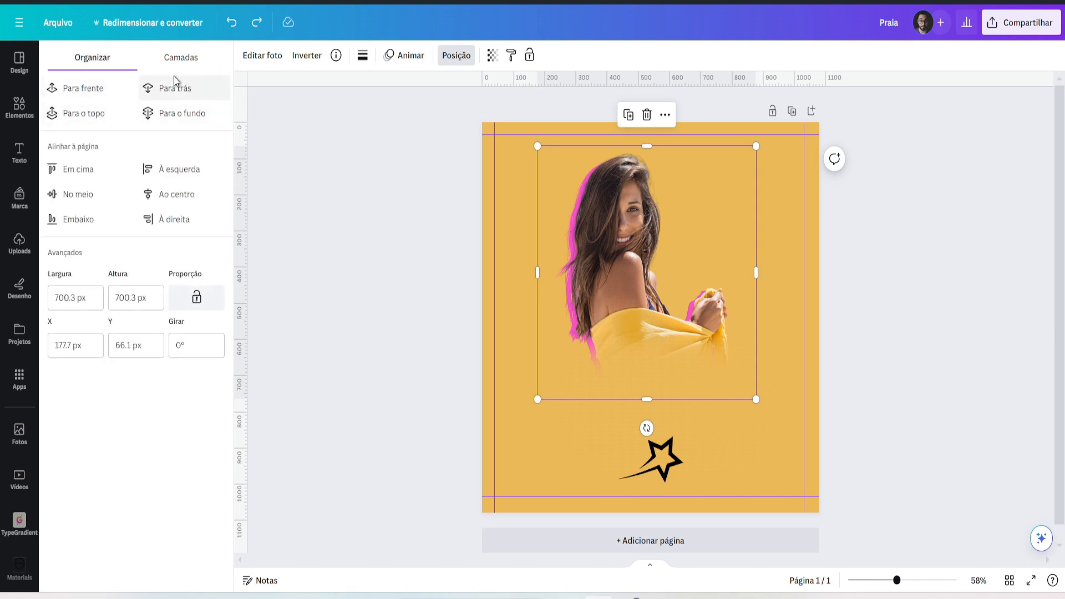
pyautogui.click(180, 189)
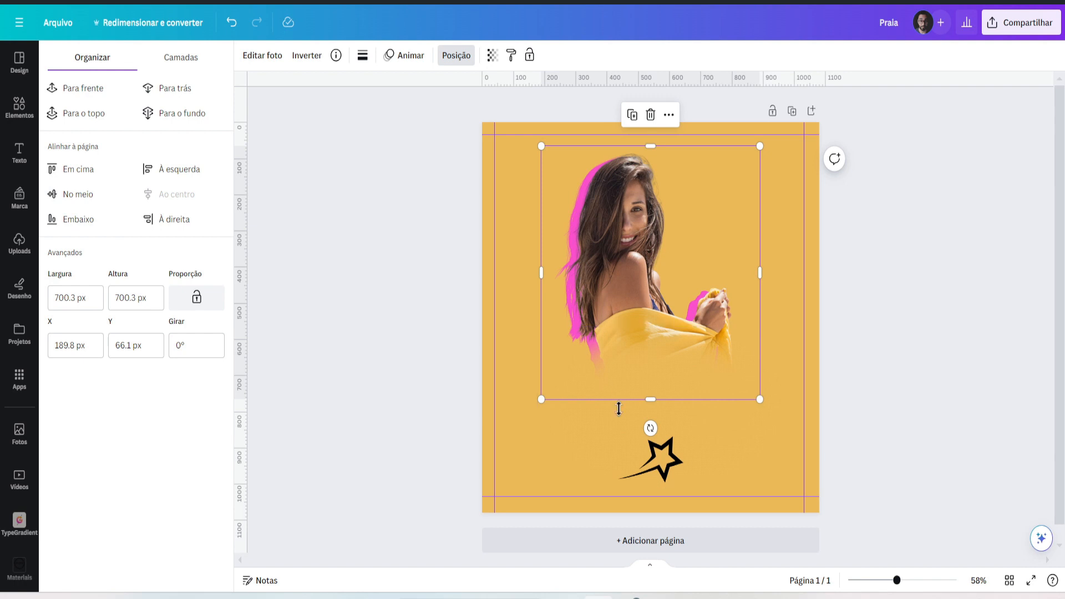
# Try the page alignments on the star, including top, bottom and middle, and return it to its place near the page's lower edge.
pyautogui.click(658, 456)
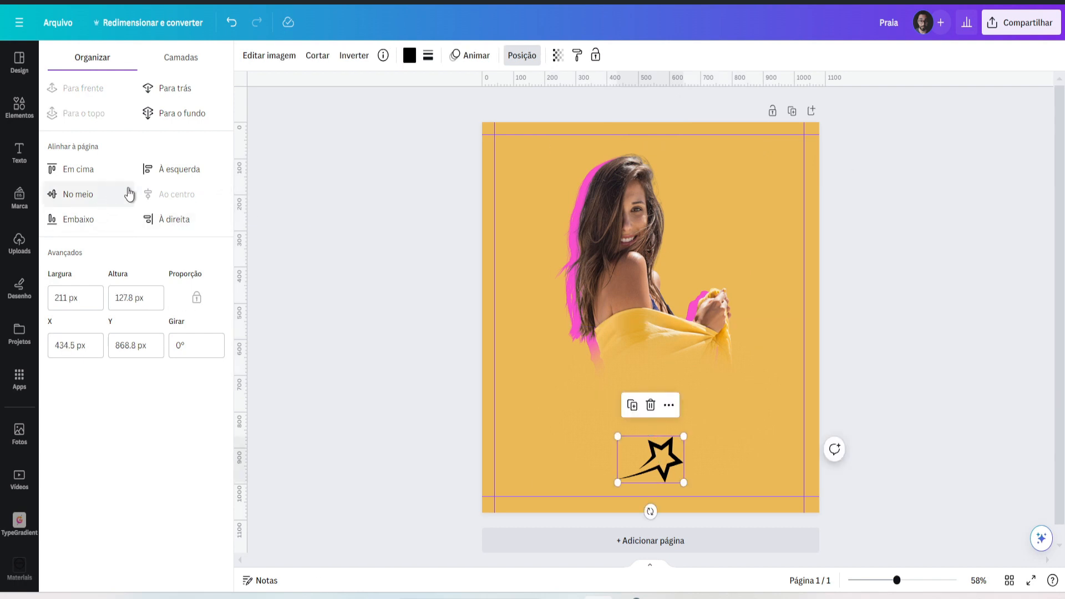
pyautogui.click(79, 172)
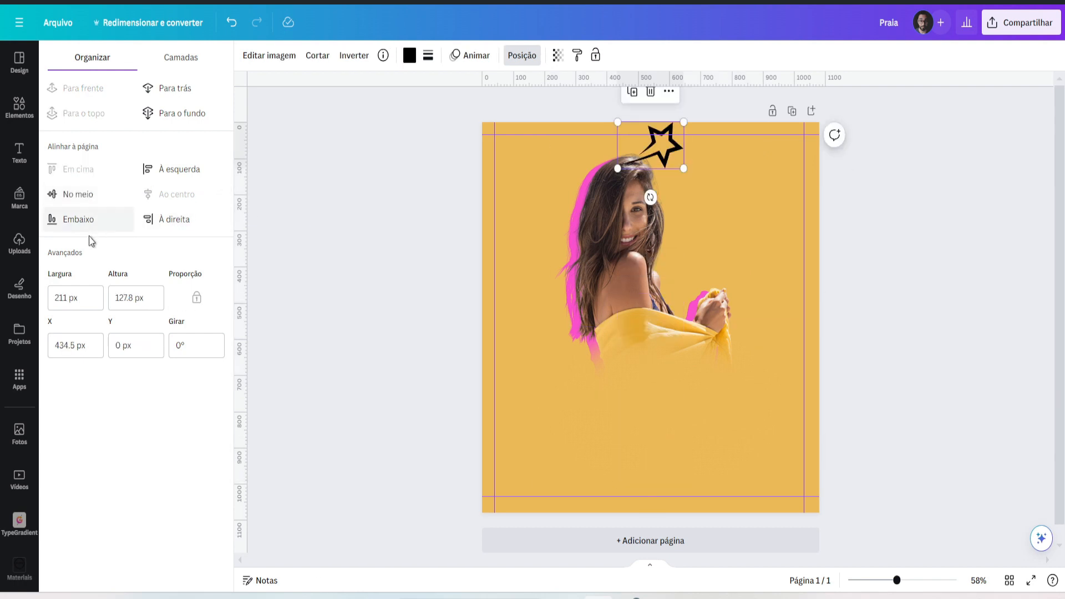
pyautogui.click(89, 220)
pyautogui.click(174, 219)
pyautogui.click(173, 169)
pyautogui.click(173, 194)
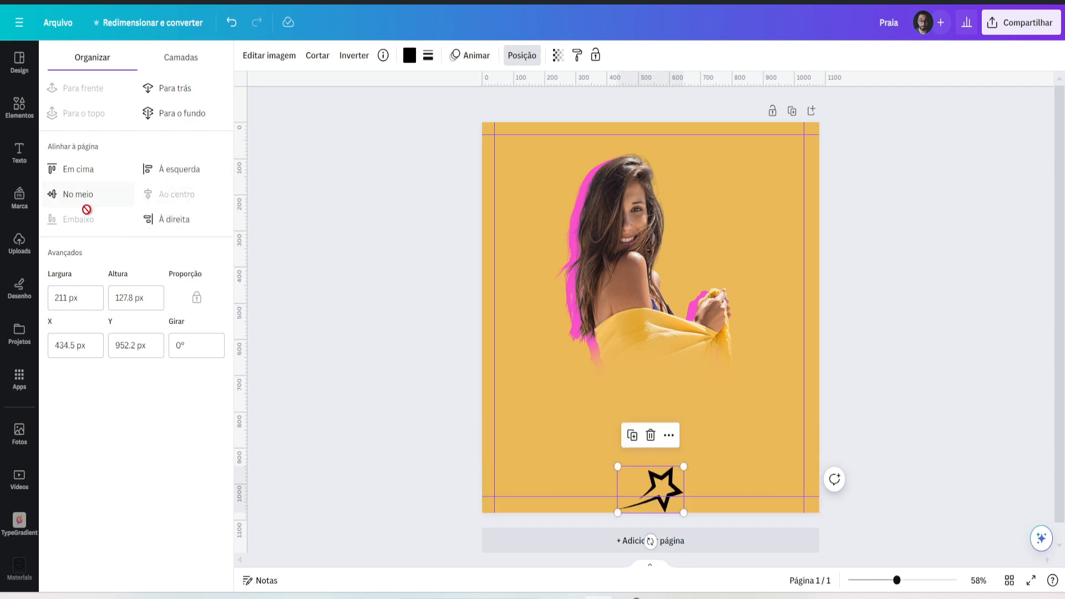
pyautogui.click(78, 194)
pyautogui.moveTo(665, 311); pyautogui.dragTo(665, 460)
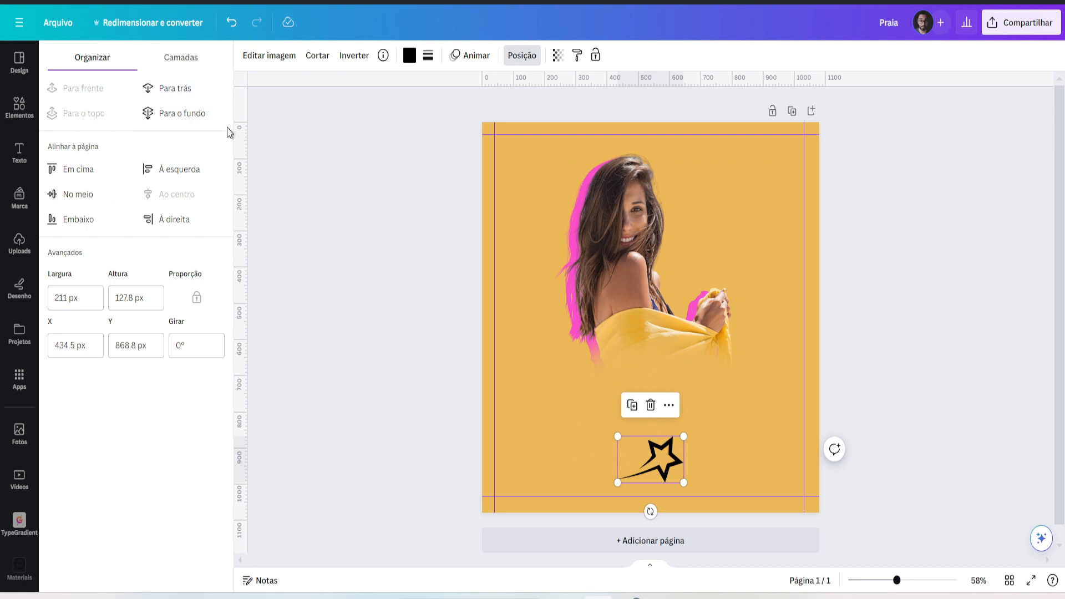
# Enlarge the star and place it over the woman's shoulder and yellow wrap.
pyautogui.click(181, 59)
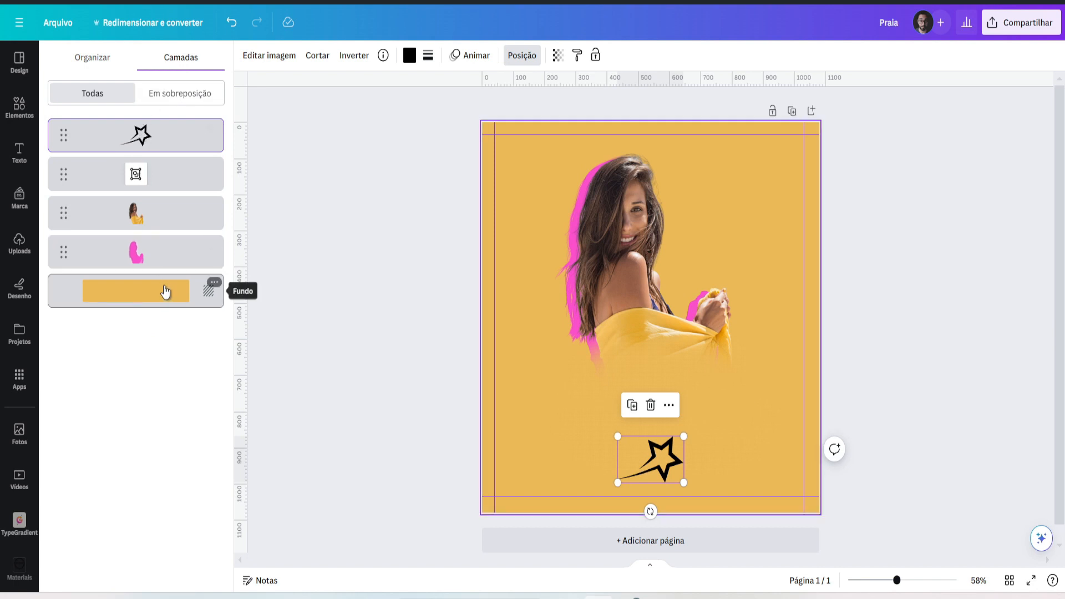
pyautogui.press('Escape')
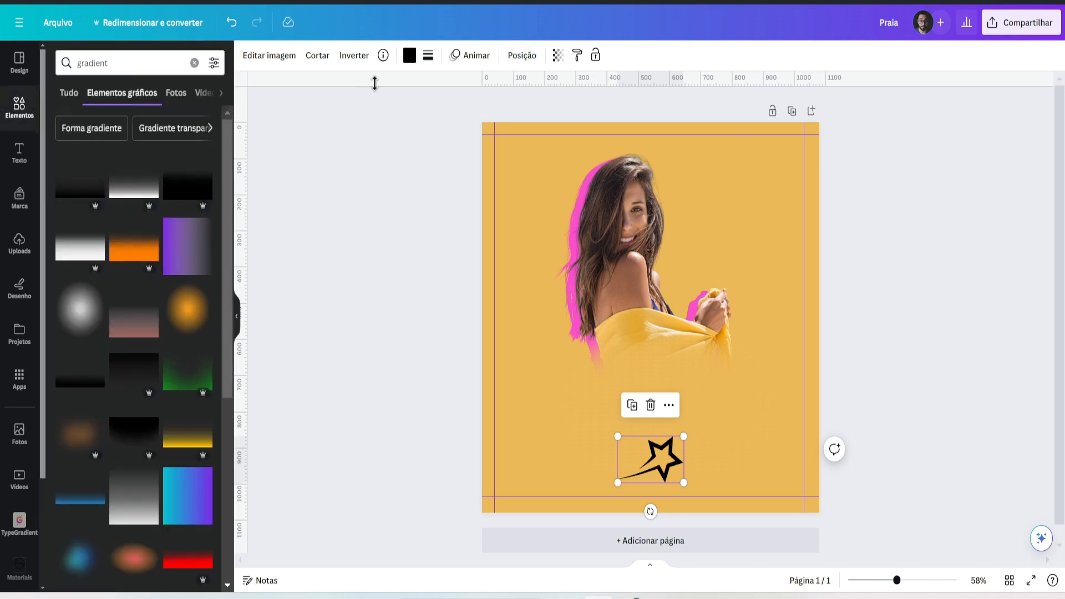
pyautogui.click(522, 55)
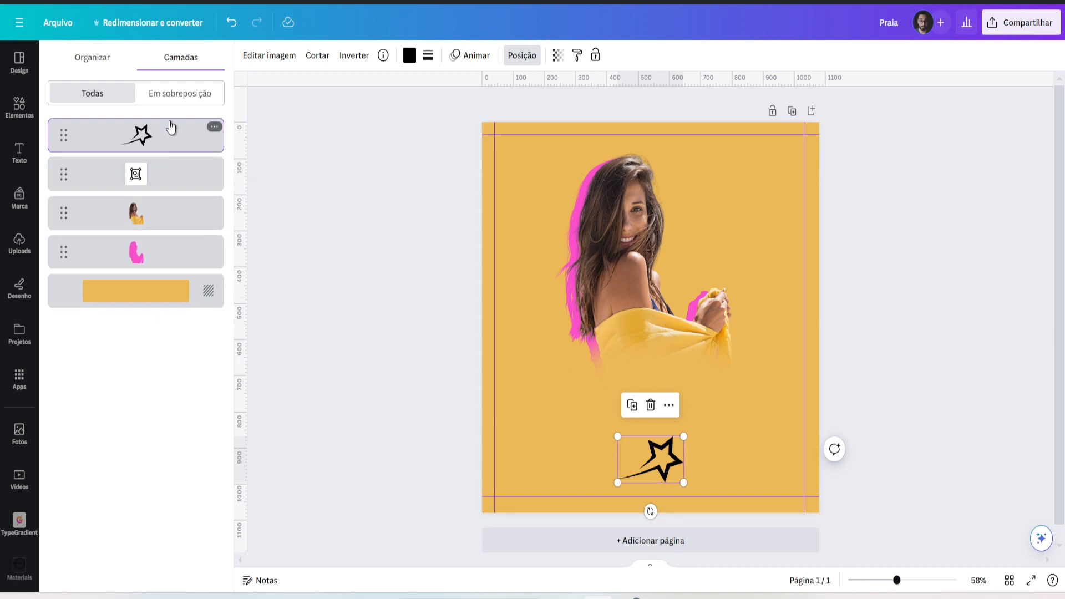
pyautogui.moveTo(684, 437); pyautogui.dragTo(681, 321)
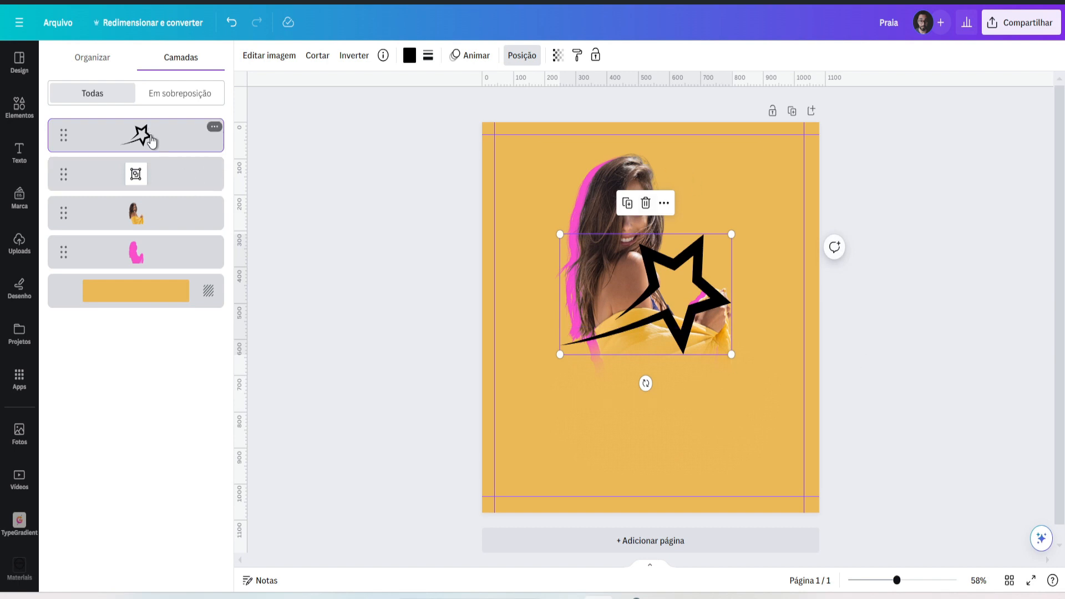
# Move the star layer to just above the background, and select the layers stacked over it one by one to inspect them.
pyautogui.moveTo(151, 142); pyautogui.dragTo(159, 268)
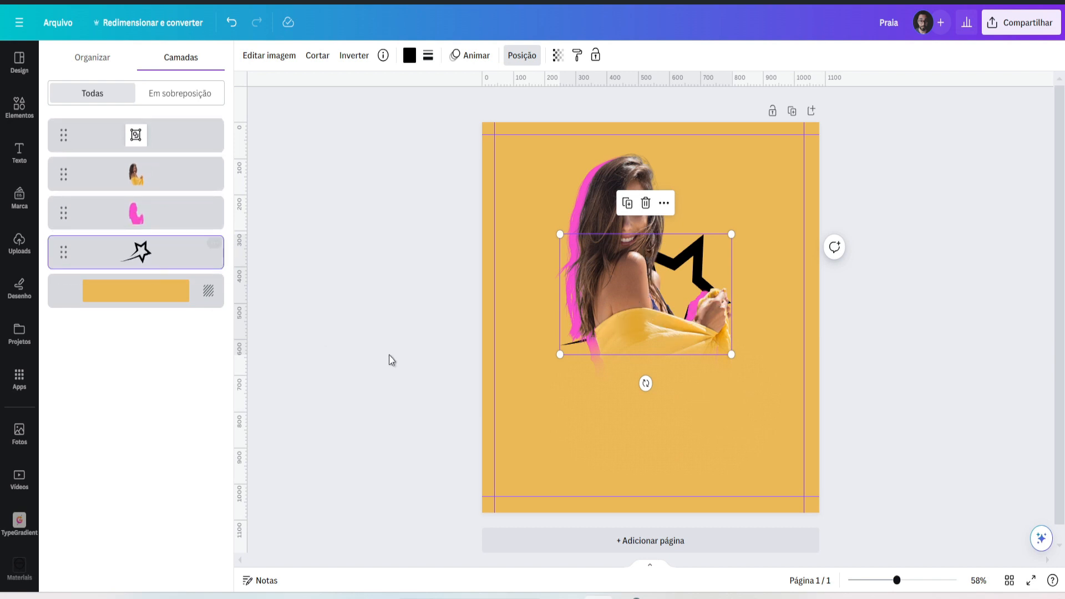
pyautogui.click(925, 300)
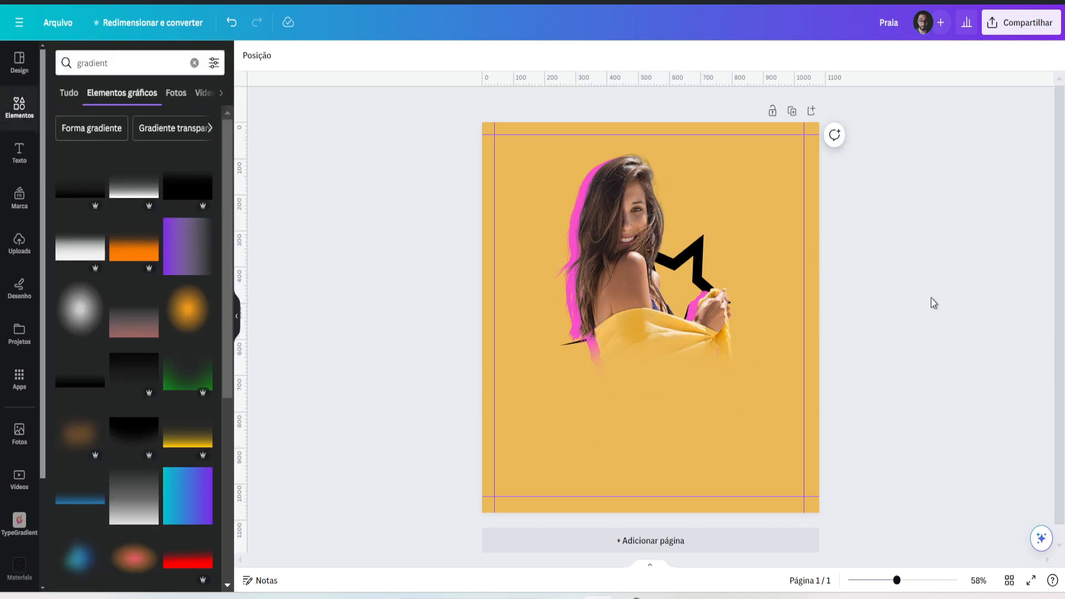
pyautogui.click(253, 57)
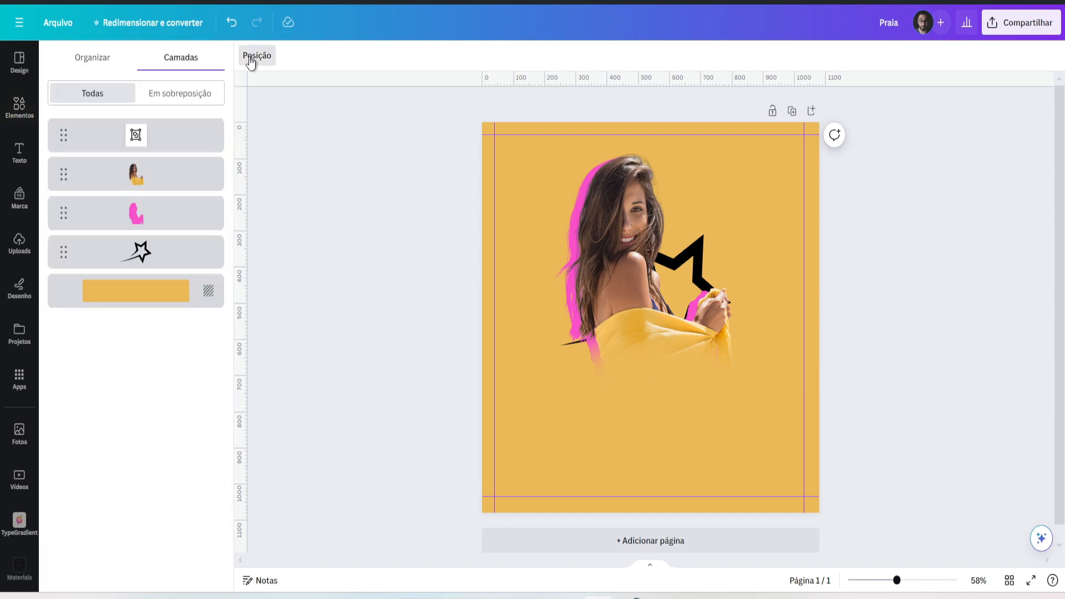
pyautogui.click(157, 181)
pyautogui.keyDown('shift'); pyautogui.click(145, 219); pyautogui.keyUp('shift')
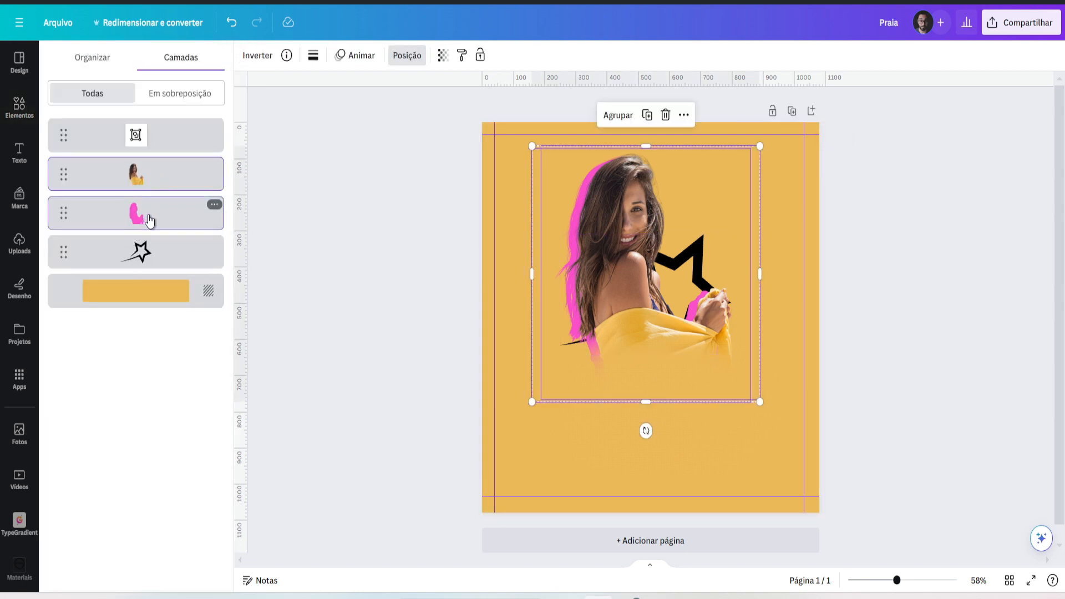
pyautogui.click(165, 265)
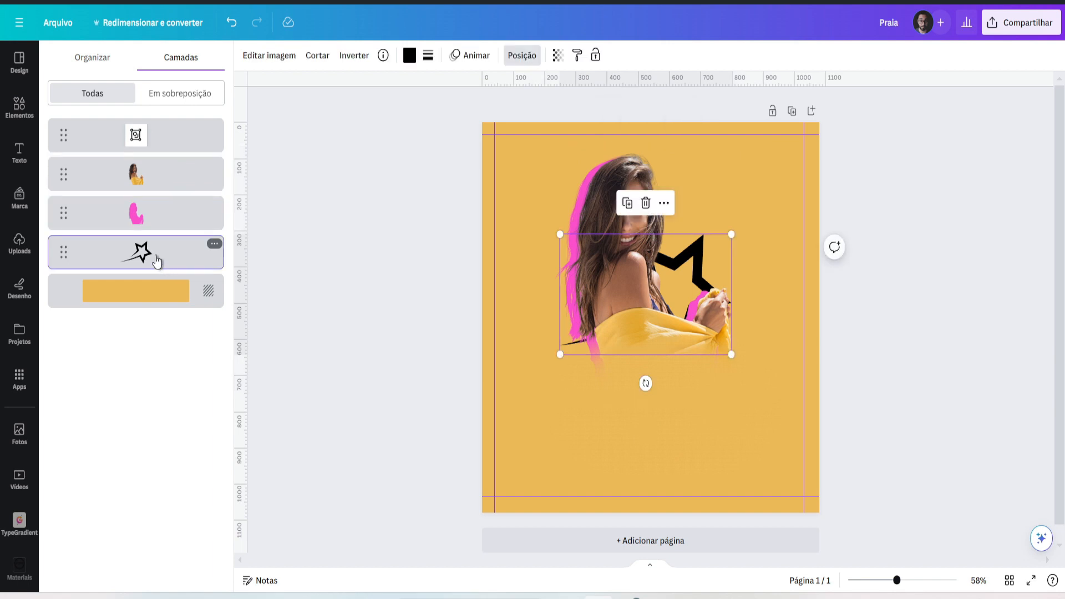
pyautogui.click(161, 175)
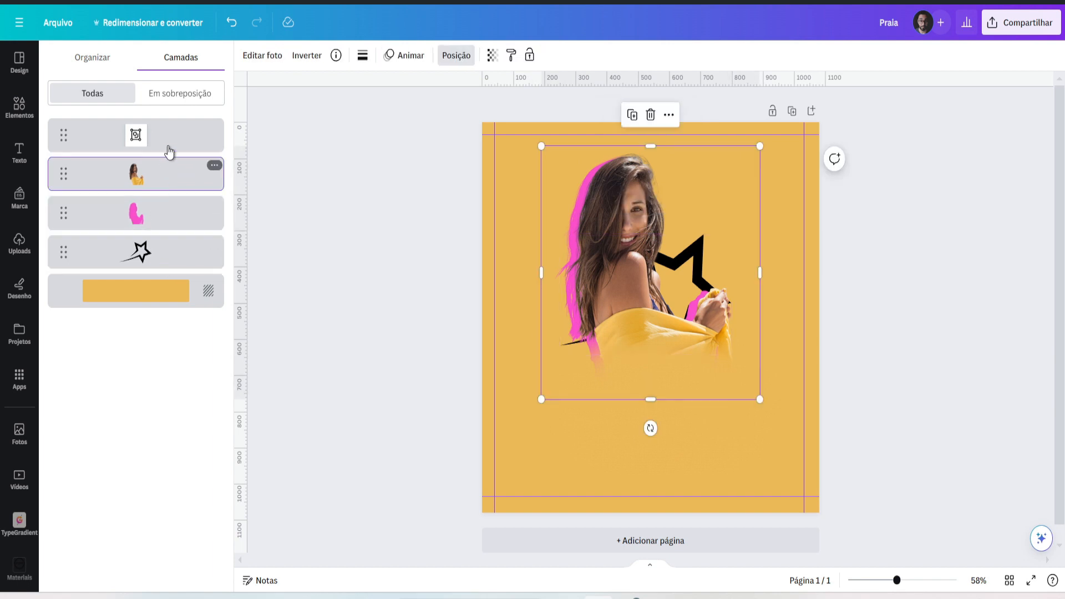
pyautogui.click(161, 141)
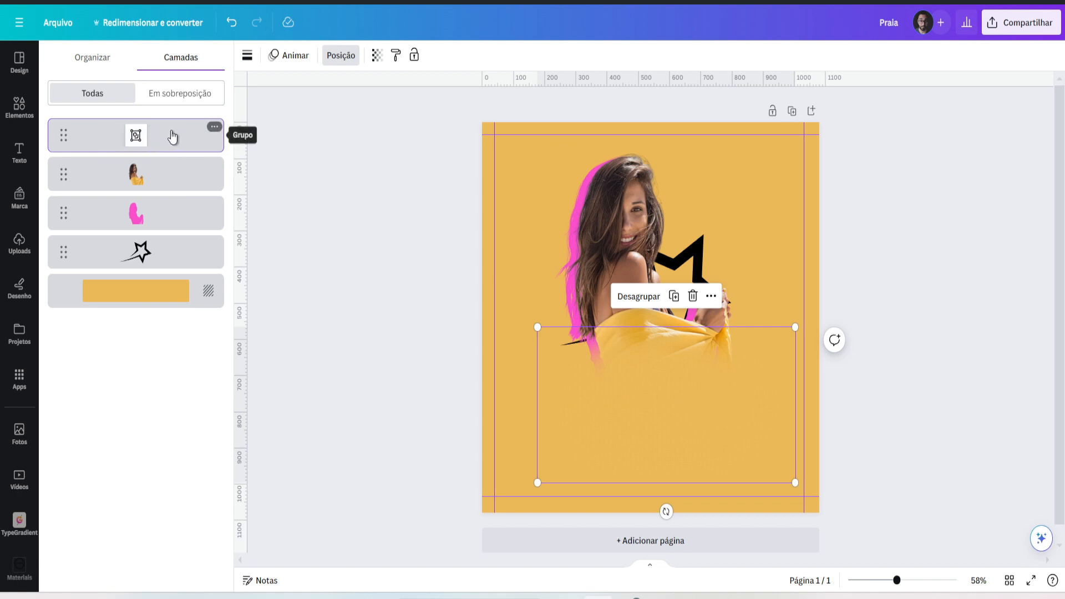
# Move the gradient group down the layer stack, between the pink silhouette and the star.
pyautogui.moveTo(172, 137); pyautogui.dragTo(170, 233)
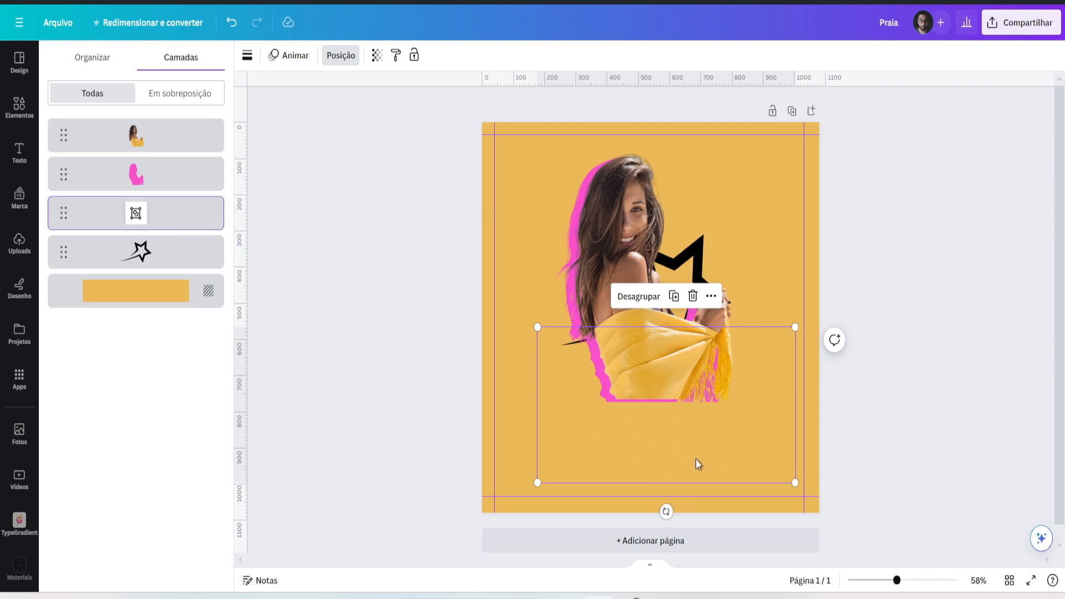
pyautogui.press('Escape')
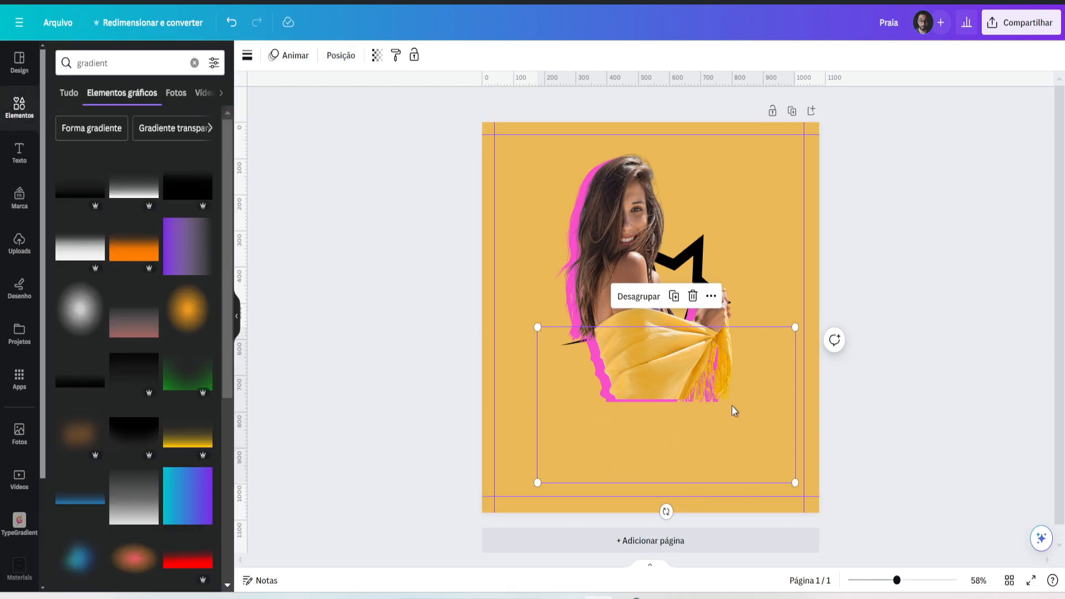
pyautogui.scroll(5, 733, 409)
pyautogui.scroll(-5, 780, 386)
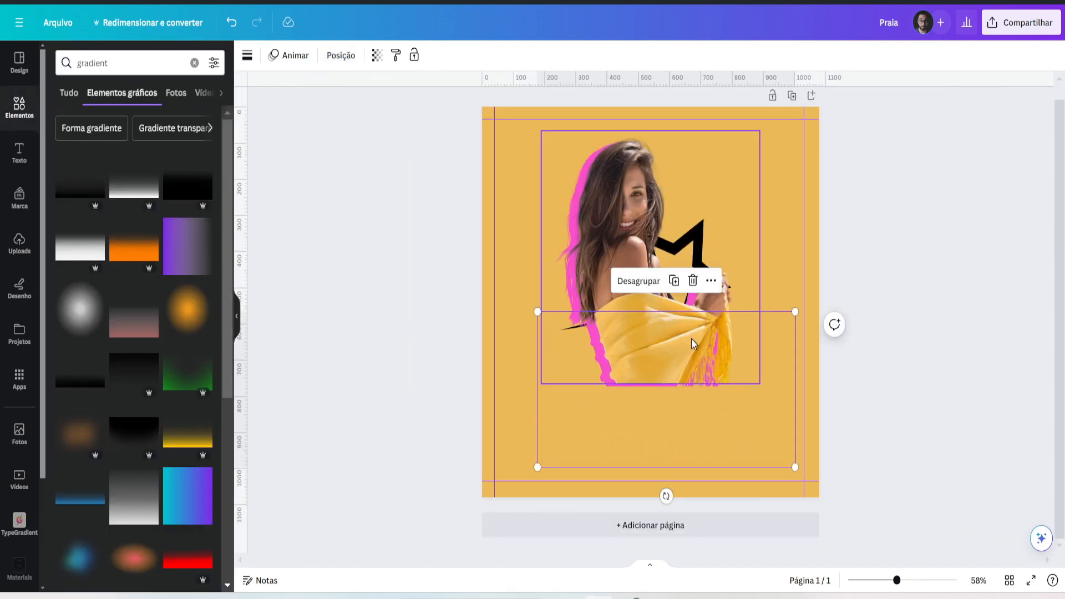
# Return the gradient group above the woman cutout and bring the star to the top of the layer stack.
pyautogui.click(337, 56)
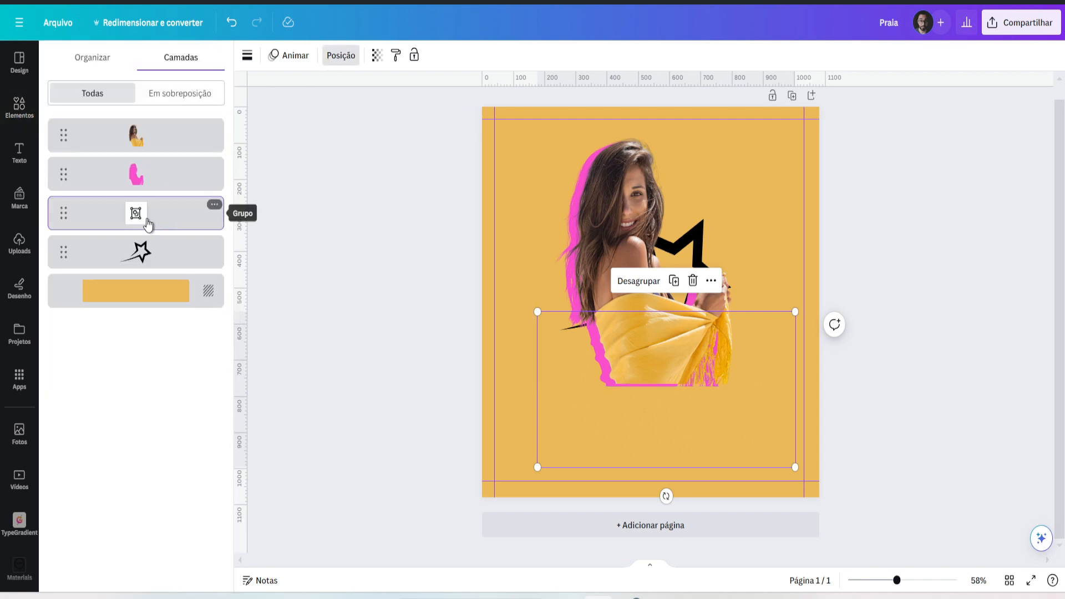
pyautogui.moveTo(136, 218); pyautogui.dragTo(135, 130)
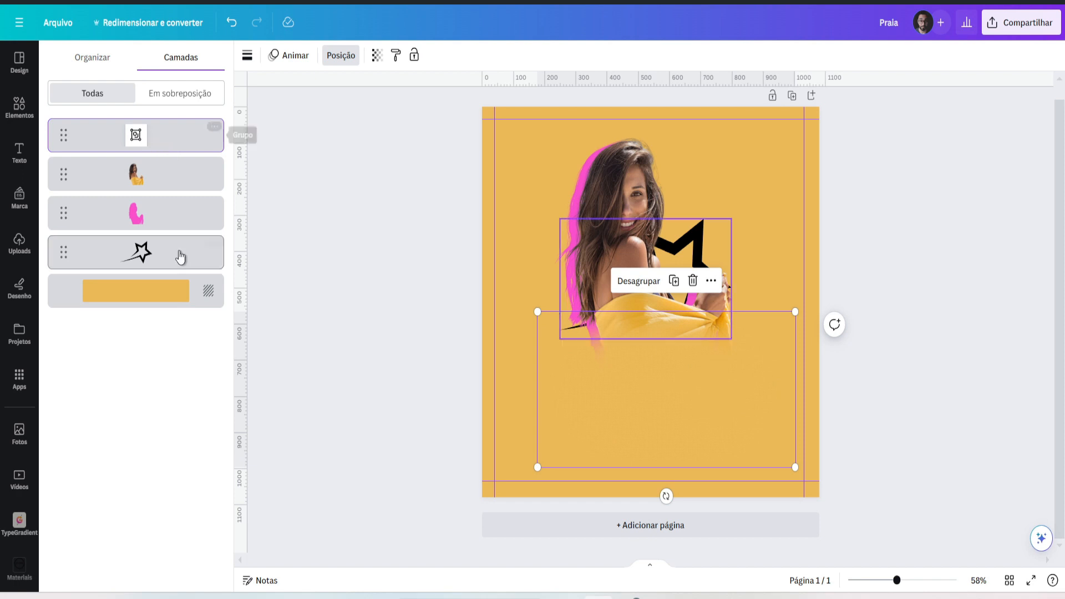
pyautogui.moveTo(155, 259); pyautogui.dragTo(146, 126)
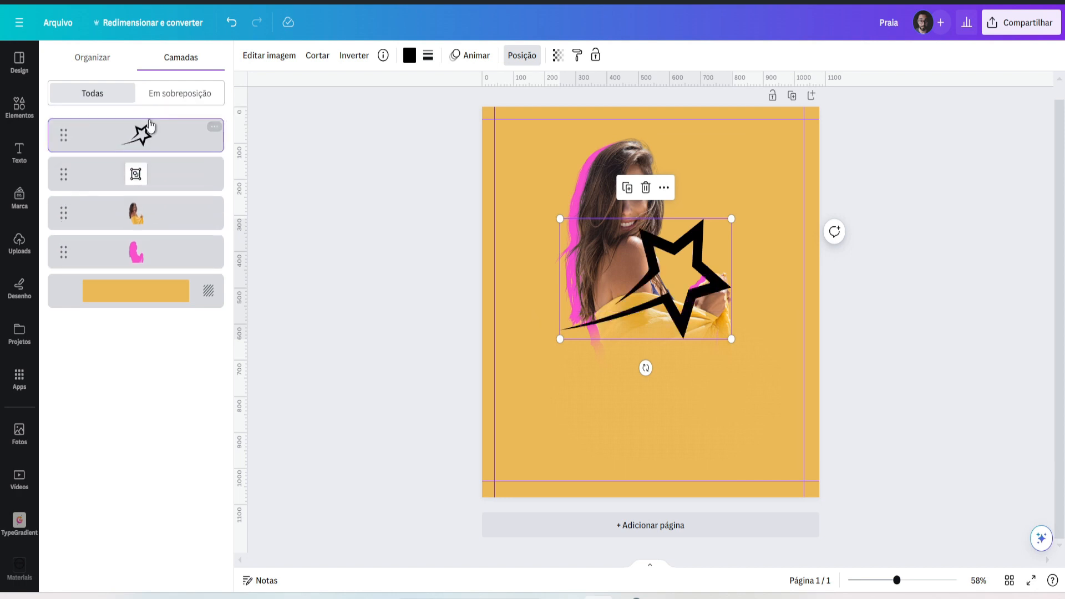
# Try the star at a transparency value of 31 and restore it to full opacity.
pyautogui.click(558, 55)
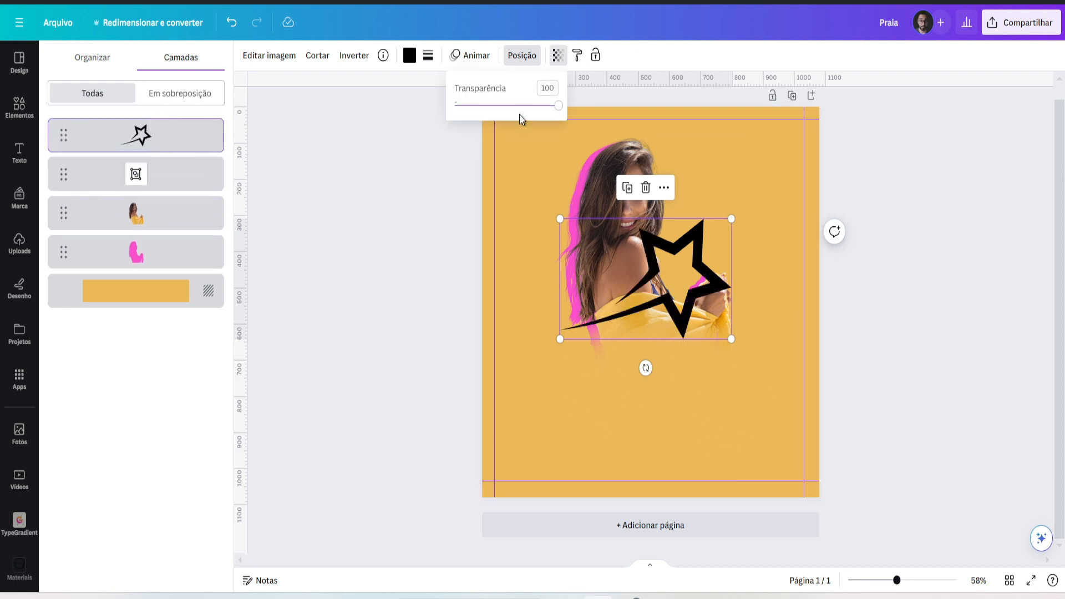
pyautogui.moveTo(505, 105)
pyautogui.mouseDown()
pyautogui.moveTo(477, 105)
pyautogui.moveTo(493, 113)
pyautogui.mouseUp()
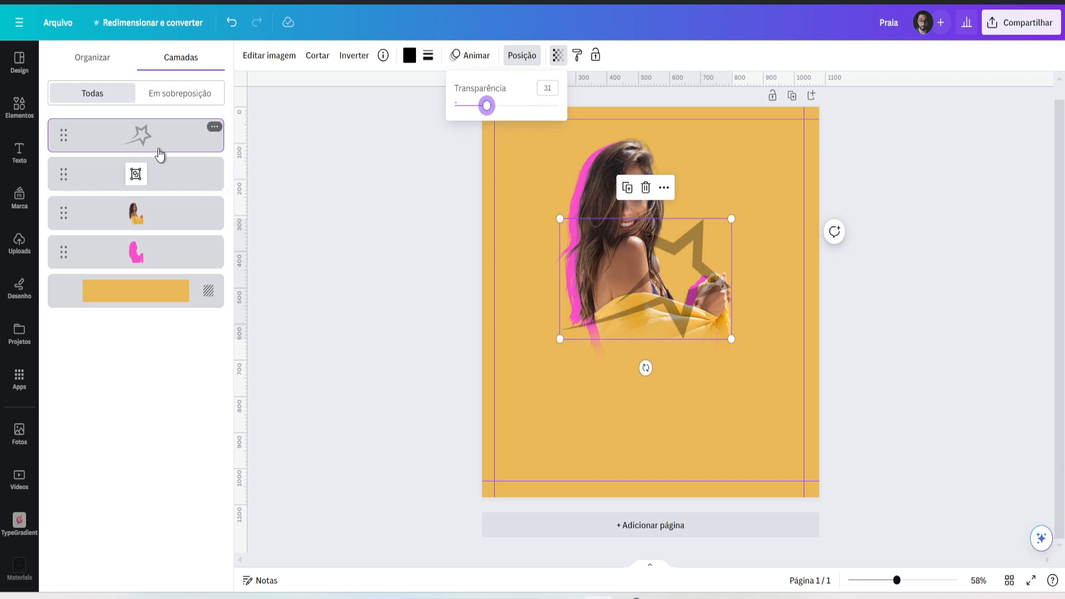
pyautogui.click(362, 272)
pyautogui.click(982, 309)
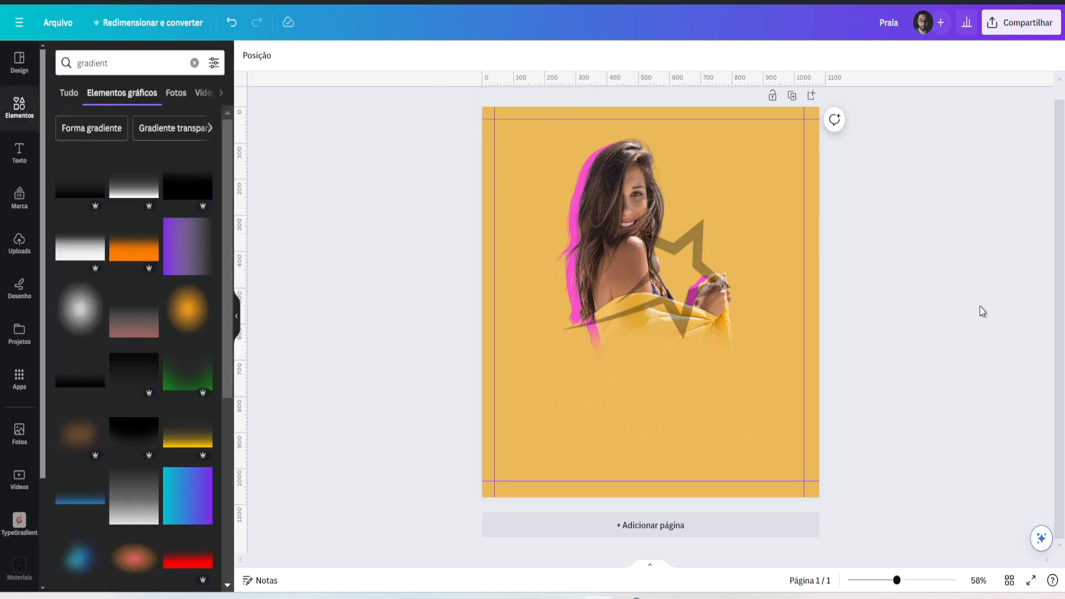
pyautogui.click(706, 284)
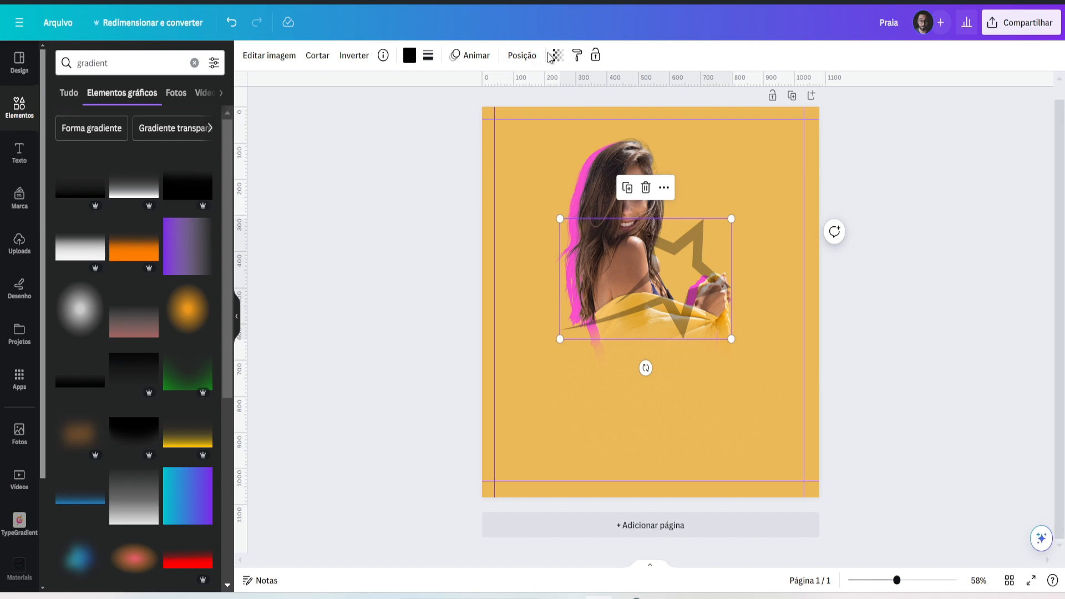
pyautogui.click(557, 55)
pyautogui.moveTo(488, 109); pyautogui.dragTo(552, 106)
pyautogui.click(882, 210)
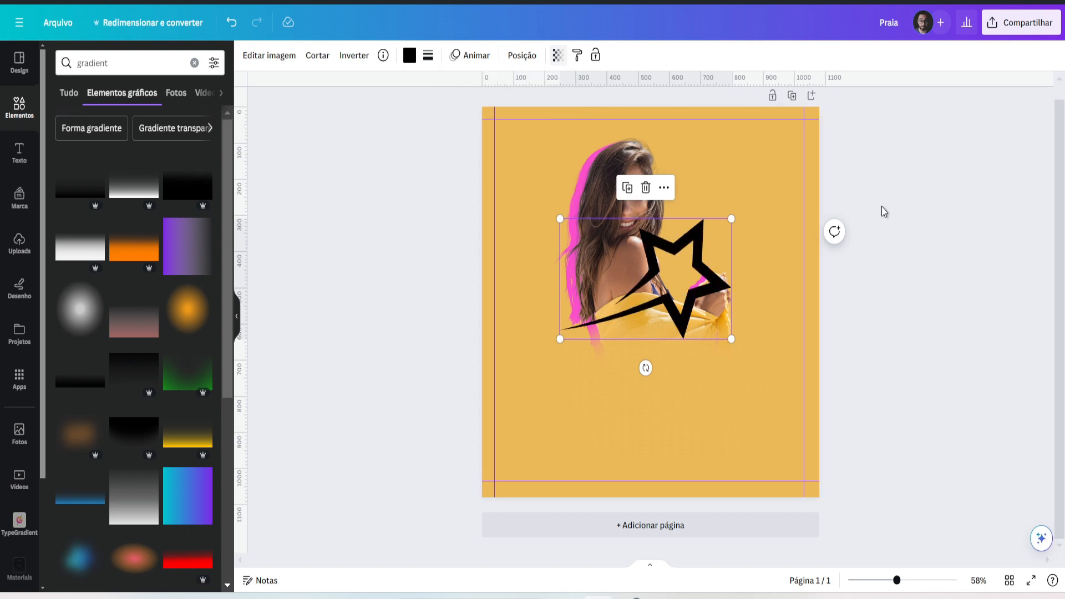
# Move the star down to the empty area below the woman cutout and review the layer order with the background and star layers selected.
pyautogui.moveTo(690, 291); pyautogui.dragTo(689, 420)
pyautogui.click(522, 55)
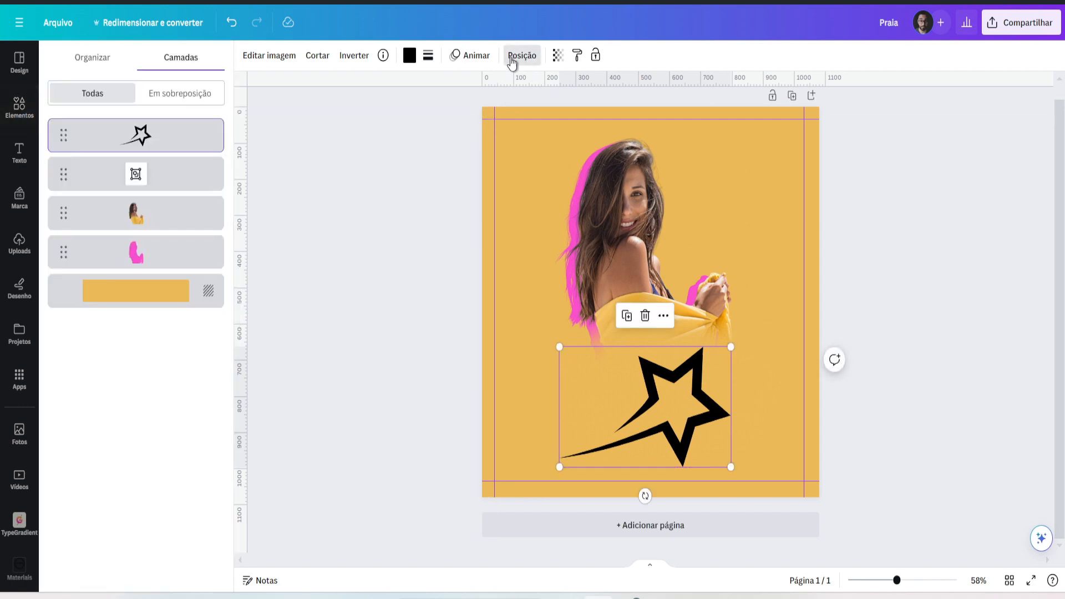
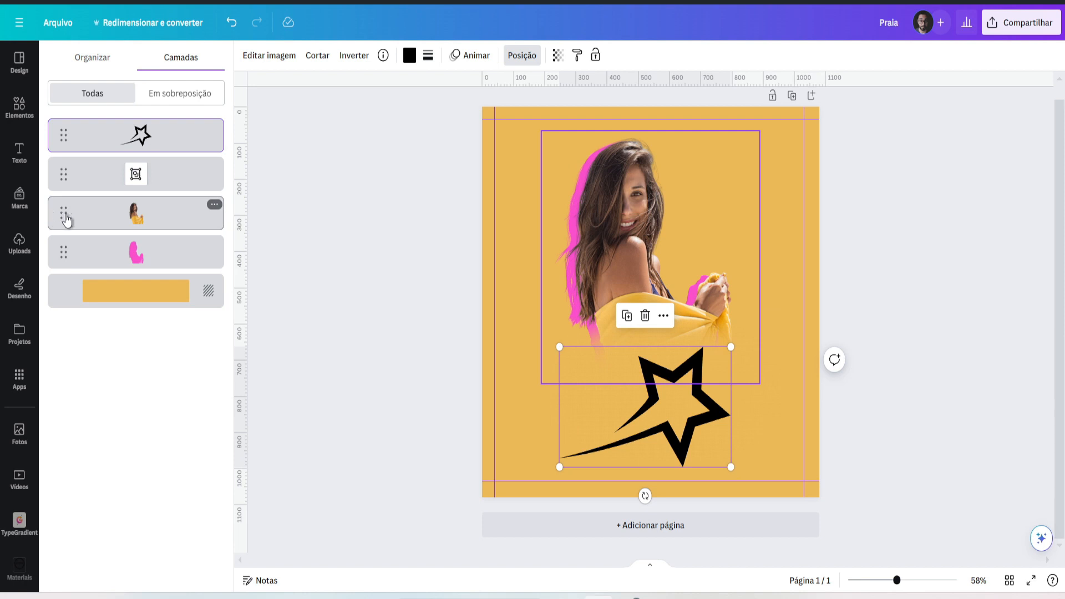
pyautogui.click(95, 280)
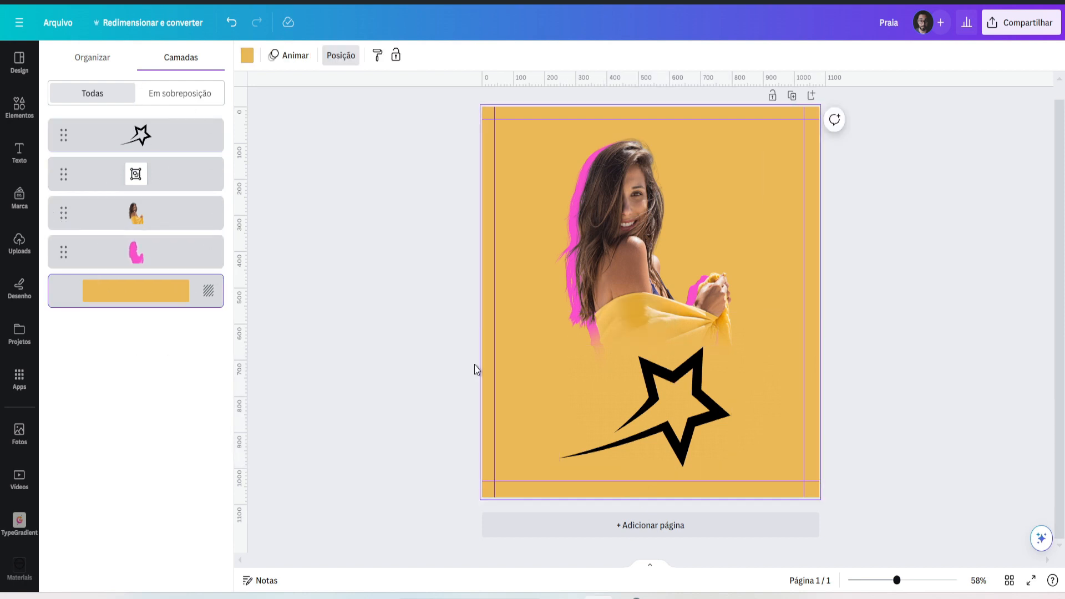
pyautogui.click(688, 364)
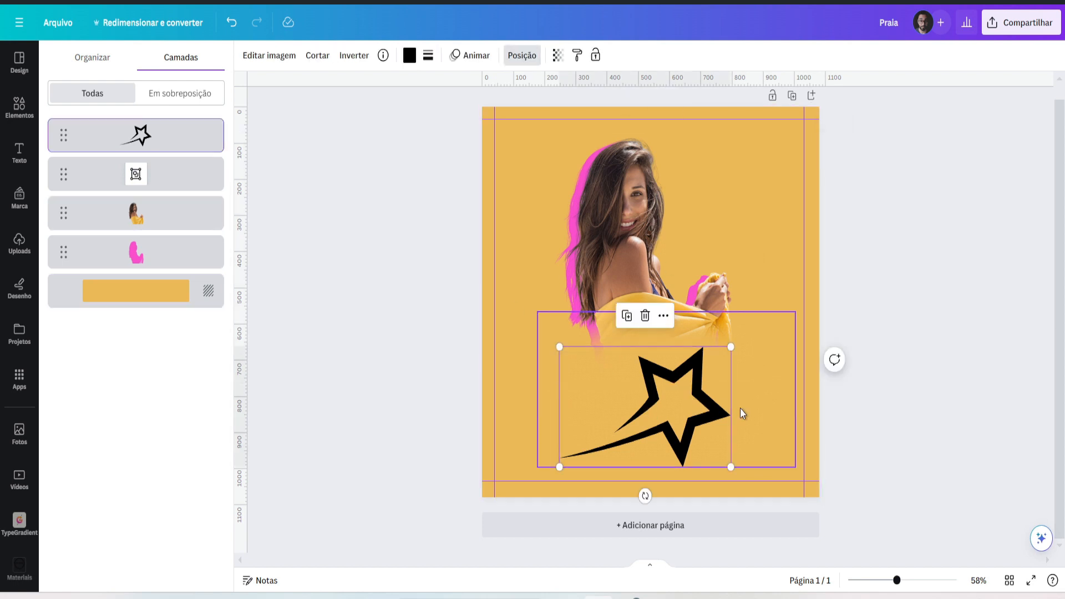
# Check the silhouette, woman and gradient group layers, and shrink the star near the bottom edge of the page.
pyautogui.click(361, 174)
pyautogui.click(268, 53)
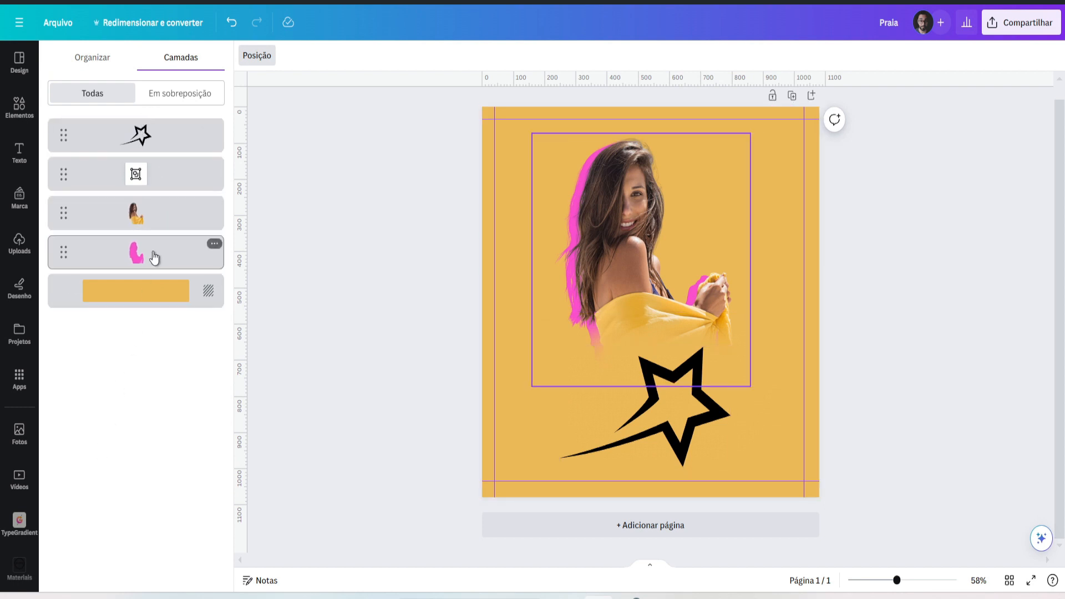
pyautogui.click(150, 214)
pyautogui.click(147, 171)
pyautogui.press('Escape')
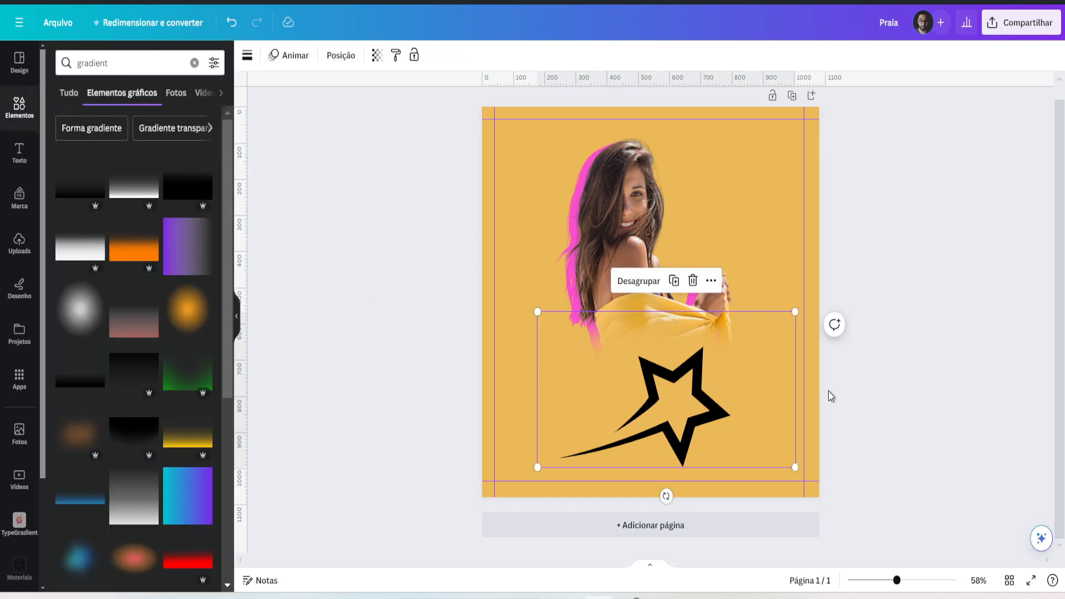
pyautogui.hotkey('ctrl', 'z')
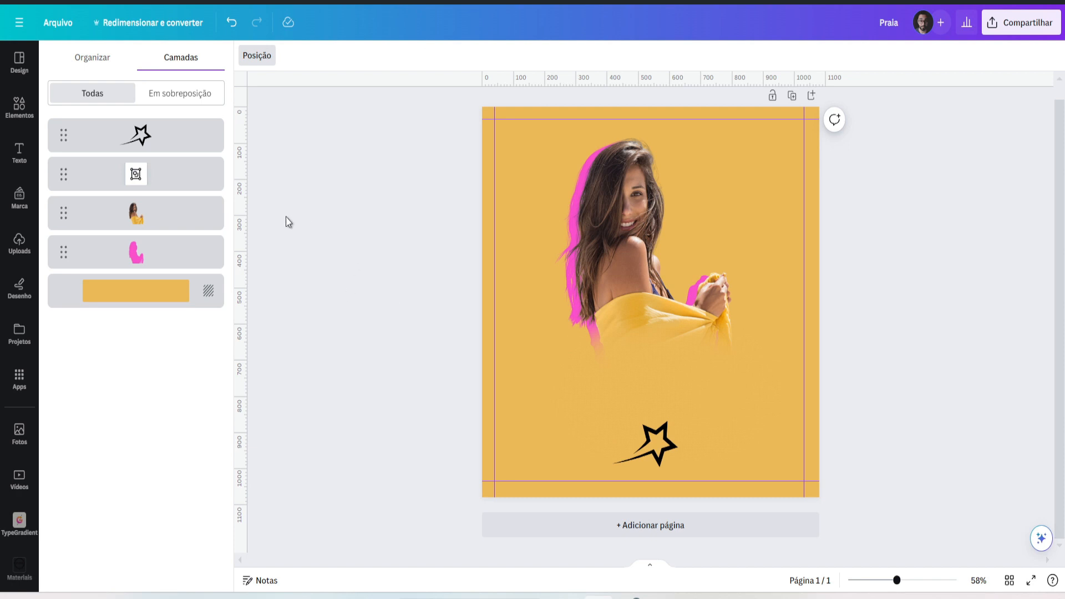
# Ungroup the gradient group and look through its individual gradient layers in the layer stack.
pyautogui.click(150, 175)
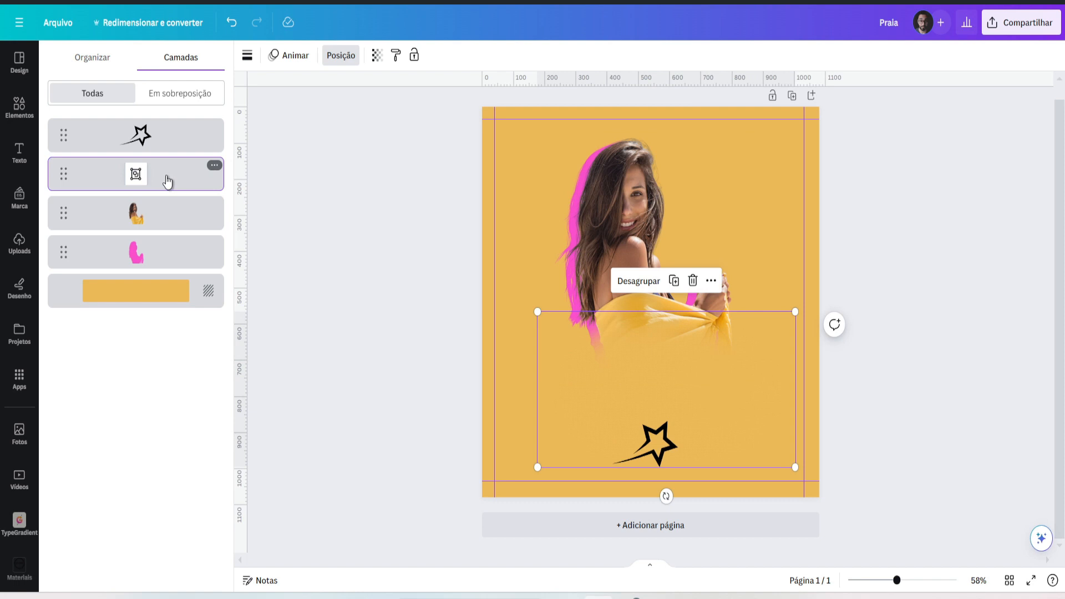
pyautogui.hotkey('ctrl', 'shift', 'g')
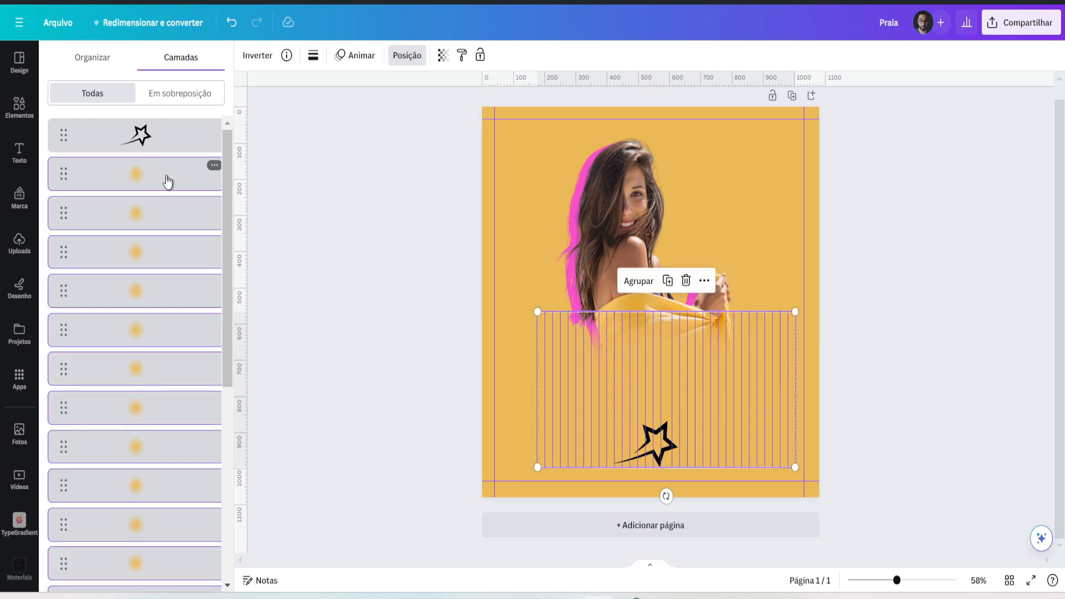
pyautogui.click(167, 189)
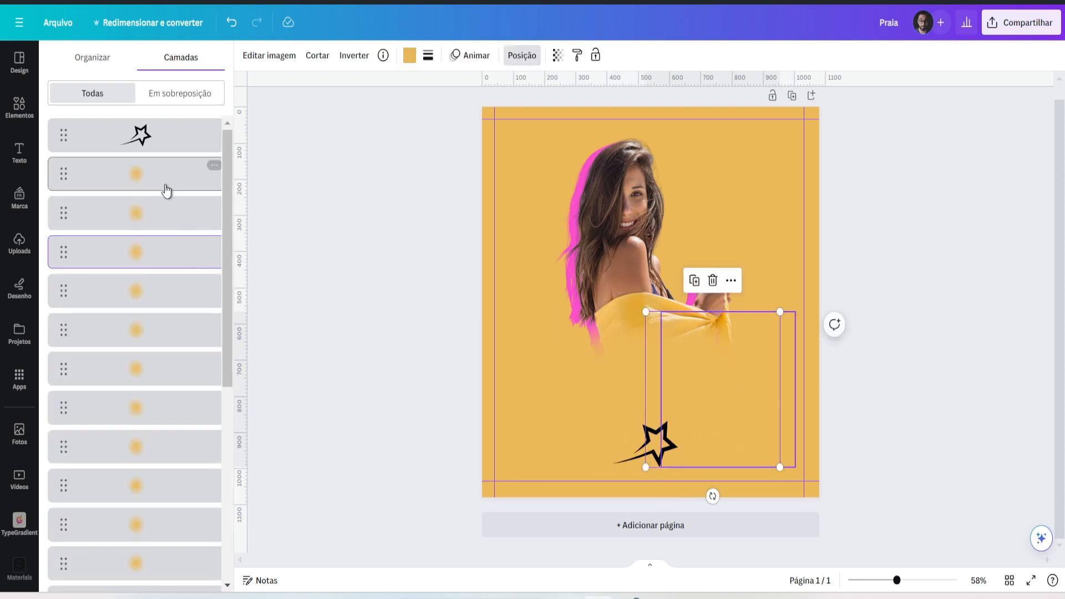
pyautogui.scroll(-6, 166, 190)
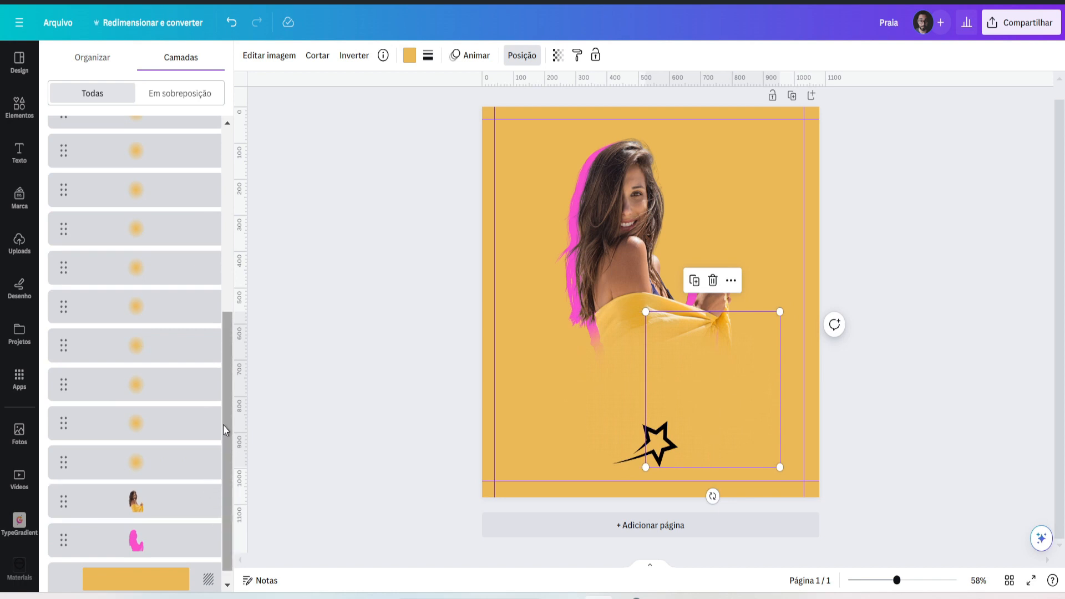
pyautogui.moveTo(224, 425); pyautogui.dragTo(222, 376)
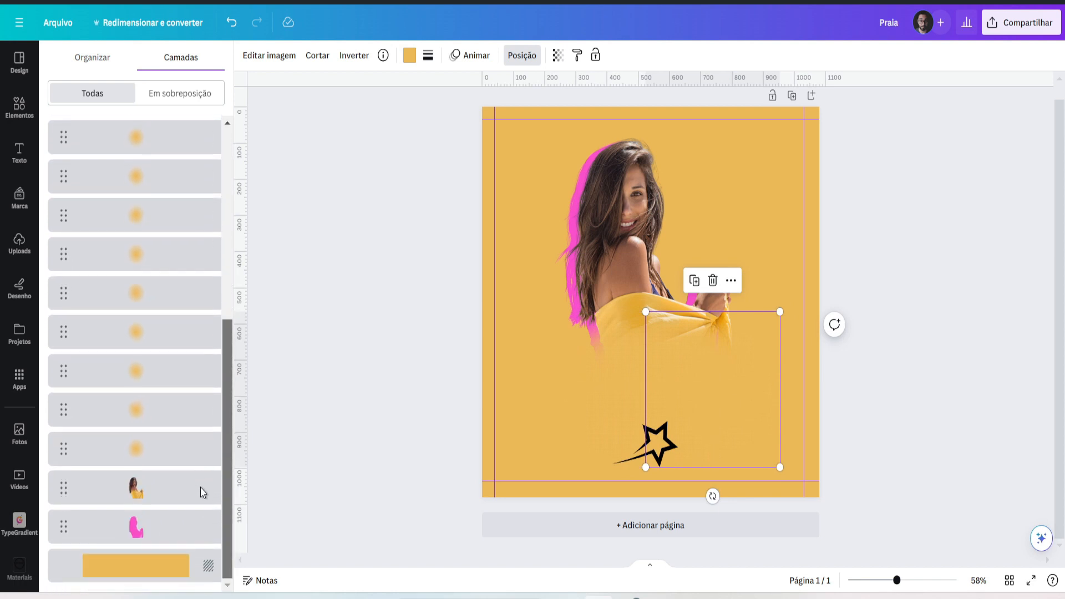
pyautogui.scroll(10, 204, 316)
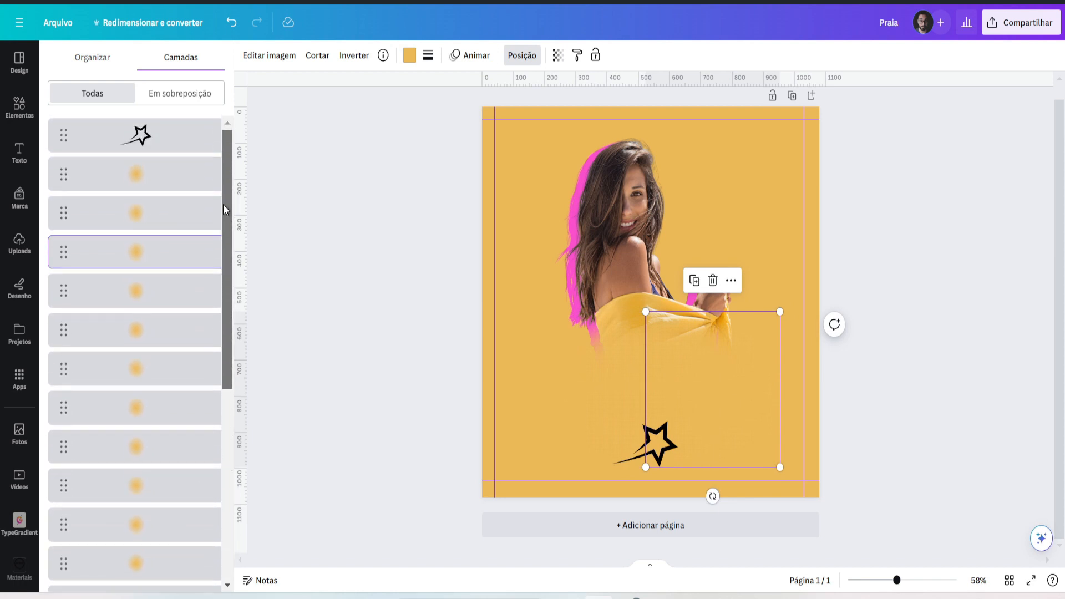
# Try grouping all the gradient layers, from the first one below the star to the last above the woman, and undo the grouping.
pyautogui.click(142, 173)
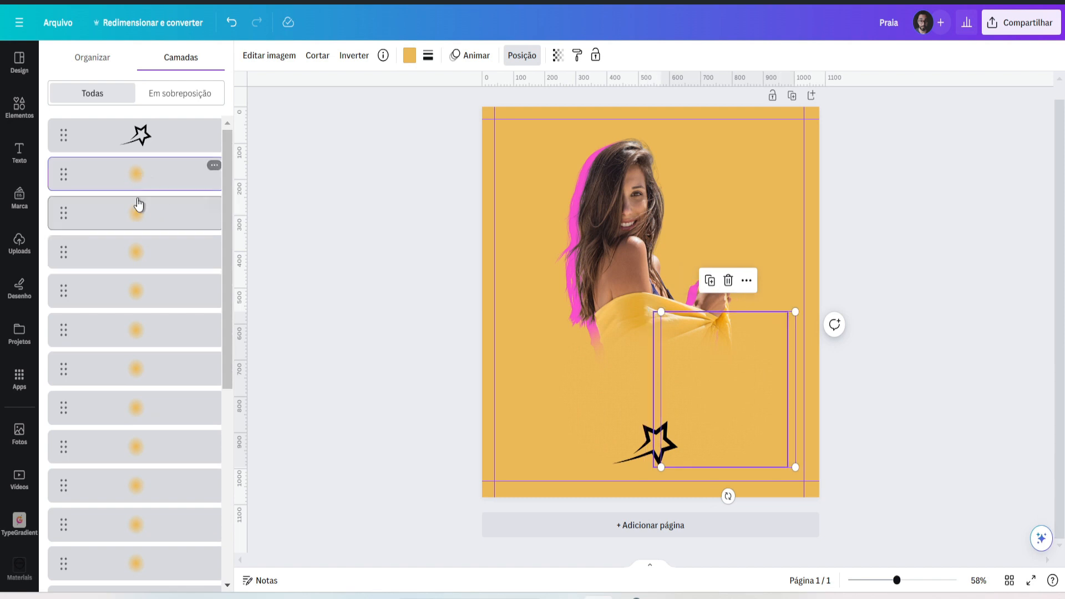
pyautogui.scroll(-5, 137, 208)
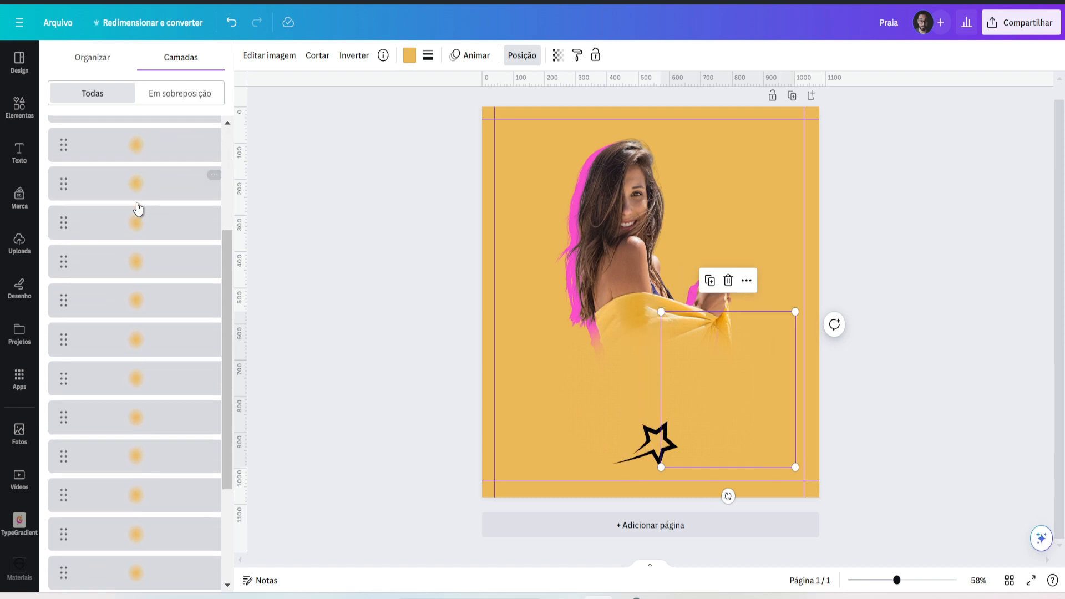
pyautogui.keyDown('shift'); pyautogui.click(149, 528); pyautogui.keyUp('shift')
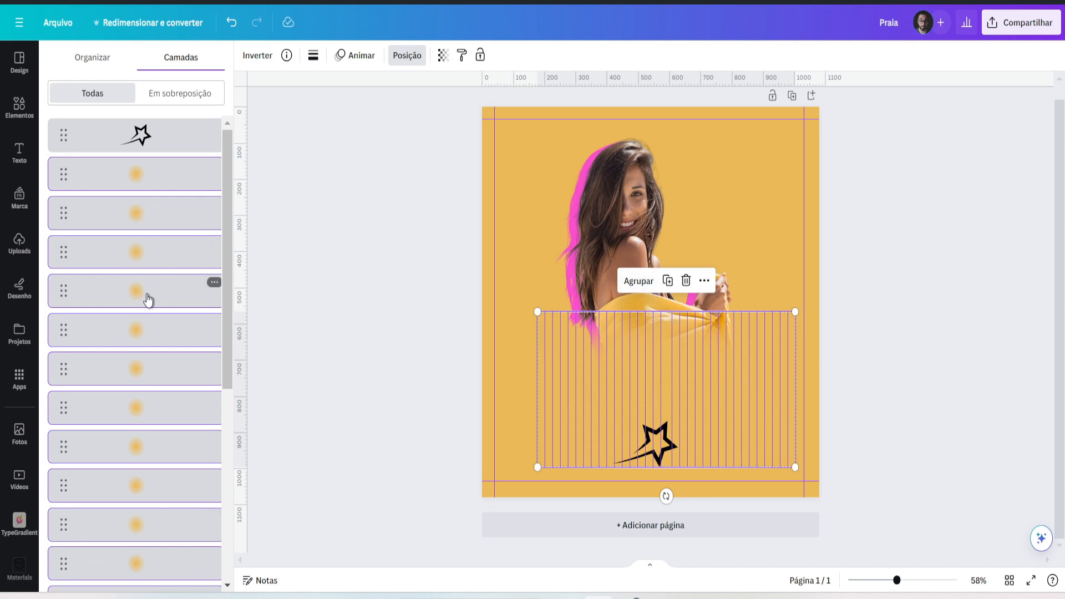
pyautogui.hotkey('ctrl', 'g')
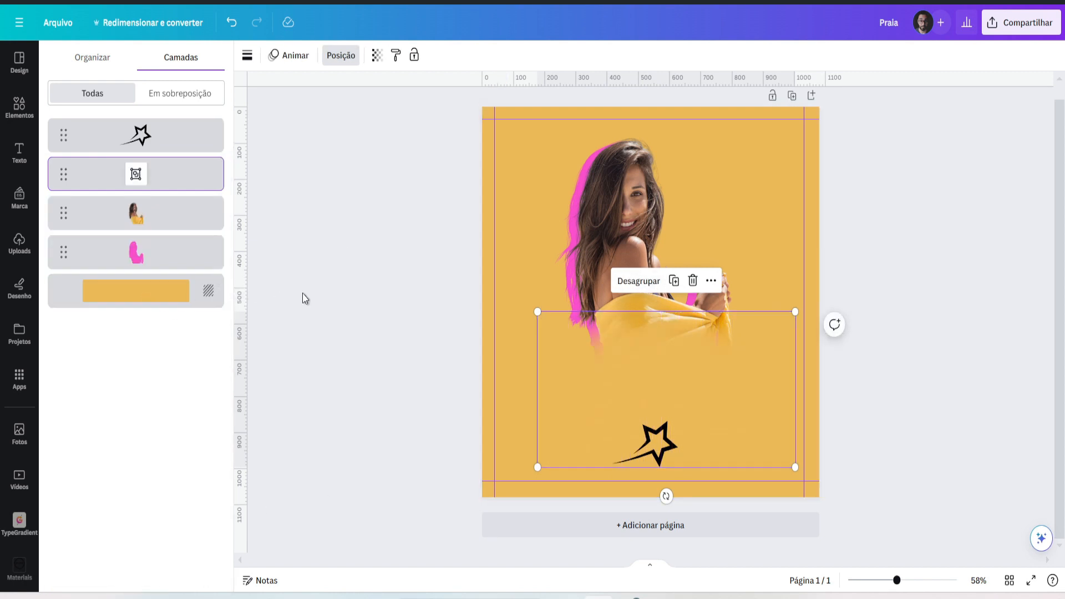
pyautogui.hotkey('ctrl', 'z')
# Select the whole range of gradient layers between the star and the woman cutout and group them.
pyautogui.click(162, 179)
pyautogui.scroll(-5, 162, 333)
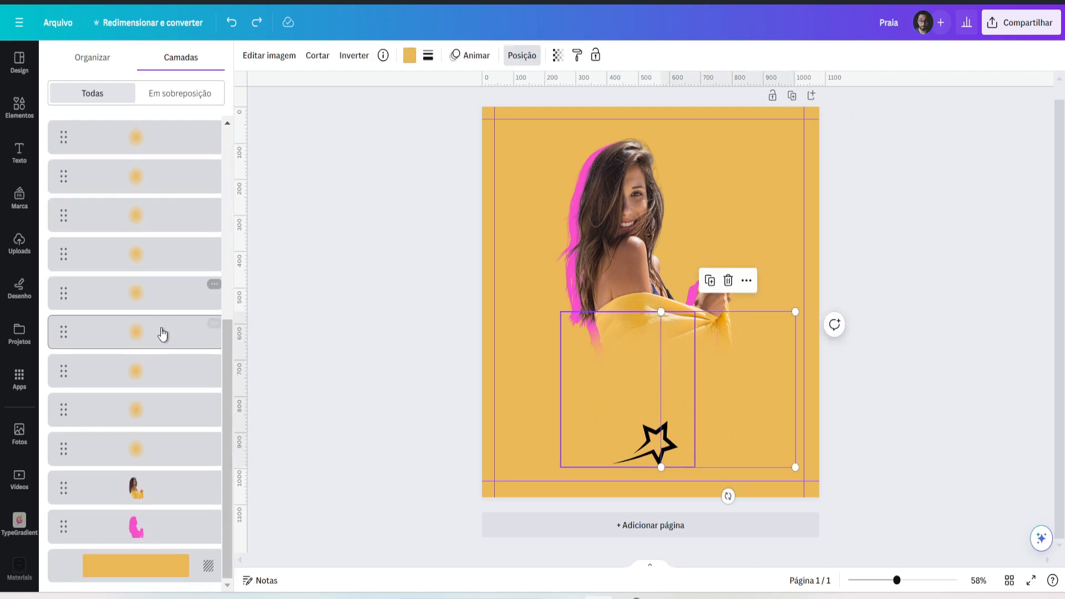
pyautogui.keyDown('shift'); pyautogui.click(148, 442); pyautogui.keyUp('shift')
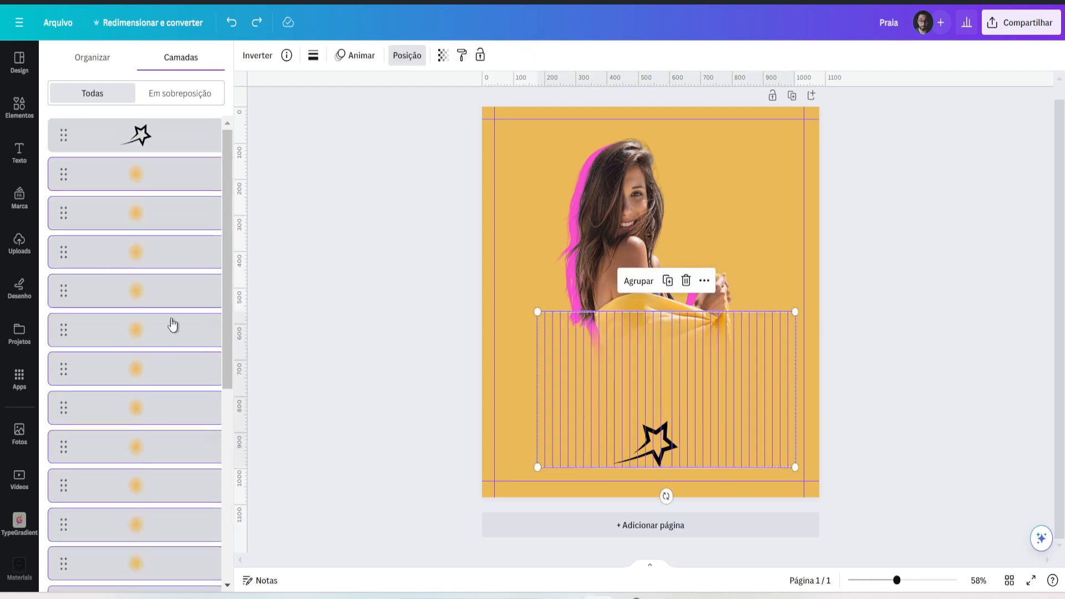
pyautogui.scroll(-1, 154, 308)
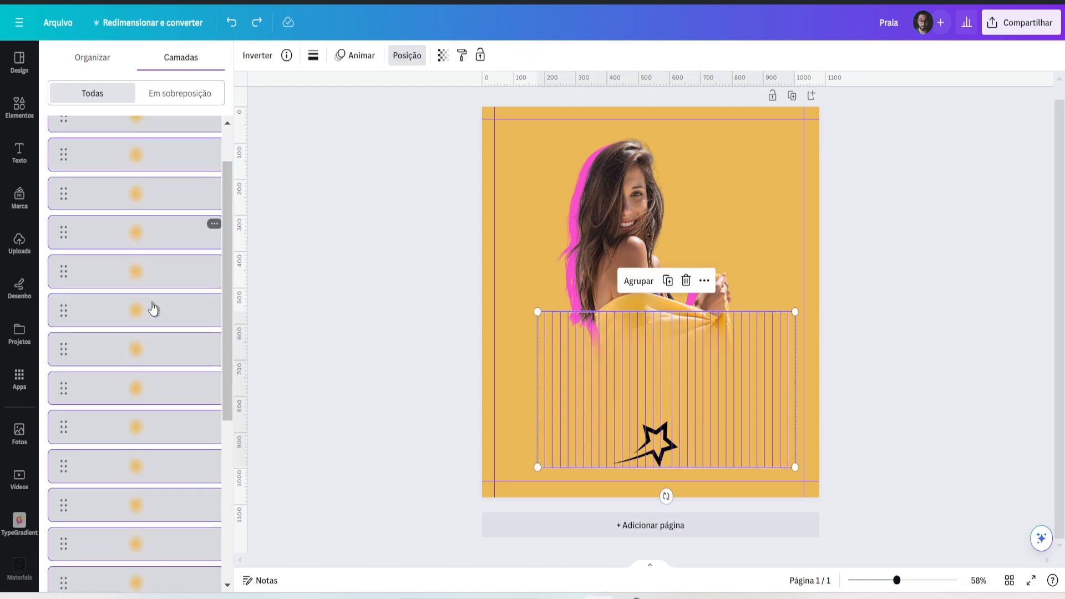
pyautogui.scroll(1, 138, 277)
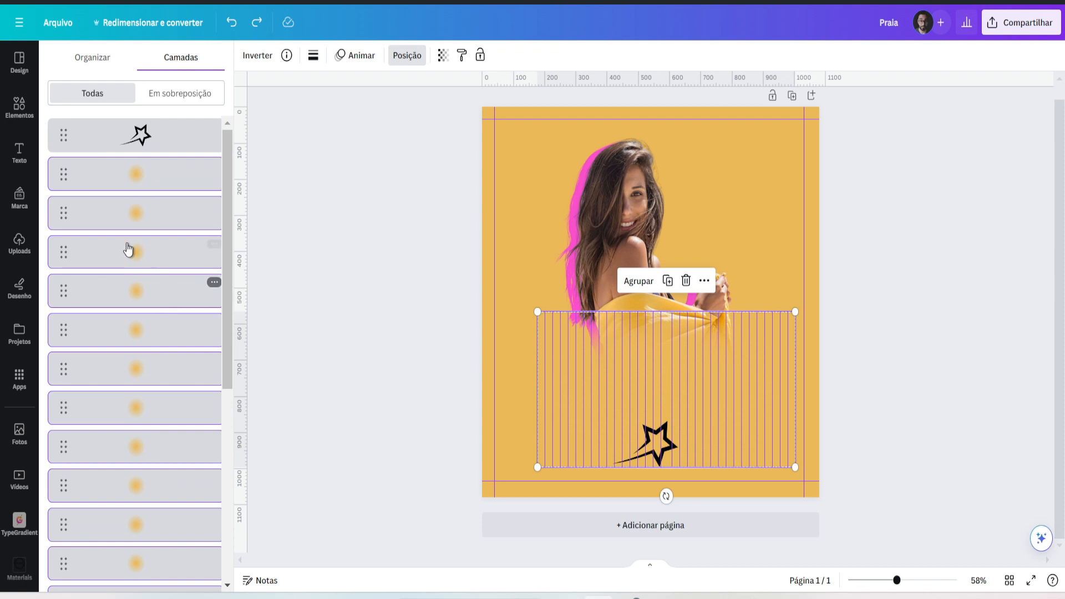
pyautogui.click(639, 281)
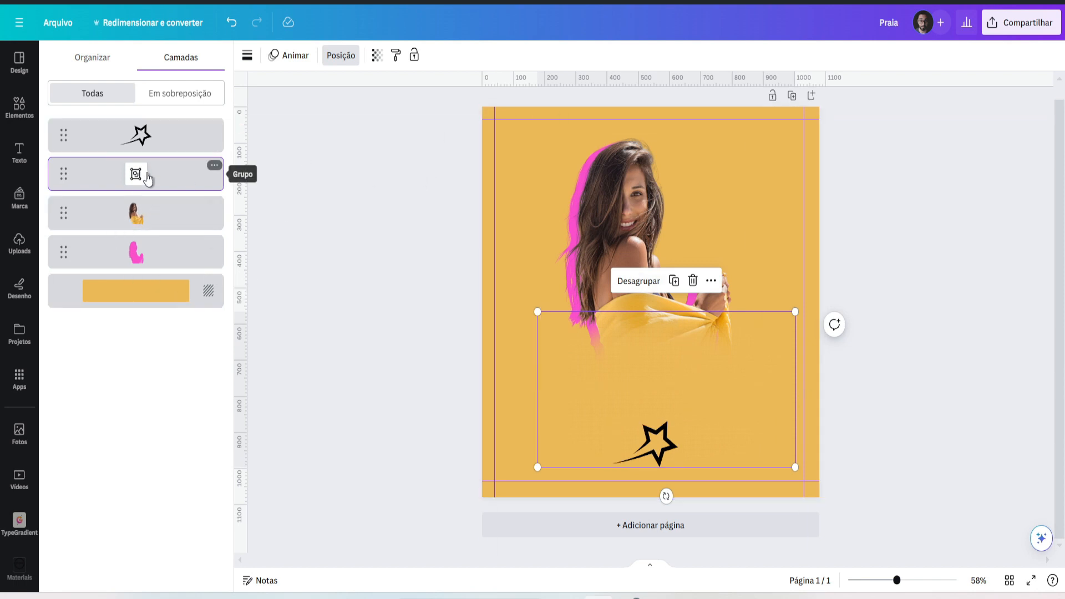
# Group the gradient group, the woman cutout and the pink silhouette together, leaving out the star and background.
pyautogui.keyDown('shift'); pyautogui.click(150, 225); pyautogui.keyUp('shift')
pyautogui.keyDown('shift'); pyautogui.click(153, 270); pyautogui.keyUp('shift')
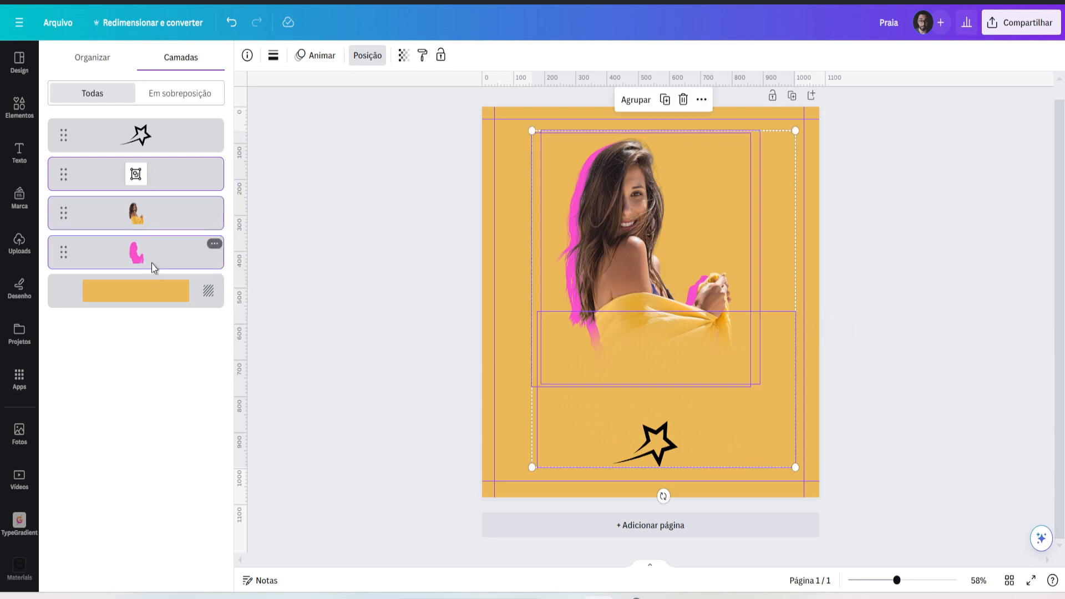
pyautogui.hotkey('ctrl', 'g')
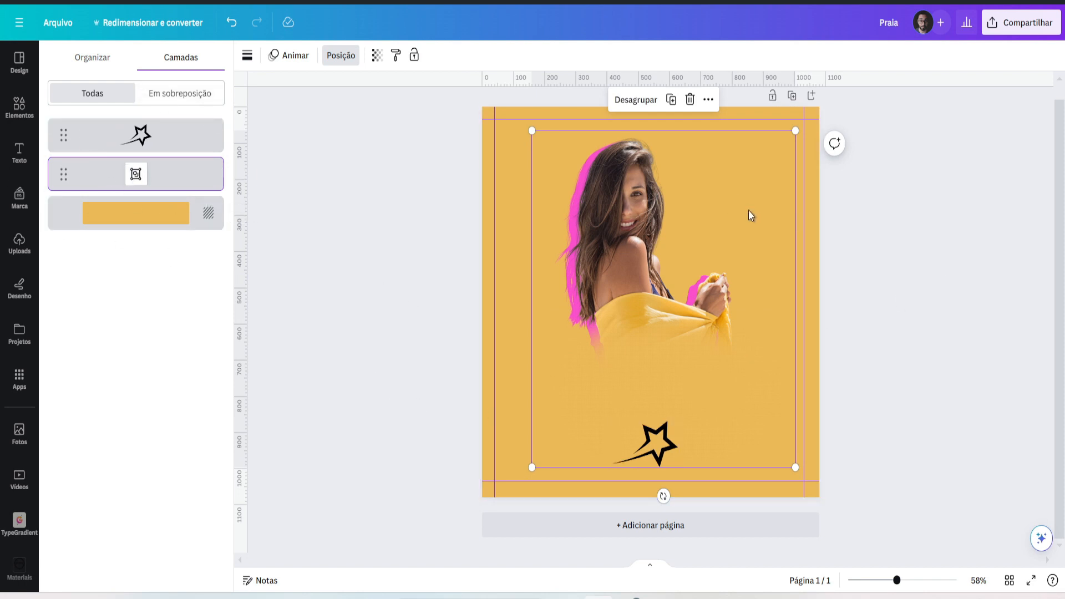
# Try moving the combined woman, silhouette and gradient group up to the page's upper edge and back down.
pyautogui.click(359, 269)
pyautogui.click(934, 201)
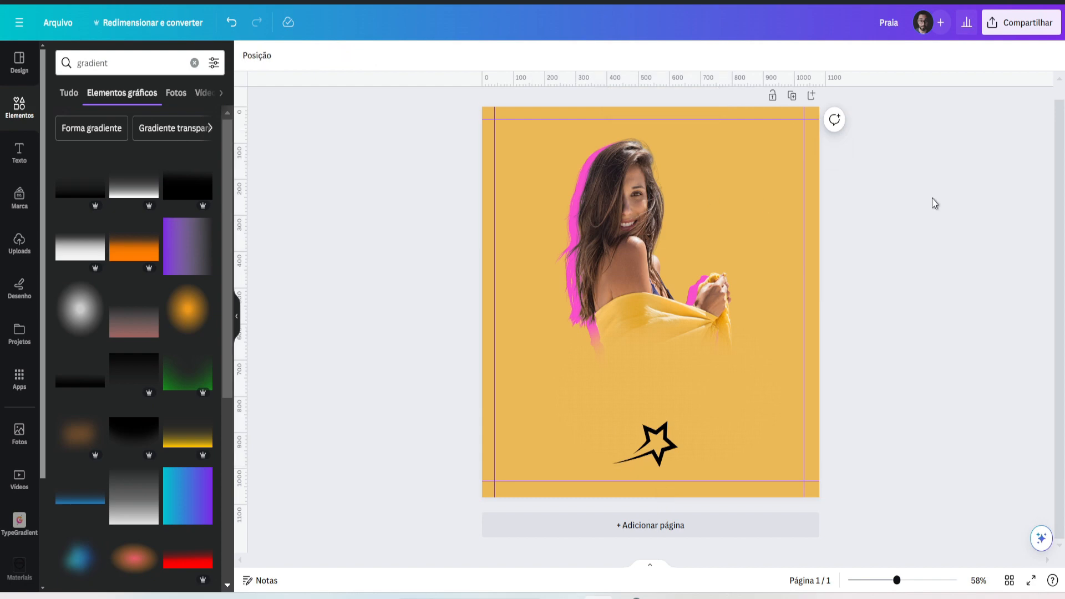
pyautogui.moveTo(678, 220)
pyautogui.mouseDown()
pyautogui.moveTo(637, 223)
pyautogui.moveTo(580, 173)
pyautogui.moveTo(851, 233)
pyautogui.moveTo(545, 152)
pyautogui.moveTo(826, 295)
pyautogui.moveTo(628, 143)
pyautogui.moveTo(837, 257)
pyautogui.moveTo(620, 169)
pyautogui.moveTo(725, 138)
pyautogui.moveTo(728, 155)
pyautogui.moveTo(673, 224)
pyautogui.moveTo(673, 214)
pyautogui.mouseUp()
pyautogui.click(928, 185)
pyautogui.moveTo(649, 267); pyautogui.dragTo(639, 232)
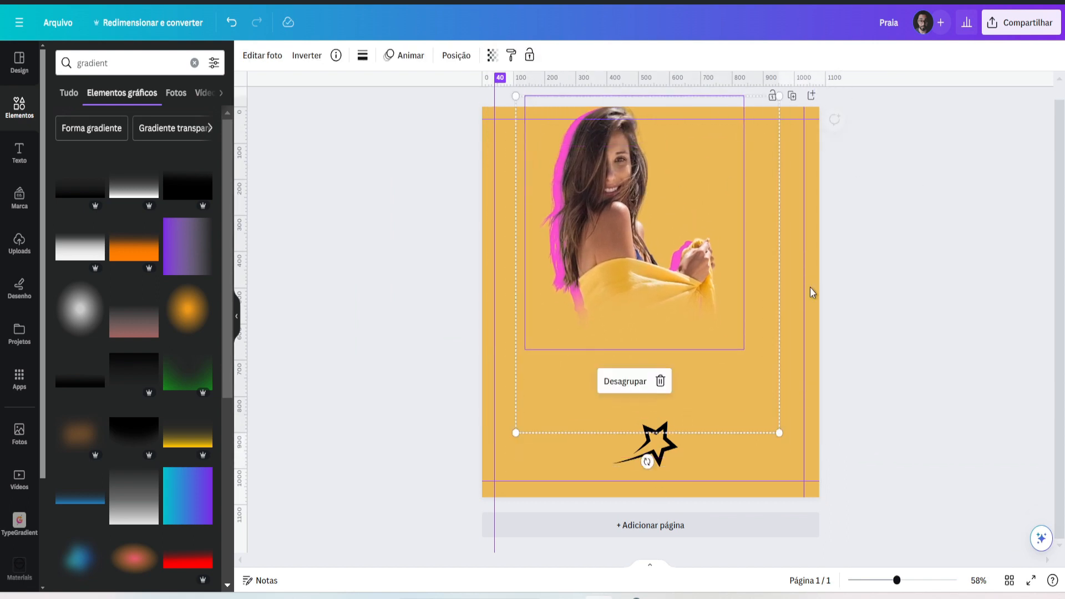
pyautogui.click(989, 334)
pyautogui.click(709, 347)
pyautogui.moveTo(740, 347); pyautogui.dragTo(752, 403)
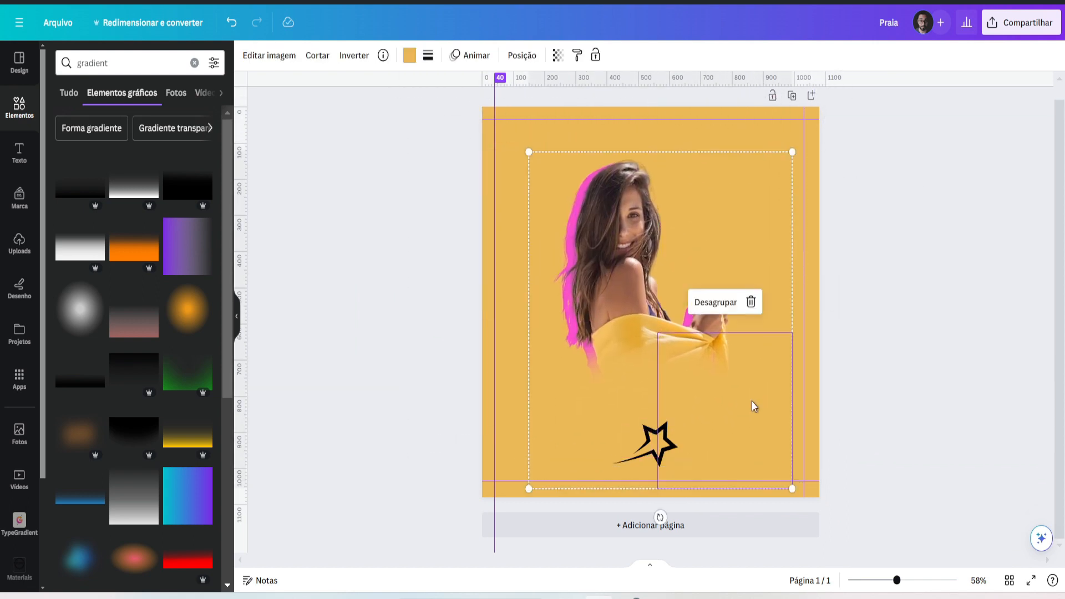
# Place the combined woman, silhouette and gradient group slightly right of centre, above the star.
pyautogui.click(620, 240)
pyautogui.click(926, 240)
pyautogui.moveTo(668, 243); pyautogui.dragTo(662, 198)
pyautogui.click(905, 305)
pyautogui.moveTo(665, 259)
pyautogui.mouseDown()
pyautogui.moveTo(740, 252)
pyautogui.moveTo(658, 268)
pyautogui.mouseUp()
pyautogui.moveTo(632, 232); pyautogui.dragTo(660, 240)
pyautogui.click(790, 235)
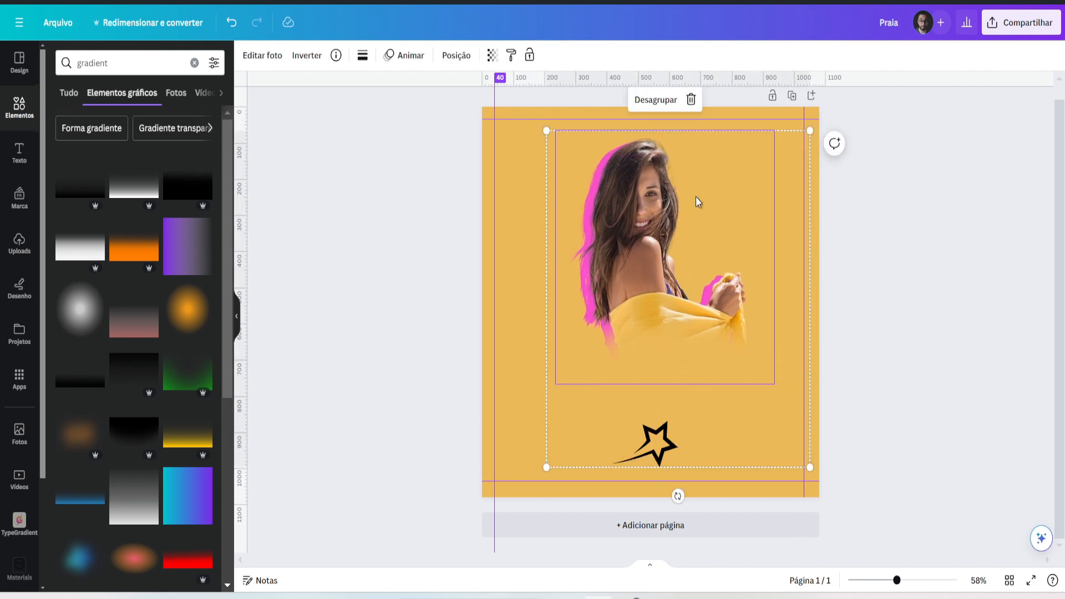
# Ungroup the combined group and review its selected gradient, woman and silhouette layers in the layer stack.
pyautogui.click(656, 101)
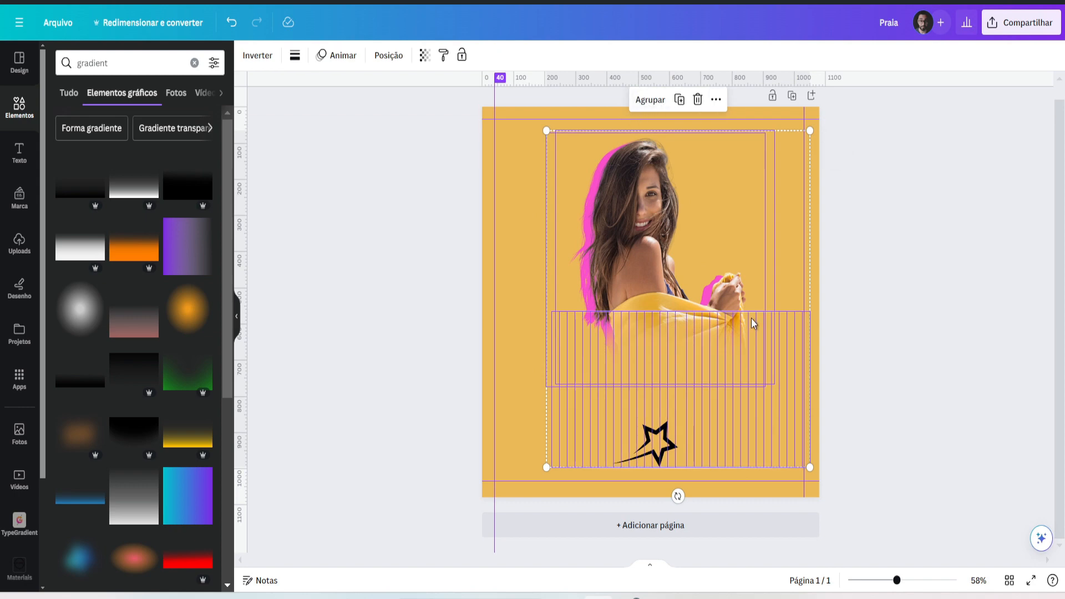
pyautogui.click(397, 59)
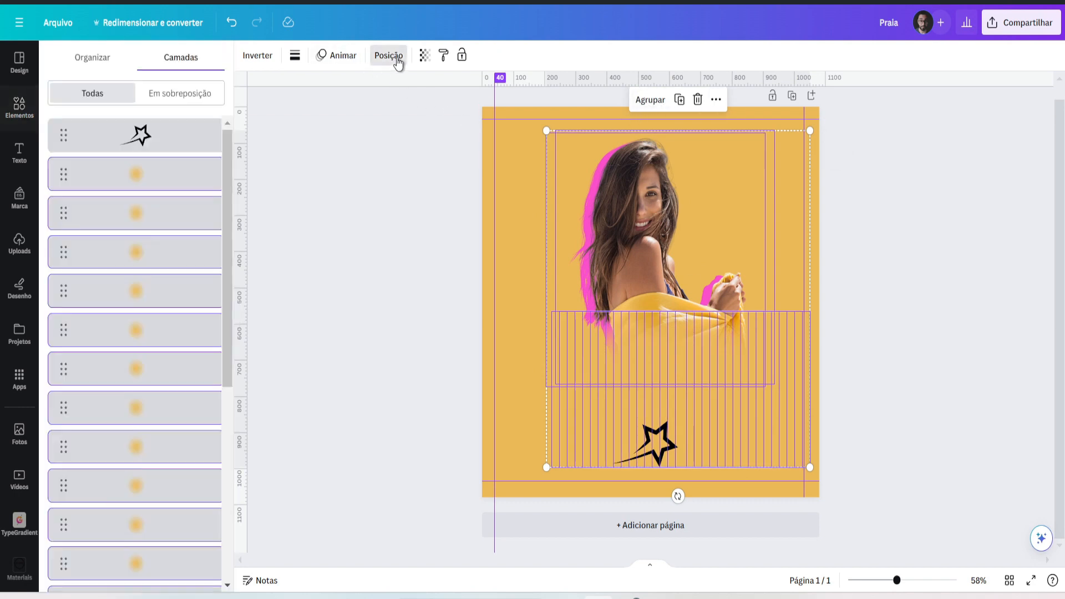
pyautogui.scroll(-8, 157, 198)
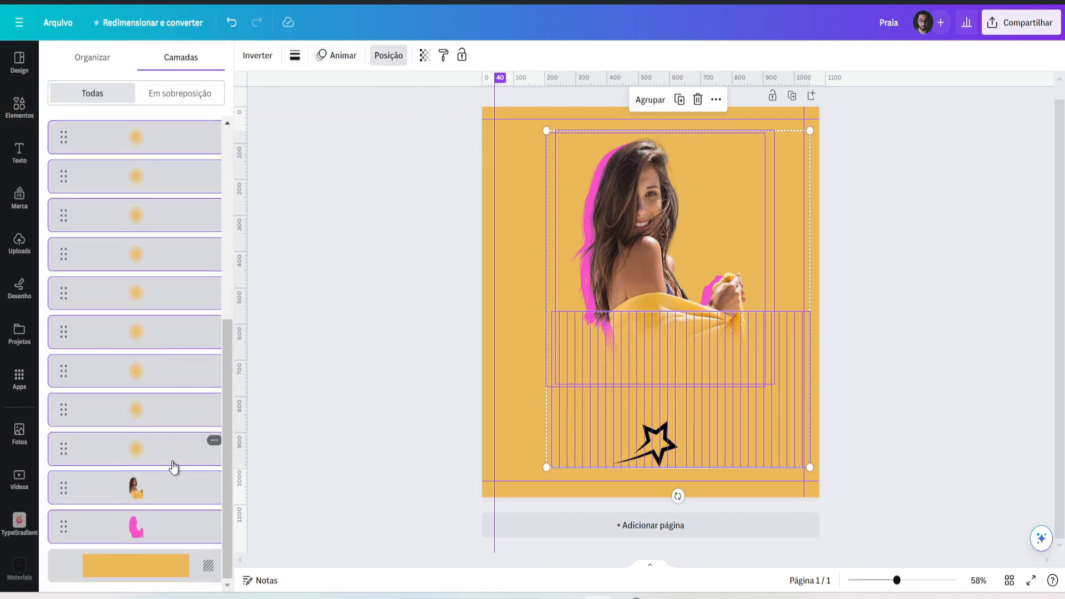
pyautogui.scroll(8, 172, 467)
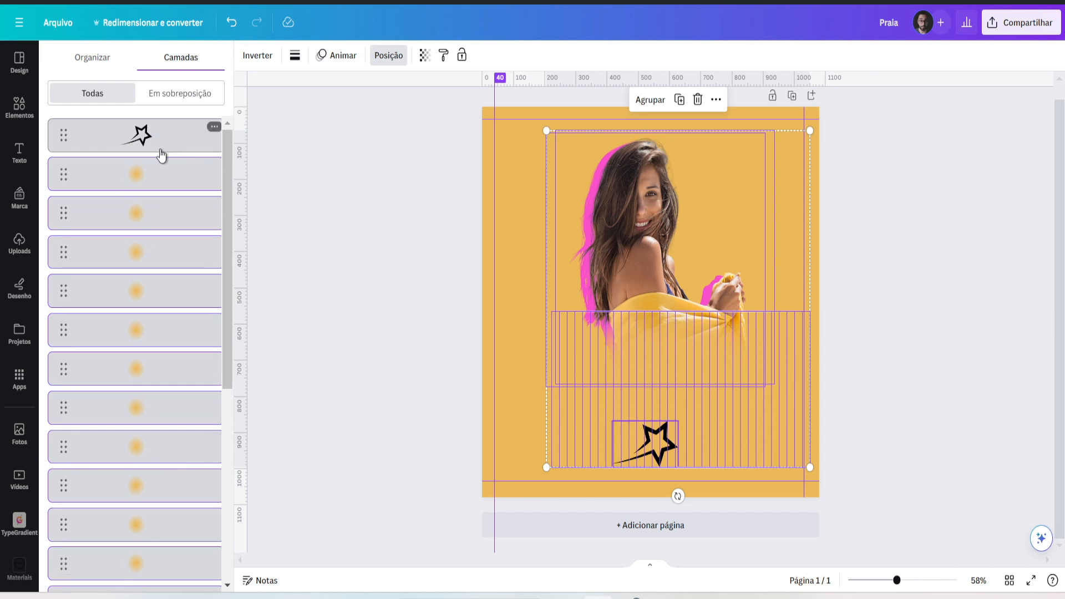
pyautogui.scroll(-8, 161, 307)
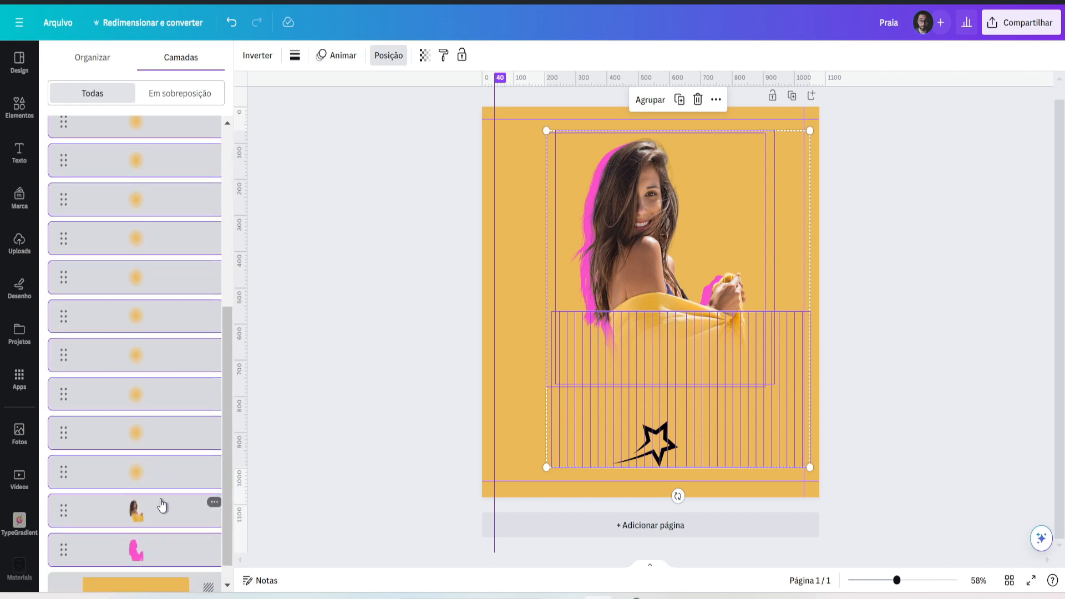
pyautogui.scroll(8, 161, 506)
# Select every layer from the topmost gradient down to the pink silhouette and group them again.
pyautogui.click(172, 172)
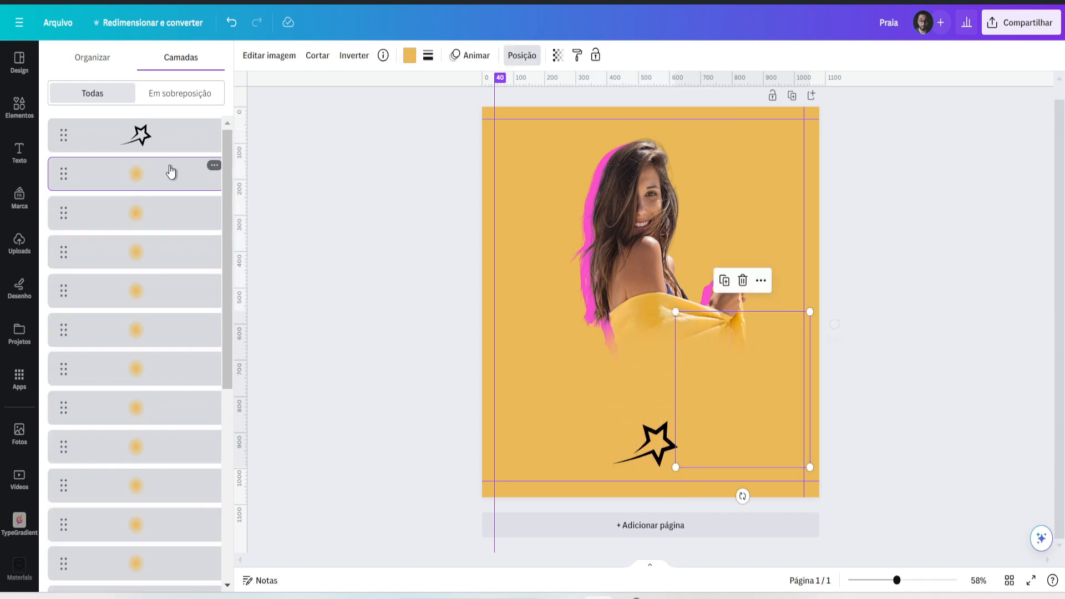
pyautogui.scroll(-8, 161, 266)
pyautogui.keyDown('shift'); pyautogui.click(171, 547); pyautogui.keyUp('shift')
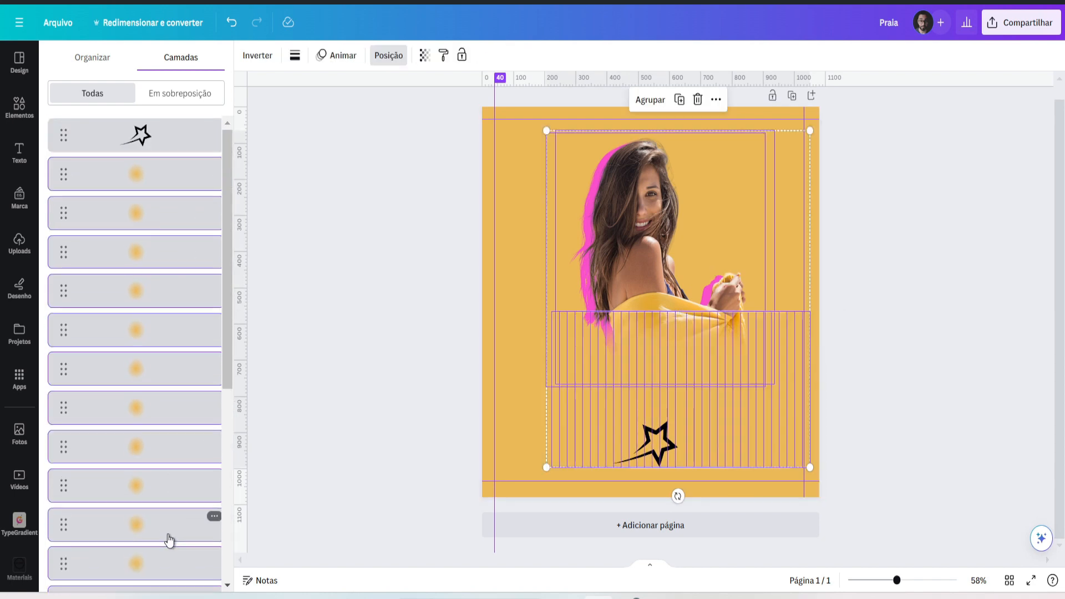
pyautogui.hotkey('ctrl', 'g')
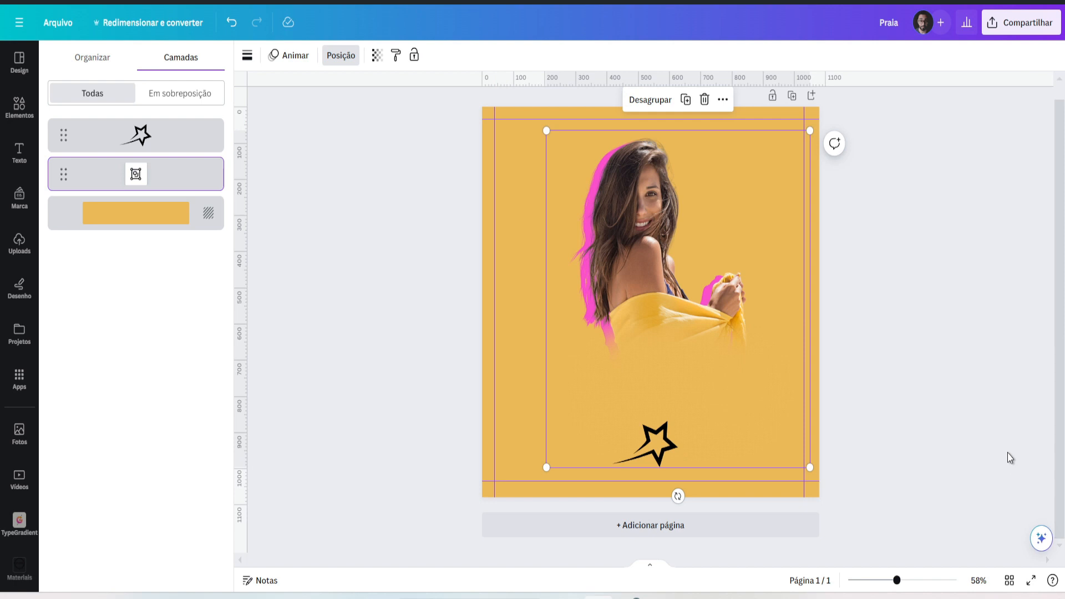
# Move the grouped woman, silhouette and gradient slightly down and toward the page's left edge.
pyautogui.hotkey('alt', '1')
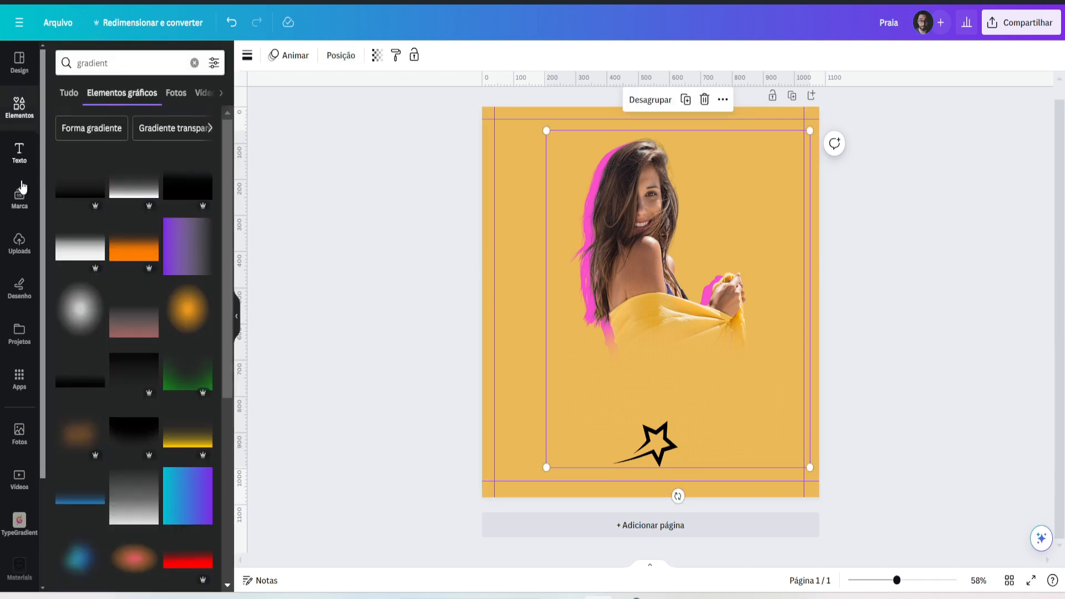
pyautogui.click(419, 211)
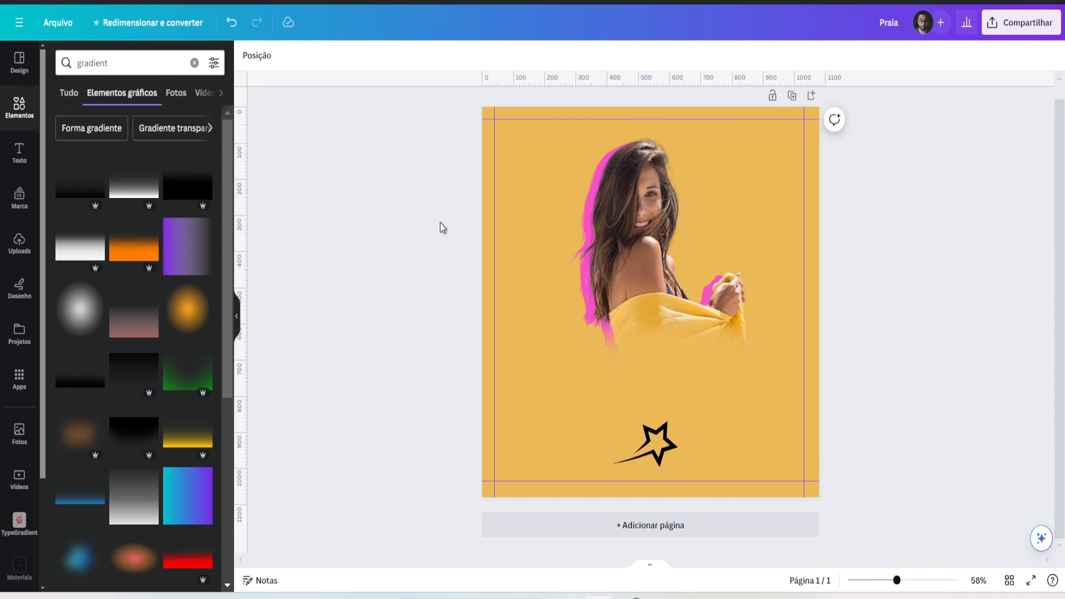
pyautogui.click(686, 241)
# Add a paragraph text box, enlarge it to font size 57.9 and place it just above the star.
pyautogui.press('t')
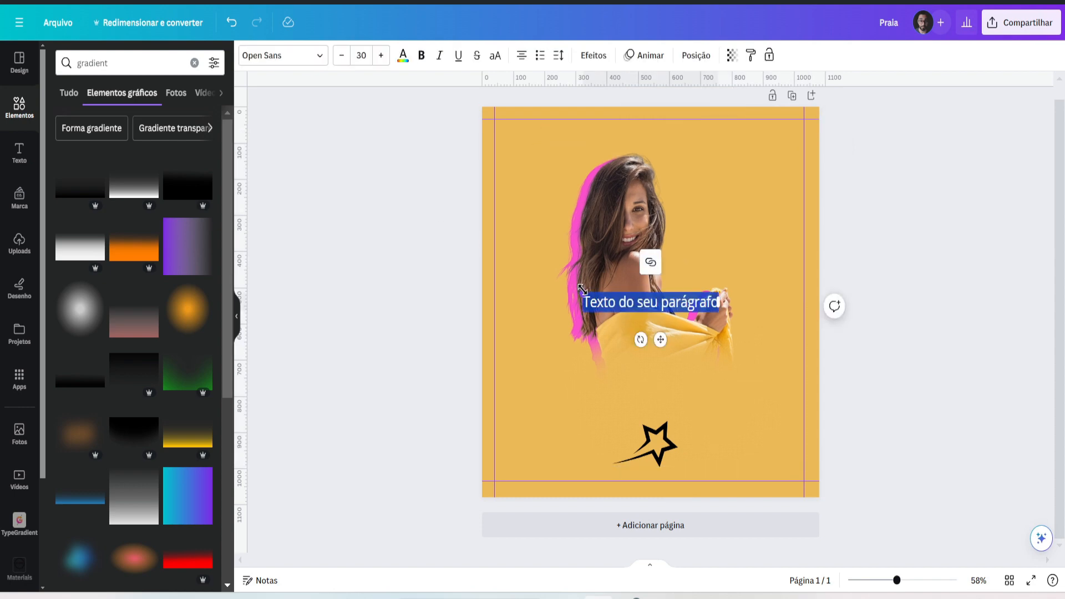
pyautogui.moveTo(582, 293); pyautogui.dragTo(524, 243)
pyautogui.click(481, 280)
pyautogui.moveTo(623, 304); pyautogui.dragTo(623, 390)
# Insert a default title across the woman and delete the paragraph text box below it.
pyautogui.click(20, 152)
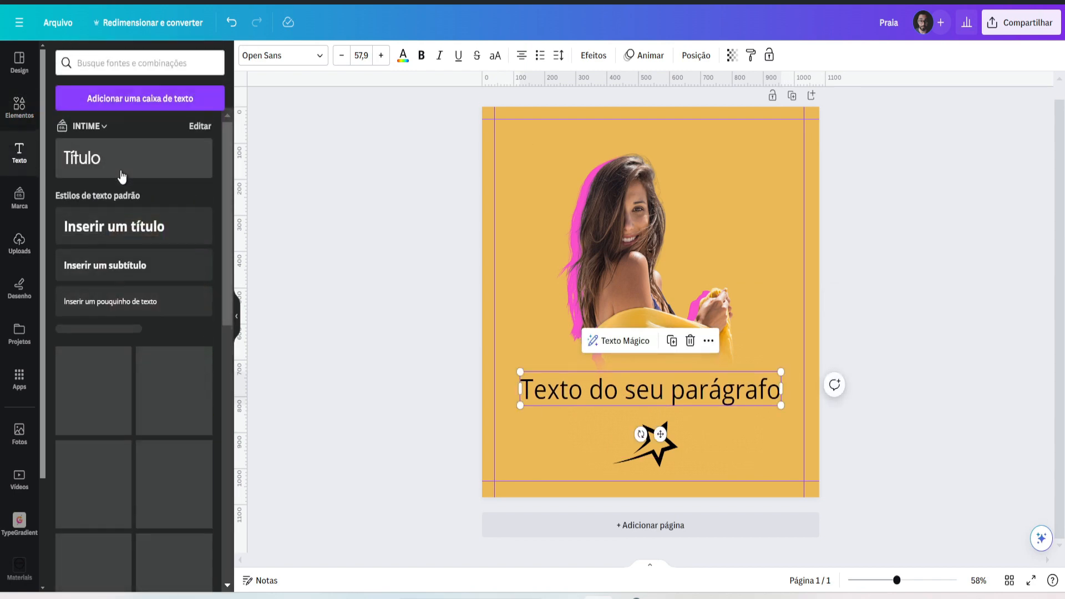
pyautogui.click(88, 236)
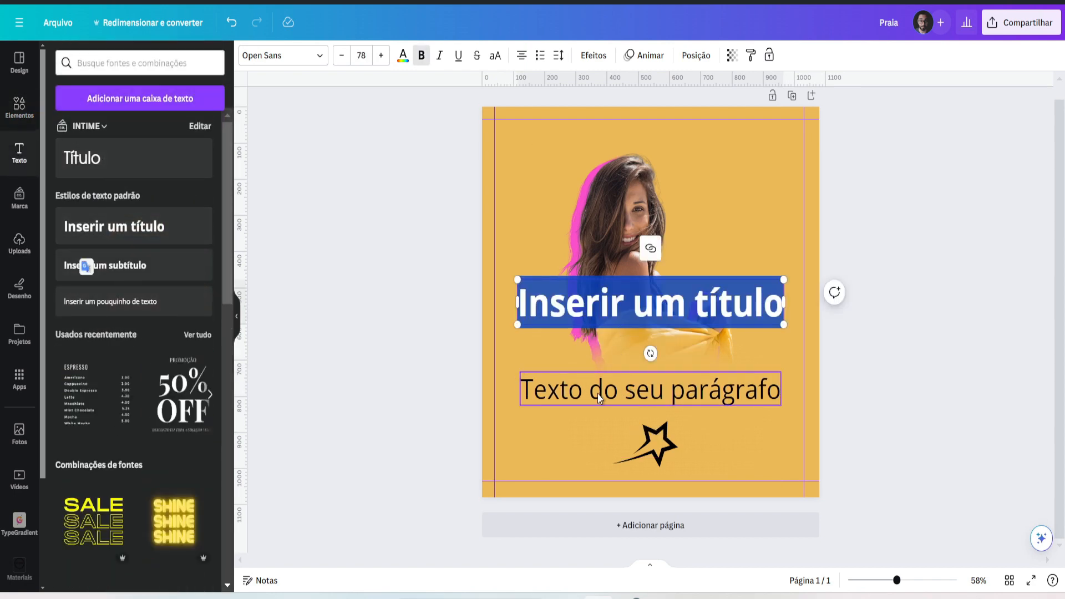
pyautogui.click(600, 398)
pyautogui.press('Delete')
pyautogui.click(614, 311)
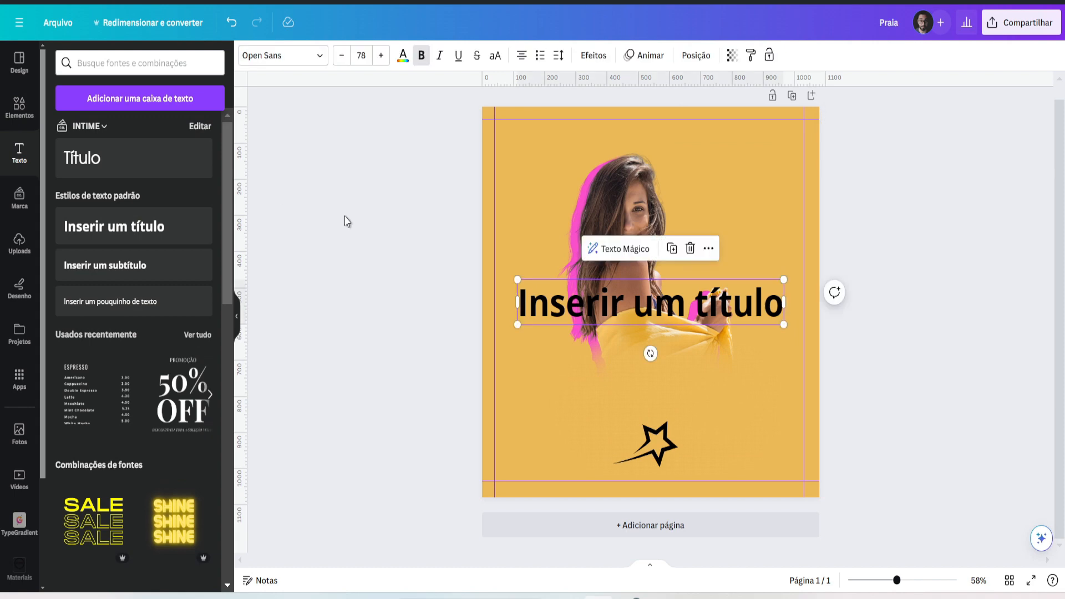
# Try to fill the title text with the beach photo, and remove both the photo and the title.
pyautogui.click(20, 432)
pyautogui.moveTo(174, 168); pyautogui.dragTo(555, 309)
pyautogui.press('Delete')
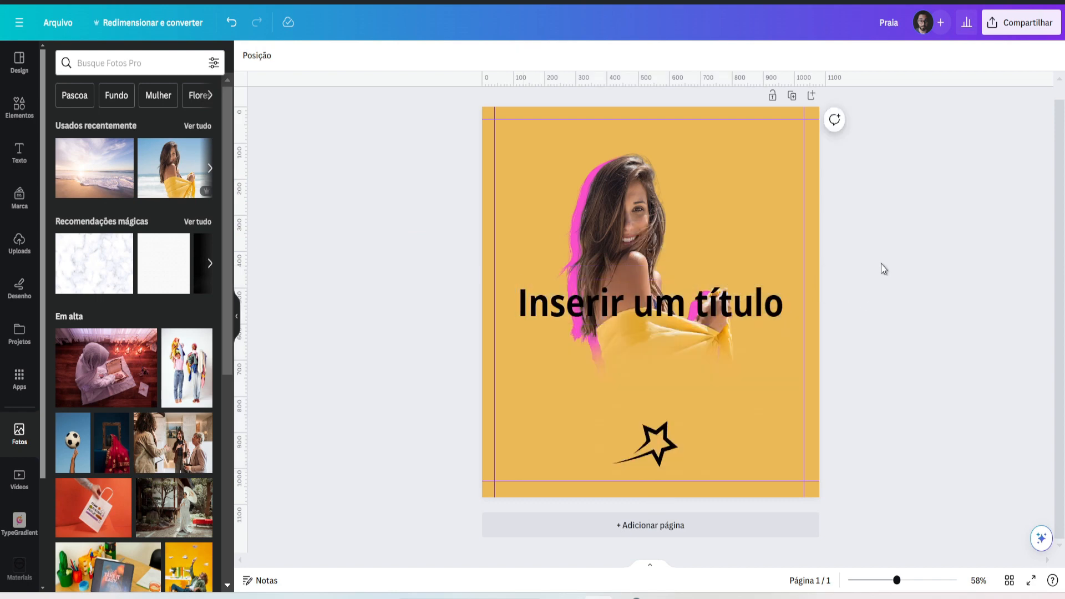
pyautogui.click(732, 304)
pyautogui.press('Delete')
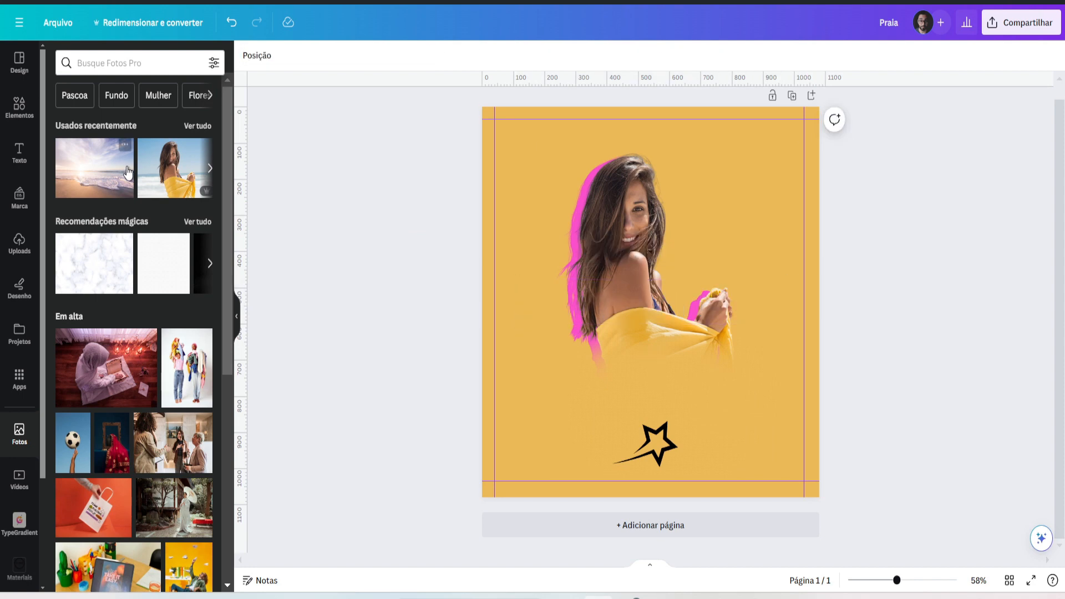
# Search the elements for "moldura texto" and list all matching frames.
pyautogui.click(19, 105)
pyautogui.click(116, 63)
pyautogui.press('Return')
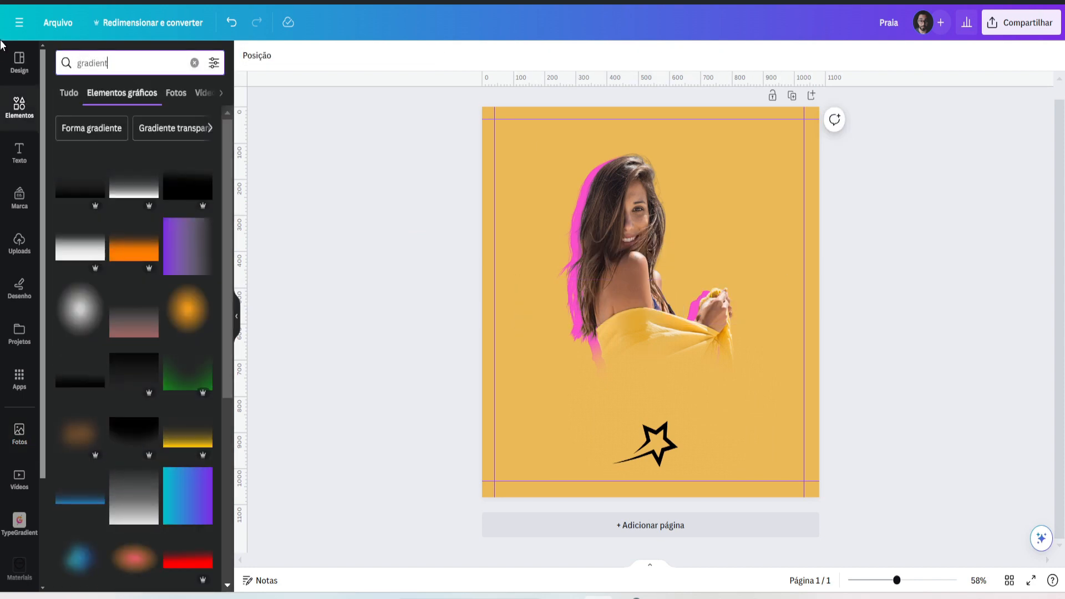
pyautogui.hotkey('ctrl', 'a')
pyautogui.write('moldura texto')
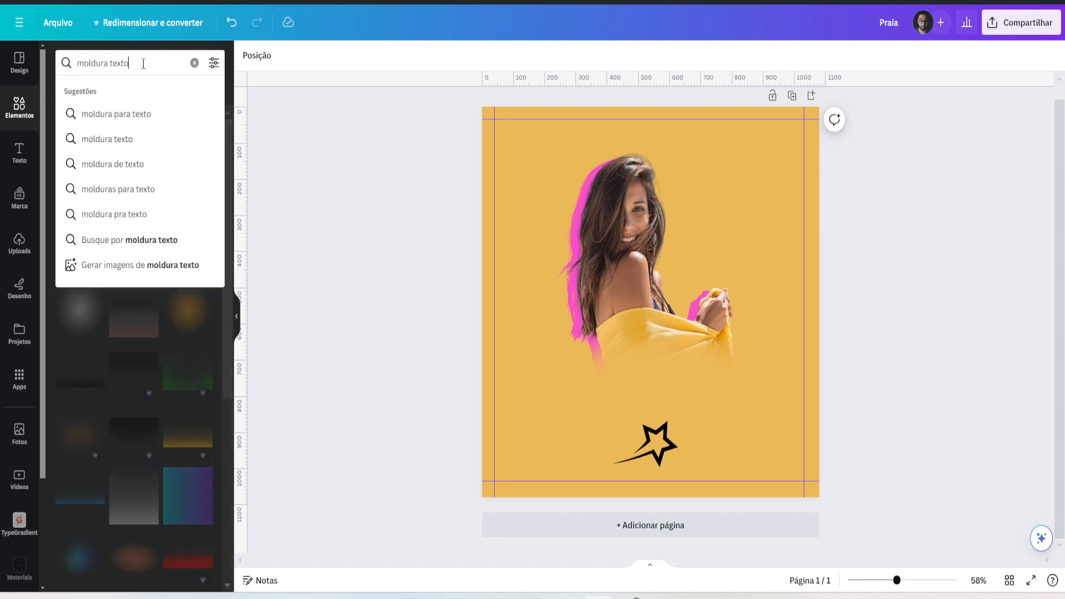
pyautogui.press('Return')
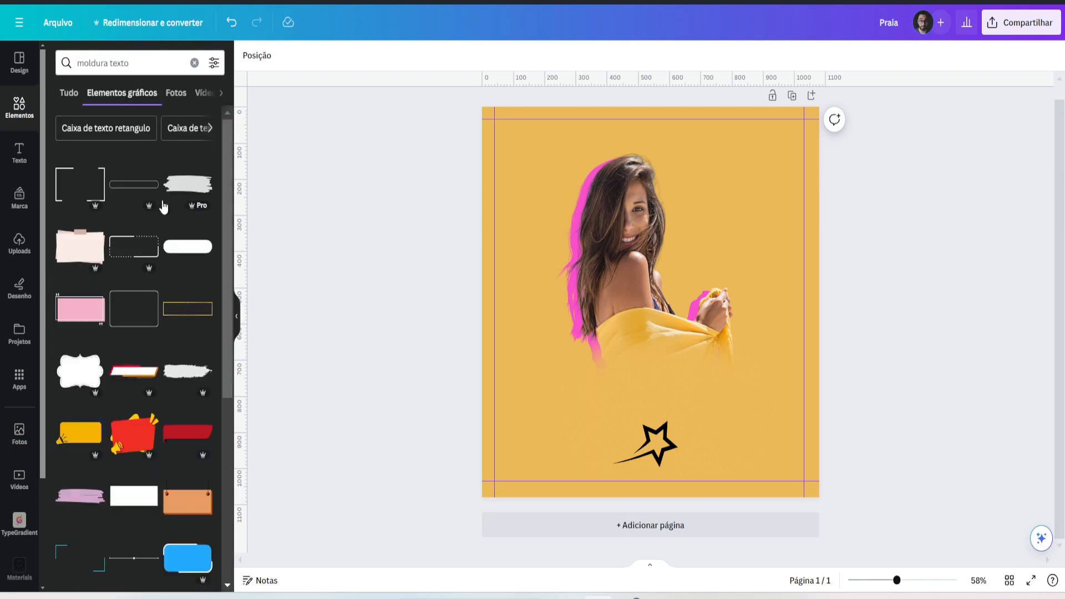
pyautogui.click(178, 94)
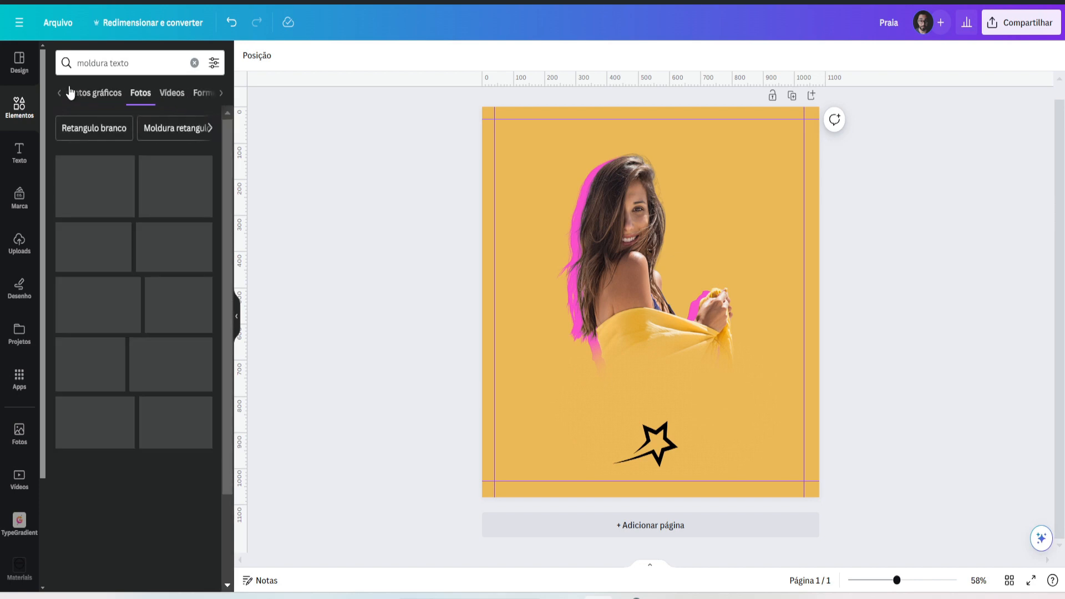
pyautogui.click(86, 94)
pyautogui.click(67, 93)
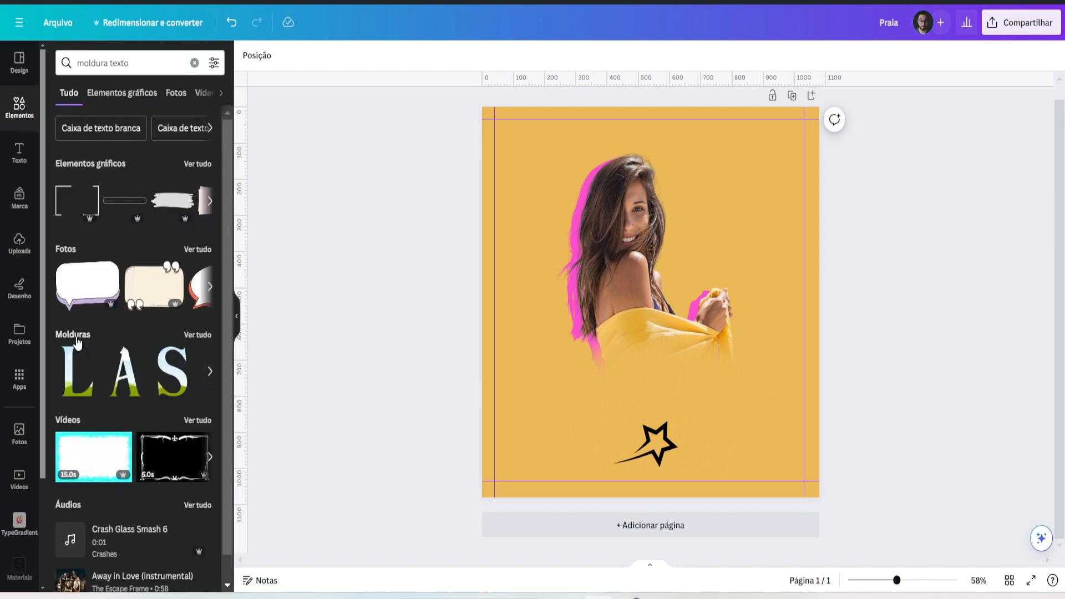
pyautogui.click(197, 336)
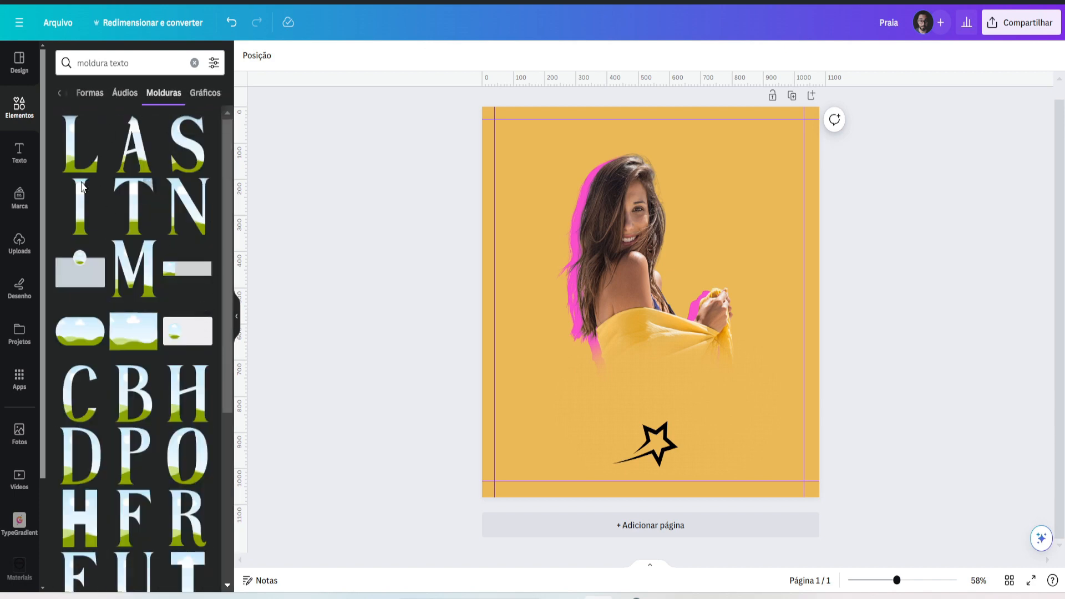
# Look through the frame results for letter-shaped and other text frames.
pyautogui.scroll(-8, 140, 240)
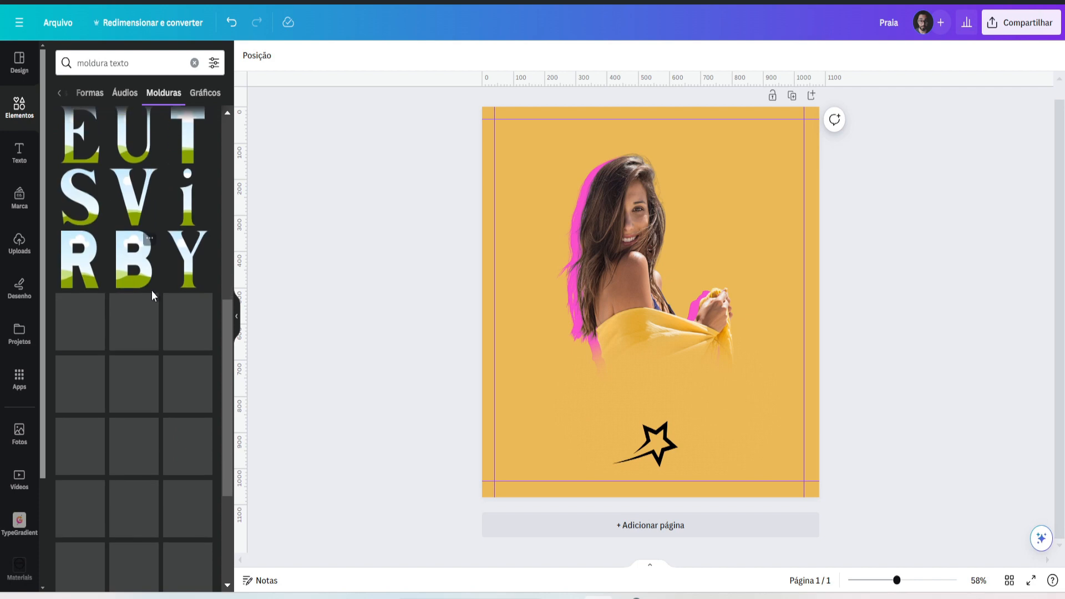
pyautogui.scroll(-2, 185, 267)
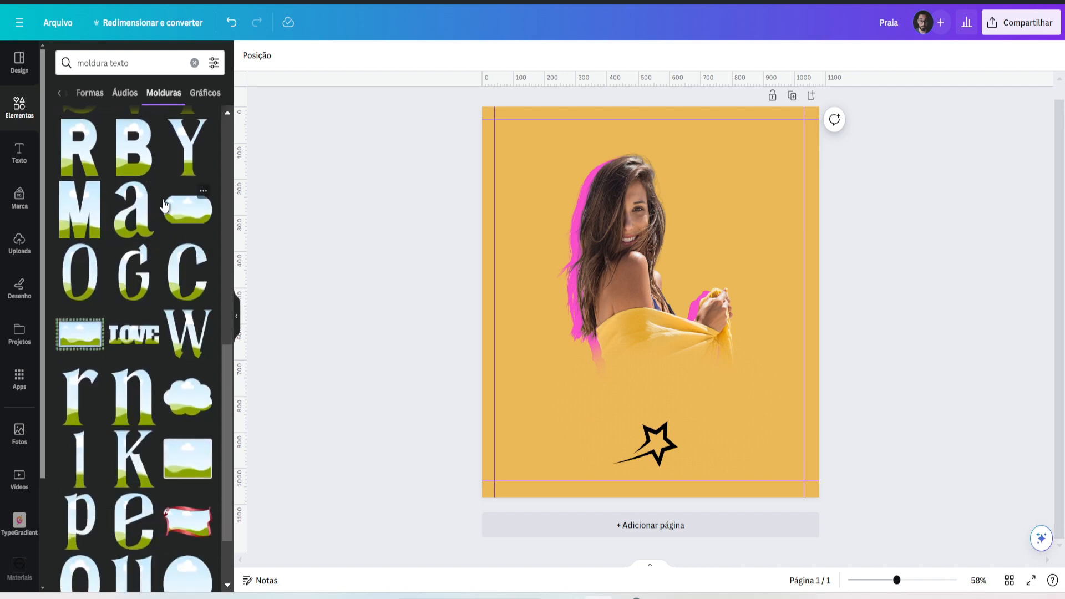
pyautogui.scroll(-4, 164, 207)
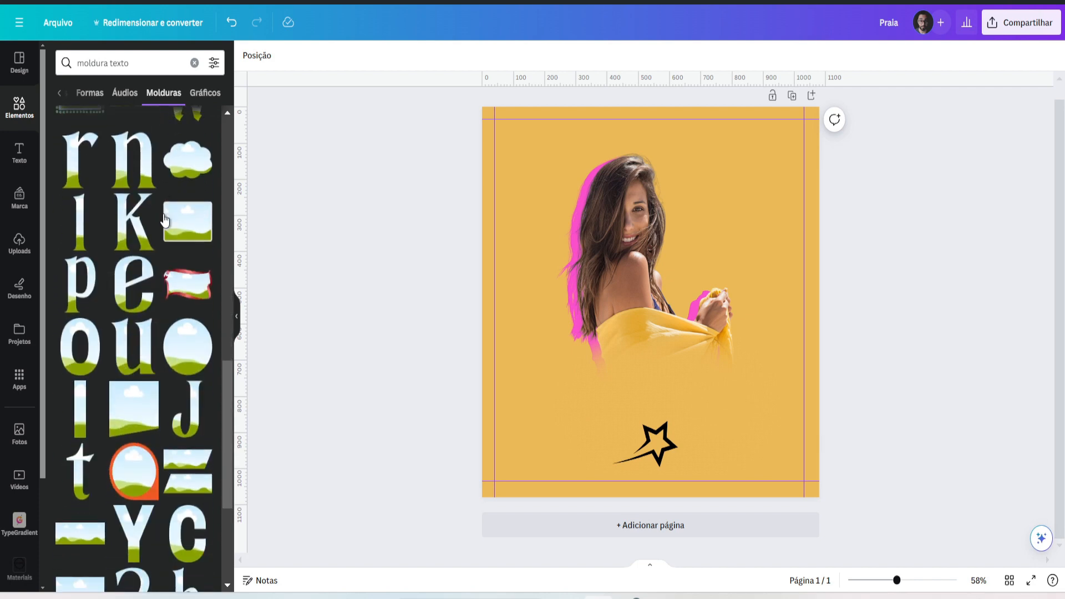
pyautogui.scroll(-8, 164, 220)
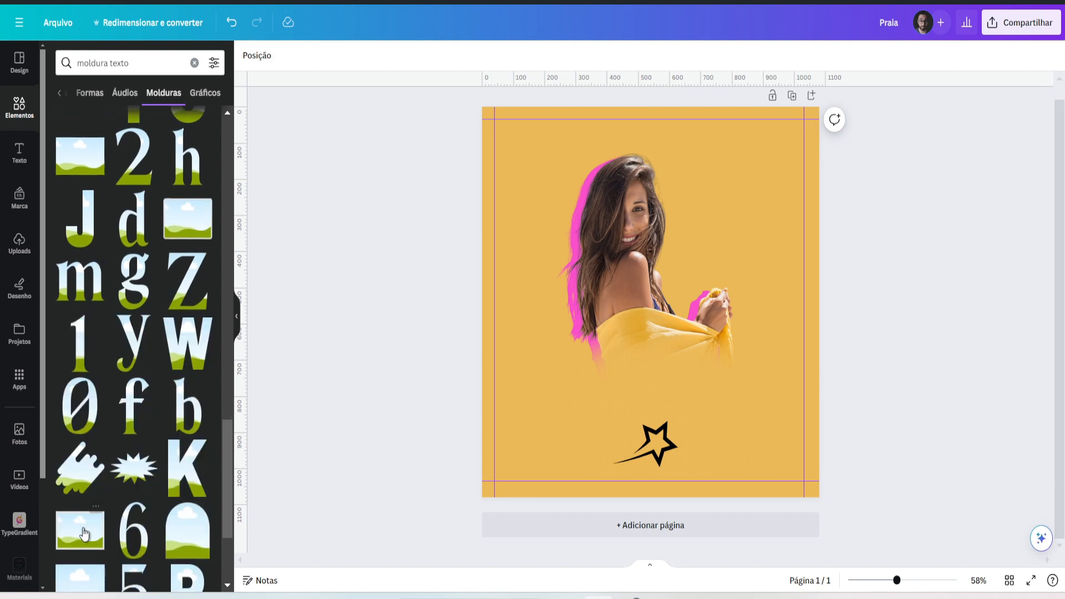
pyautogui.scroll(-3, 102, 455)
pyautogui.scroll(-4, 88, 414)
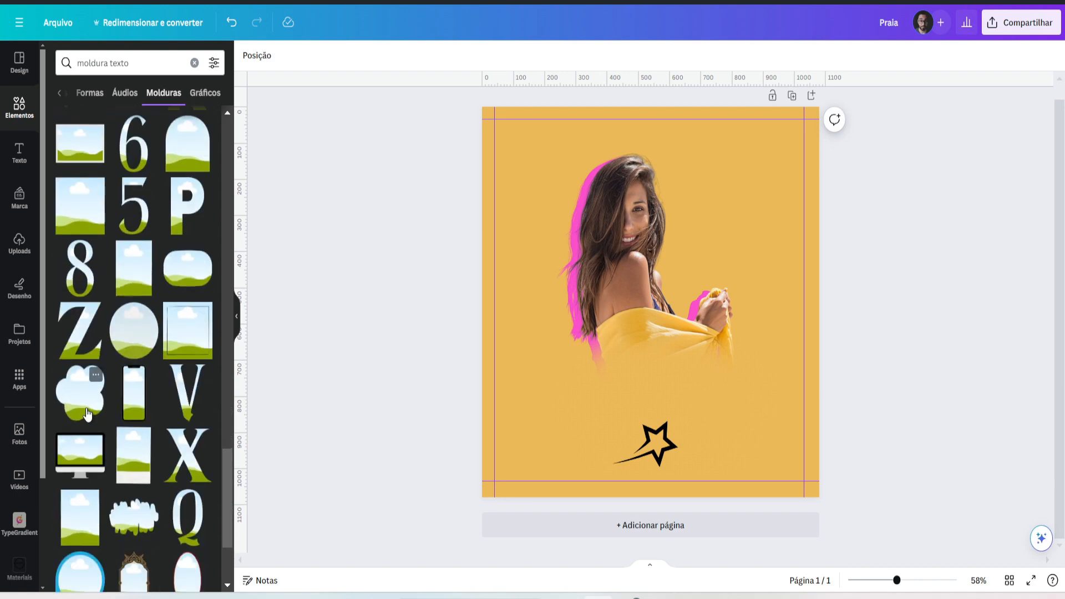
pyautogui.scroll(-3, 94, 405)
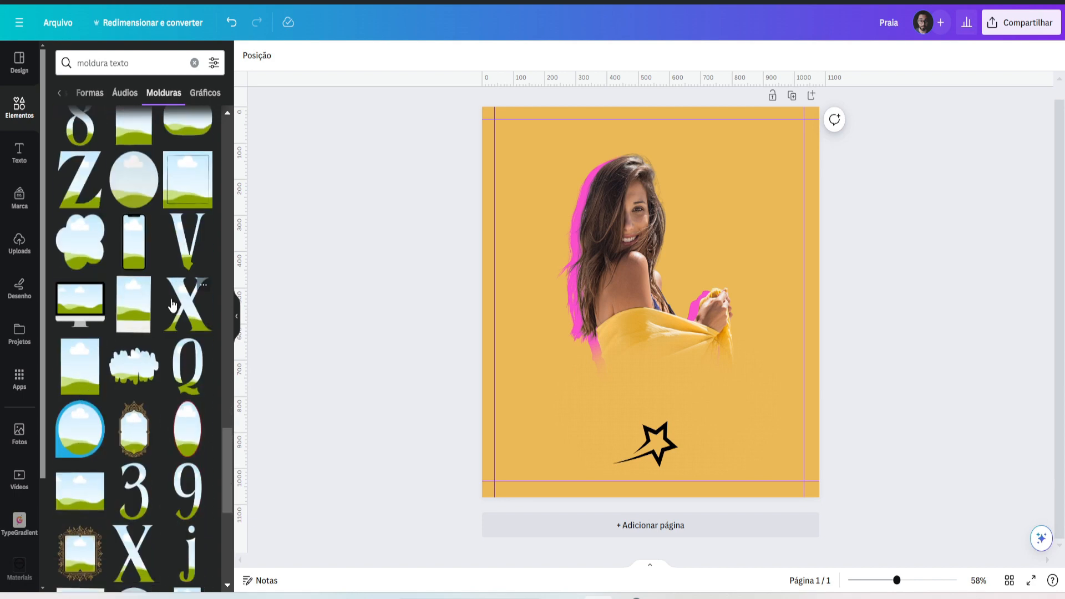
pyautogui.scroll(-4, 104, 398)
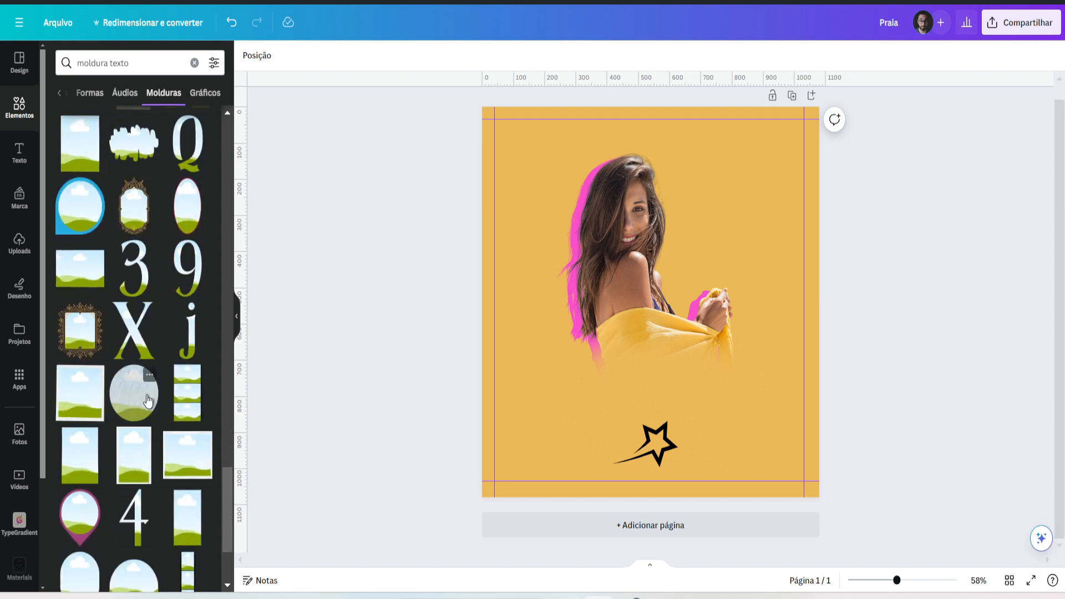
pyautogui.scroll(-1, 146, 397)
pyautogui.scroll(-1, 146, 398)
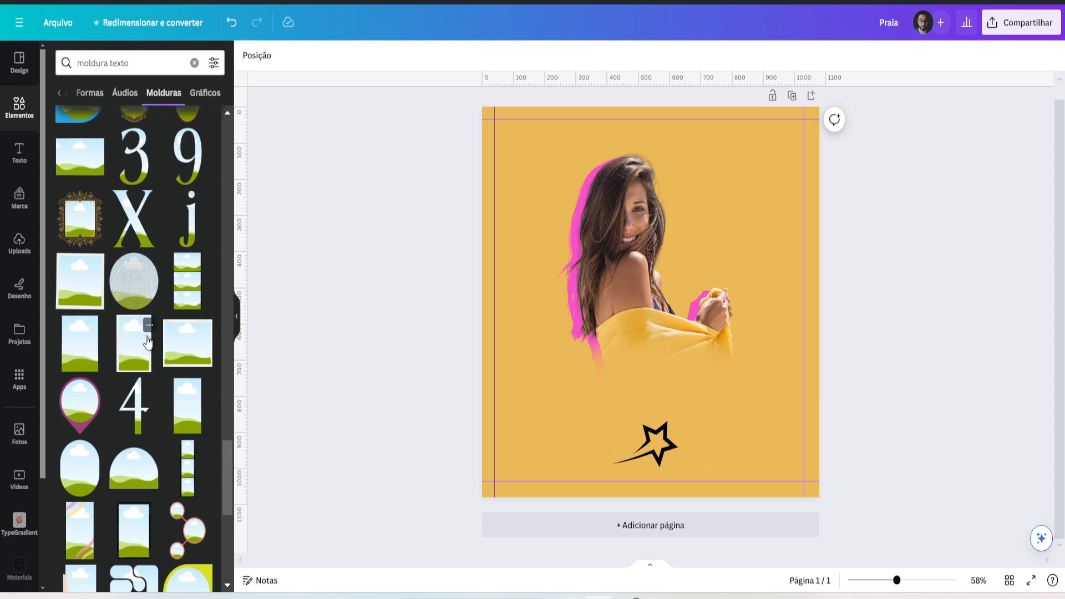
pyautogui.scroll(-5, 143, 327)
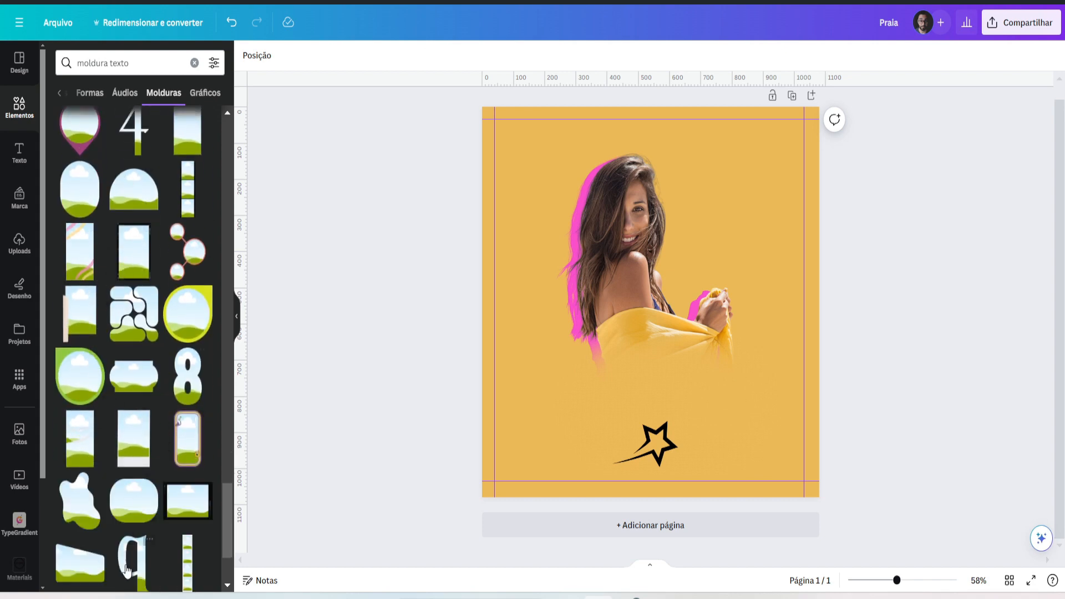
pyautogui.scroll(-5, 126, 569)
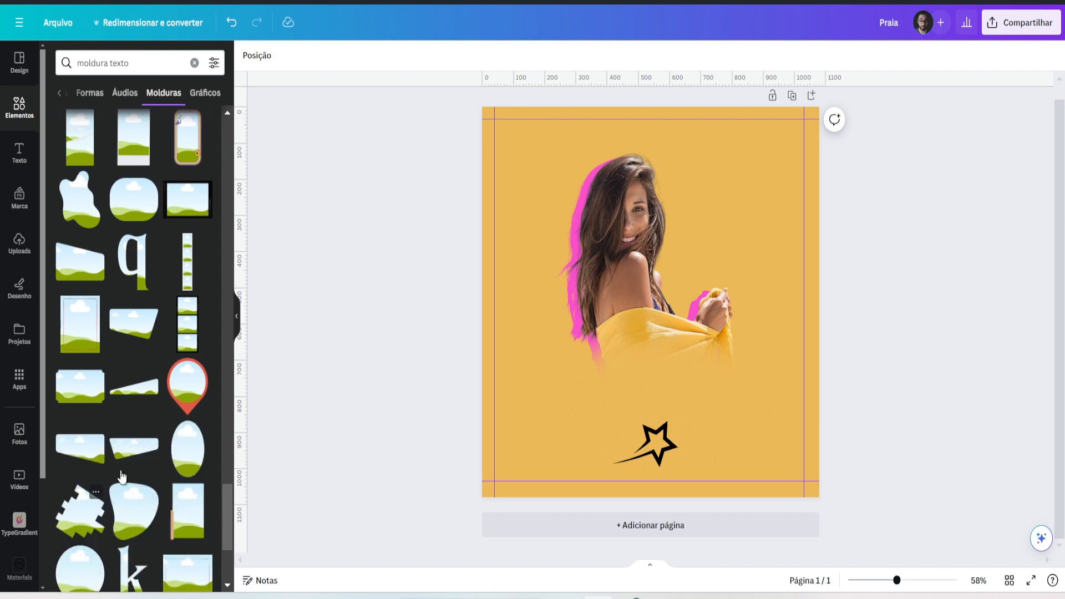
pyautogui.scroll(-6, 122, 478)
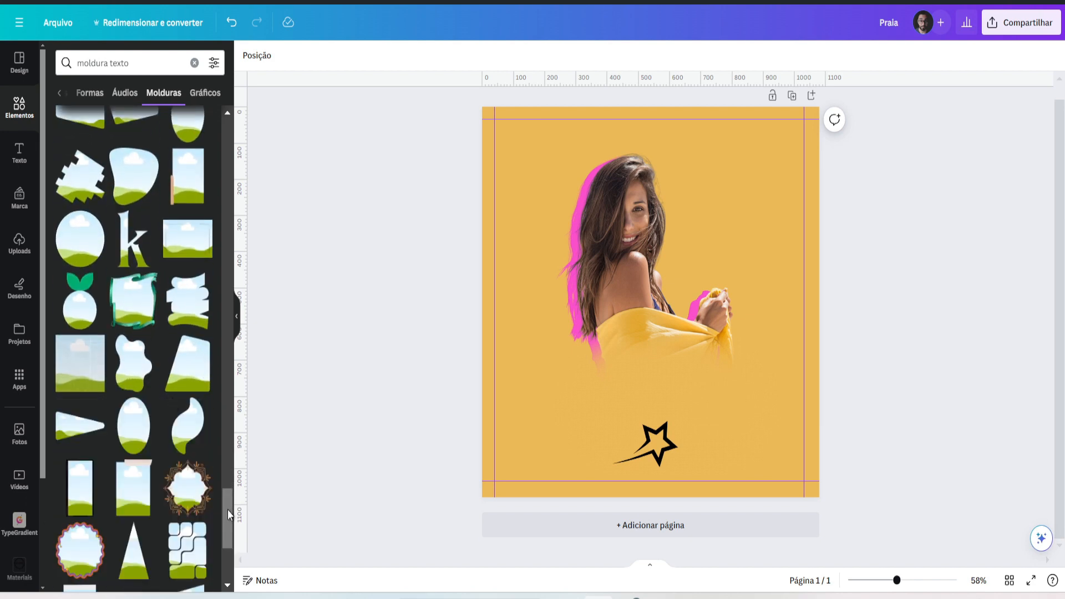
pyautogui.scroll(4, 172, 396)
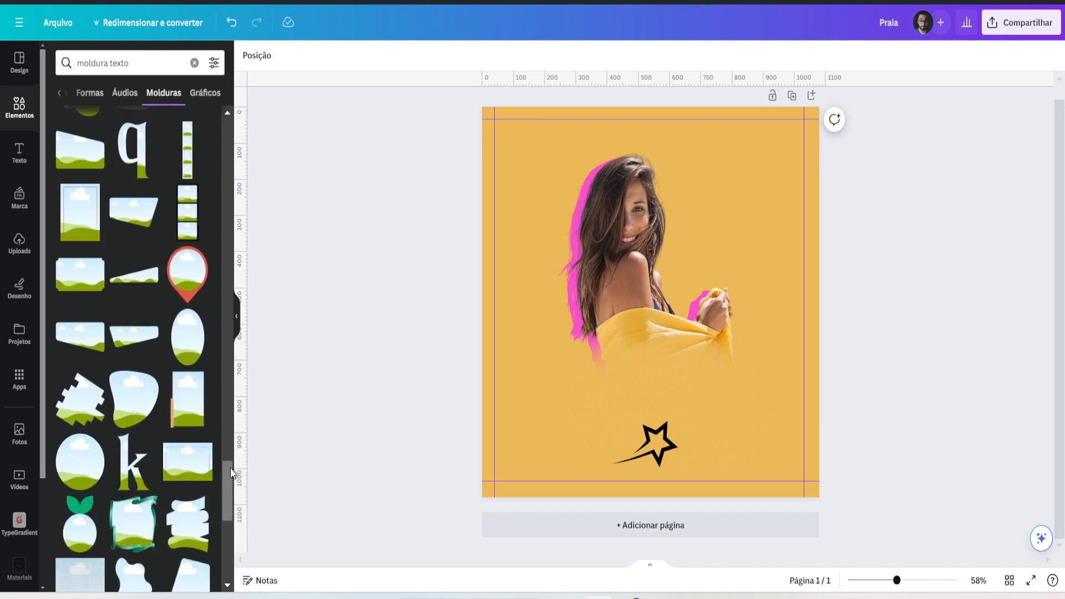
# Place a large lowercase k letter frame on the page's left half and a smaller A frame beside its base.
pyautogui.click(123, 459)
pyautogui.moveTo(668, 311); pyautogui.dragTo(587, 310)
pyautogui.scroll(10, 171, 254)
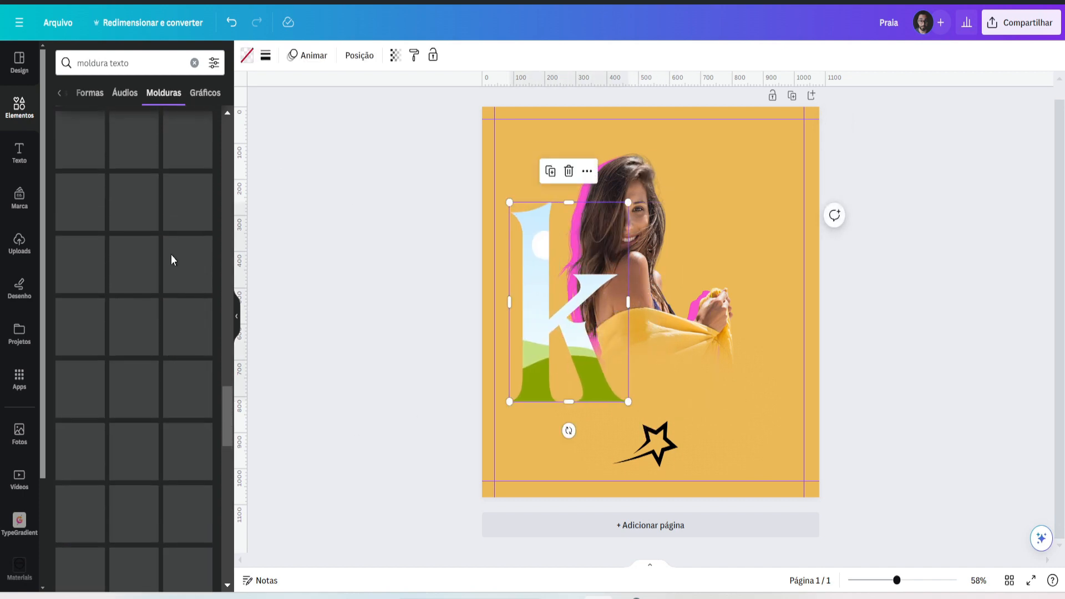
pyautogui.moveTo(133, 62); pyautogui.dragTo(27, 66)
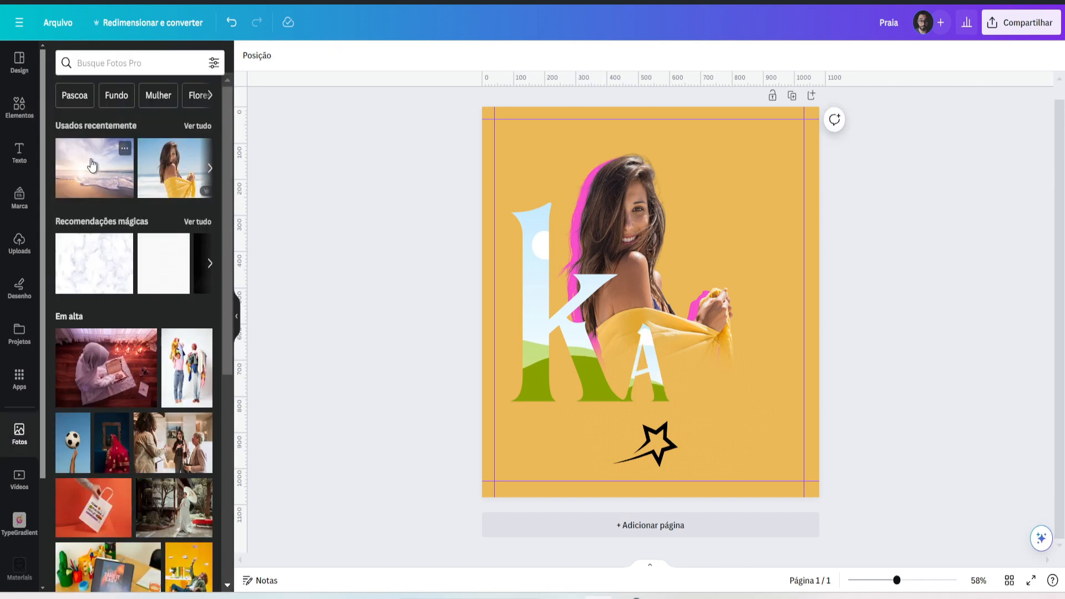
# Fill both the k and A letter frames with the sunset beach photo.
pyautogui.moveTo(92, 165); pyautogui.dragTo(541, 218)
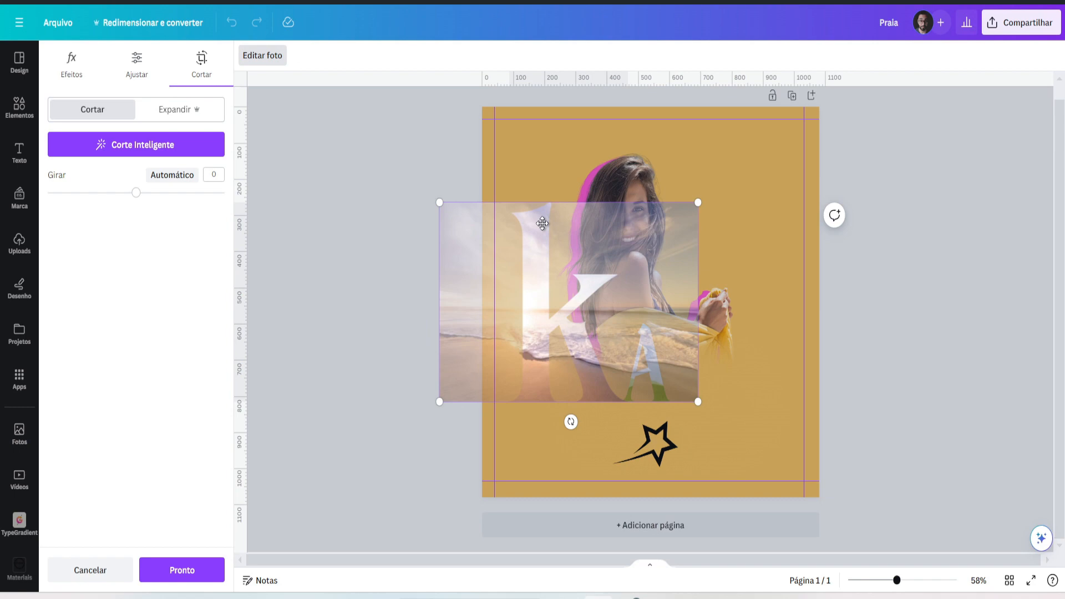
pyautogui.click(367, 183)
pyautogui.moveTo(125, 161); pyautogui.dragTo(653, 354)
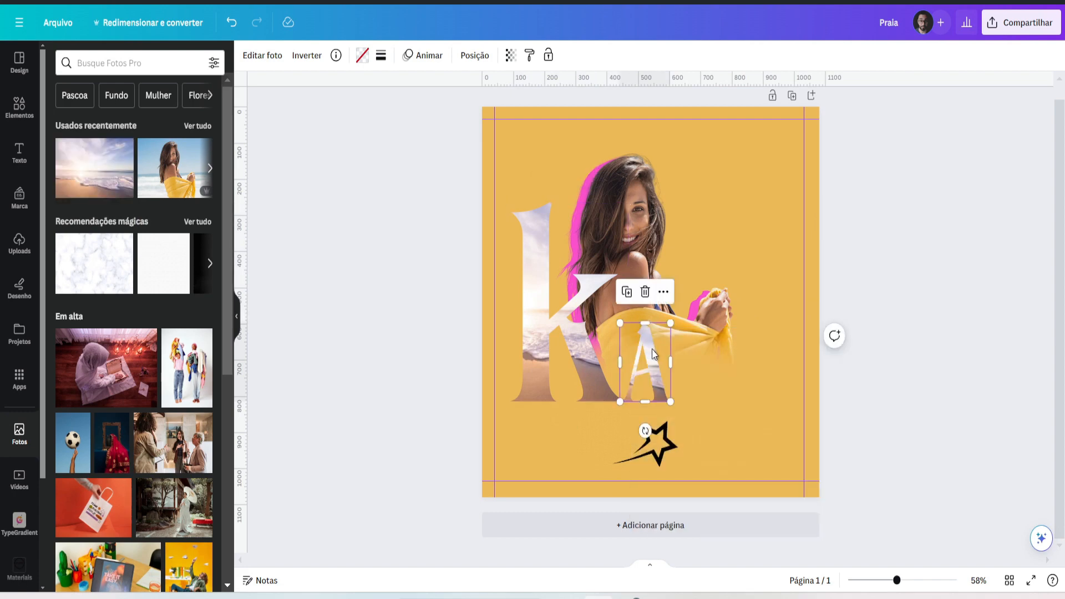
# Enlarge the beach photo inside the A frame and reposition it to line up with the photo in the k.
pyautogui.doubleClick(653, 354)
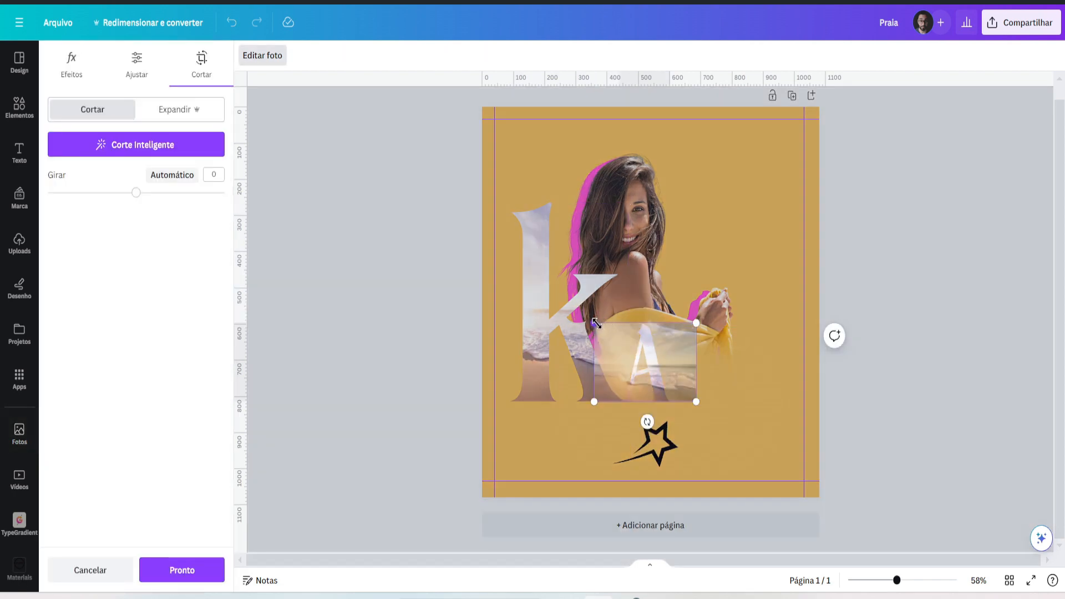
pyautogui.moveTo(596, 323); pyautogui.dragTo(445, 192)
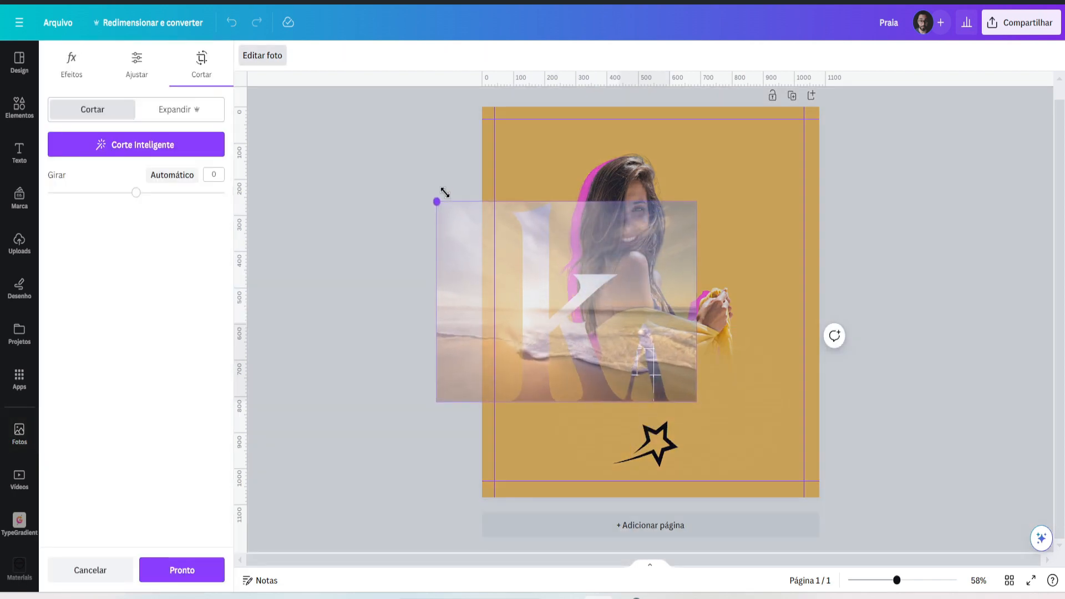
pyautogui.moveTo(679, 272); pyautogui.dragTo(677, 229)
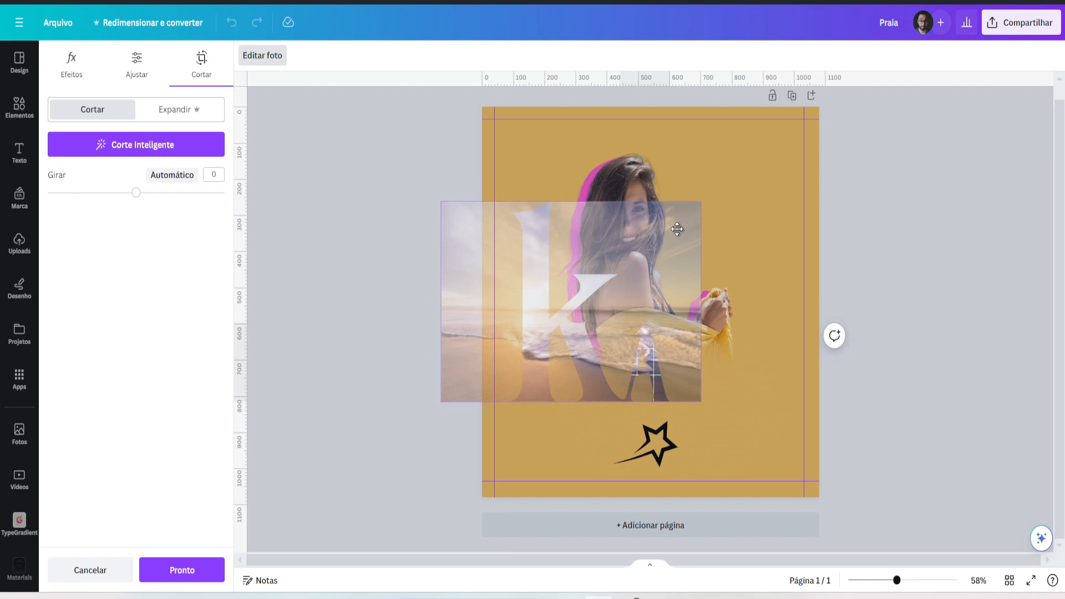
pyautogui.click(877, 276)
pyautogui.click(883, 269)
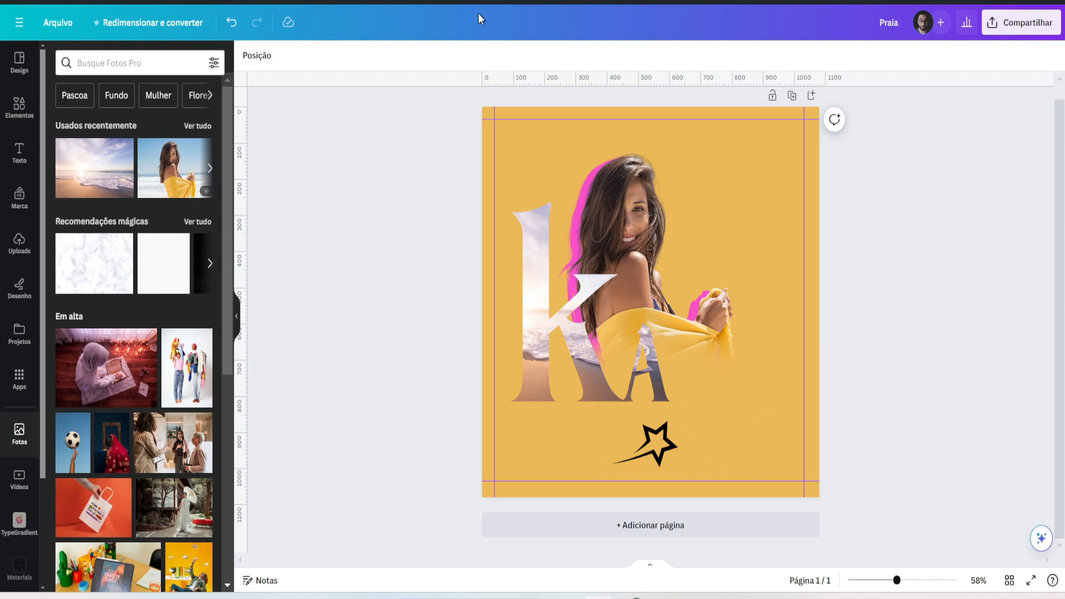
# Move the k and A letter frame layers together behind the star and the woman's group, directly above the background.
pyautogui.click(267, 62)
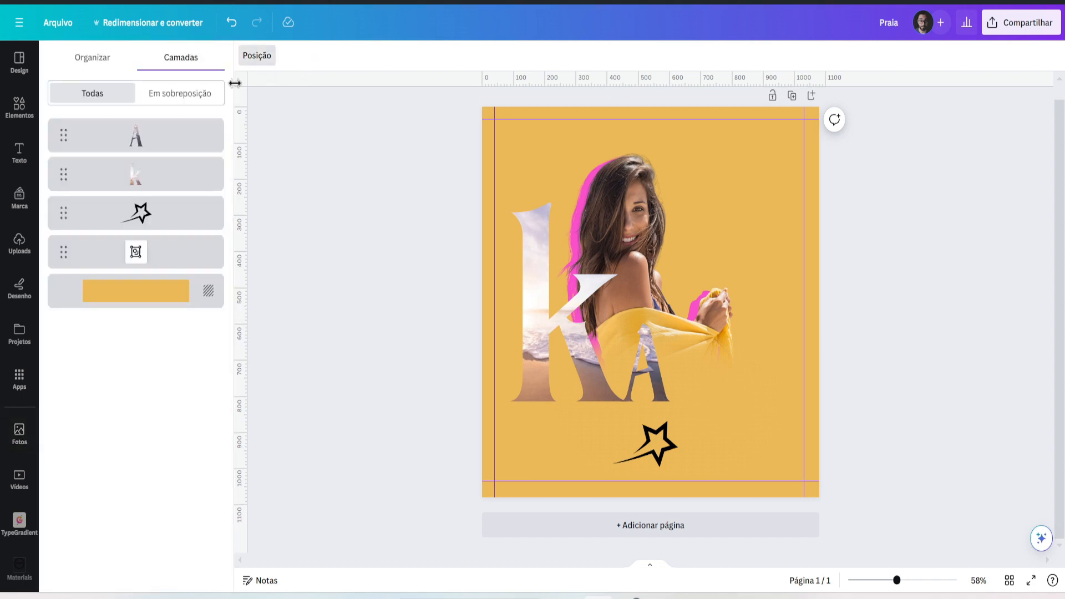
pyautogui.click(143, 171)
pyautogui.keyDown('shift'); pyautogui.click(154, 135); pyautogui.keyUp('shift')
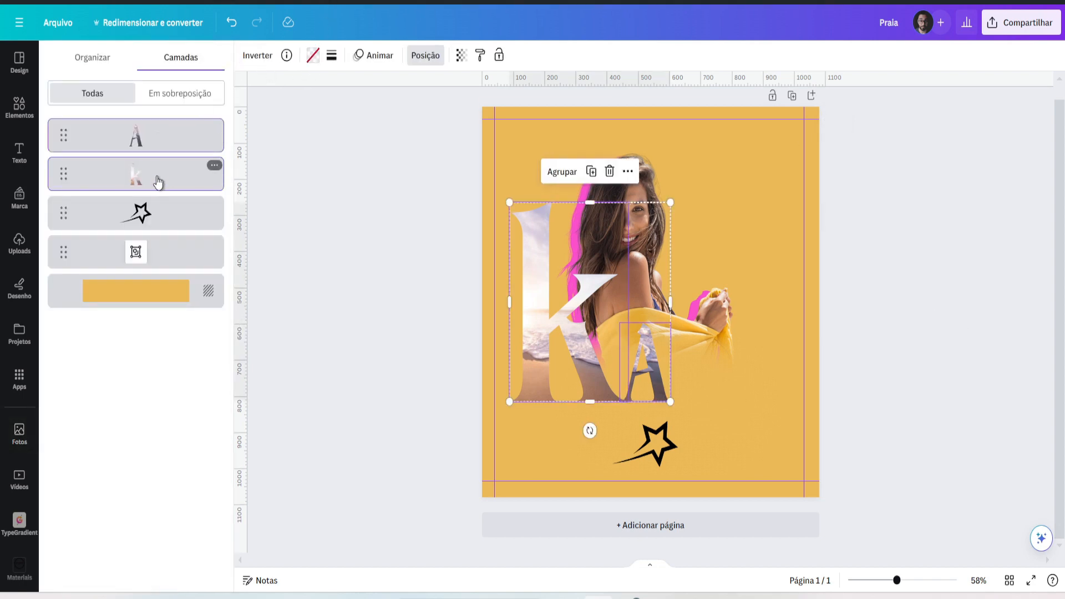
pyautogui.moveTo(155, 181); pyautogui.dragTo(148, 268)
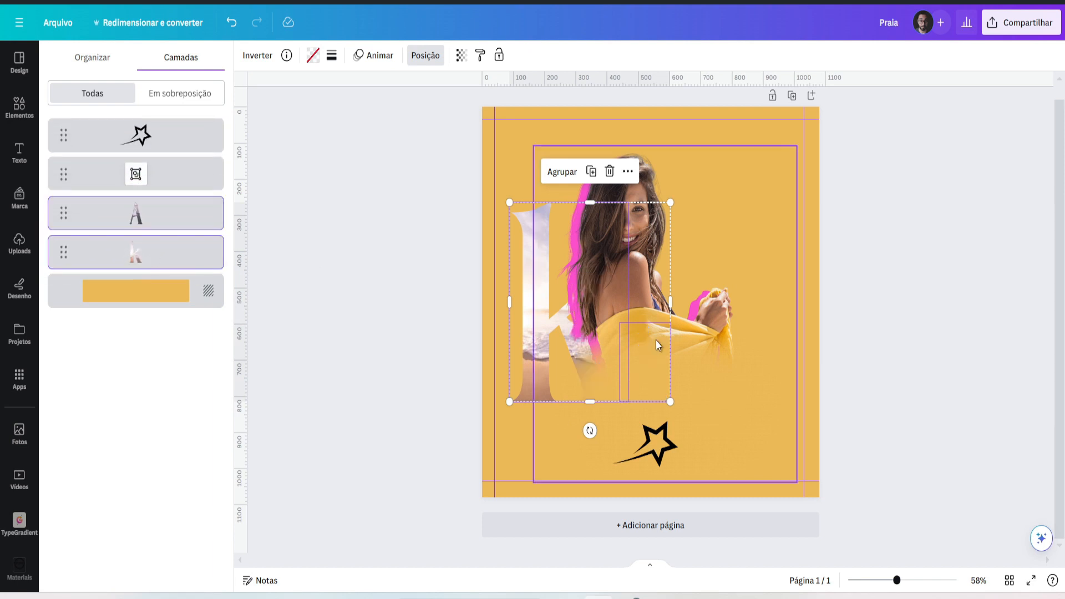
# Enlarge the k and A frames together to about the full page width and position them behind the woman.
pyautogui.moveTo(551, 280); pyautogui.dragTo(575, 177)
pyautogui.moveTo(694, 302); pyautogui.dragTo(787, 415)
pyautogui.moveTo(517, 220); pyautogui.dragTo(548, 262)
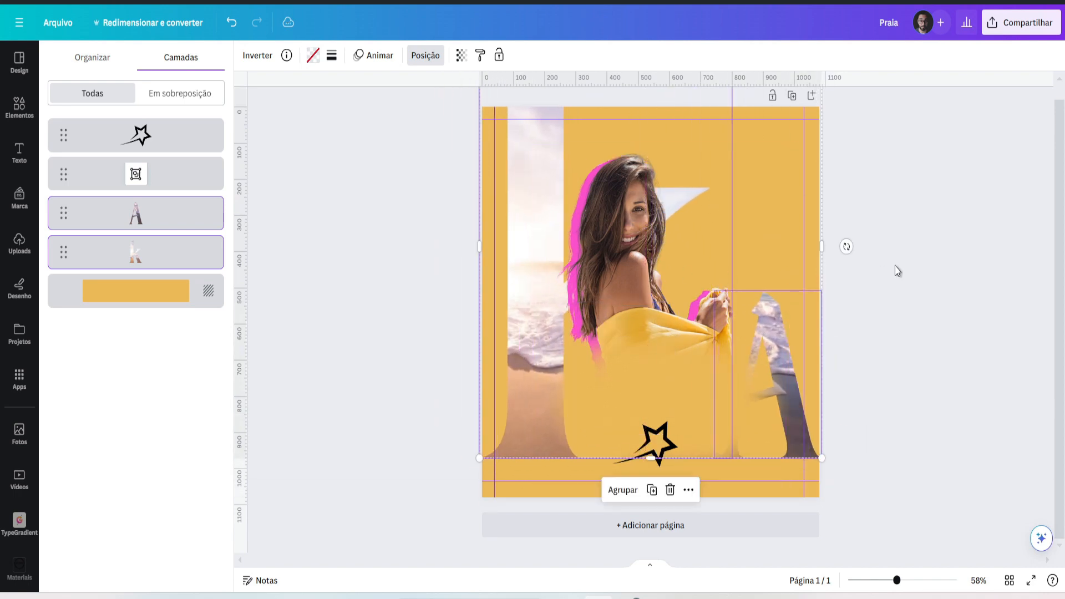
pyautogui.click(932, 267)
pyautogui.scroll(-4, 924, 278)
pyautogui.scroll(5, 886, 283)
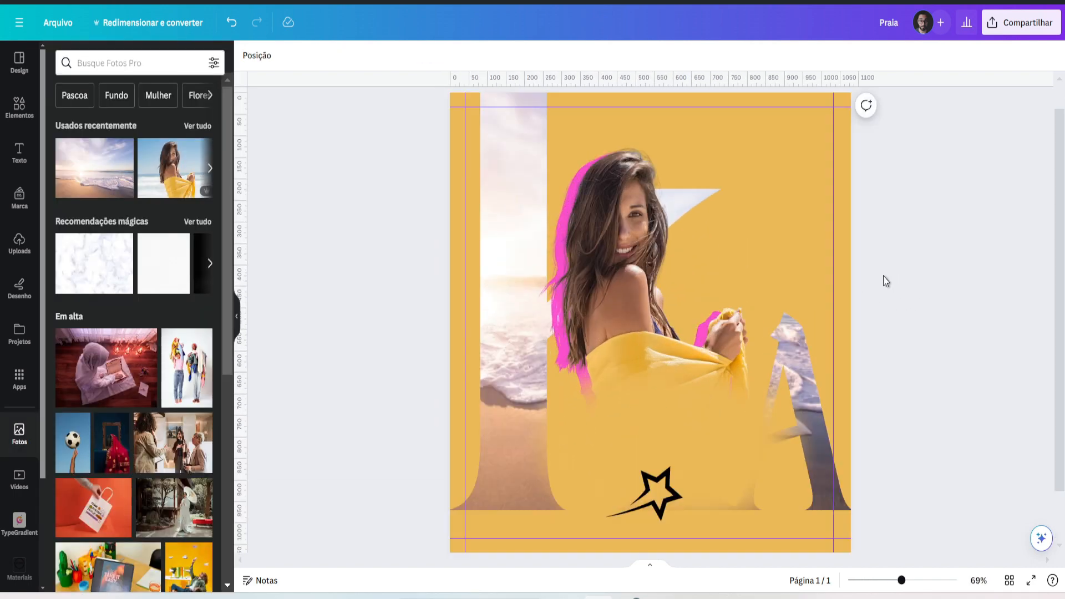
# Undo the enlargement, repositioning and layer reordering of the k and A letter frames.
pyautogui.scroll(-3, 884, 281)
pyautogui.hotkey('ctrl', 'z')
pyautogui.hotkey('ctrl', 'z')
pyautogui.hotkey('ctrl', 'y')
pyautogui.hotkey('ctrl', 'y')
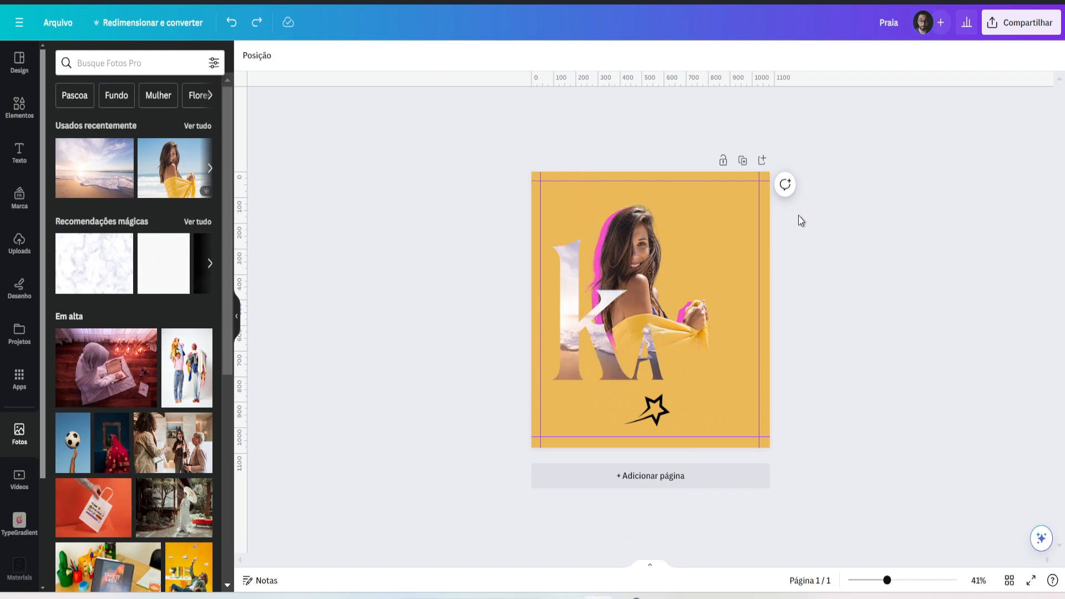
pyautogui.scroll(4, 752, 305)
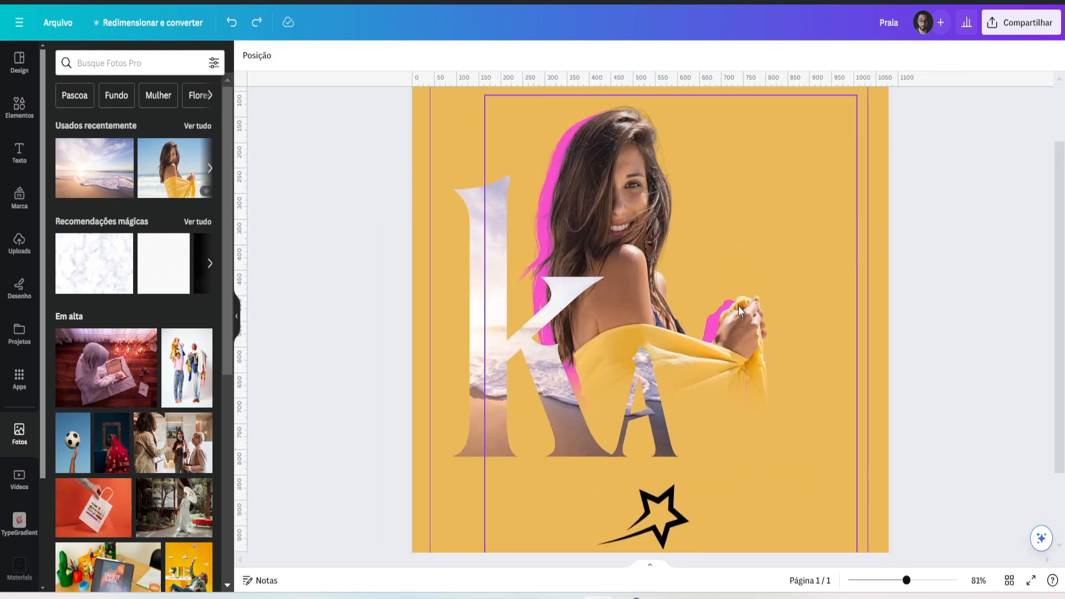